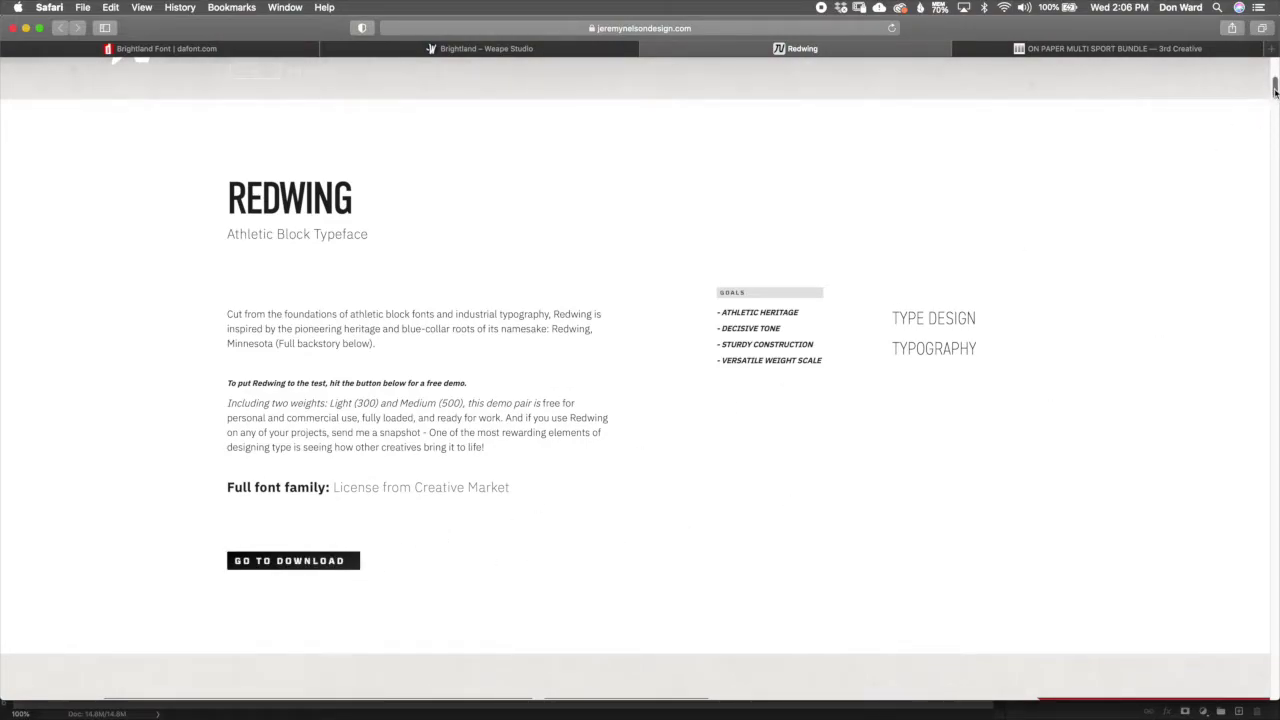
# Step: Scroll the Redwing font page down to its usage rights and download form
pyautogui.moveTo(1275, 90); pyautogui.dragTo(1266, 672)
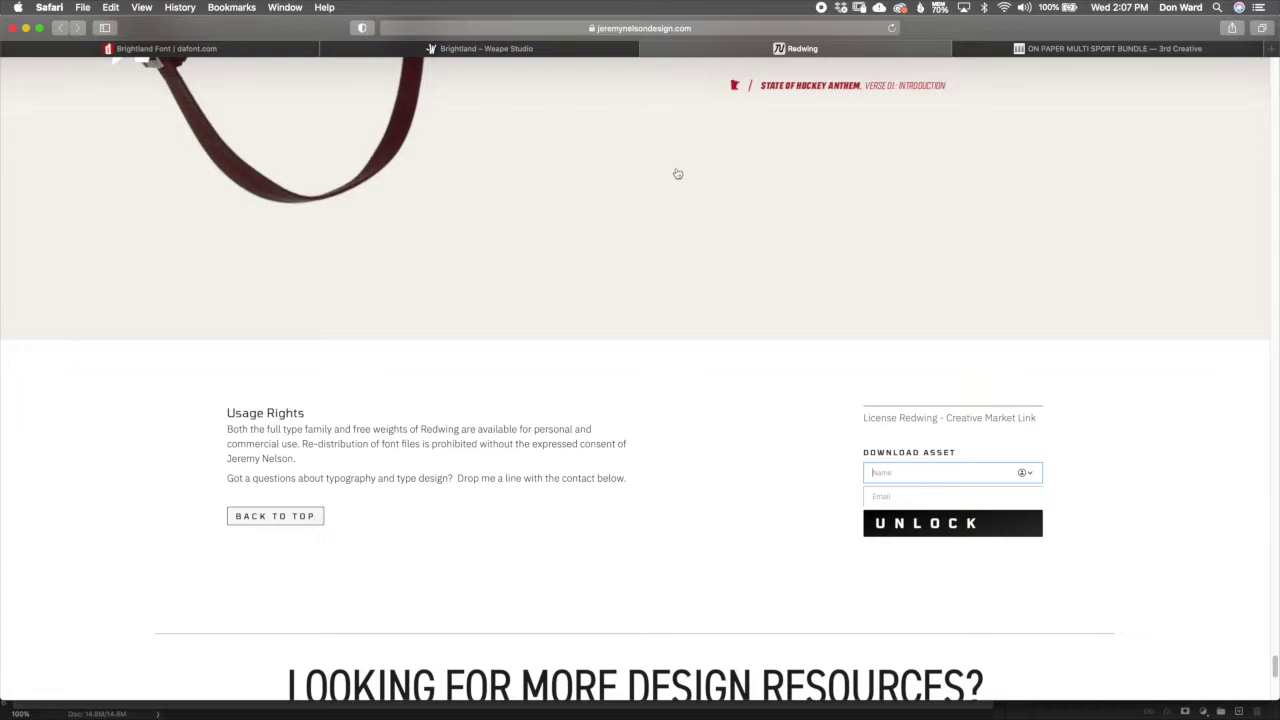
pyautogui.press('cmd+Tab')
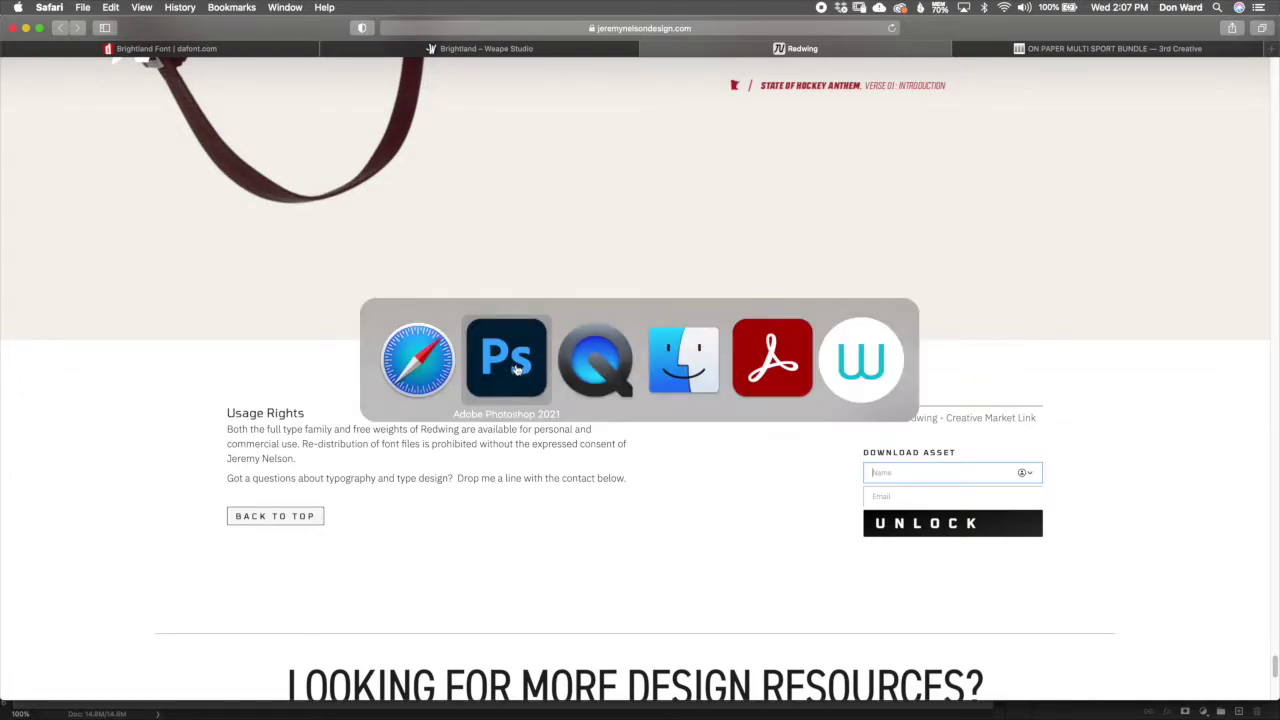
# Step: Return to the On_Paper_4x5_Vertical.psd poster and collapse the Paint Strokes and Circle Layers groups
pyautogui.click(512, 368)
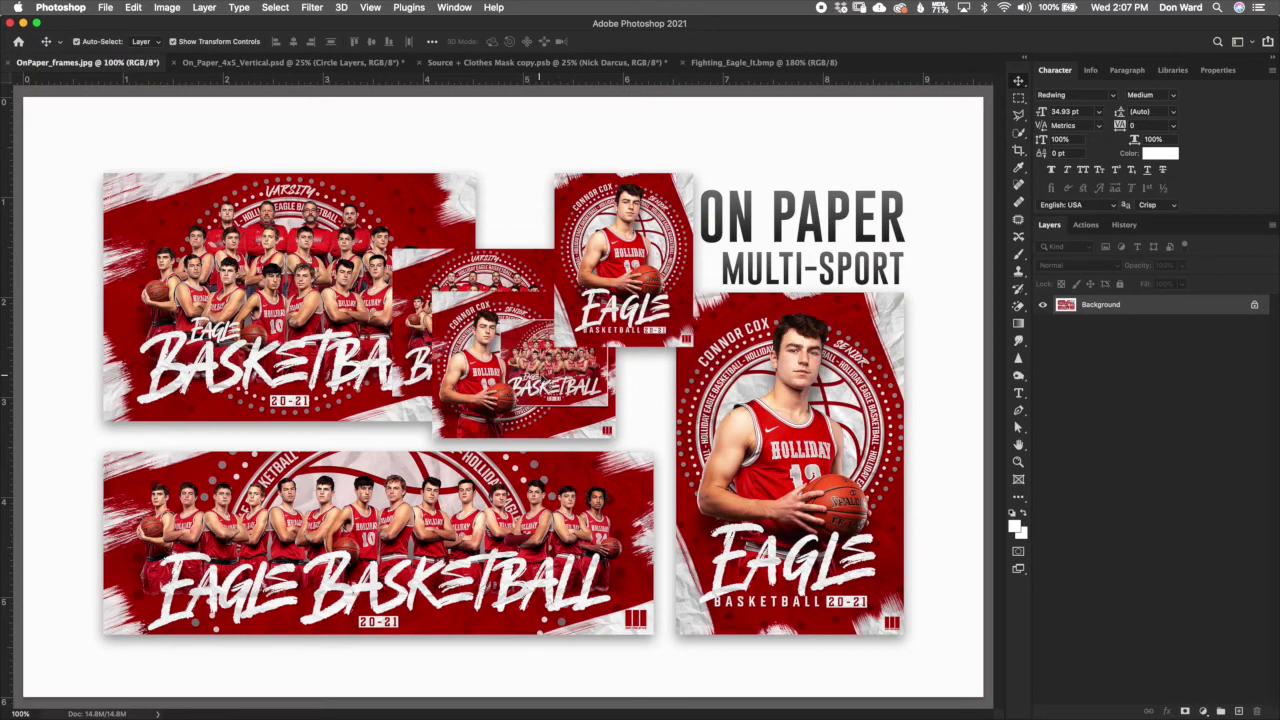
pyautogui.click(353, 63)
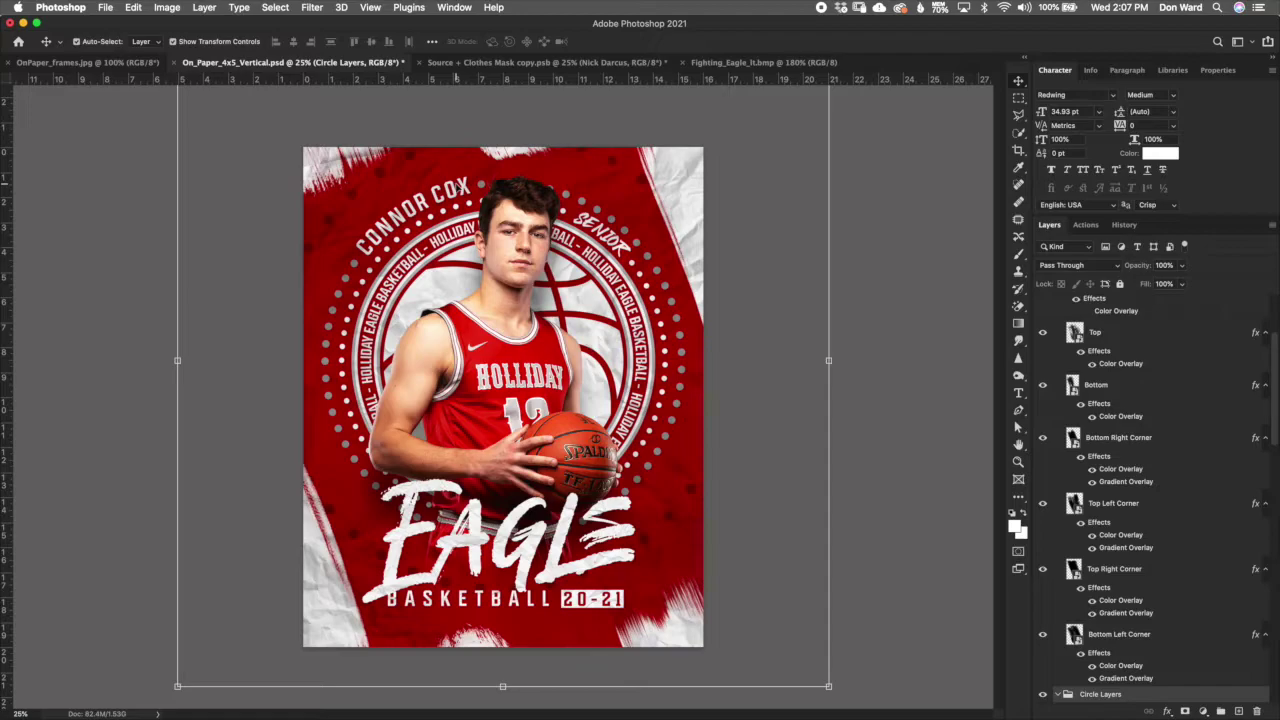
pyautogui.scroll(10, 1275, 430)
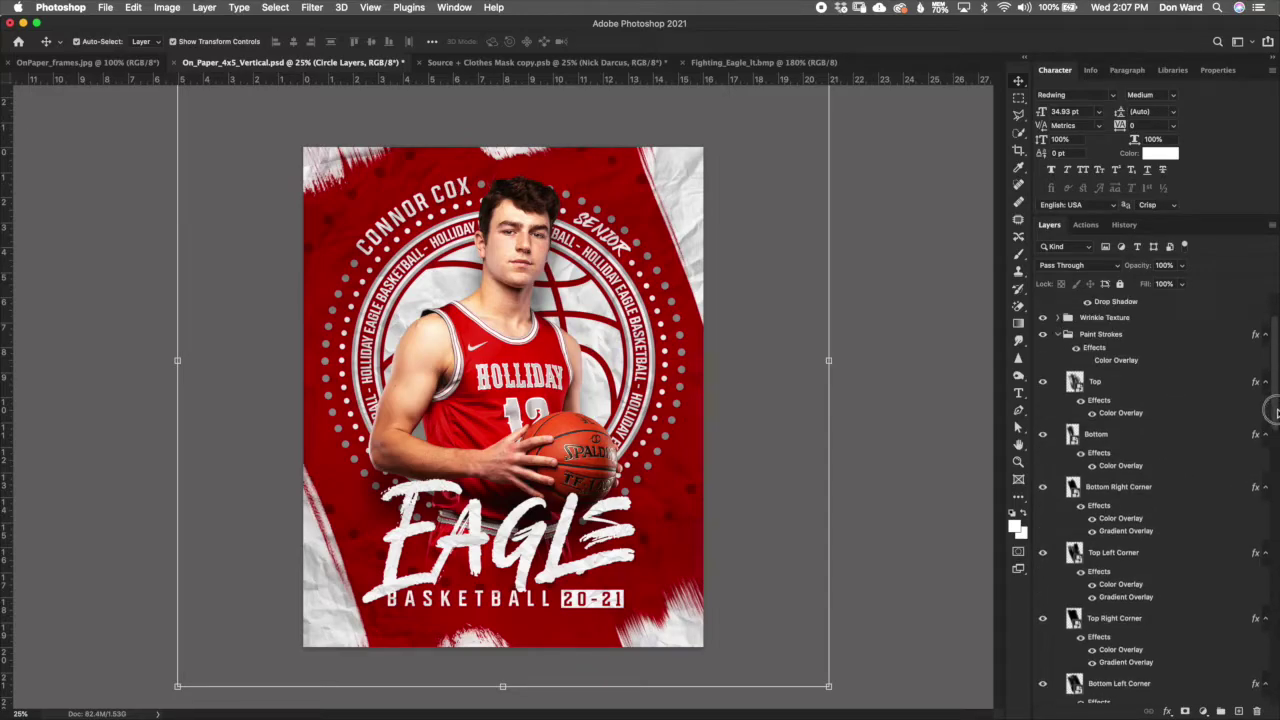
pyautogui.click(1058, 416)
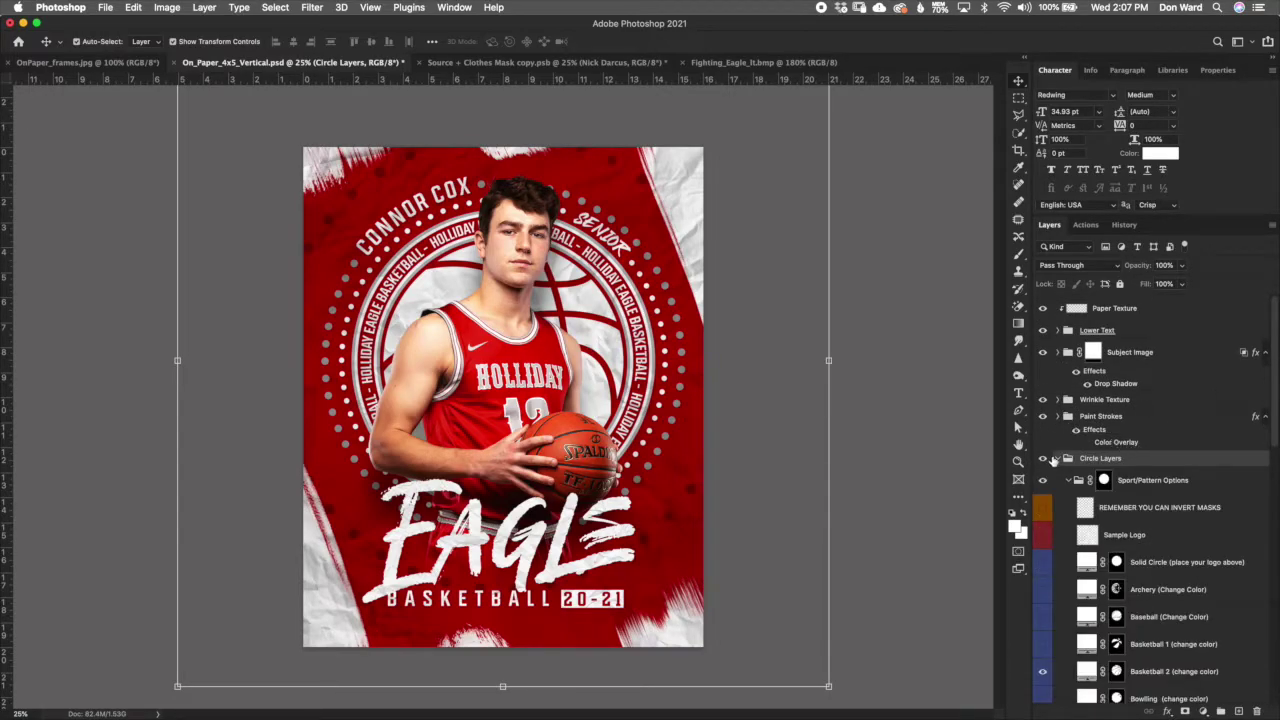
pyautogui.click(1057, 458)
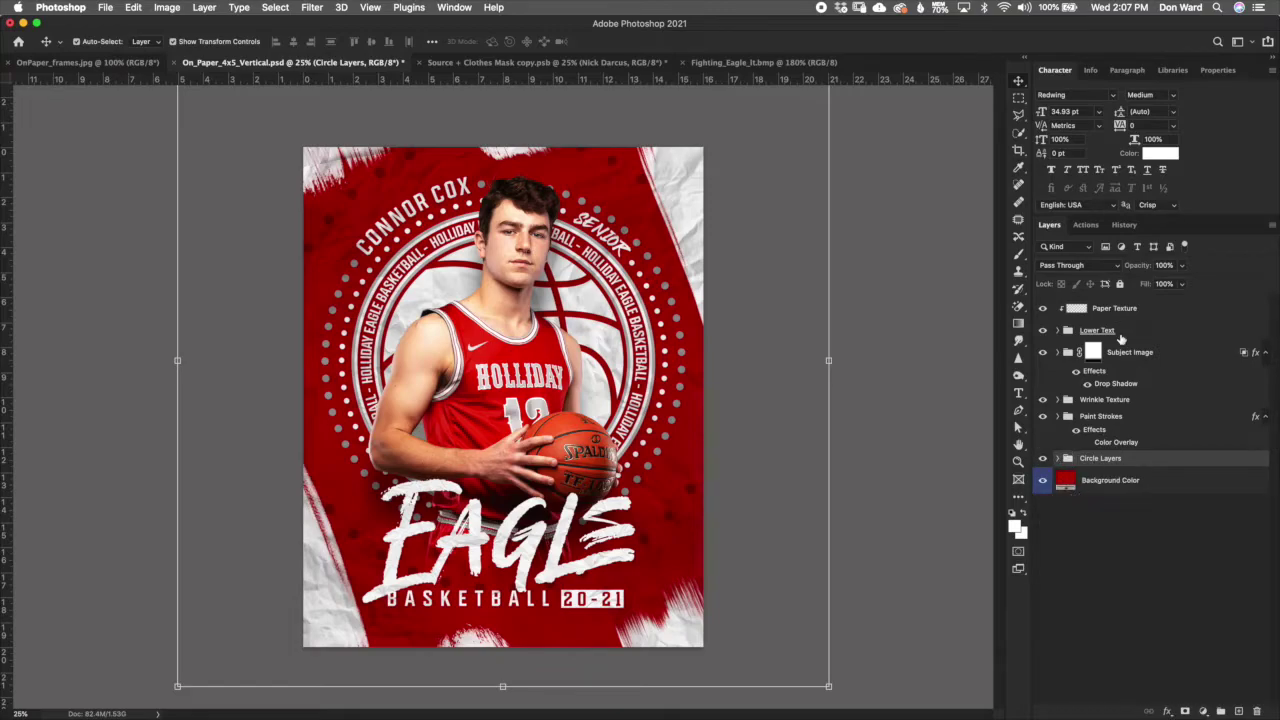
pyautogui.click(893, 450)
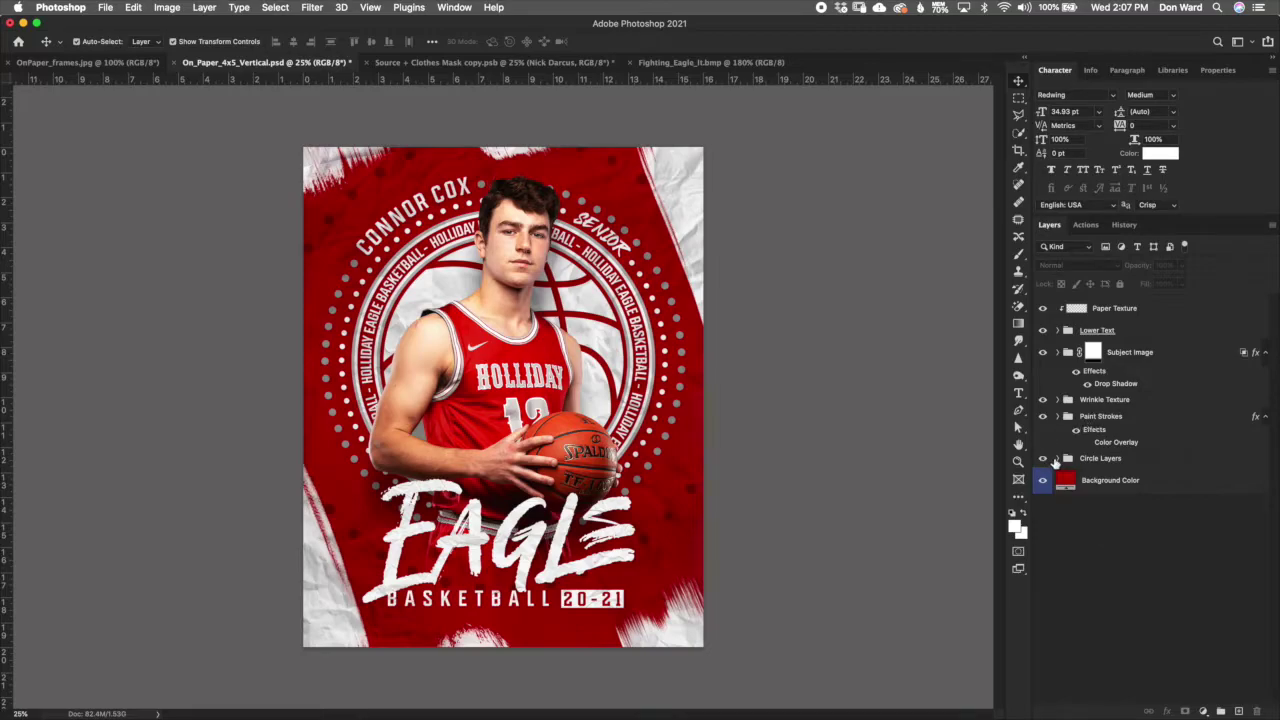
# Step: Hide Paper Texture, Lower Text, Subject Image, Wrinkle Texture and Circle Layers, keeping Background Color and Paint Strokes visible
pyautogui.click(1043, 308)
pyautogui.click(1043, 330)
pyautogui.click(1043, 399)
pyautogui.click(1043, 416)
pyautogui.click(1043, 458)
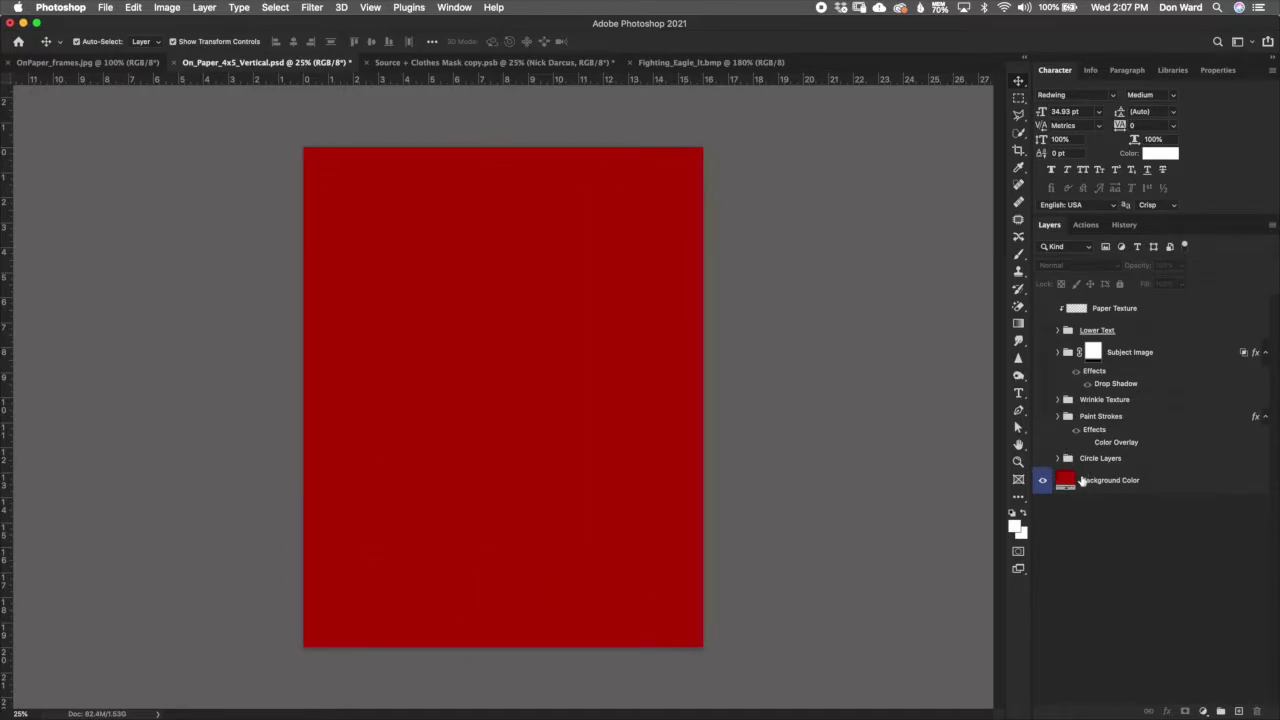
pyautogui.click(1136, 488)
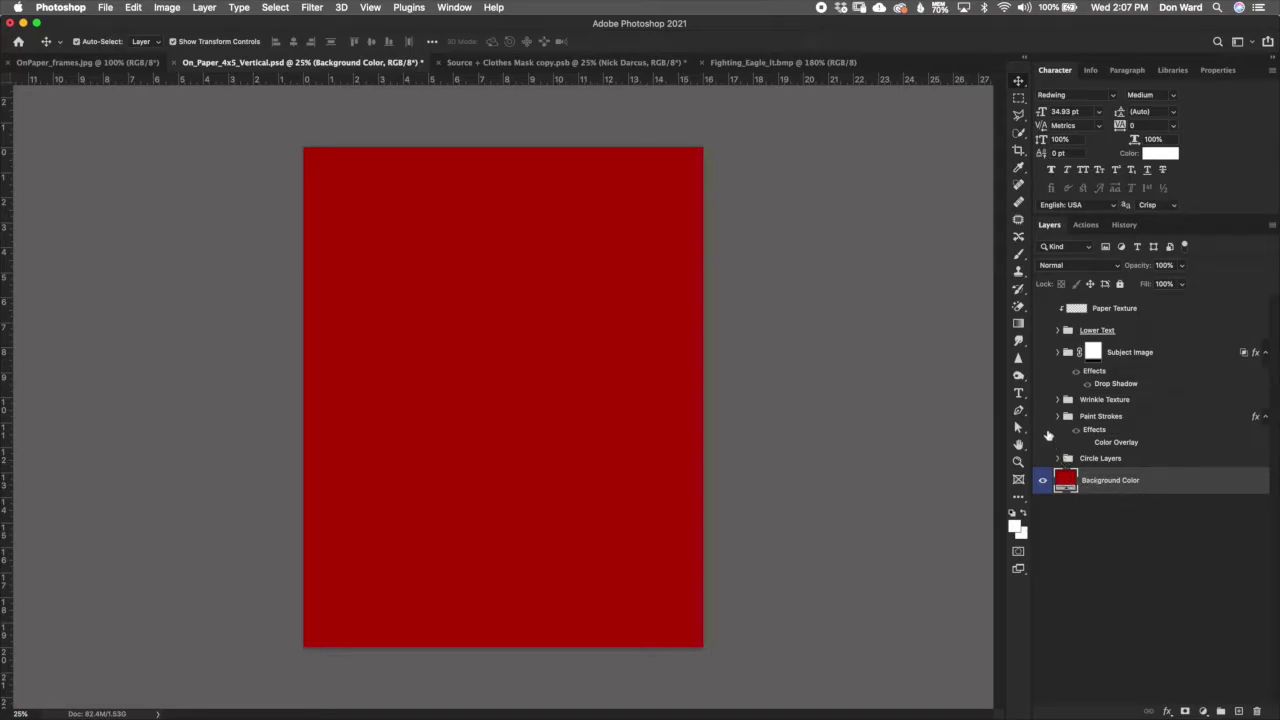
pyautogui.click(1070, 446)
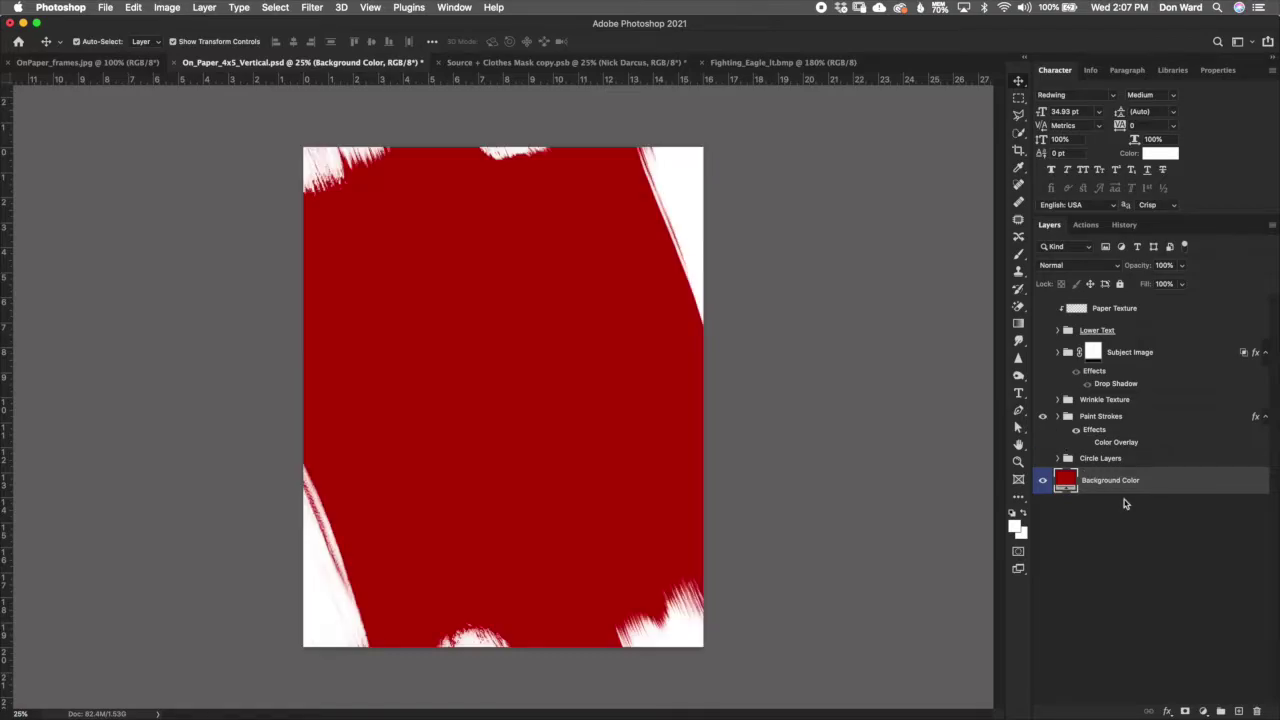
pyautogui.doubleClick(1066, 480)
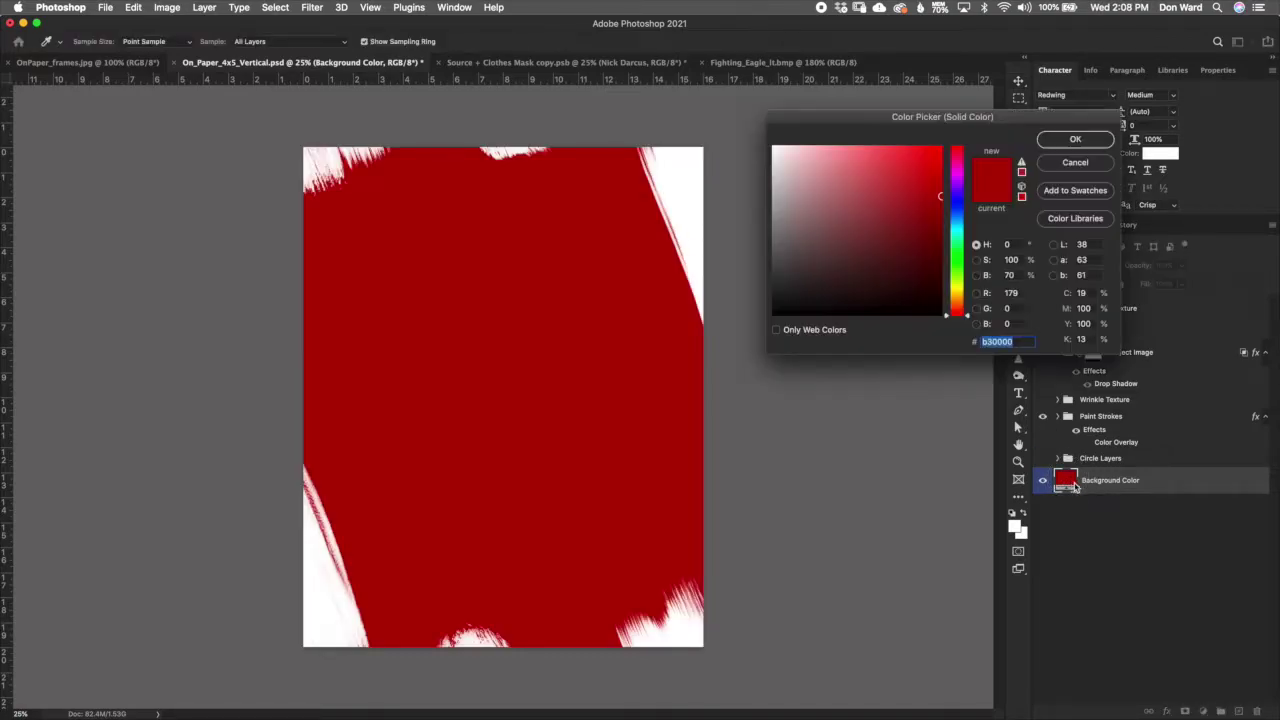
pyautogui.click(960, 280)
pyautogui.moveTo(960, 280); pyautogui.dragTo(960, 172)
pyautogui.moveTo(960, 230); pyautogui.dragTo(960, 200)
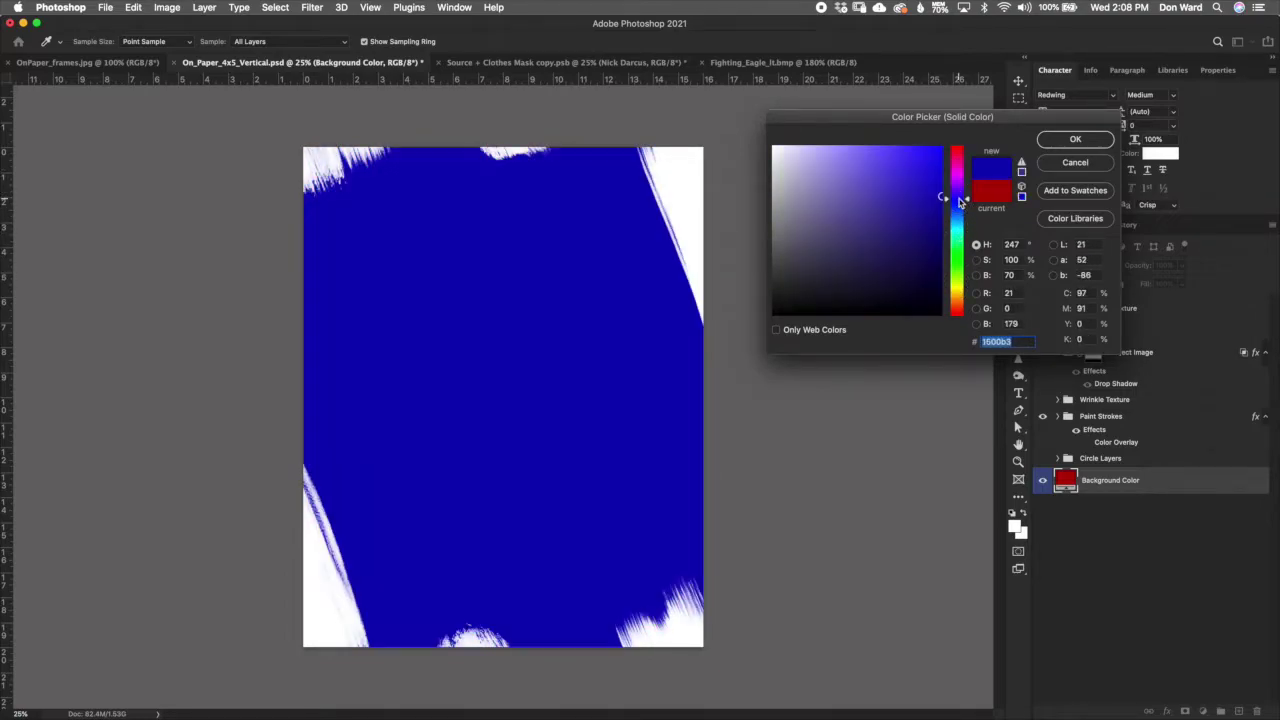
pyautogui.click(862, 229)
pyautogui.click(905, 240)
pyautogui.click(903, 266)
pyautogui.click(834, 234)
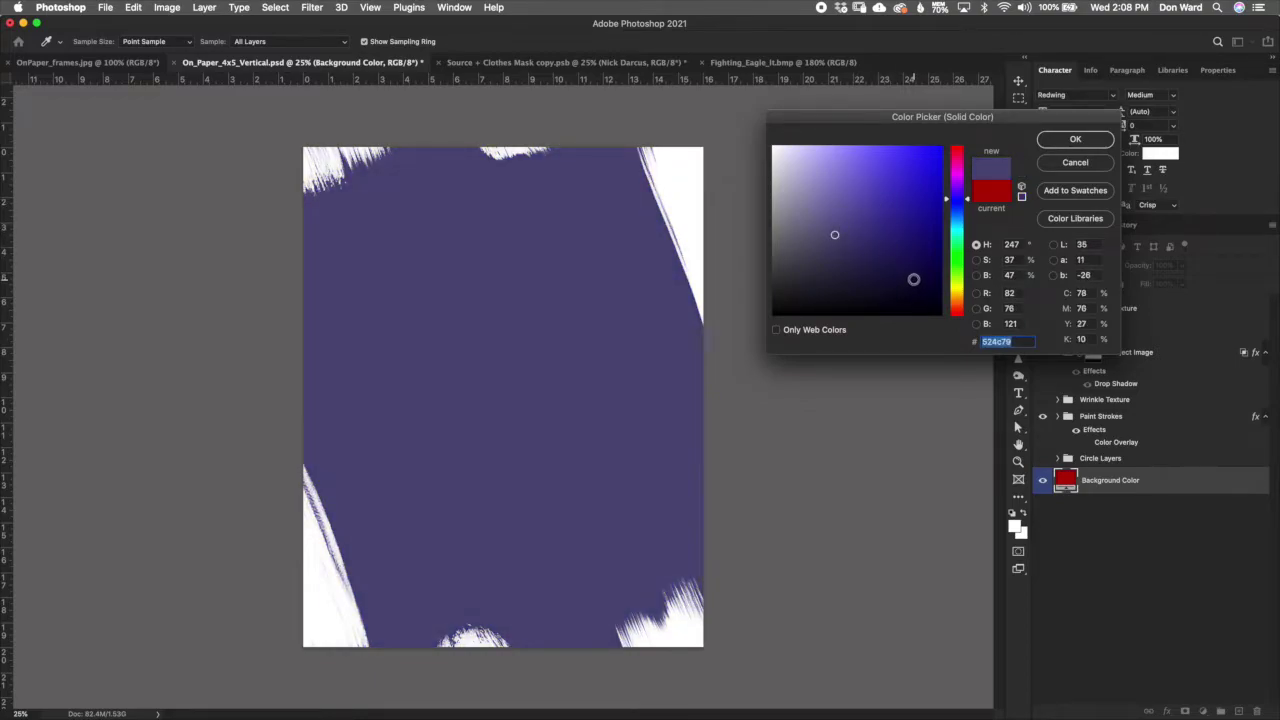
pyautogui.click(1077, 165)
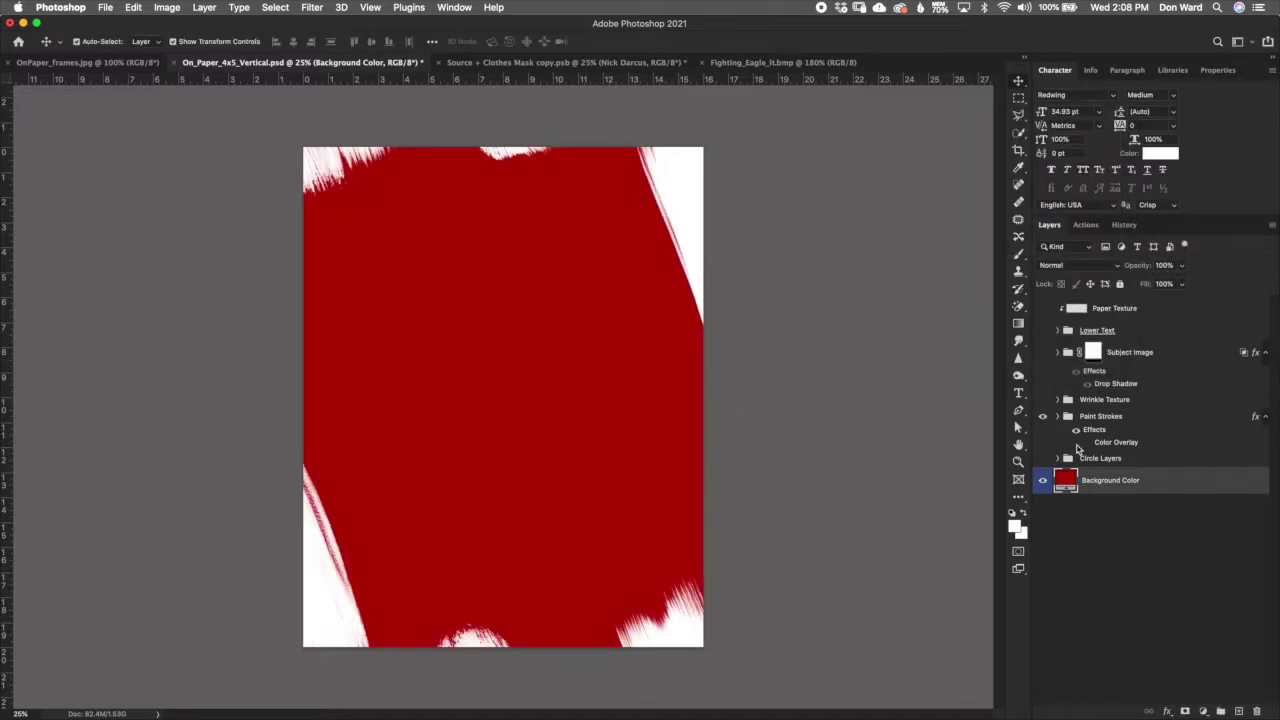
# Step: Show the Wrinkle Texture and preview a near-black Background Color fill
pyautogui.click(1043, 400)
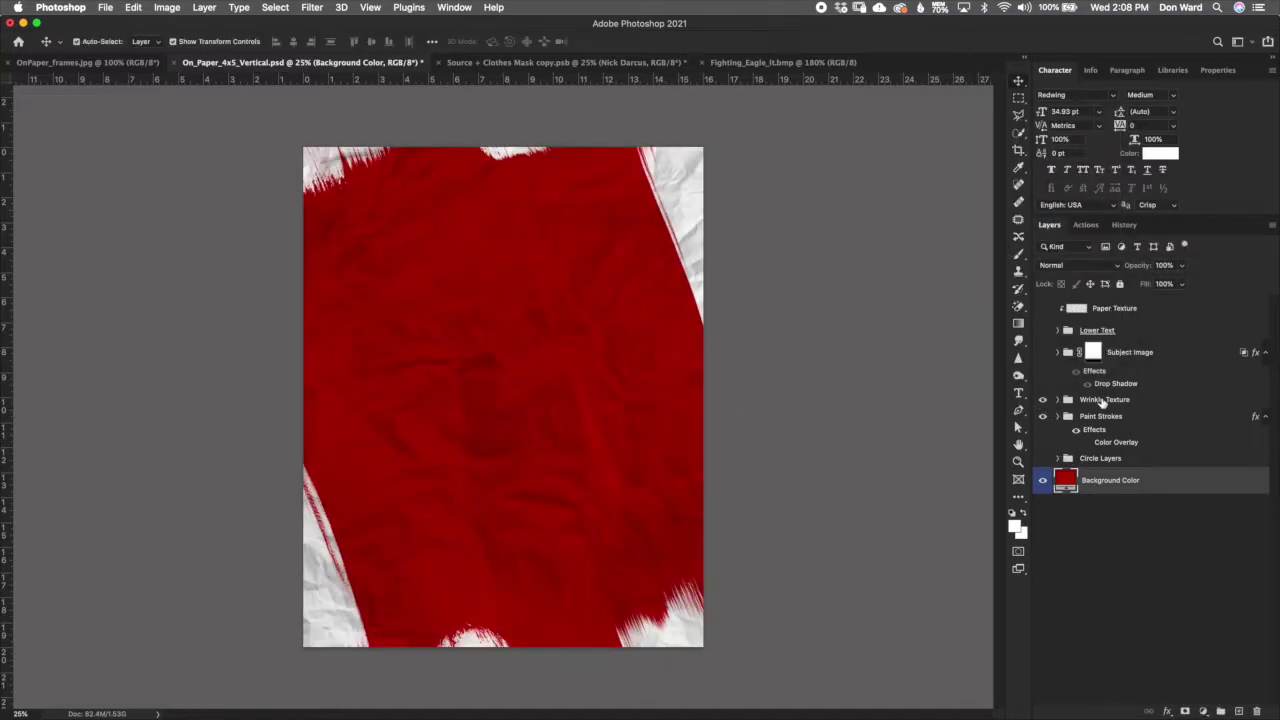
pyautogui.click(1103, 401)
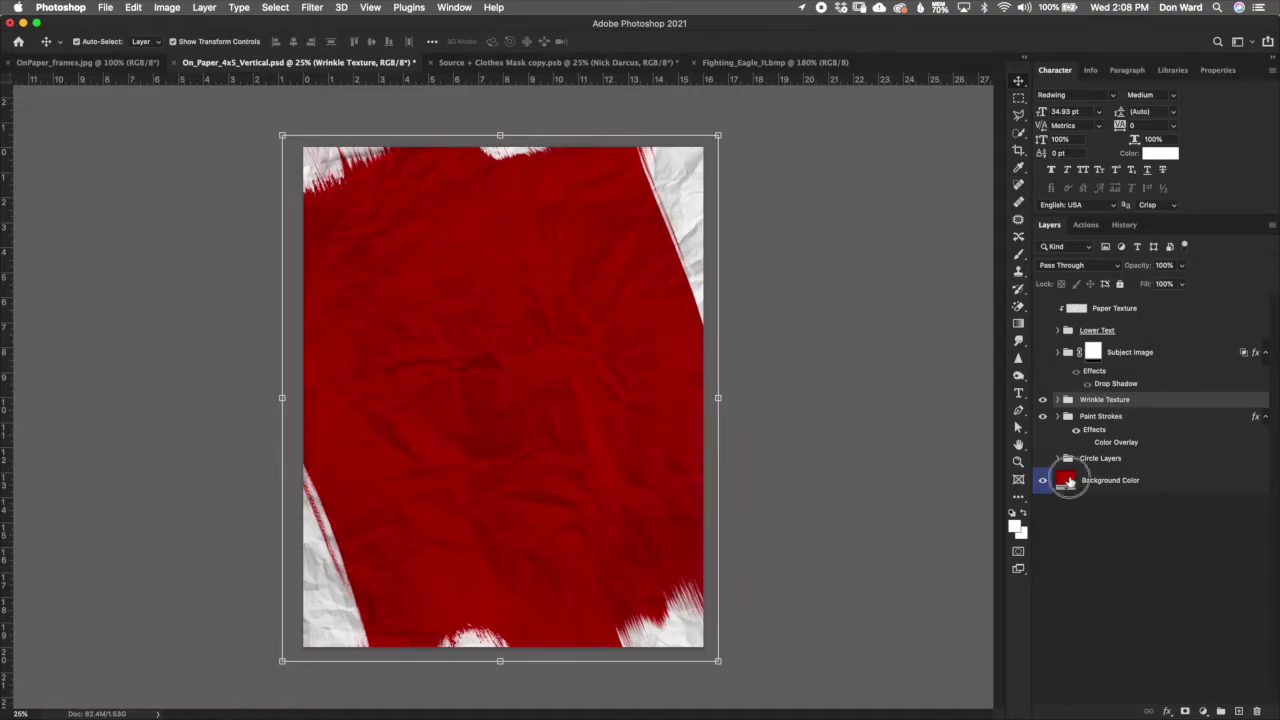
pyautogui.doubleClick(1068, 481)
pyautogui.click(919, 275)
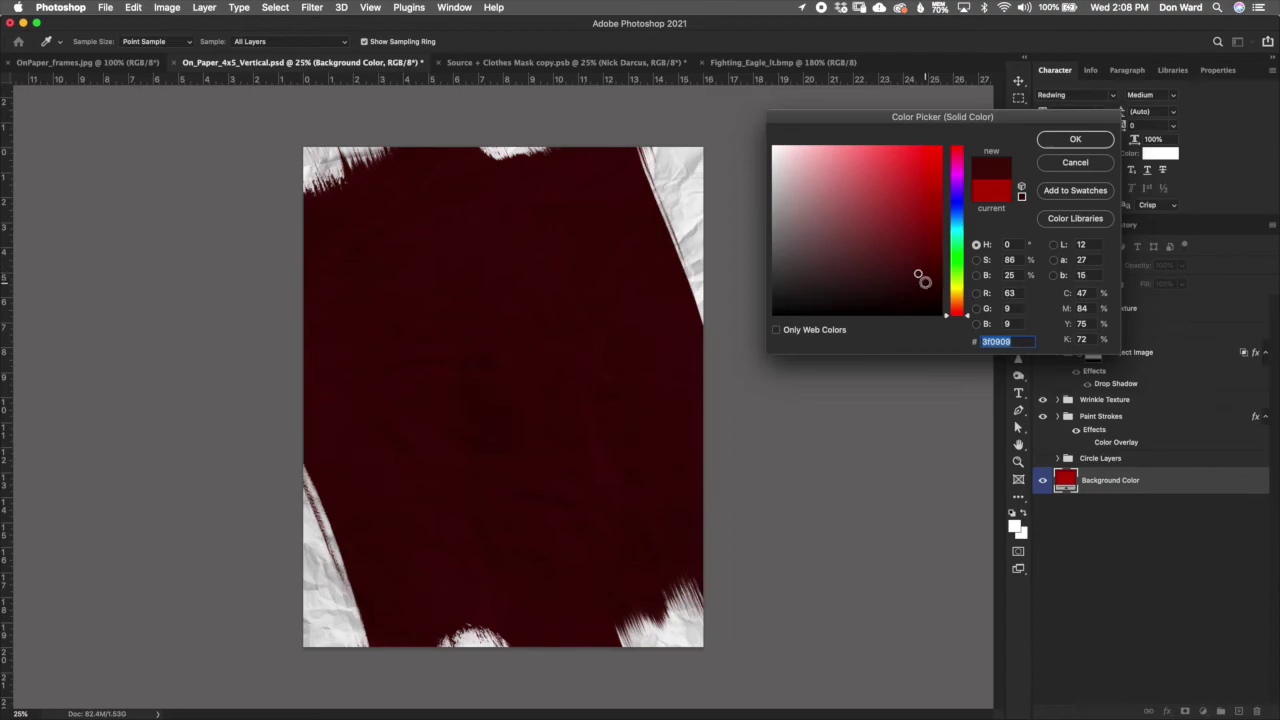
pyautogui.moveTo(920, 276); pyautogui.dragTo(921, 291)
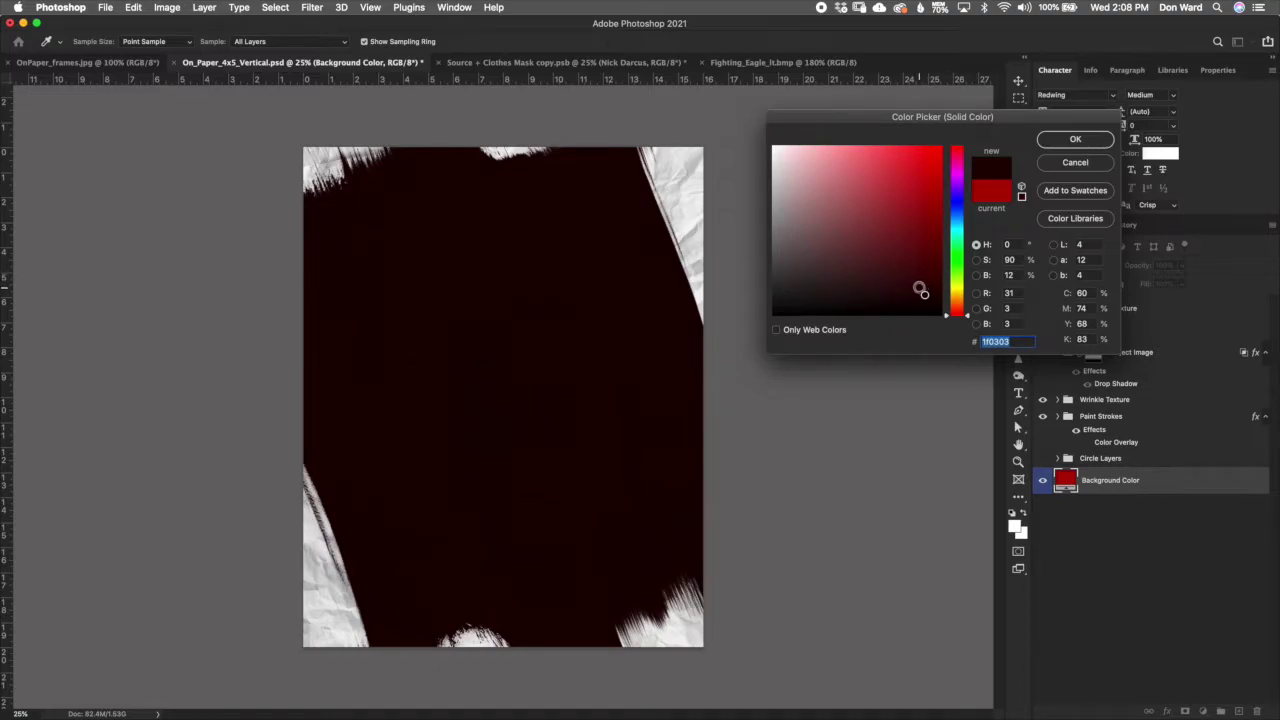
# Step: Try several deeper and muted reds, then cancel to keep the original bright red
pyautogui.moveTo(922, 291); pyautogui.dragTo(856, 231)
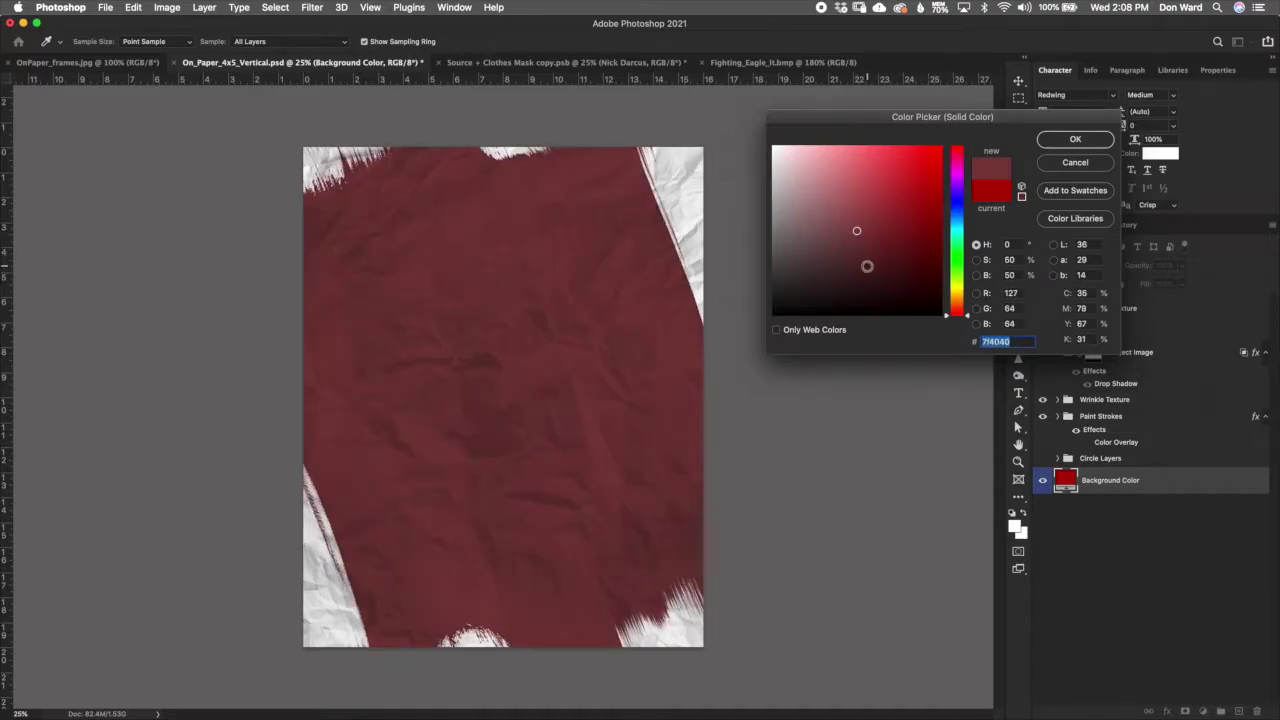
pyautogui.click(867, 265)
pyautogui.click(894, 289)
pyautogui.click(915, 241)
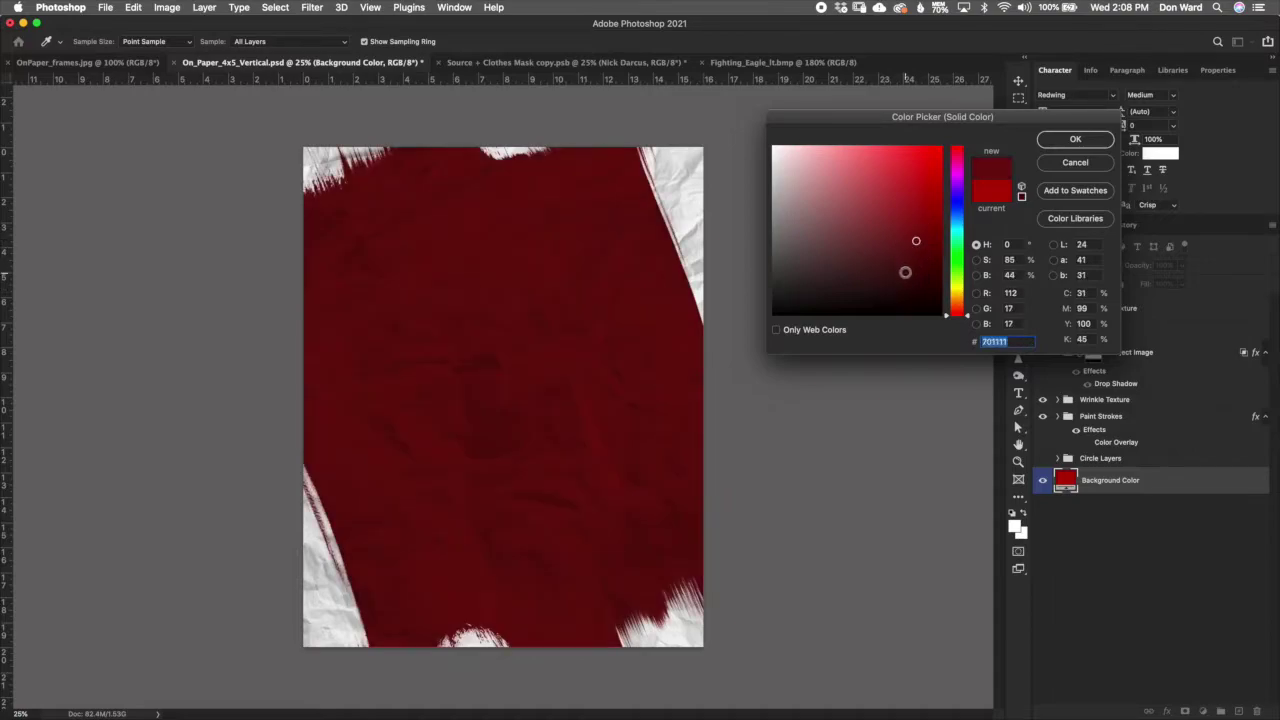
pyautogui.click(861, 230)
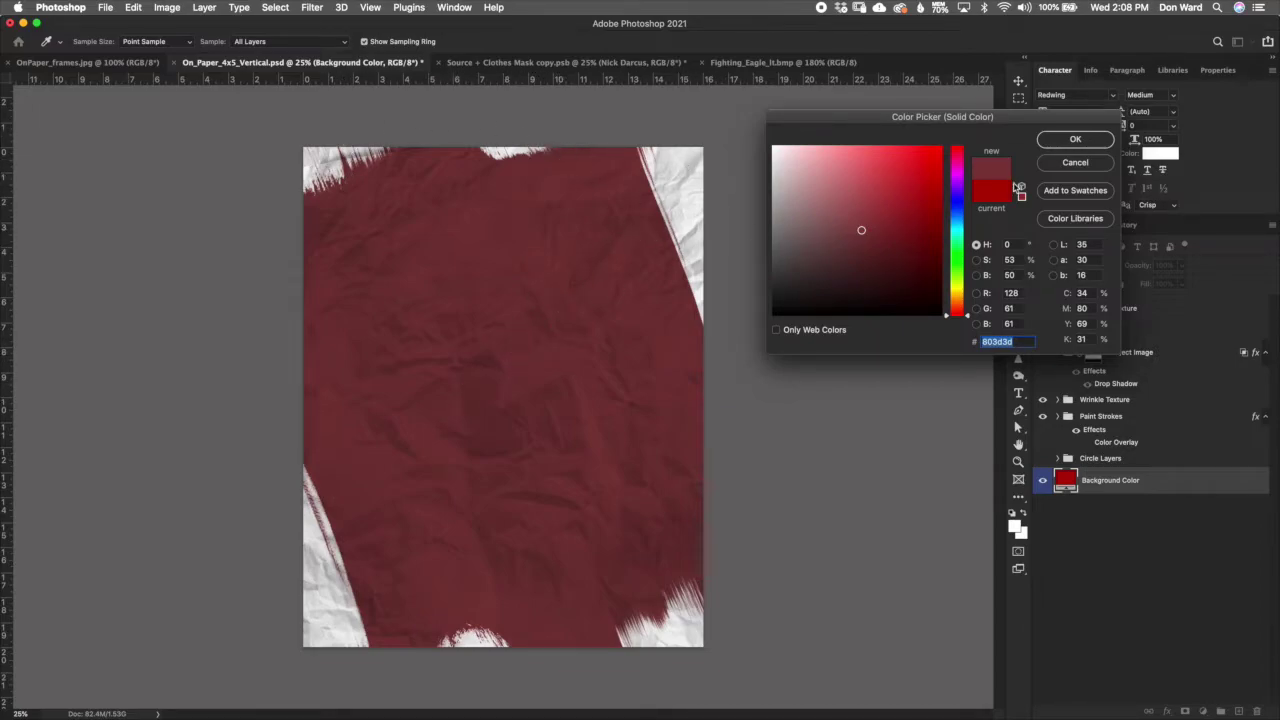
pyautogui.click(1075, 163)
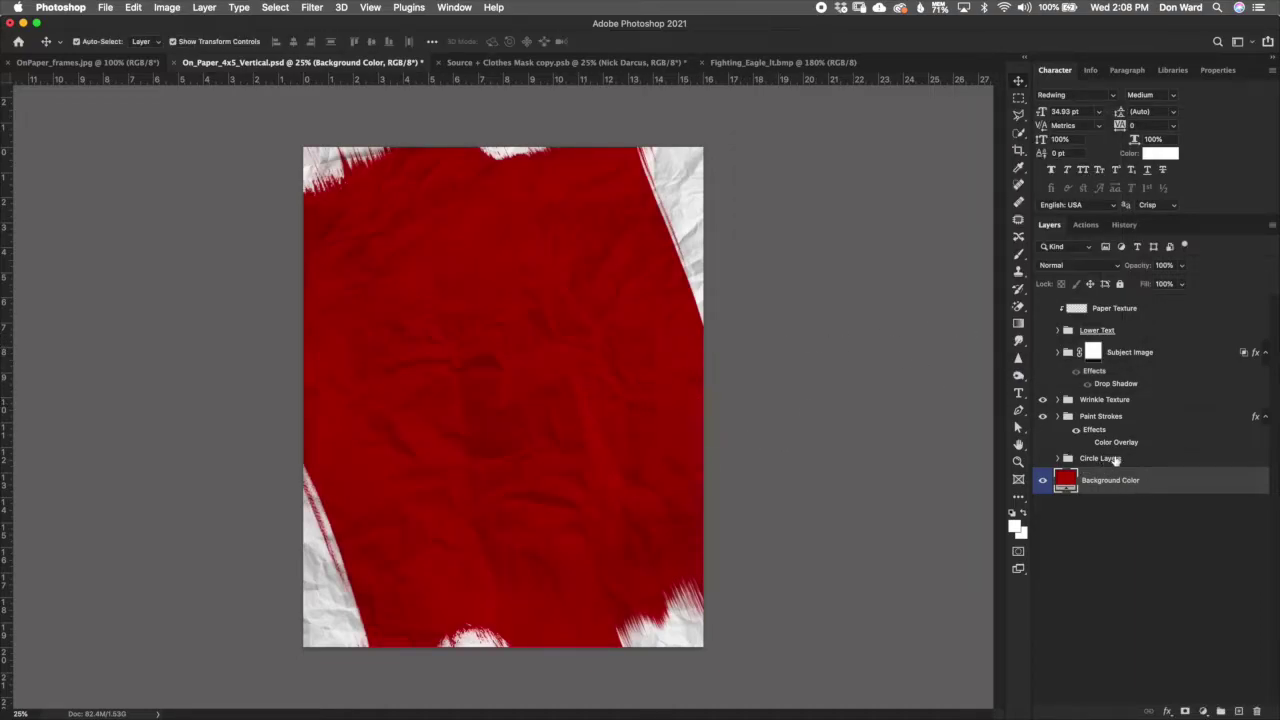
pyautogui.click(1135, 420)
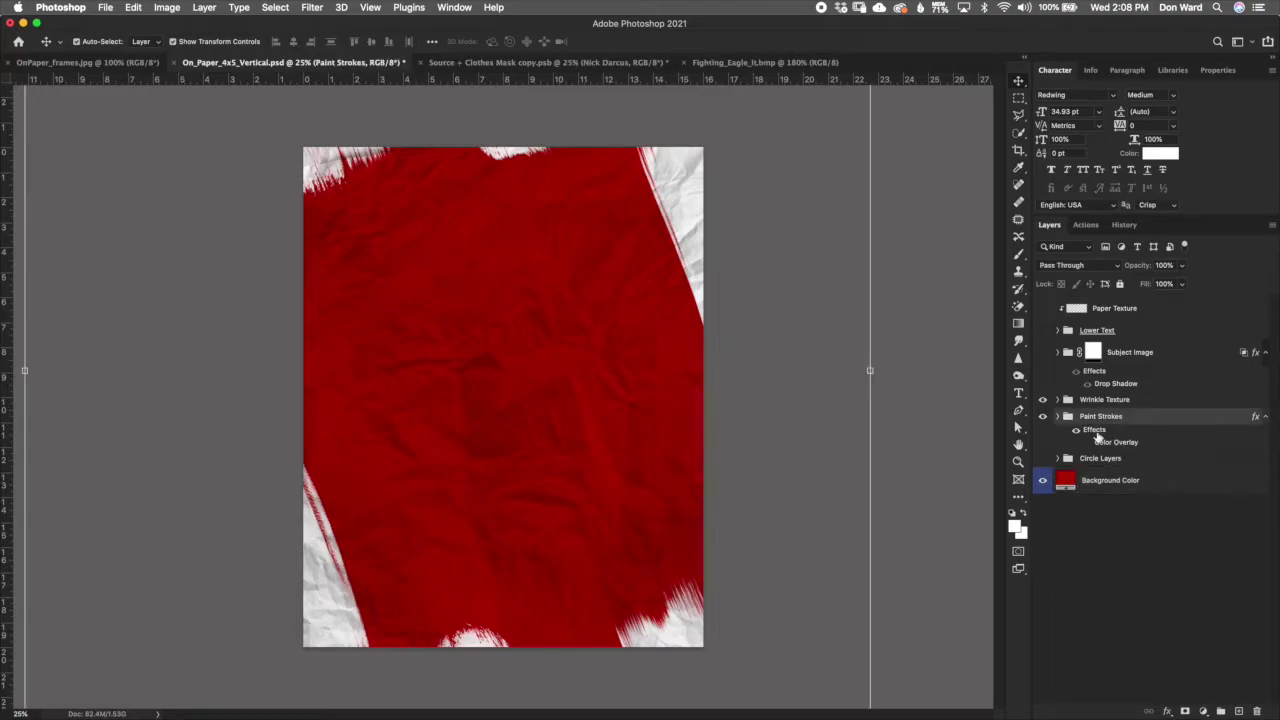
# Step: Show the Circle Layers badge again and expand the group to see its layers
pyautogui.click(1043, 459)
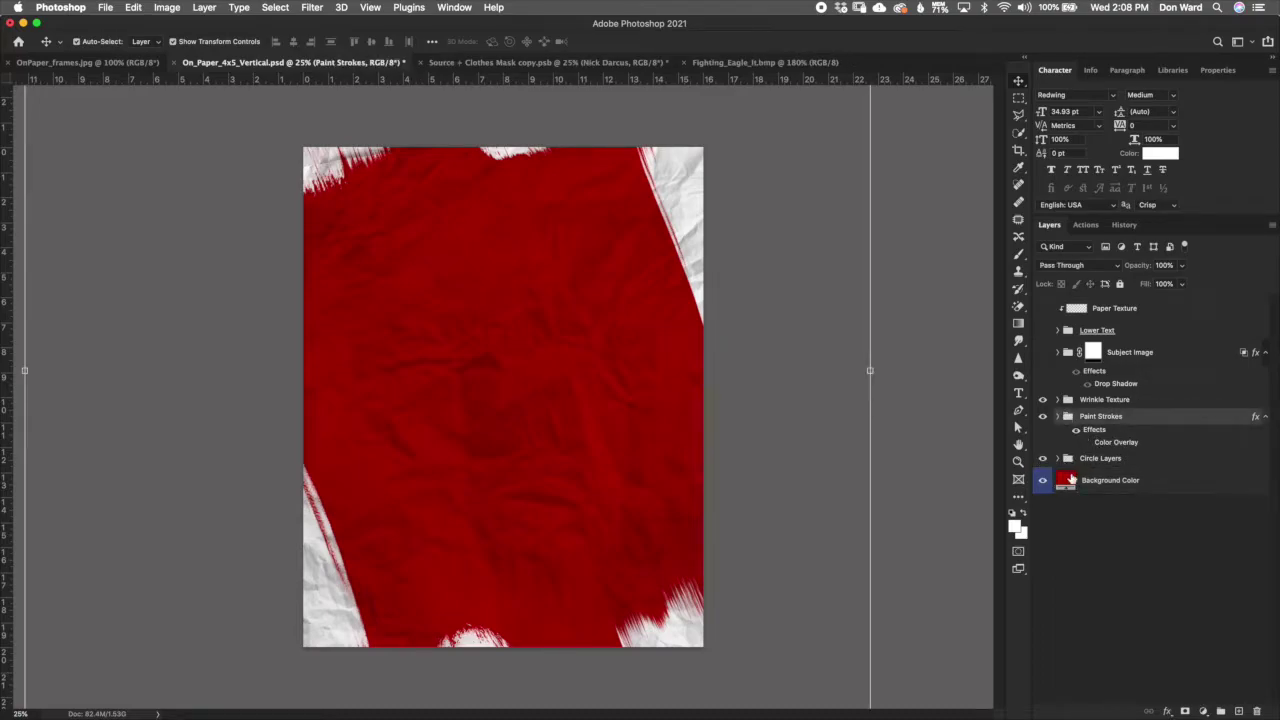
pyautogui.click(1120, 462)
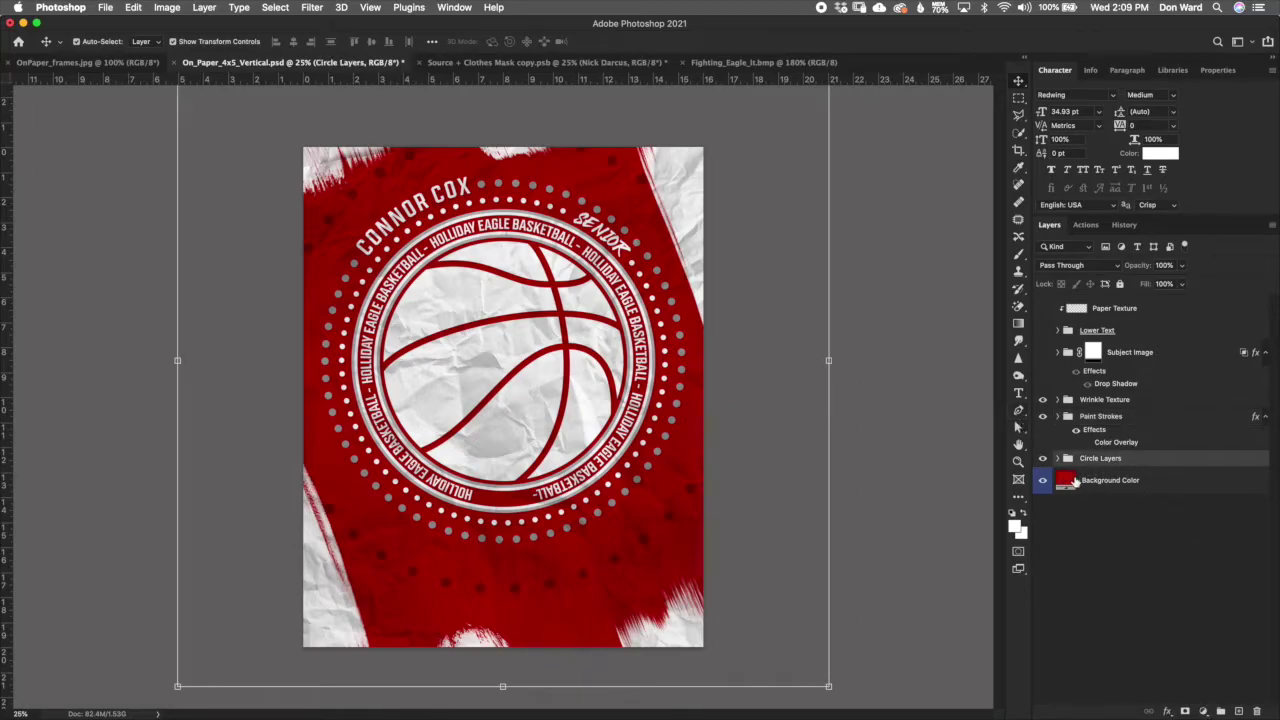
pyautogui.click(1058, 459)
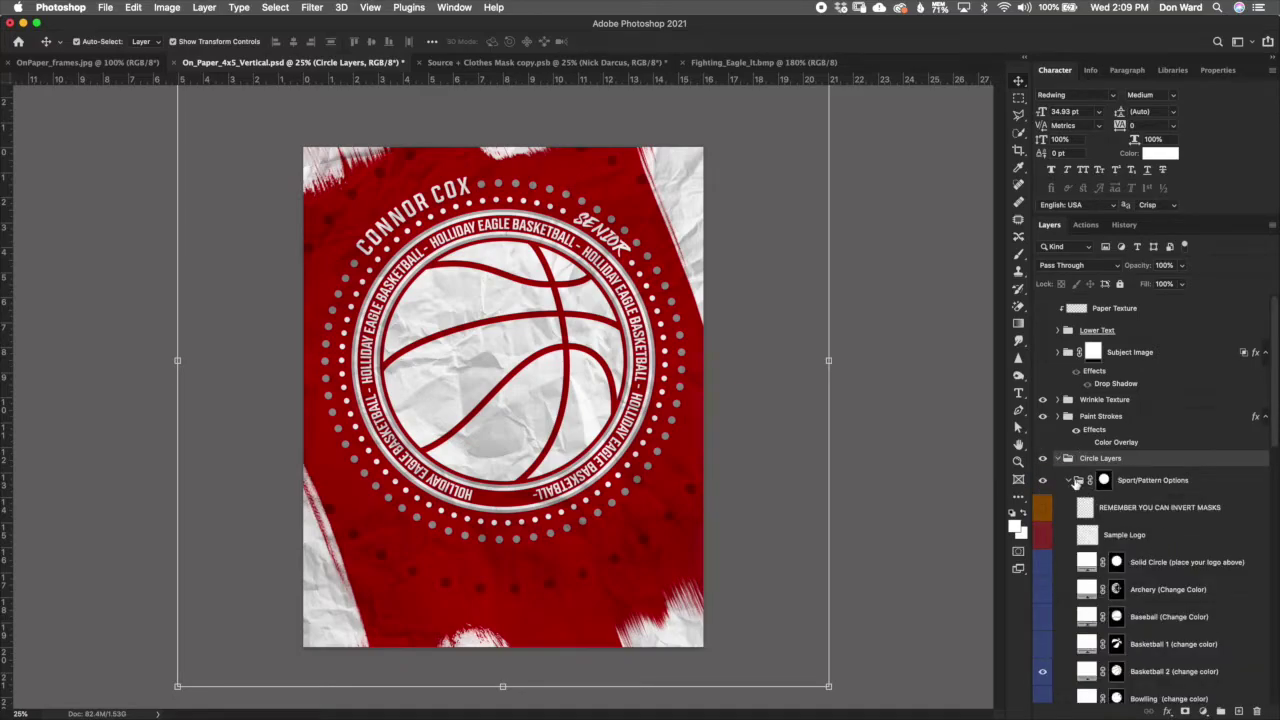
pyautogui.moveTo(1272, 490); pyautogui.dragTo(1271, 460)
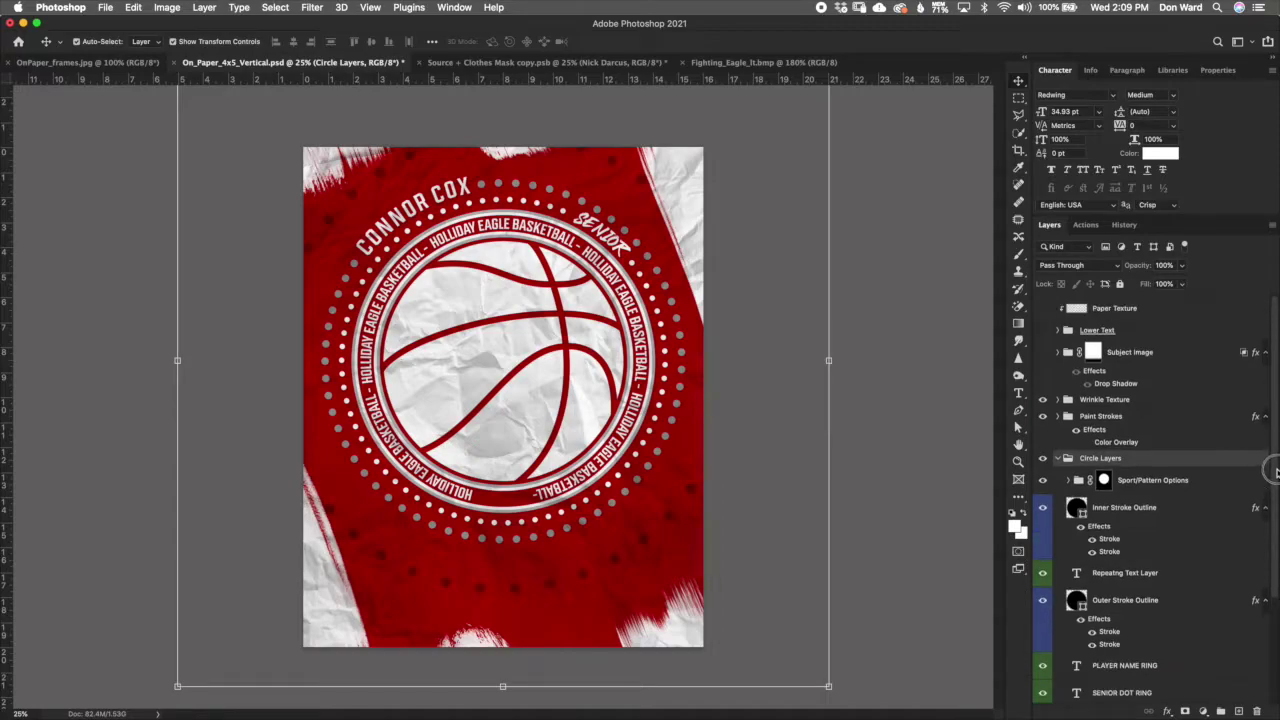
# Step: Hide the Basketball 2 pattern under Sport/Pattern Options, then switch to Fighting_Eagle_lt.bmp
pyautogui.click(1198, 489)
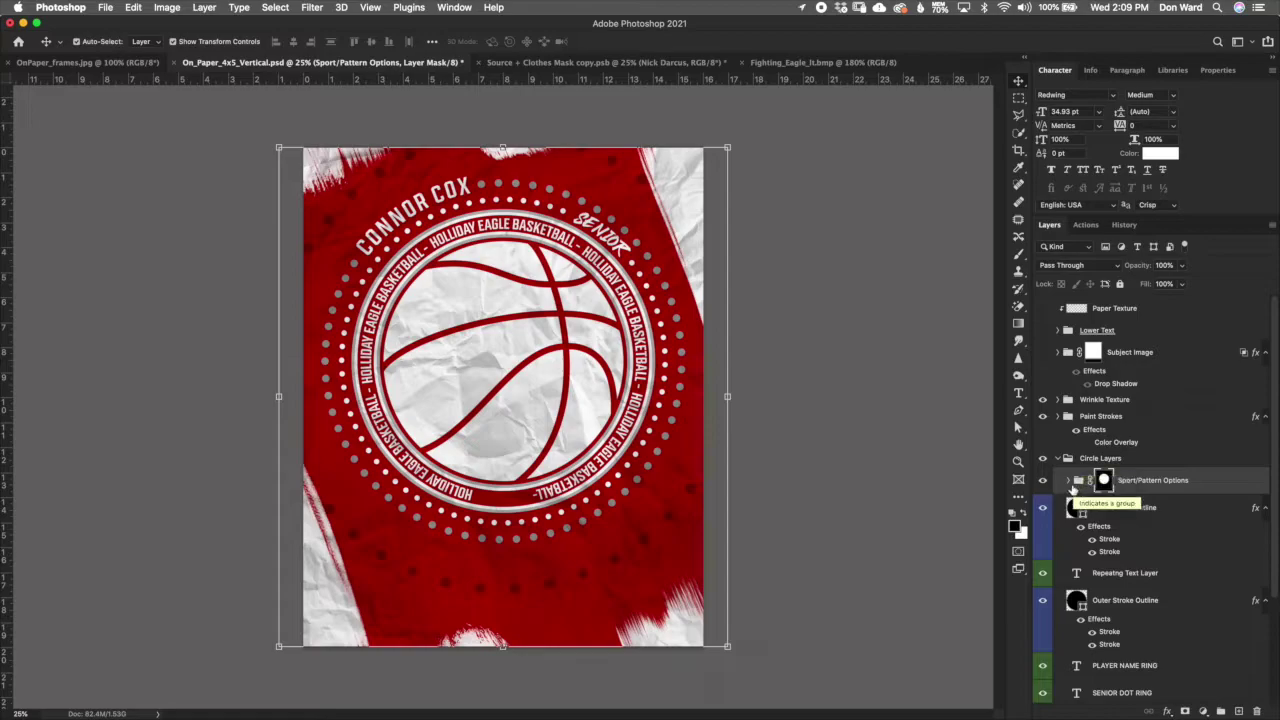
pyautogui.click(1068, 480)
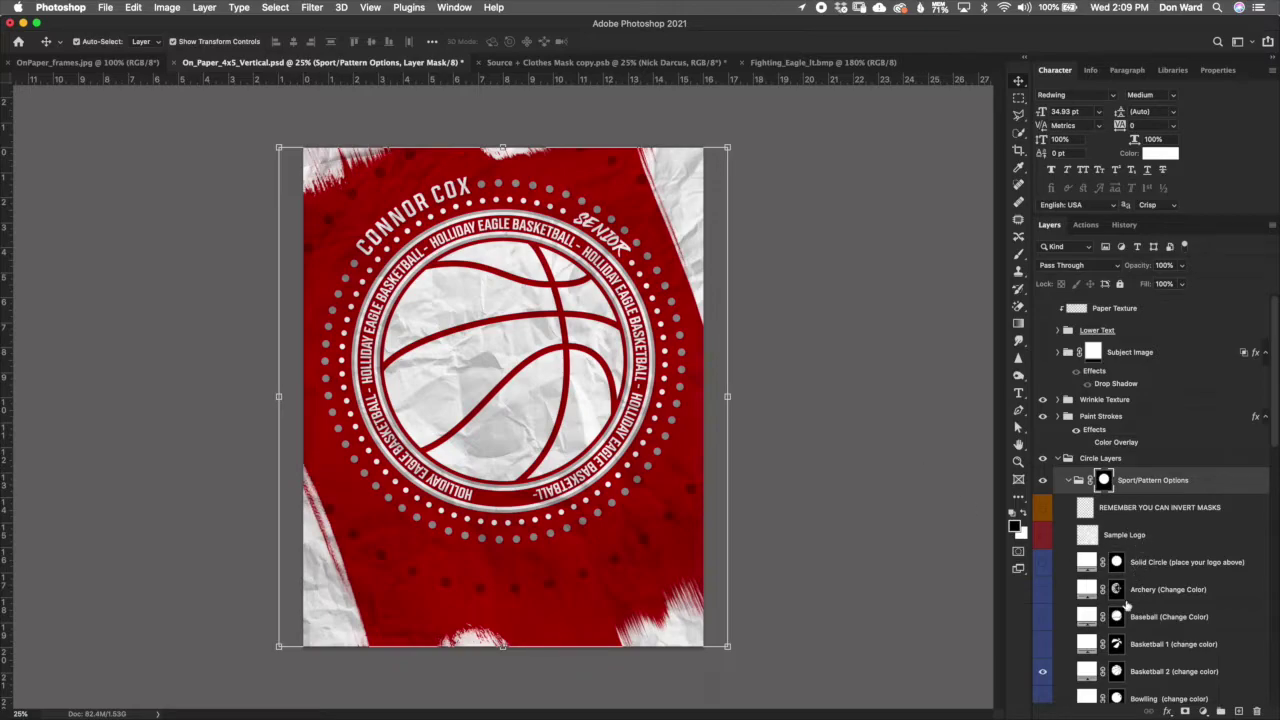
pyautogui.click(1042, 671)
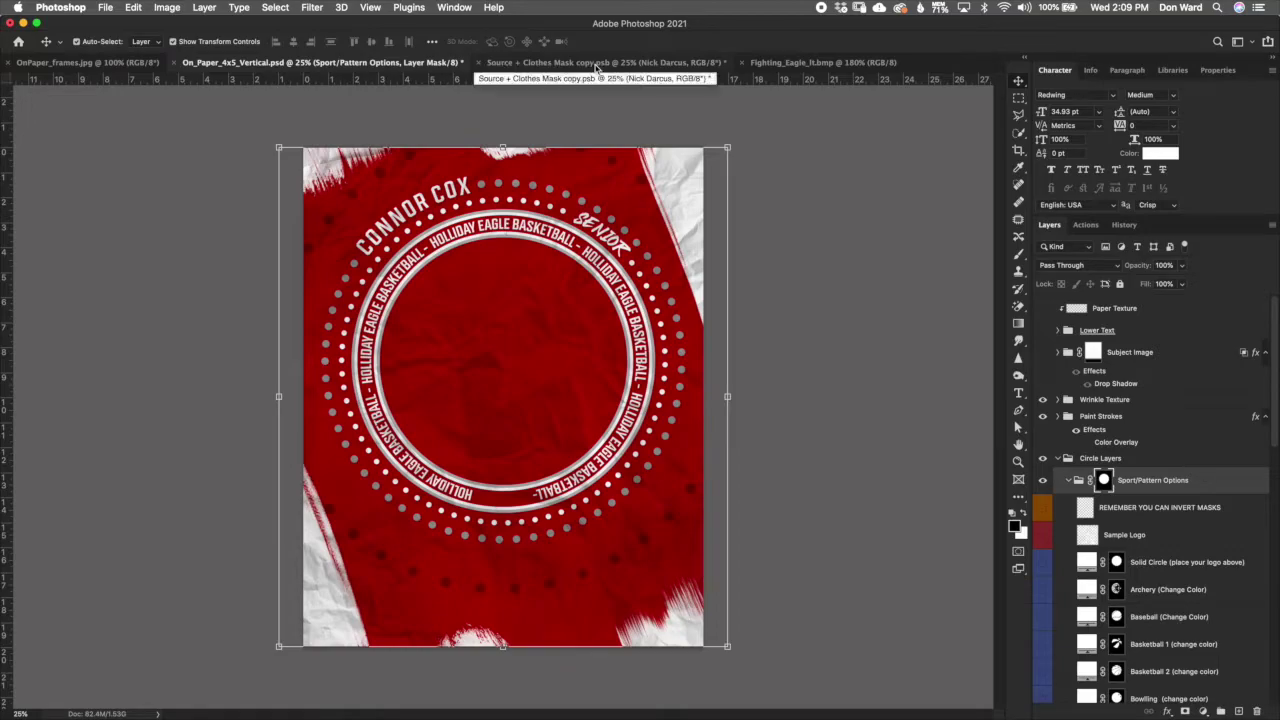
pyautogui.click(790, 63)
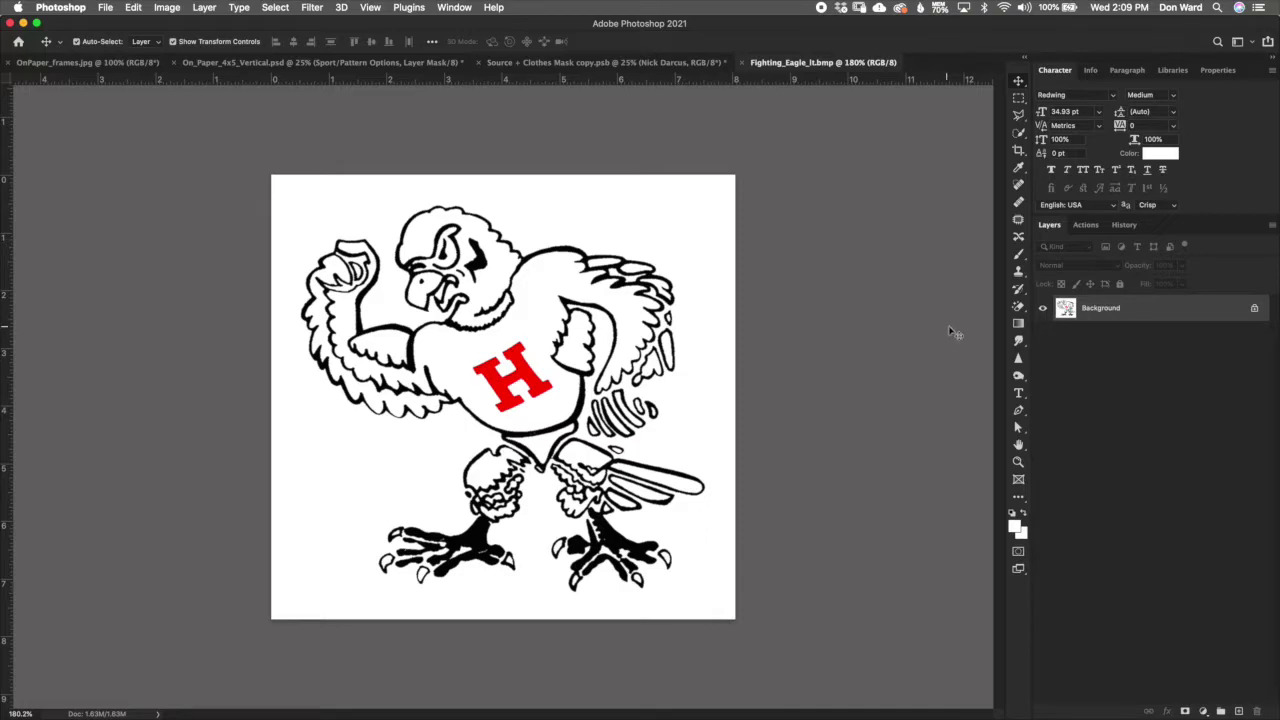
# Step: Drag the eagle image into the poster as Layer 1 above the Sample Logo layer
pyautogui.click(1062, 309)
pyautogui.moveTo(1062, 309); pyautogui.dragTo(497, 362)
pyautogui.moveTo(1158, 512); pyautogui.dragTo(1160, 543)
pyautogui.click(1140, 568)
pyautogui.click(1044, 564)
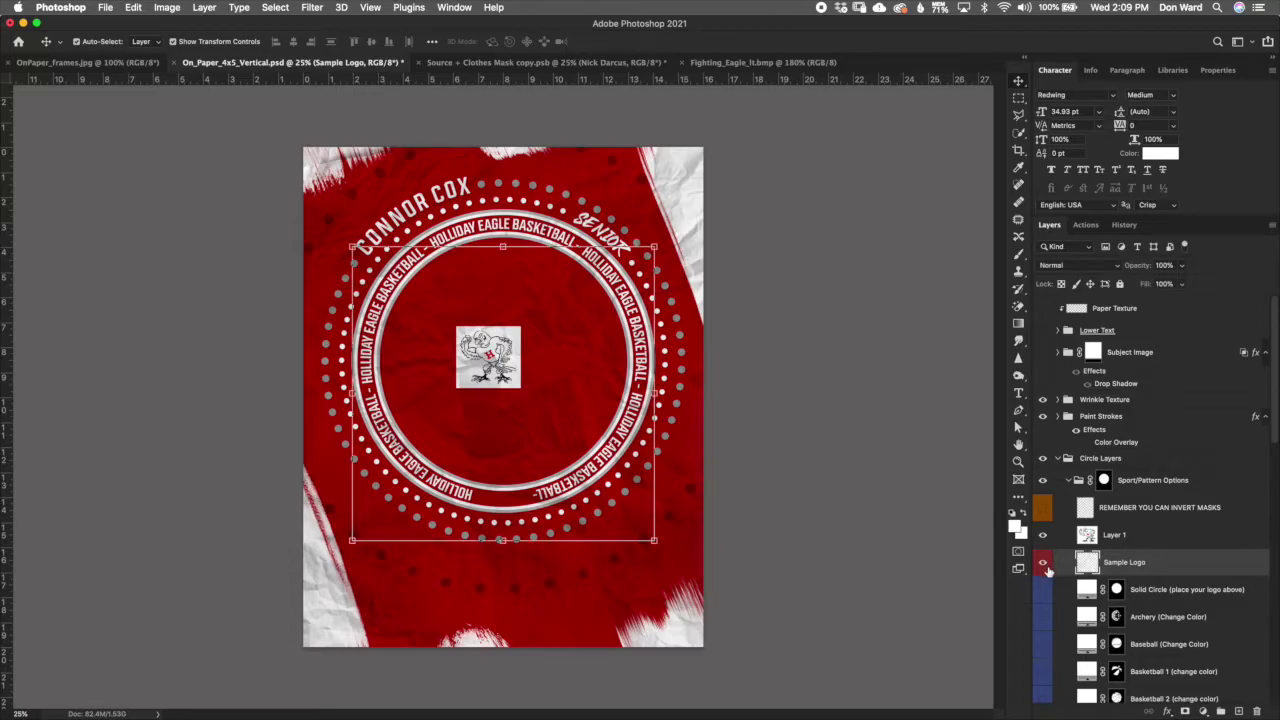
pyautogui.click(1172, 545)
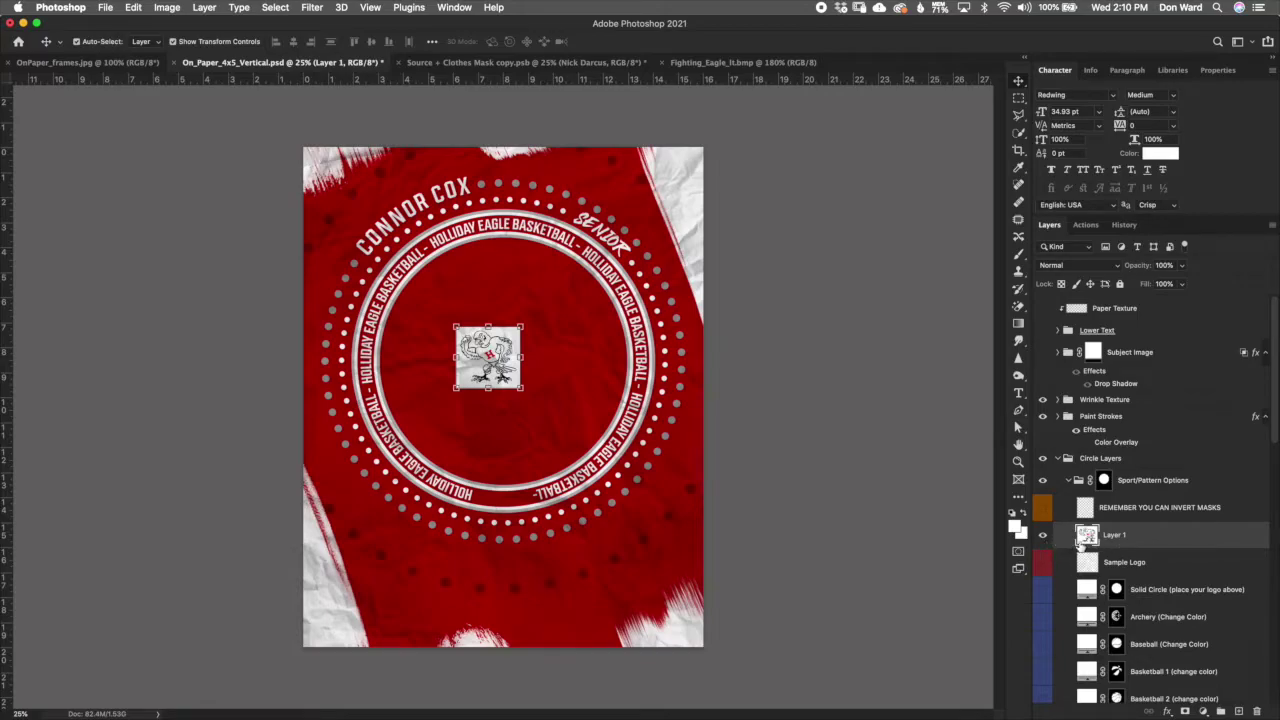
# Step: Compare the eagle against the sample logo, then convert the eagle layer to a smart object
pyautogui.click(1043, 537)
pyautogui.click(1042, 565)
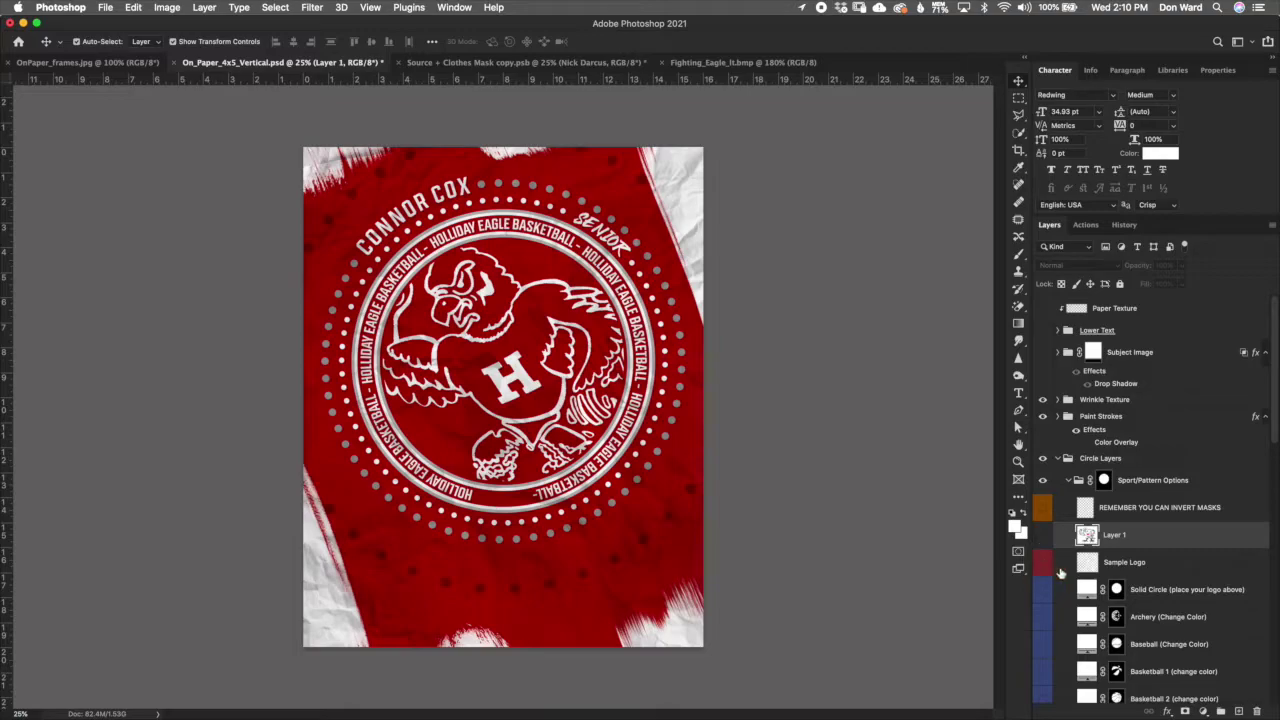
pyautogui.click(1043, 564)
pyautogui.click(1043, 537)
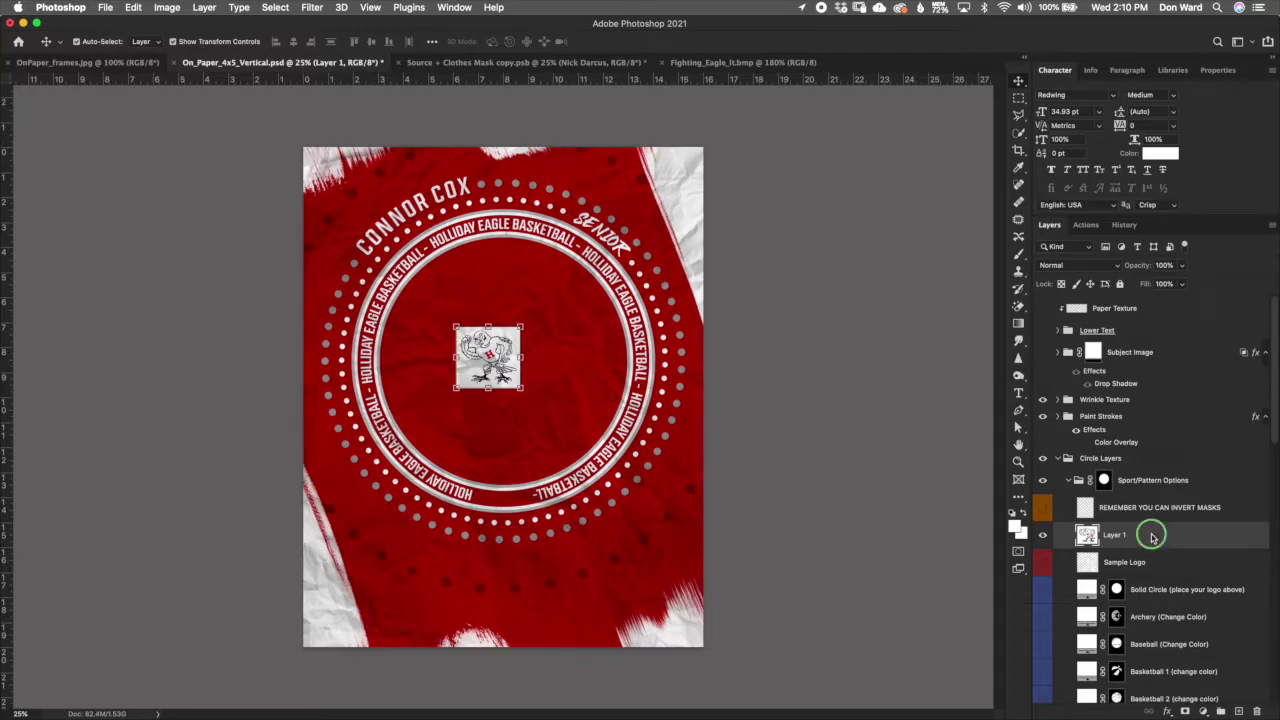
pyautogui.rightClick(1147, 533)
pyautogui.click(1110, 320)
# Step: Resize the Layer 11.psb contents to 8 inches wide and save them back into the poster
pyautogui.doubleClick(1087, 536)
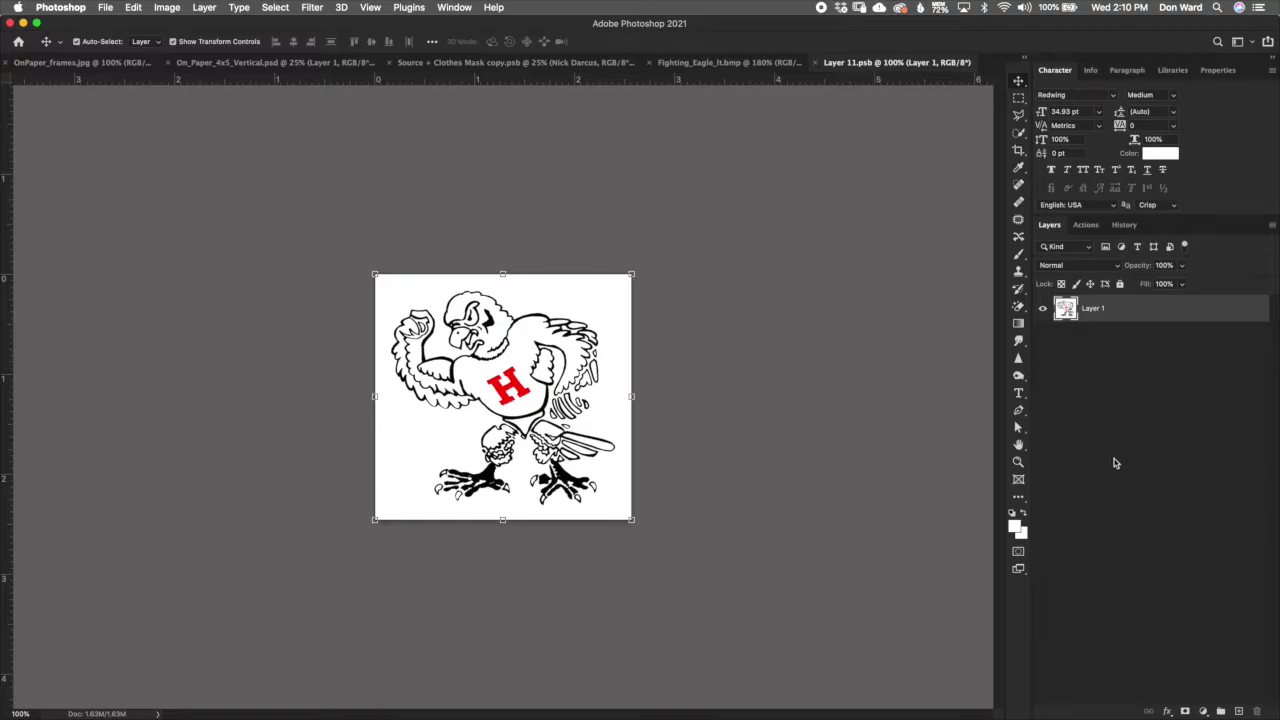
pyautogui.click(164, 9)
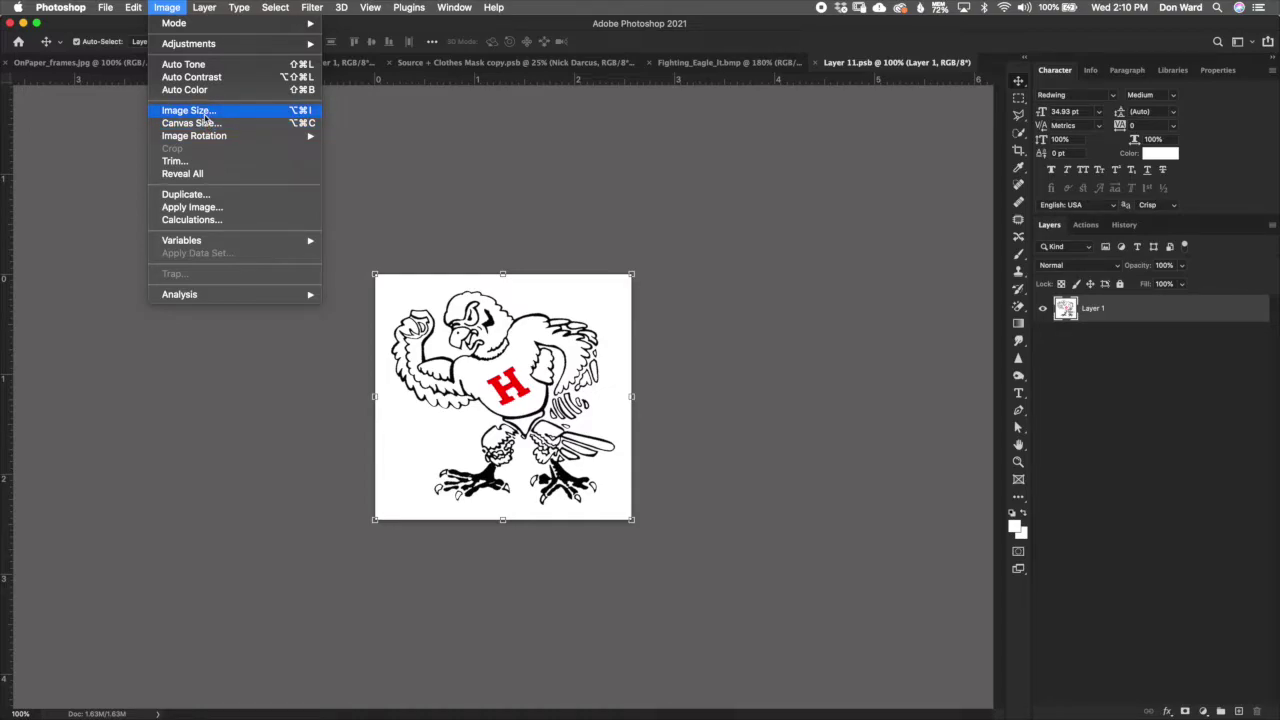
pyautogui.click(200, 111)
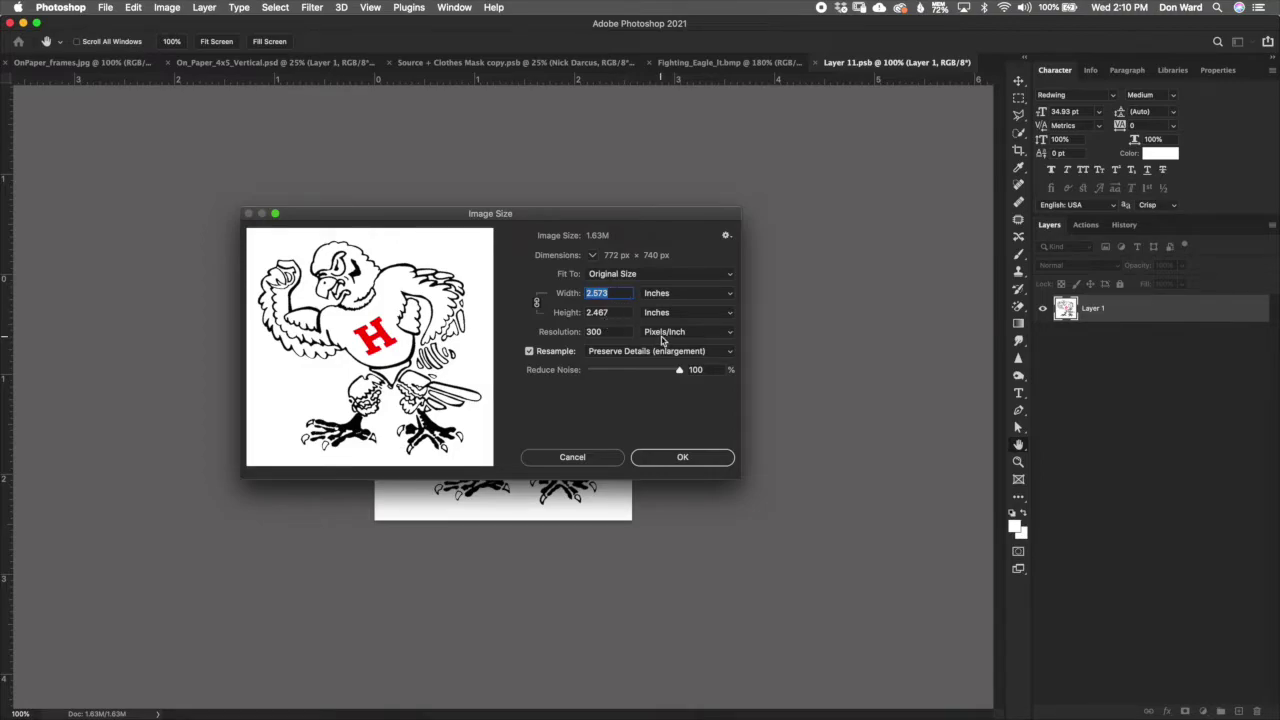
pyautogui.write('8')
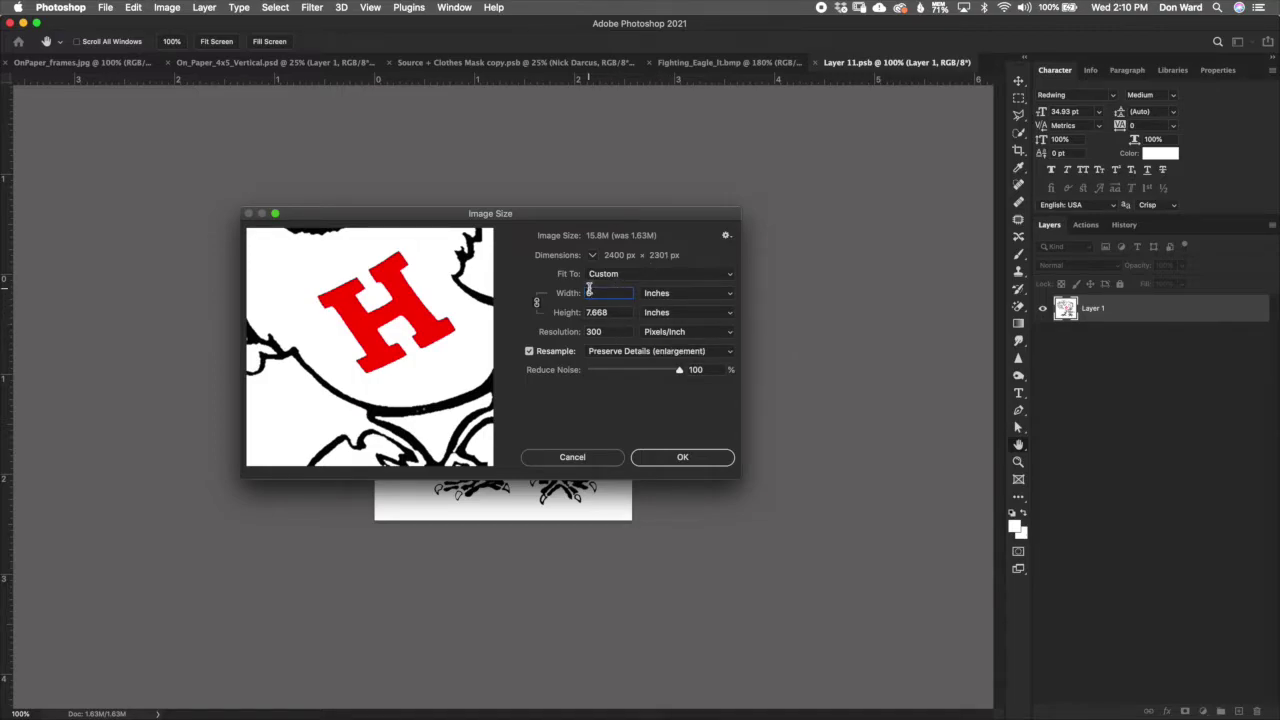
pyautogui.click(684, 457)
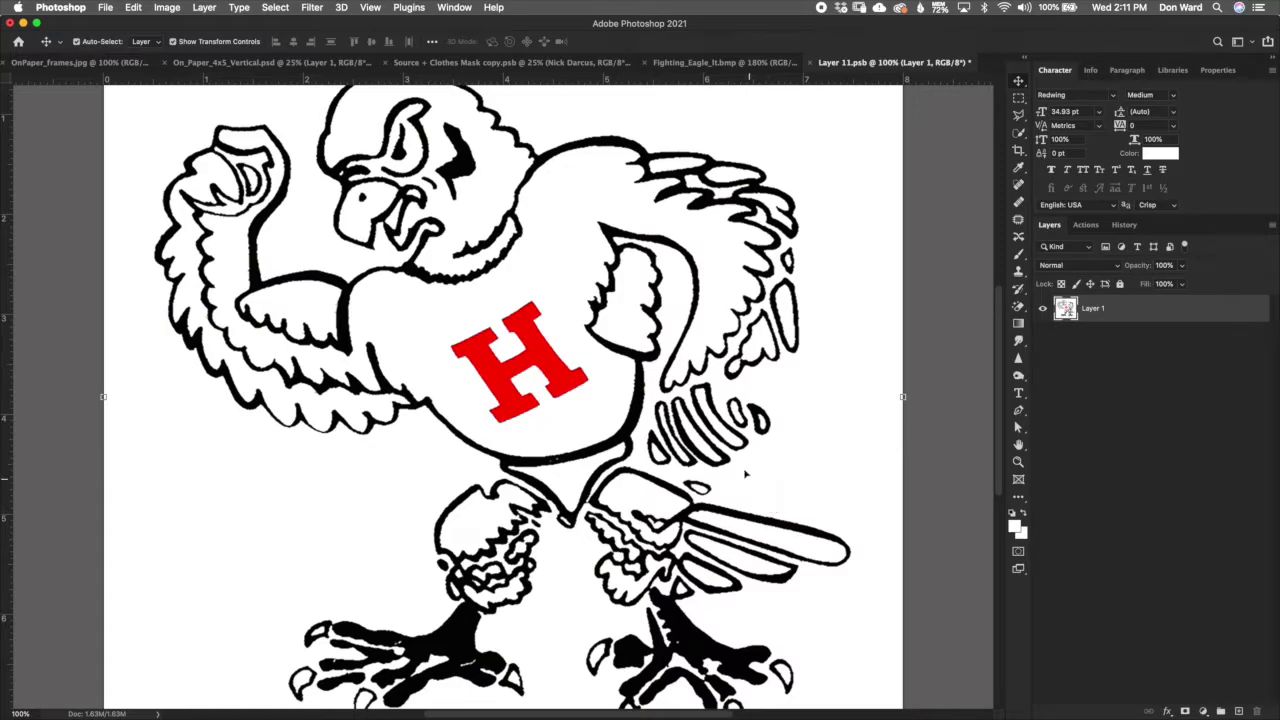
pyautogui.click(811, 63)
pyautogui.click(750, 250)
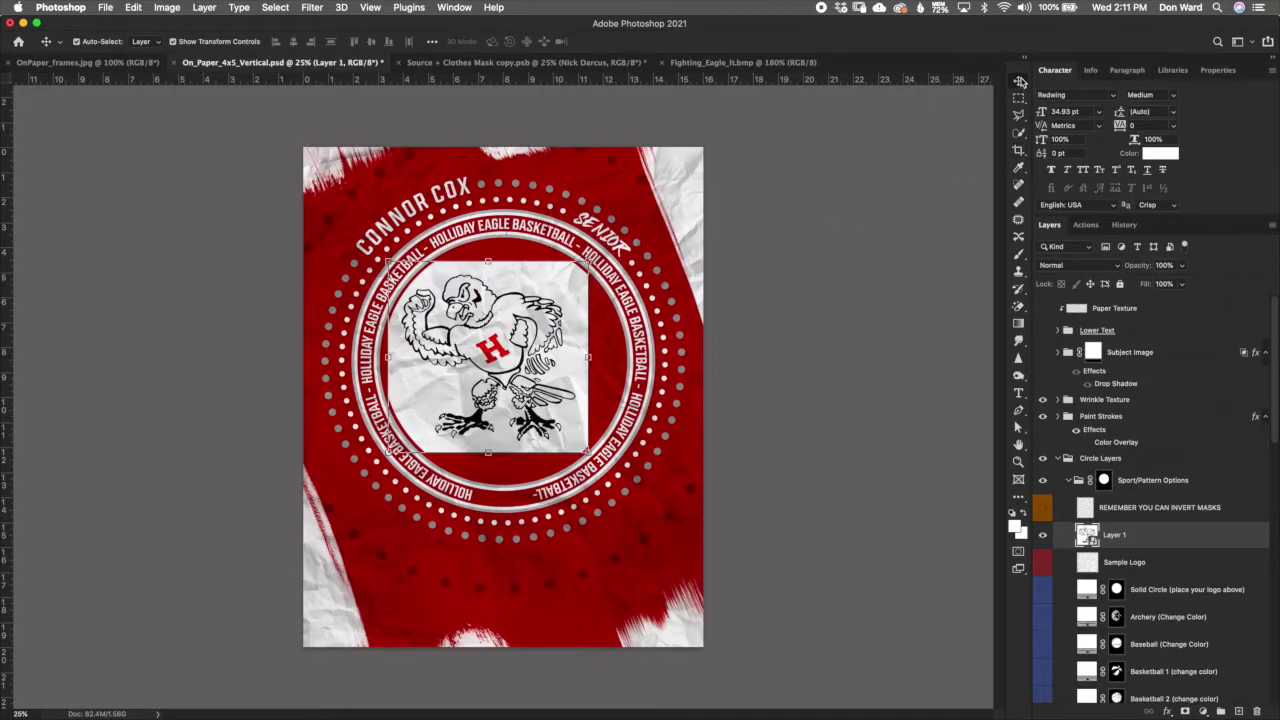
# Step: Free-transform the eagle logo up to about 139% and nudge it into place
pyautogui.press('super+t')
pyautogui.moveTo(589, 454); pyautogui.dragTo(639, 498)
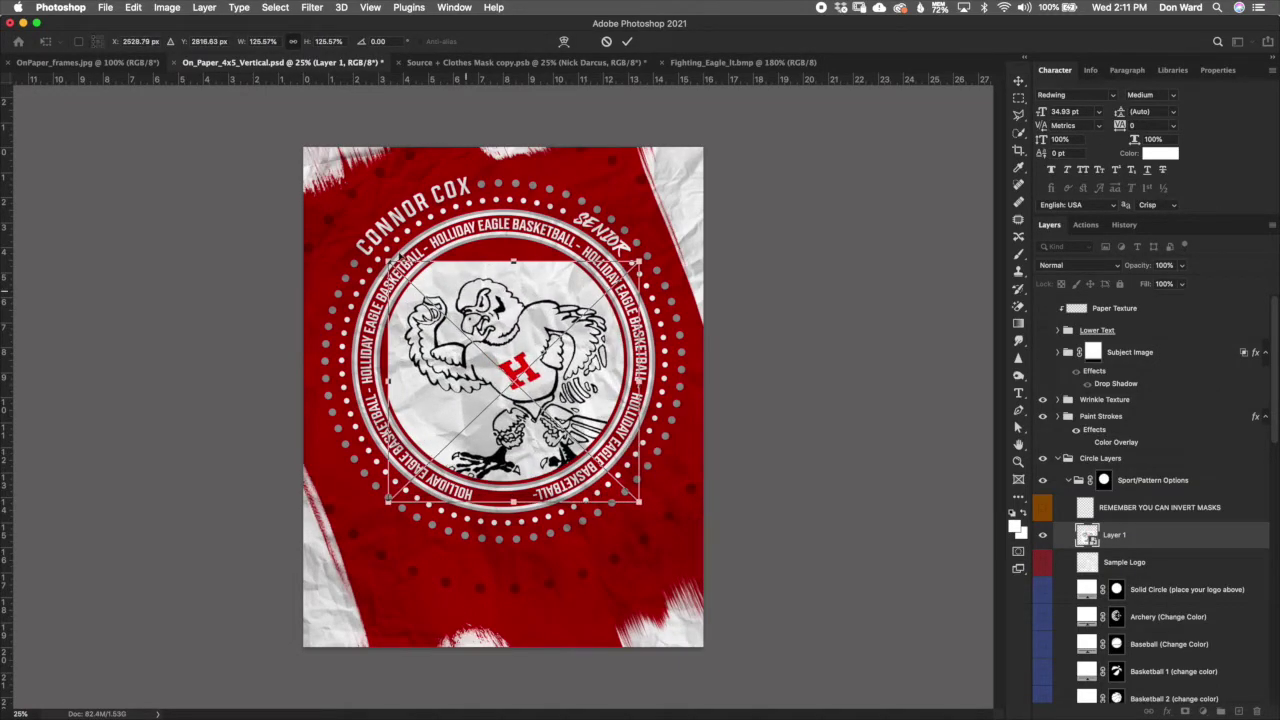
pyautogui.moveTo(388, 262); pyautogui.dragTo(358, 233)
pyautogui.moveTo(500, 360)
pyautogui.mouseDown()
pyautogui.moveTo(490, 380)
pyautogui.moveTo(506, 356)
pyautogui.mouseUp()
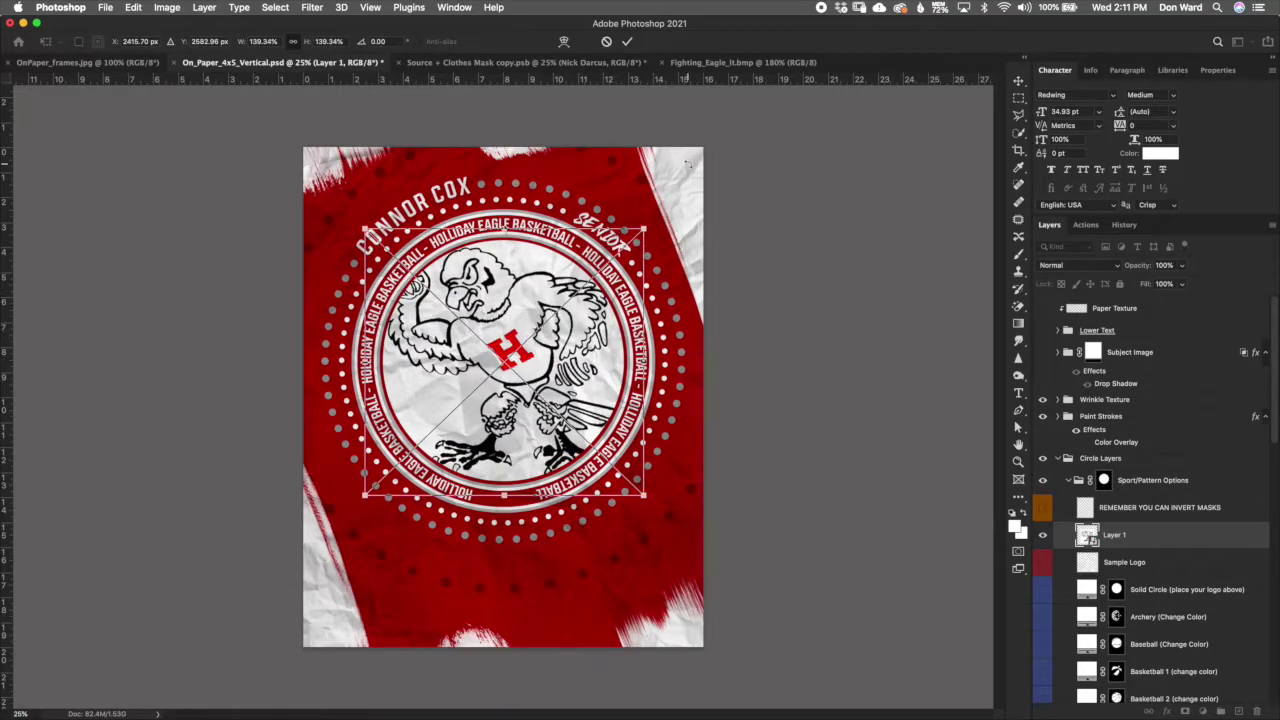
pyautogui.click(627, 43)
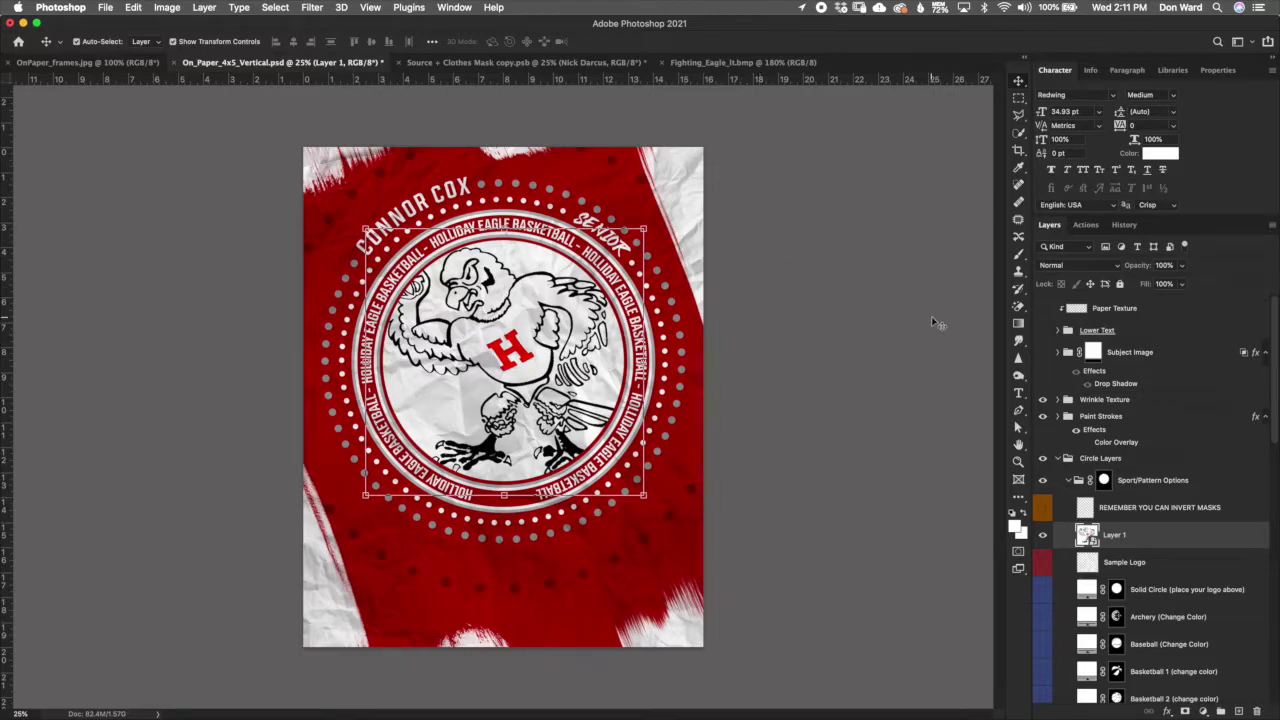
# Step: Compare the eagle with the sample logo, then reopen the eagle smart object's contents
pyautogui.click(1042, 535)
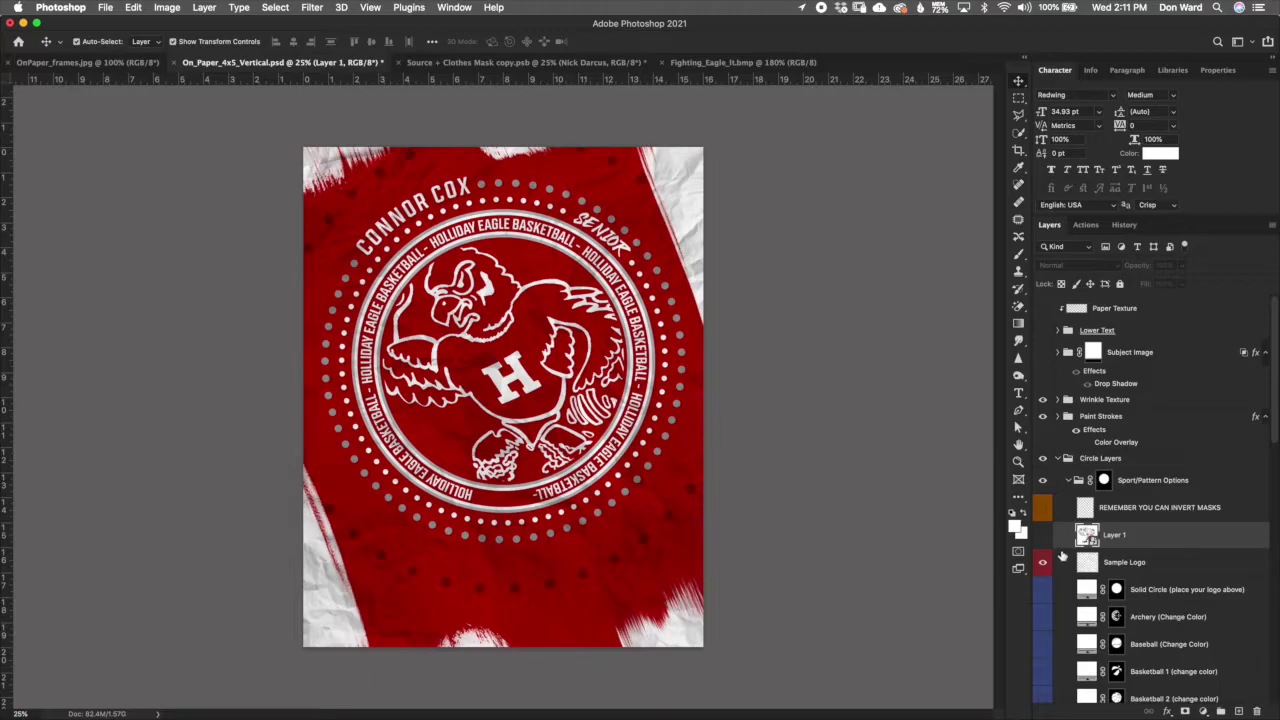
pyautogui.click(1043, 567)
pyautogui.click(1042, 537)
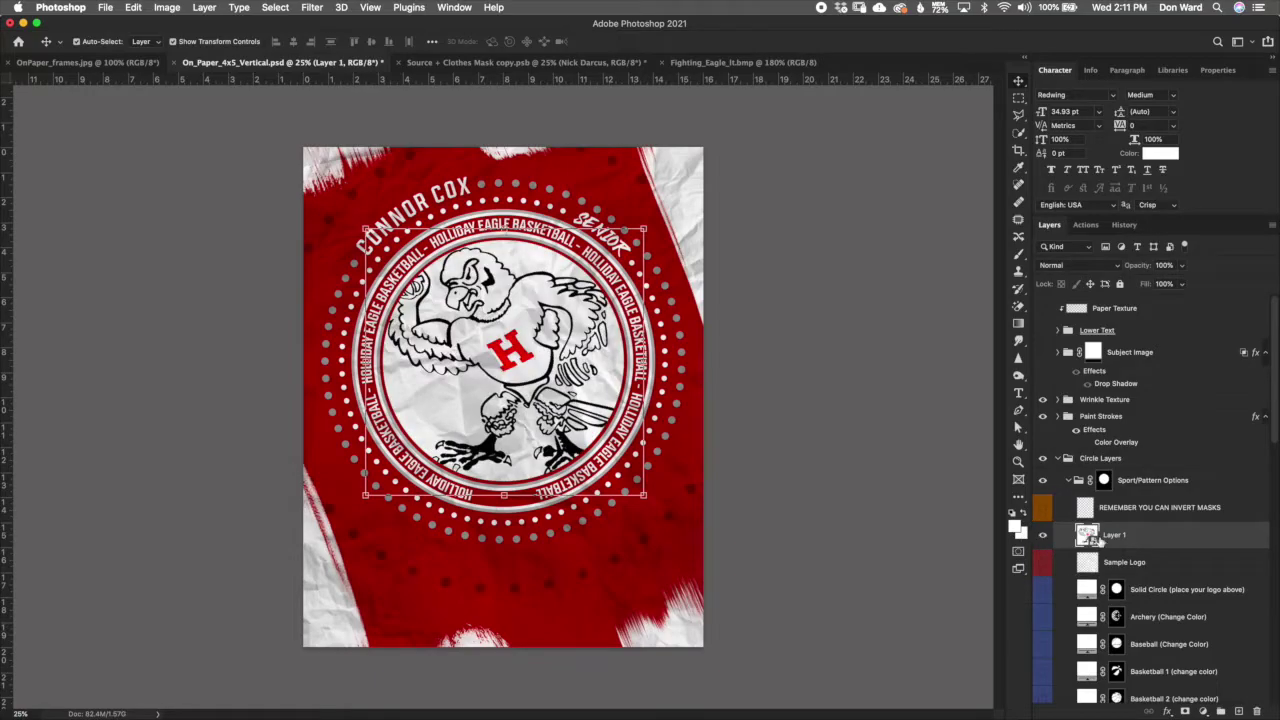
pyautogui.doubleClick(1089, 540)
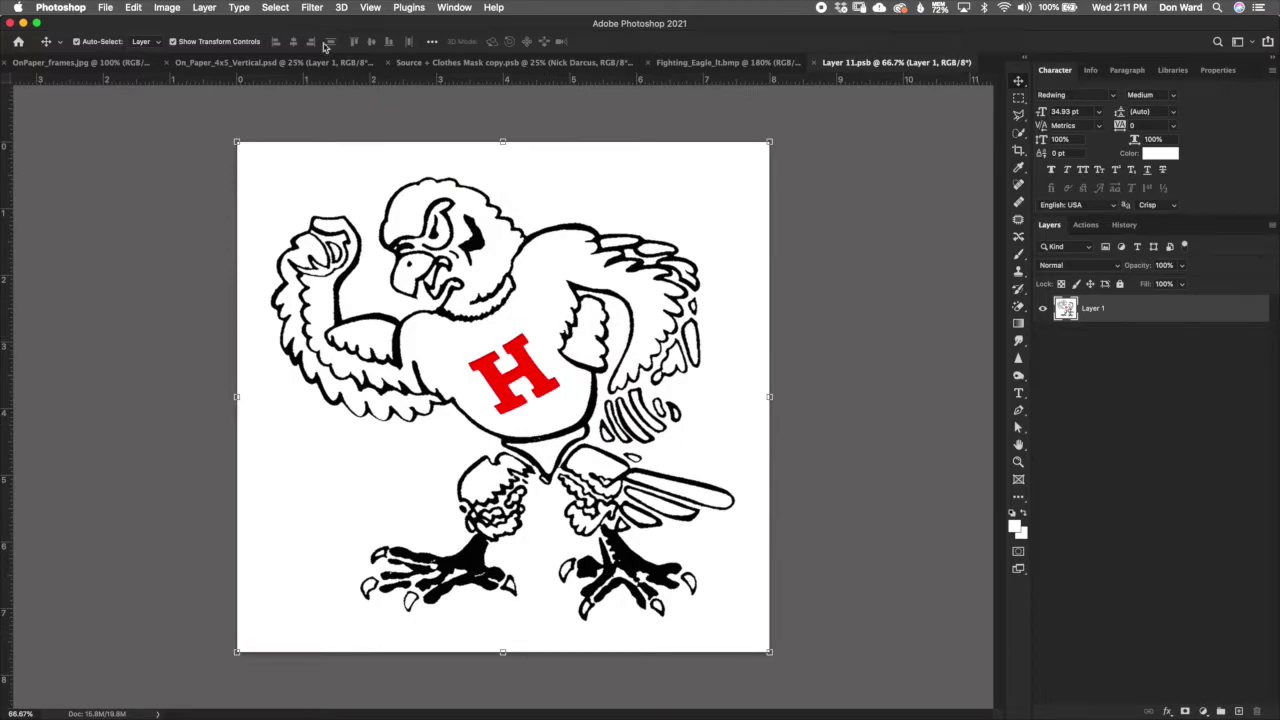
# Step: Make a Color Range selection sampling the eagle's white background at Fuzziness 100
pyautogui.click(276, 8)
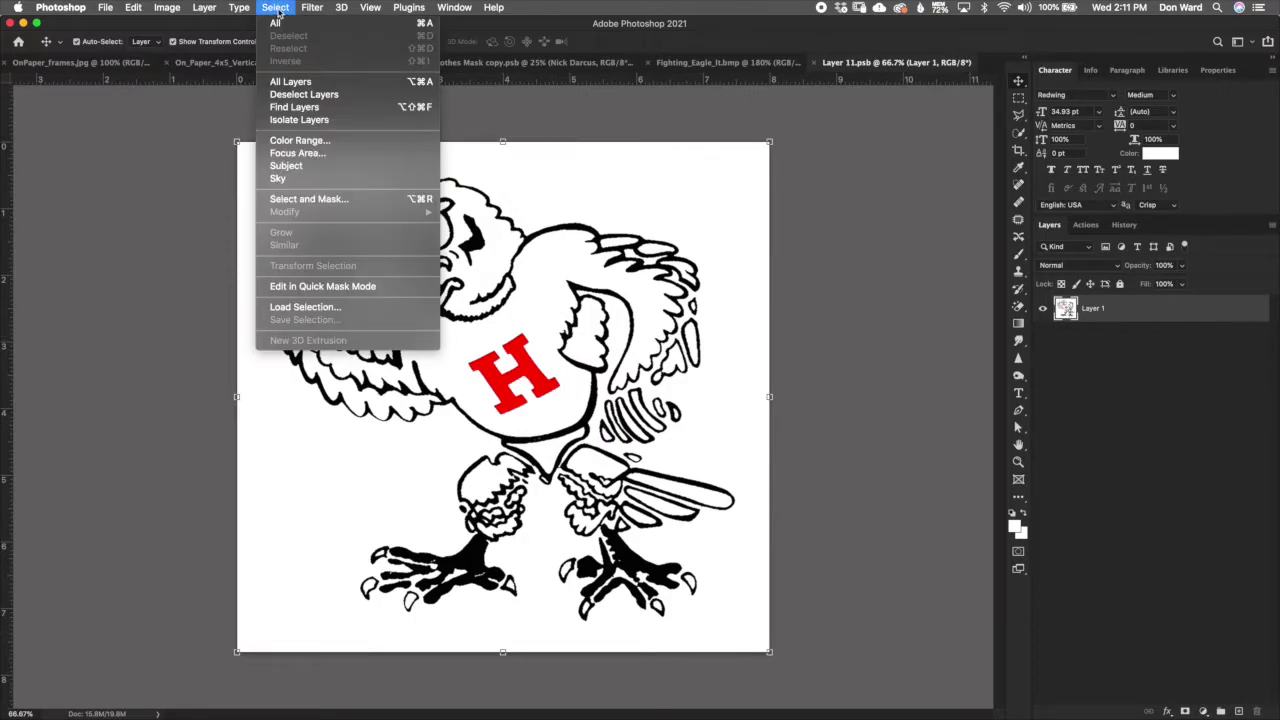
pyautogui.click(329, 145)
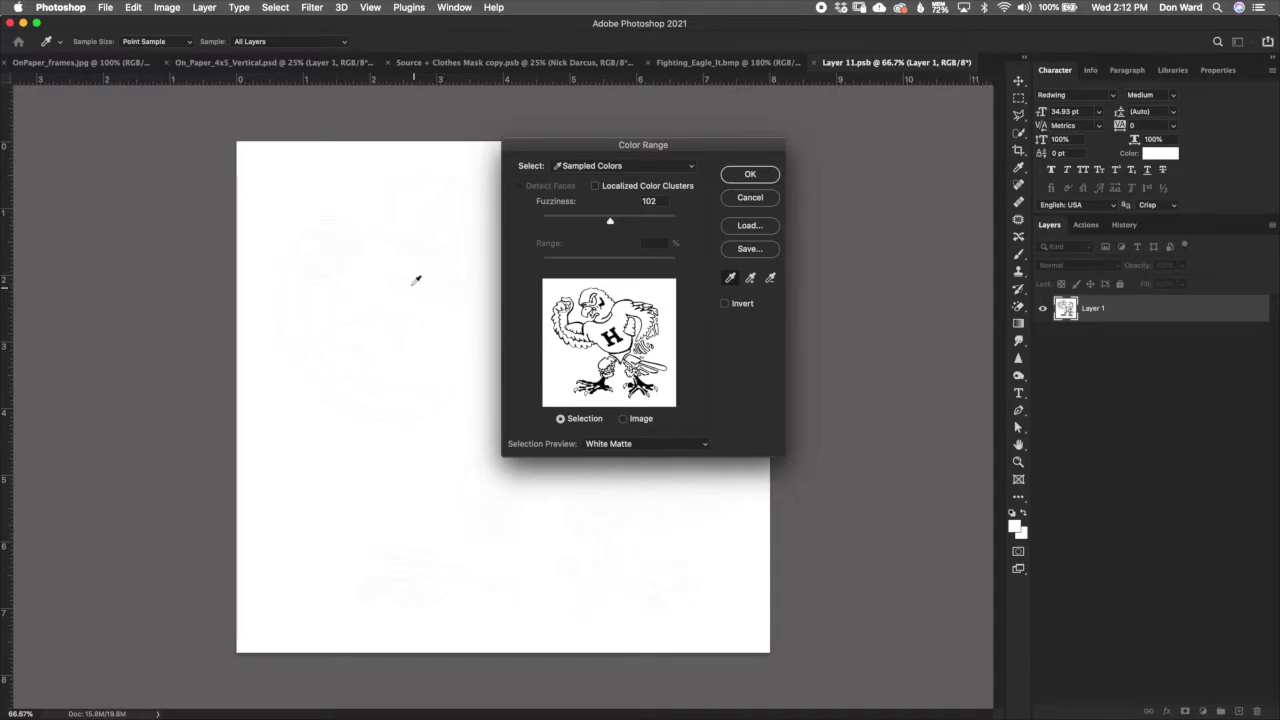
pyautogui.click(380, 388)
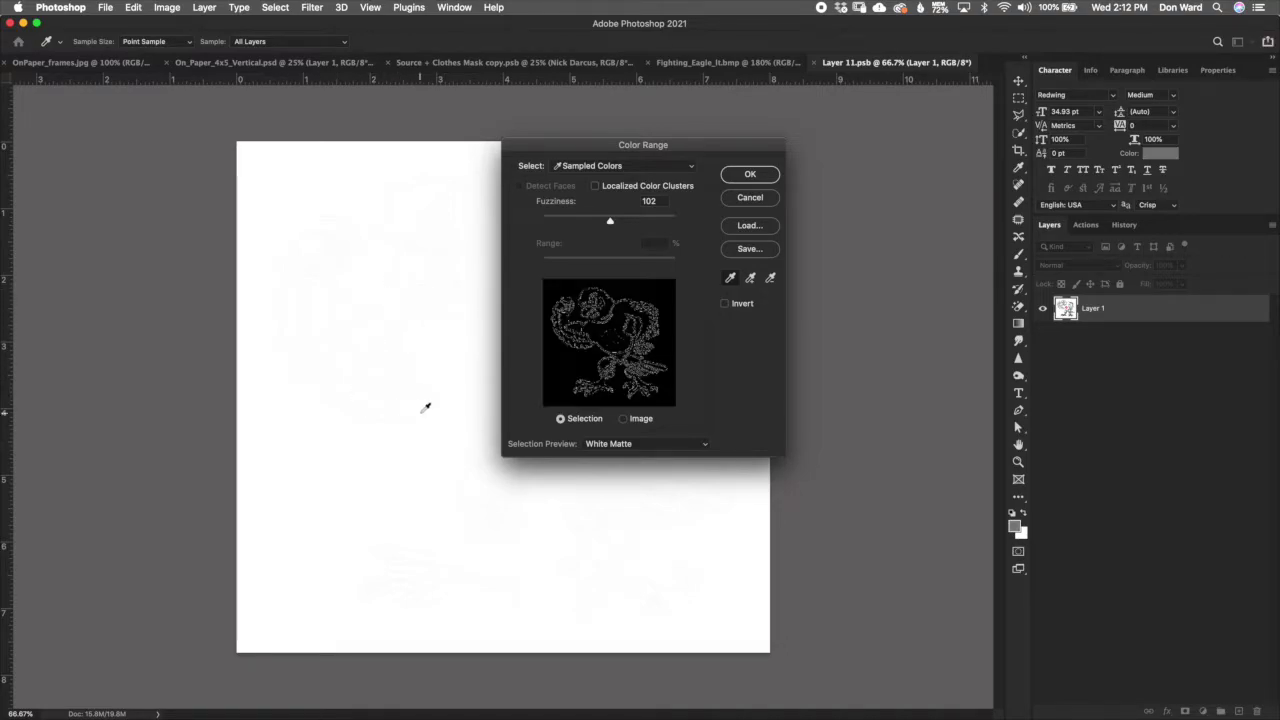
pyautogui.click(424, 410)
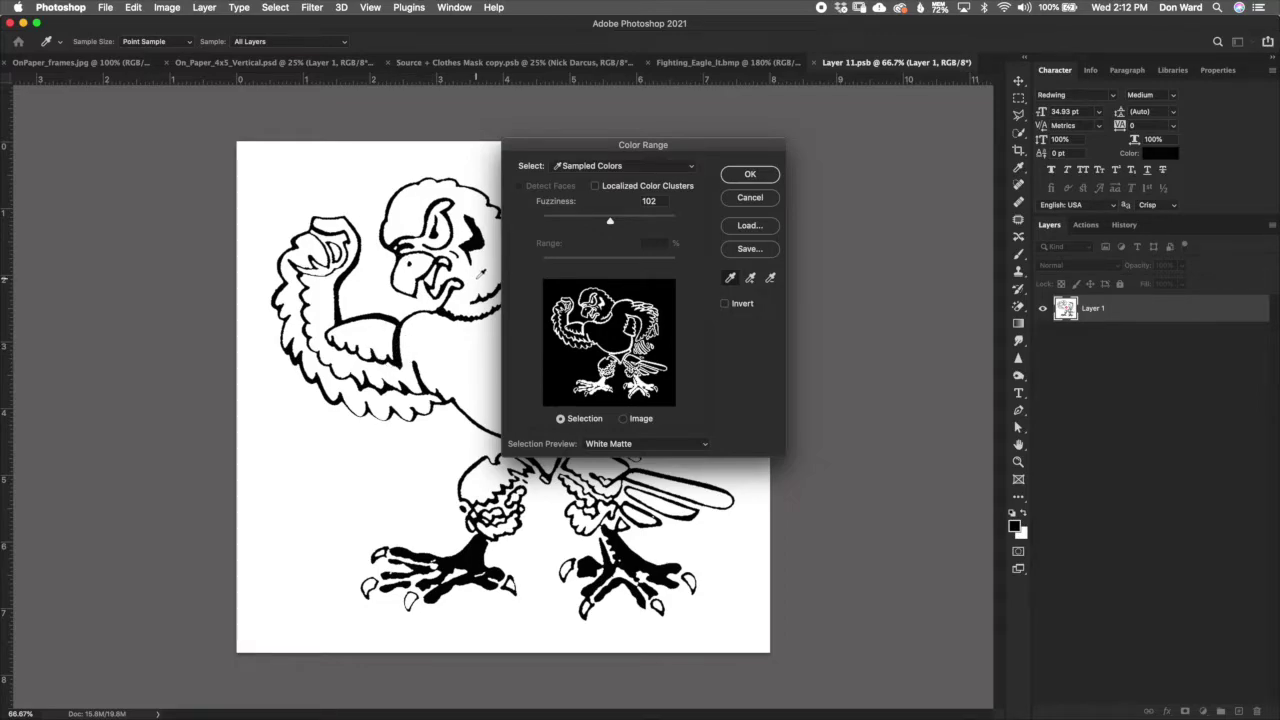
pyautogui.click(353, 505)
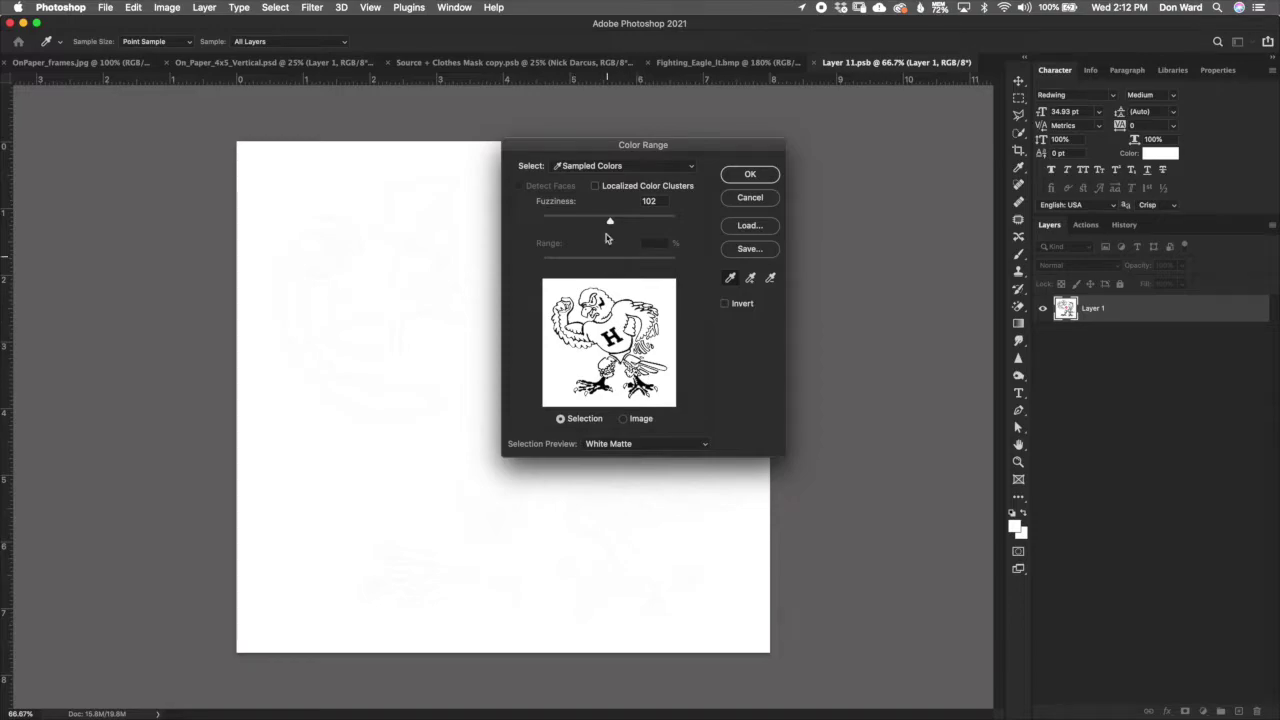
pyautogui.moveTo(597, 152); pyautogui.dragTo(629, 131)
pyautogui.moveTo(641, 200); pyautogui.dragTo(635, 200)
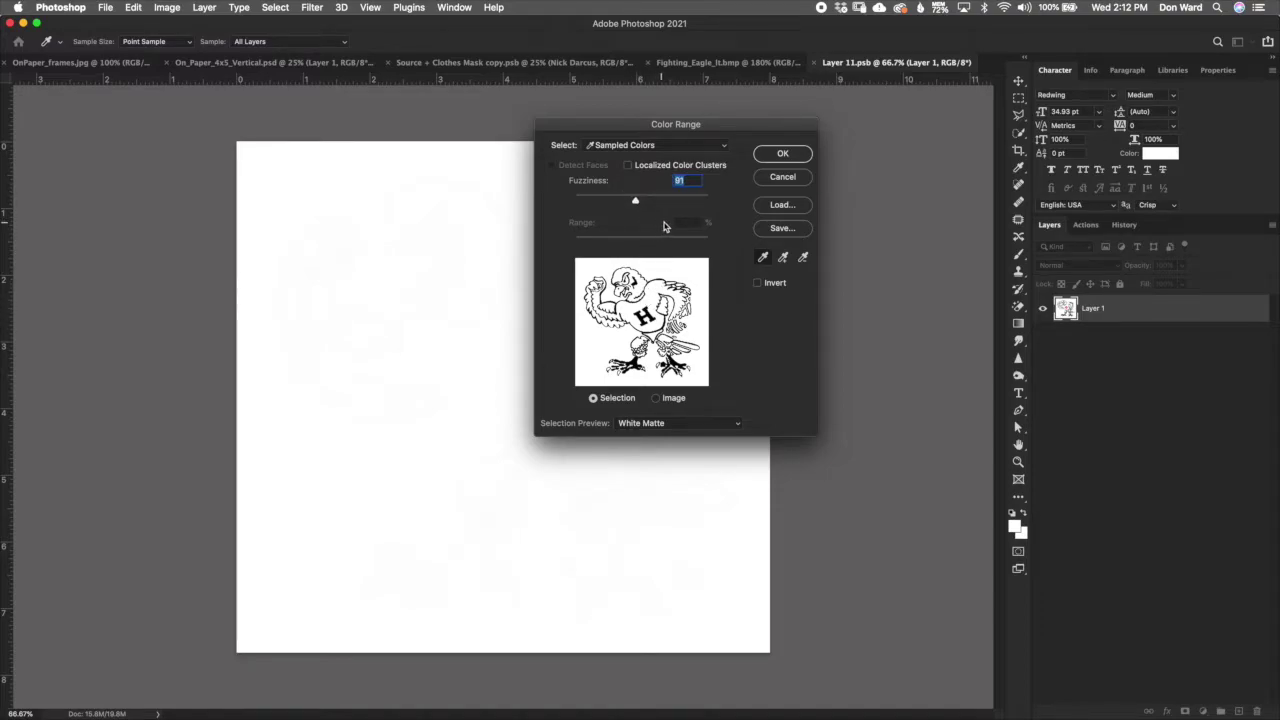
pyautogui.write('100')
pyautogui.click(798, 156)
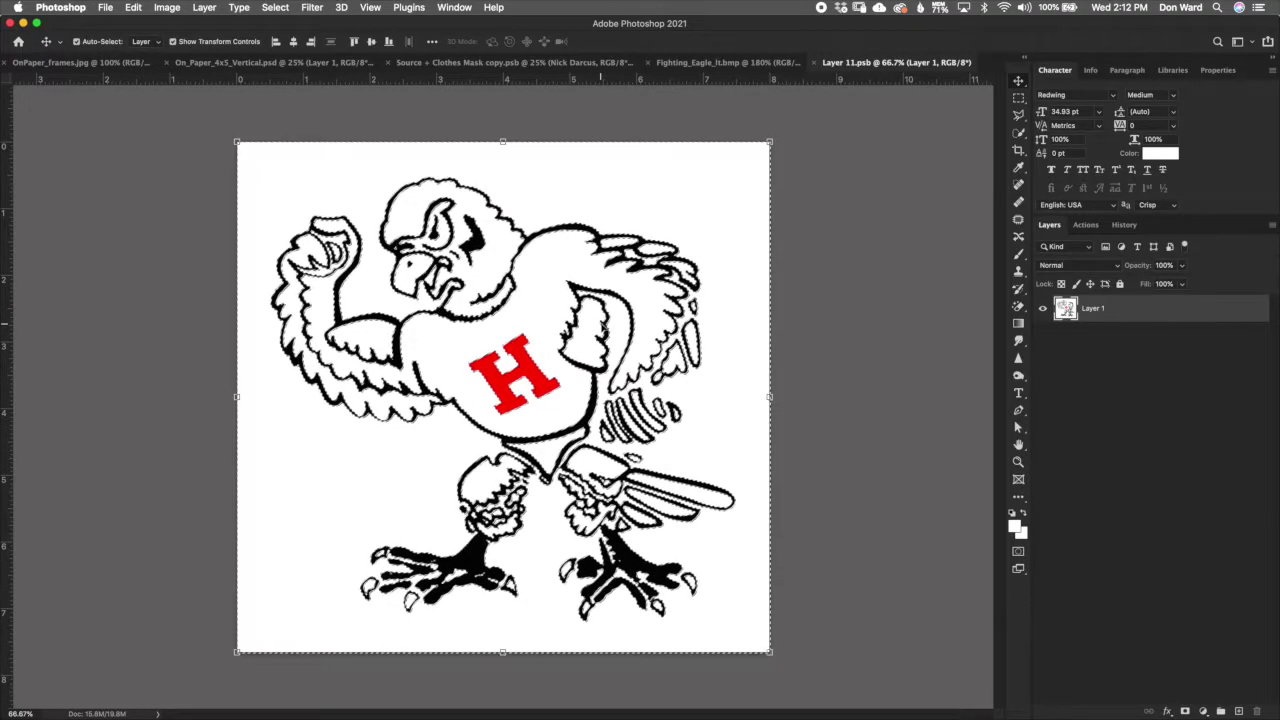
# Step: Try masking the eagle with the selection and its inverse, undoing each attempt
pyautogui.click(1201, 710)
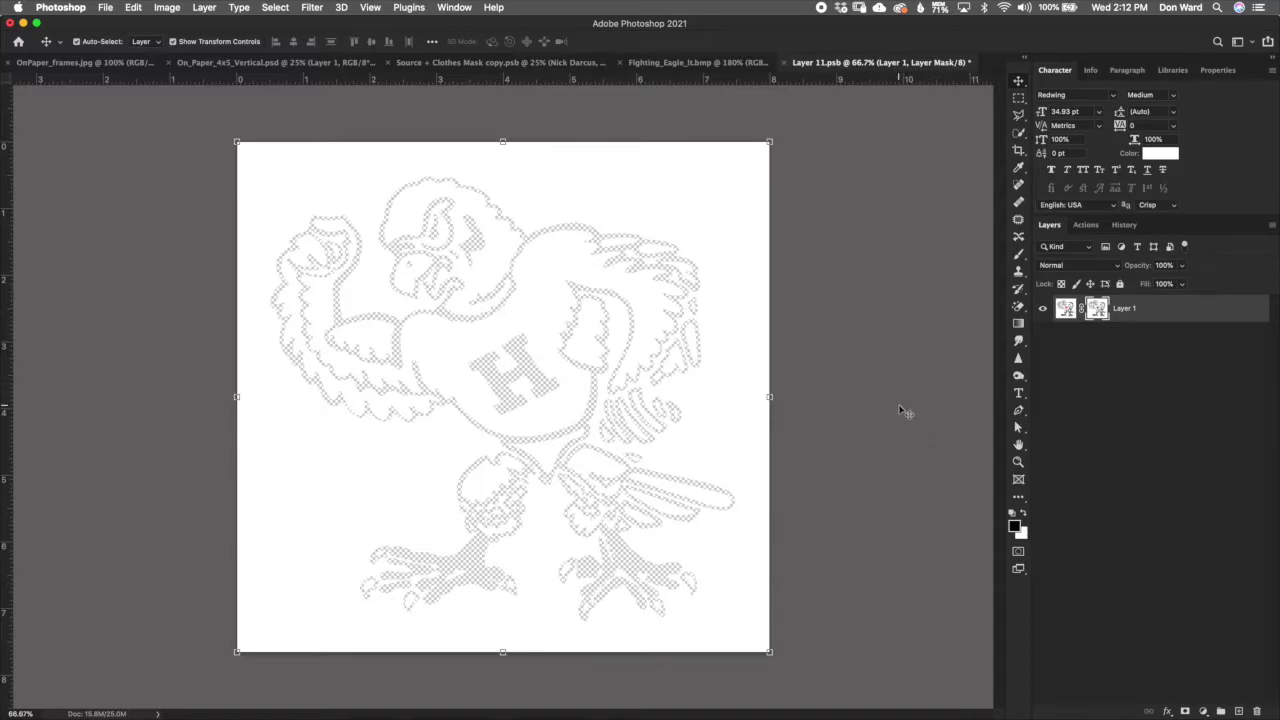
pyautogui.hotkey('ctrl', 'z')
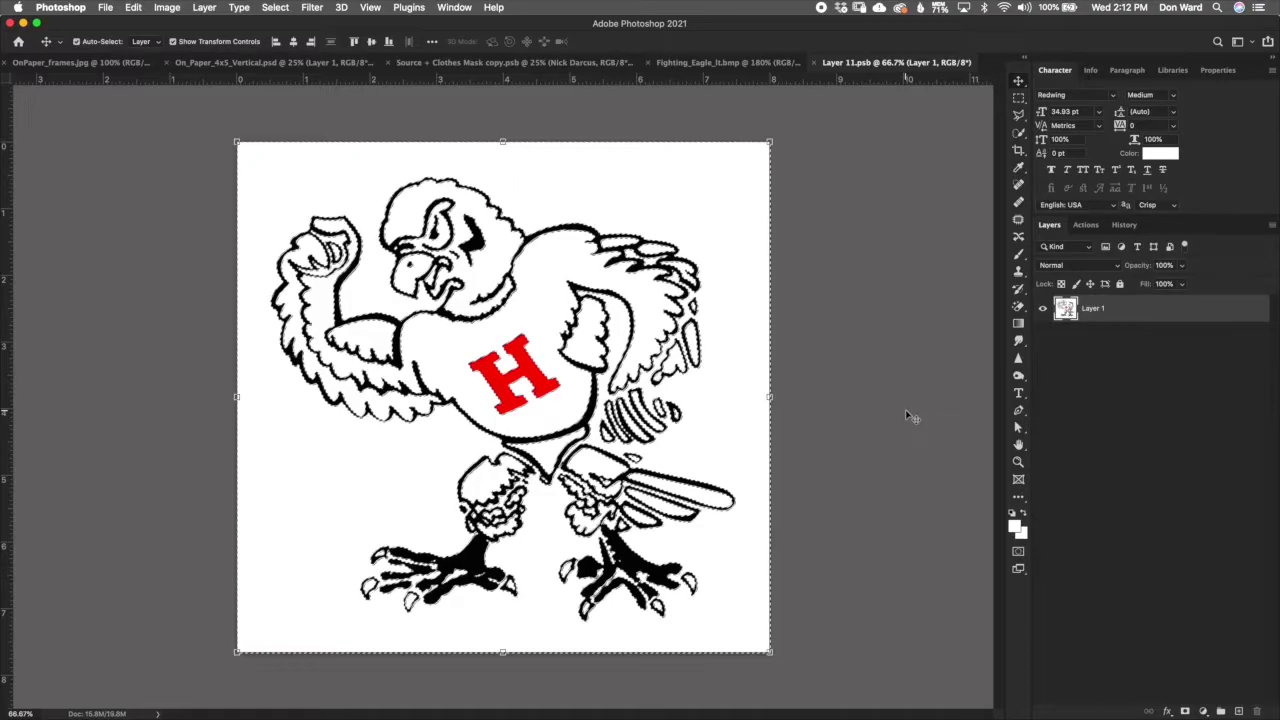
pyautogui.click(275, 7)
pyautogui.click(290, 61)
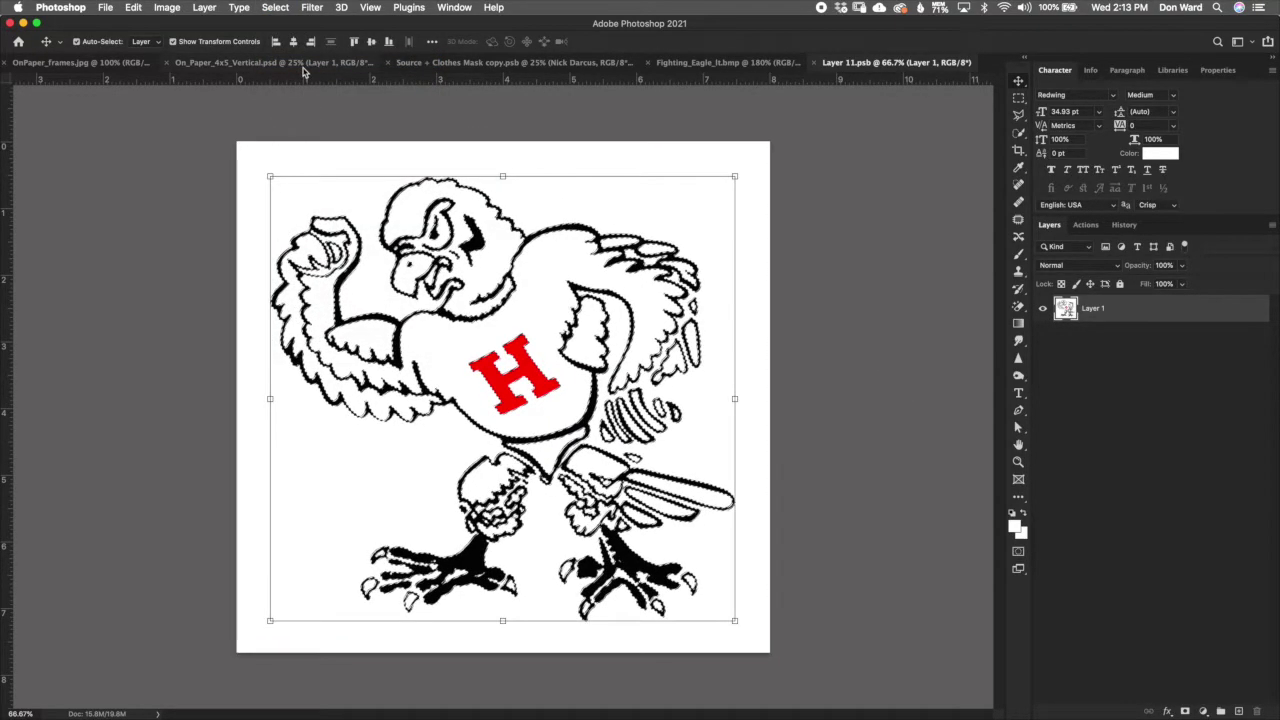
pyautogui.click(1184, 710)
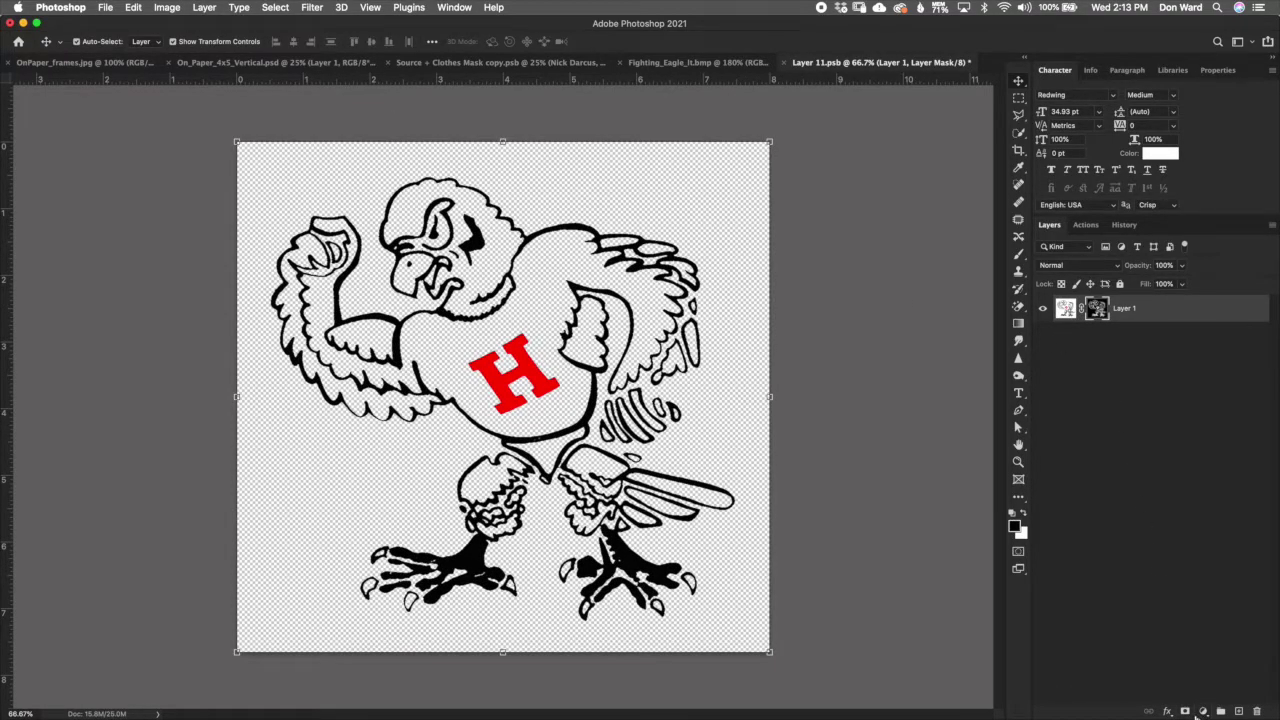
pyautogui.press('super+z')
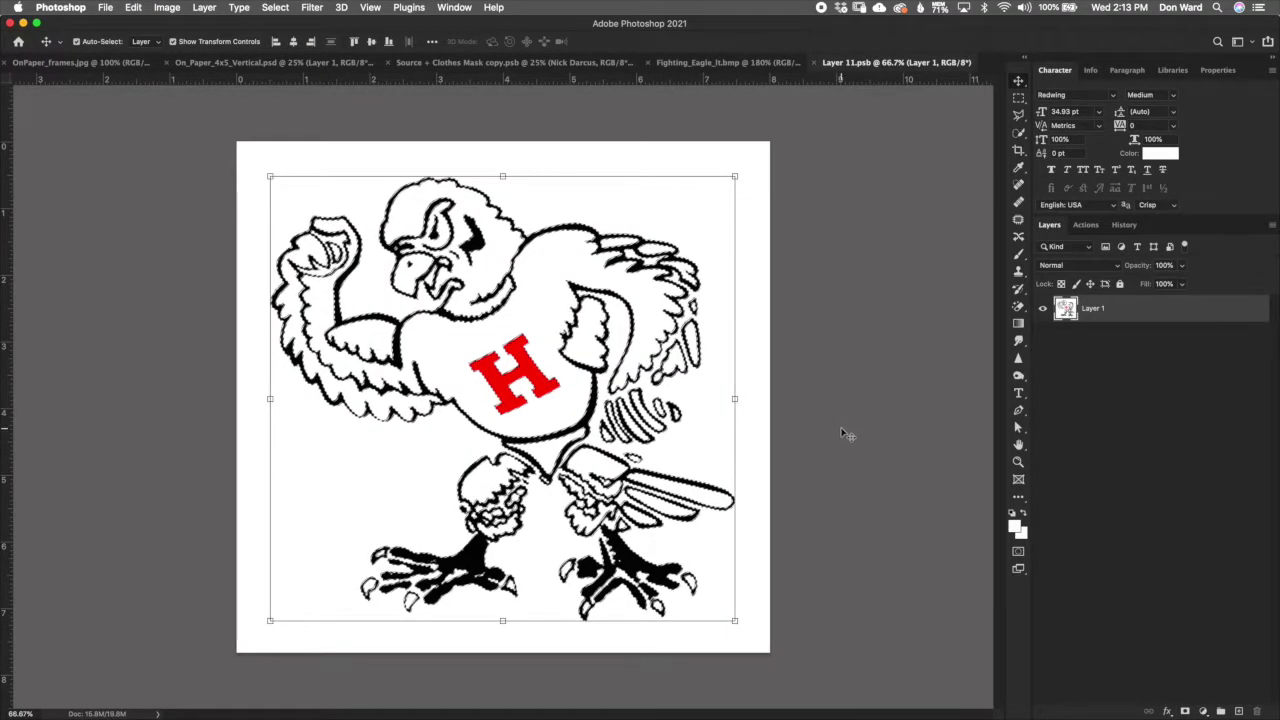
# Step: Add a full-canvas layer mask inverted to leave only the line art, then close Layer 11.psb
pyautogui.press('super+a')
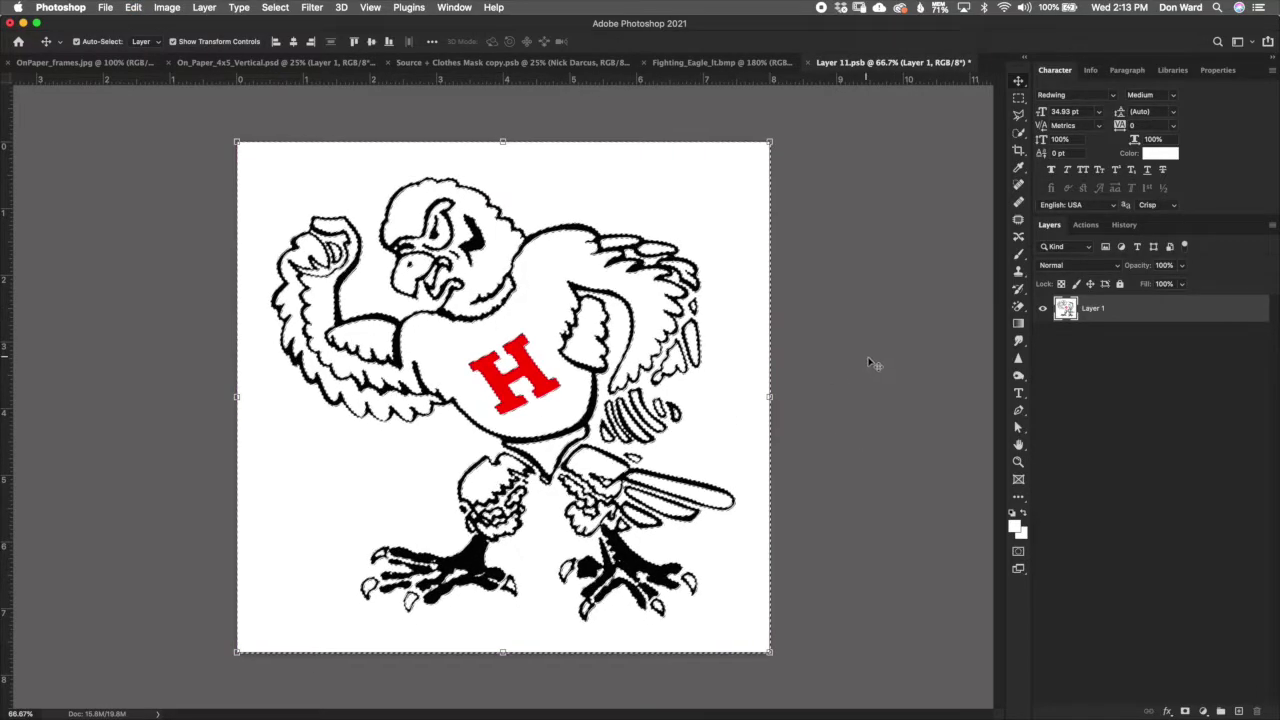
pyautogui.click(1188, 709)
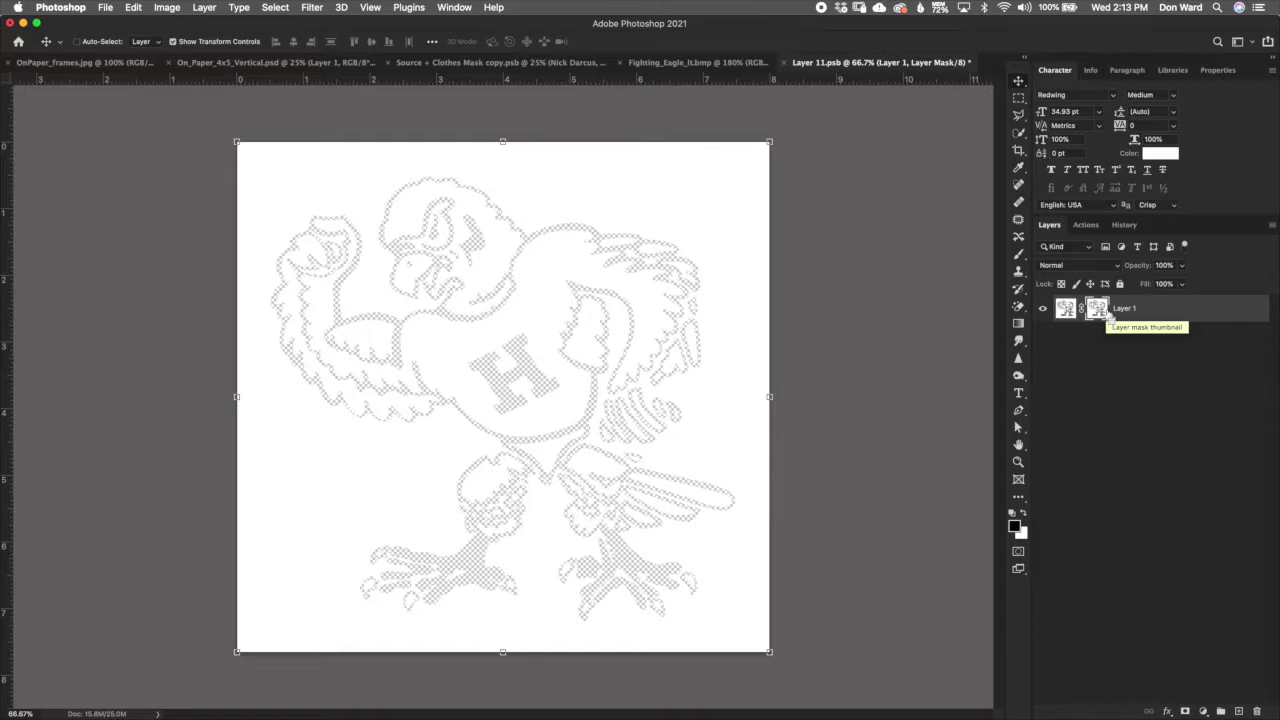
pyautogui.press('super+i')
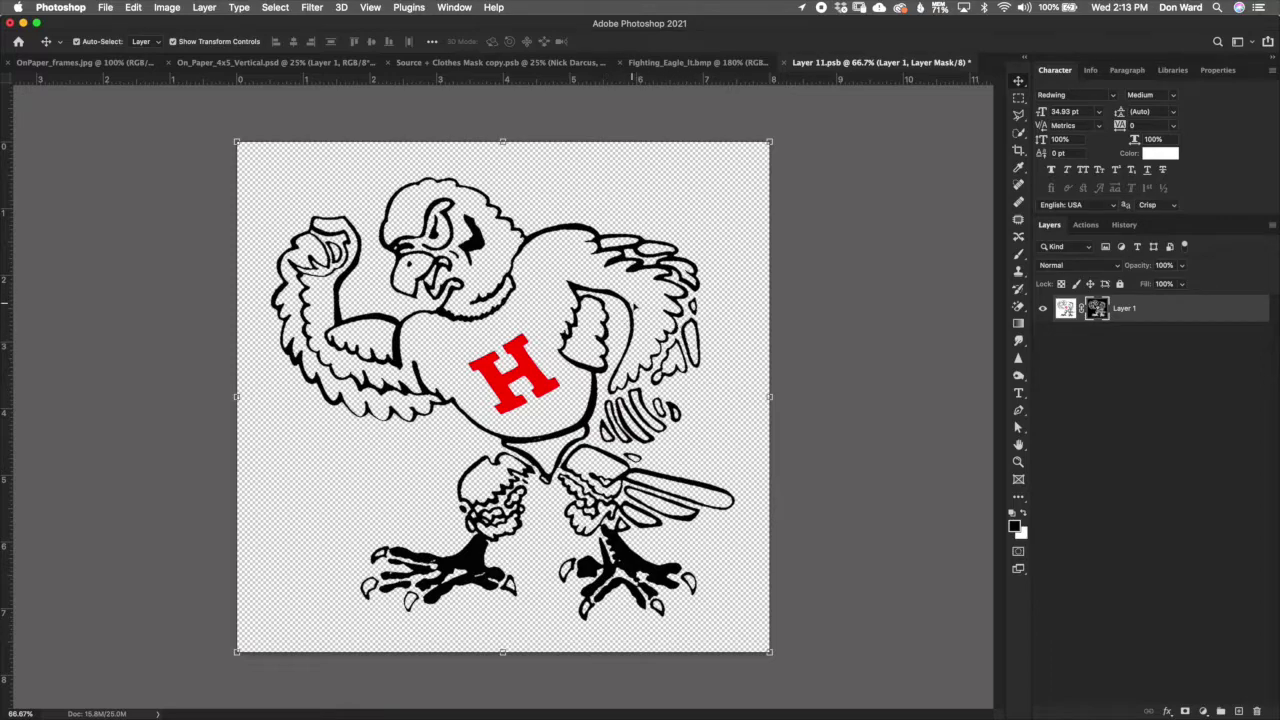
pyautogui.click(786, 63)
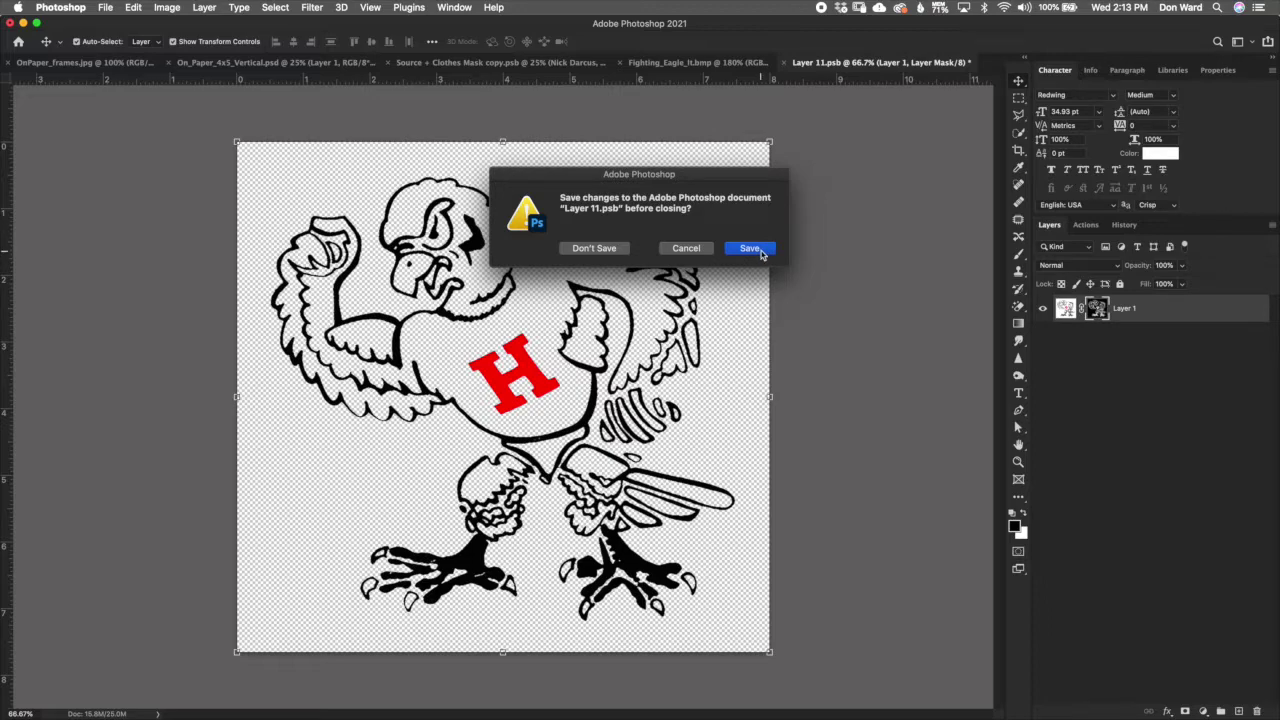
# Step: Save the eagle file, then scale the eagle logo to about 139% and centre it in the badge
pyautogui.click(751, 248)
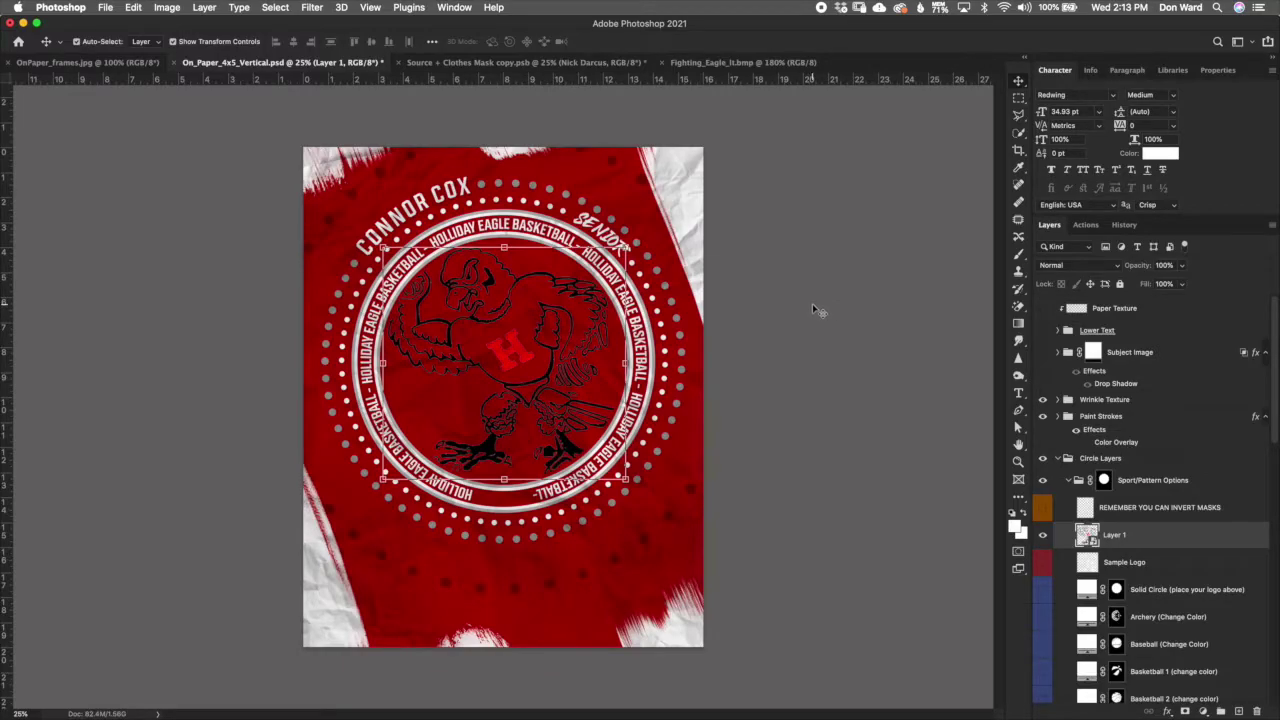
pyautogui.moveTo(627, 481); pyautogui.dragTo(687, 537)
pyautogui.moveTo(627, 382)
pyautogui.mouseDown()
pyautogui.moveTo(591, 366)
pyautogui.moveTo(603, 363)
pyautogui.moveTo(604, 378)
pyautogui.mouseUp()
pyautogui.click(627, 41)
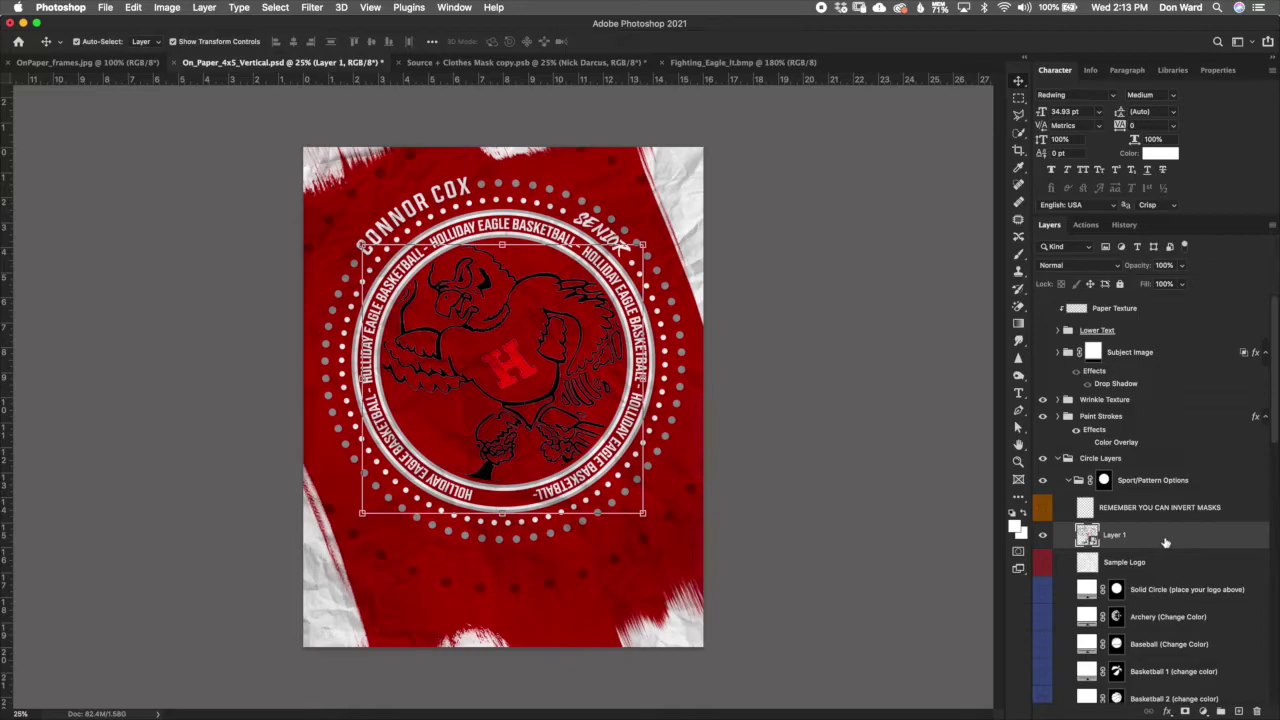
# Step: Add a white Color Overlay layer style to the eagle logo (Layer 1)
pyautogui.doubleClick(1160, 543)
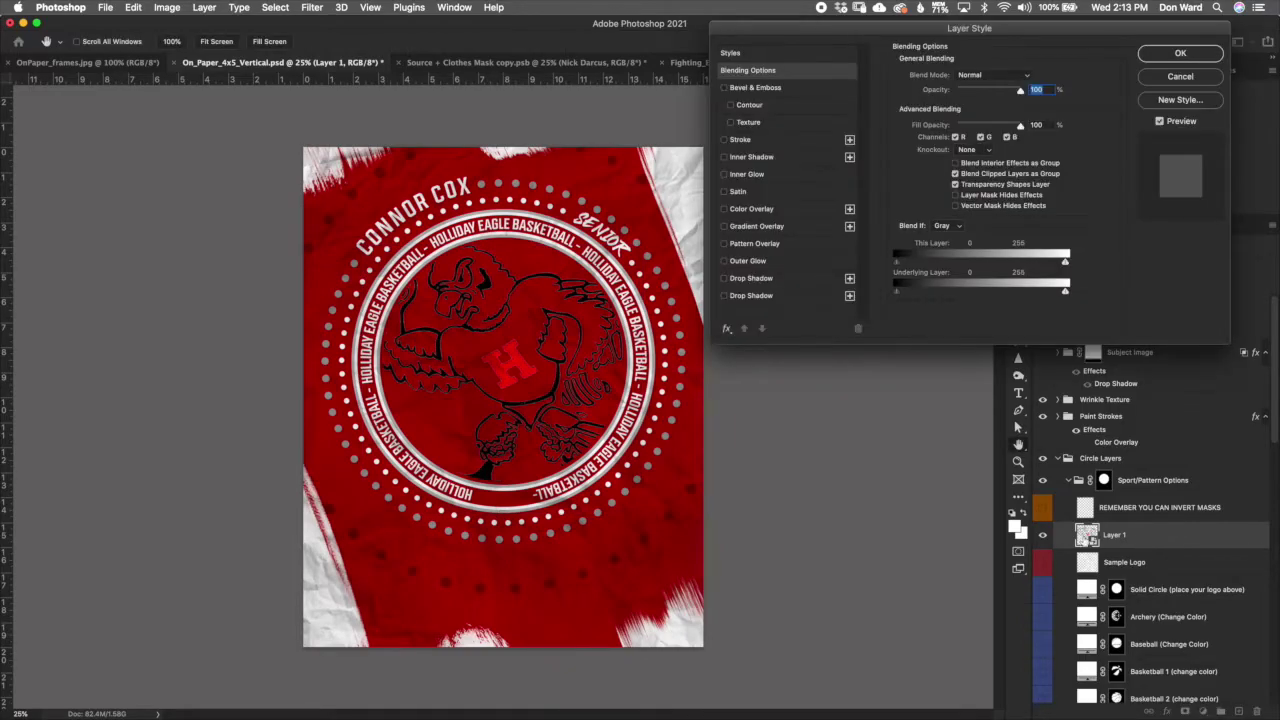
pyautogui.click(726, 211)
pyautogui.click(772, 212)
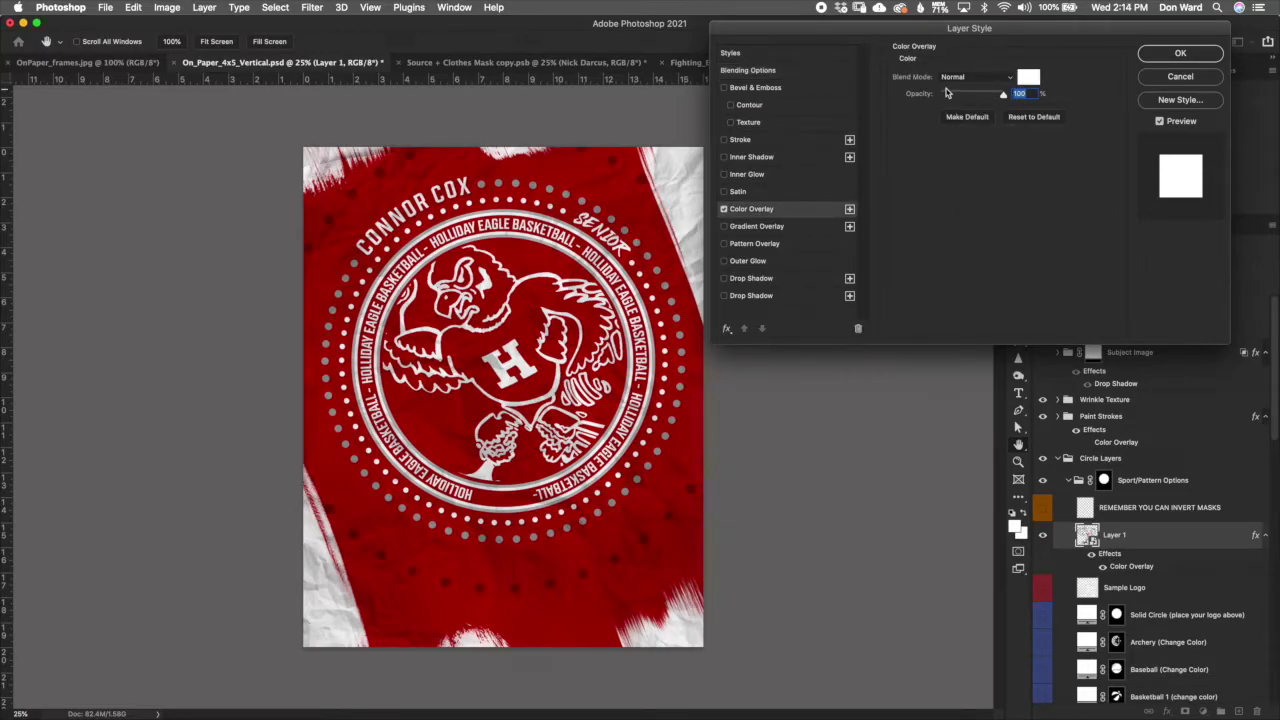
pyautogui.moveTo(997, 30); pyautogui.dragTo(977, 72)
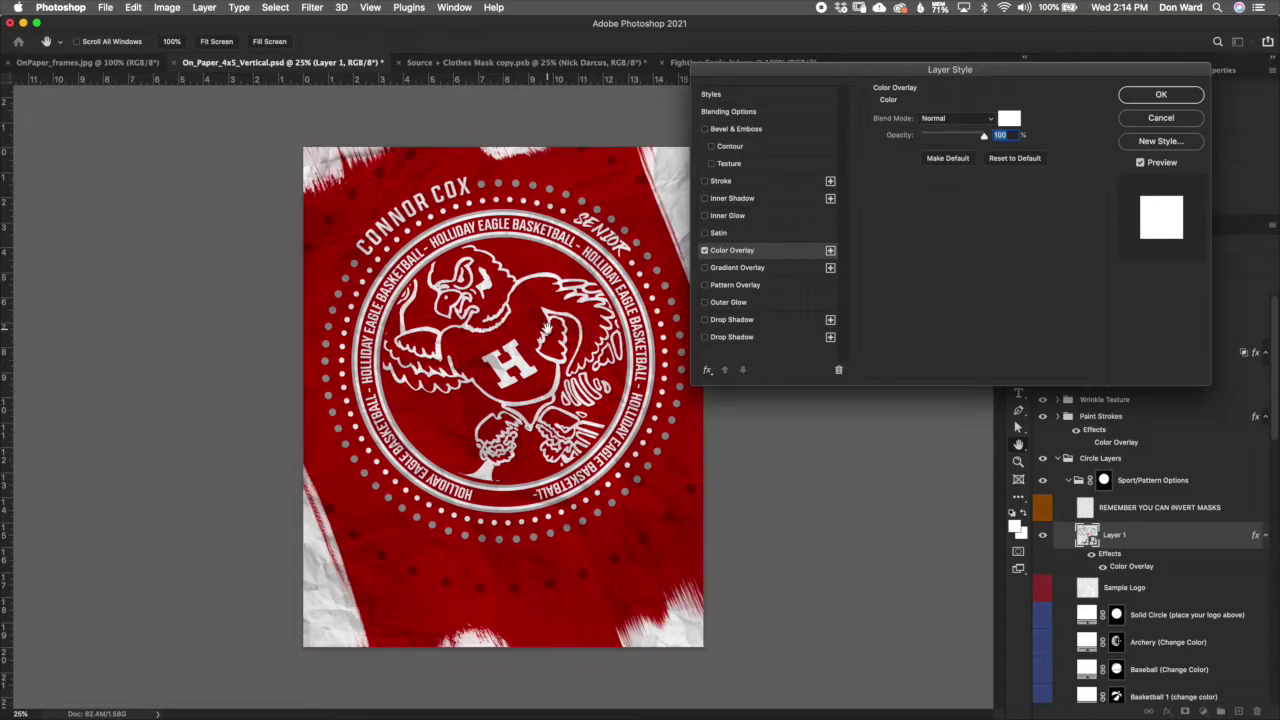
pyautogui.click(1167, 99)
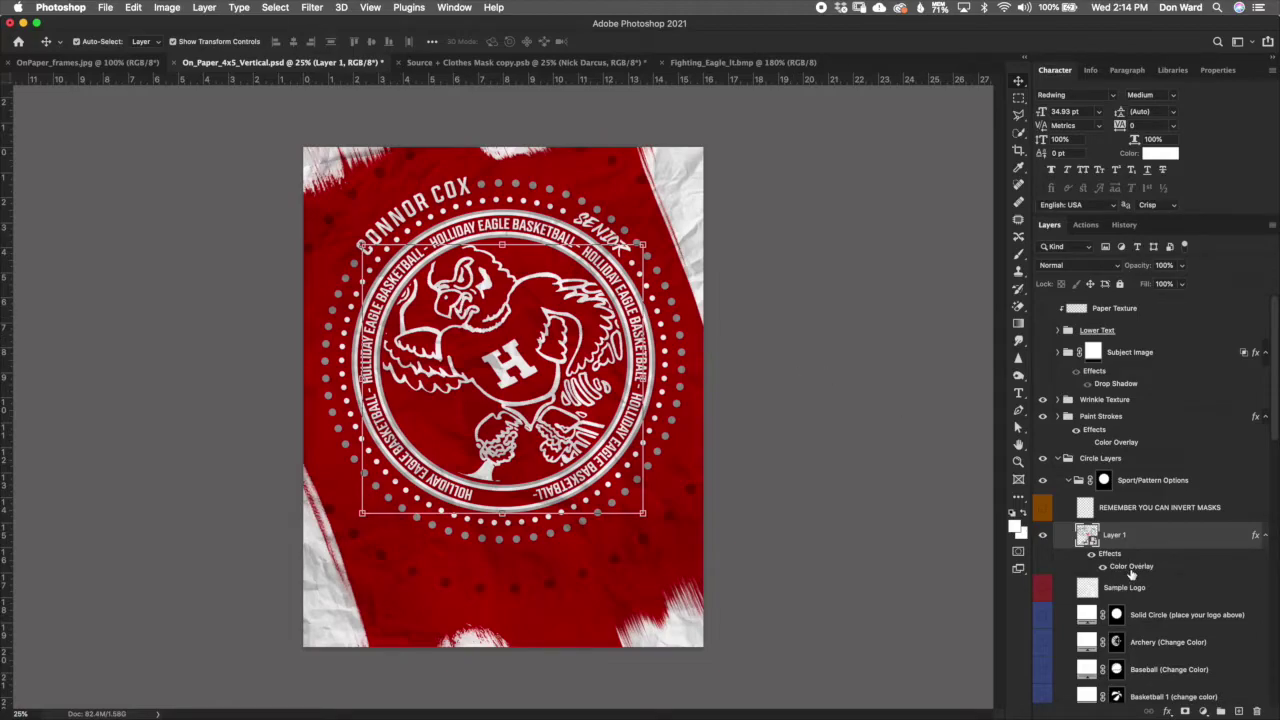
# Step: Change the eagle's Color Overlay to a dark red sampled from the poster
pyautogui.doubleClick(1131, 567)
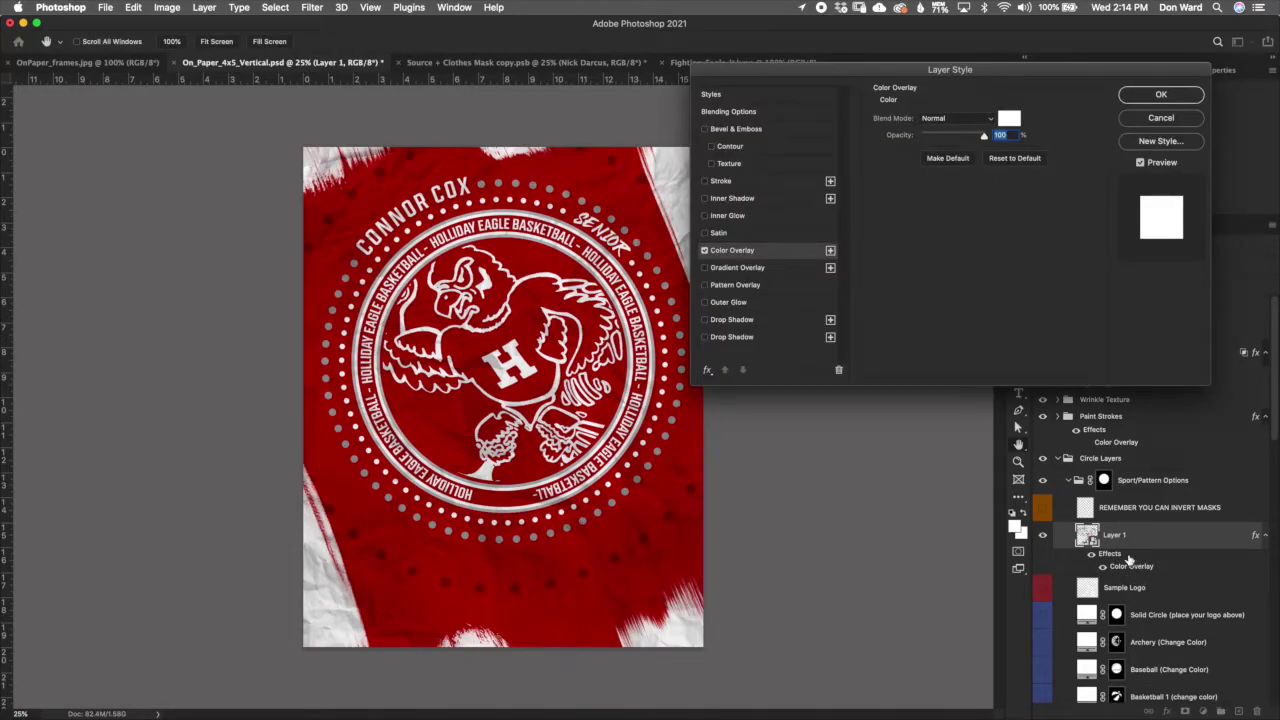
pyautogui.click(1010, 121)
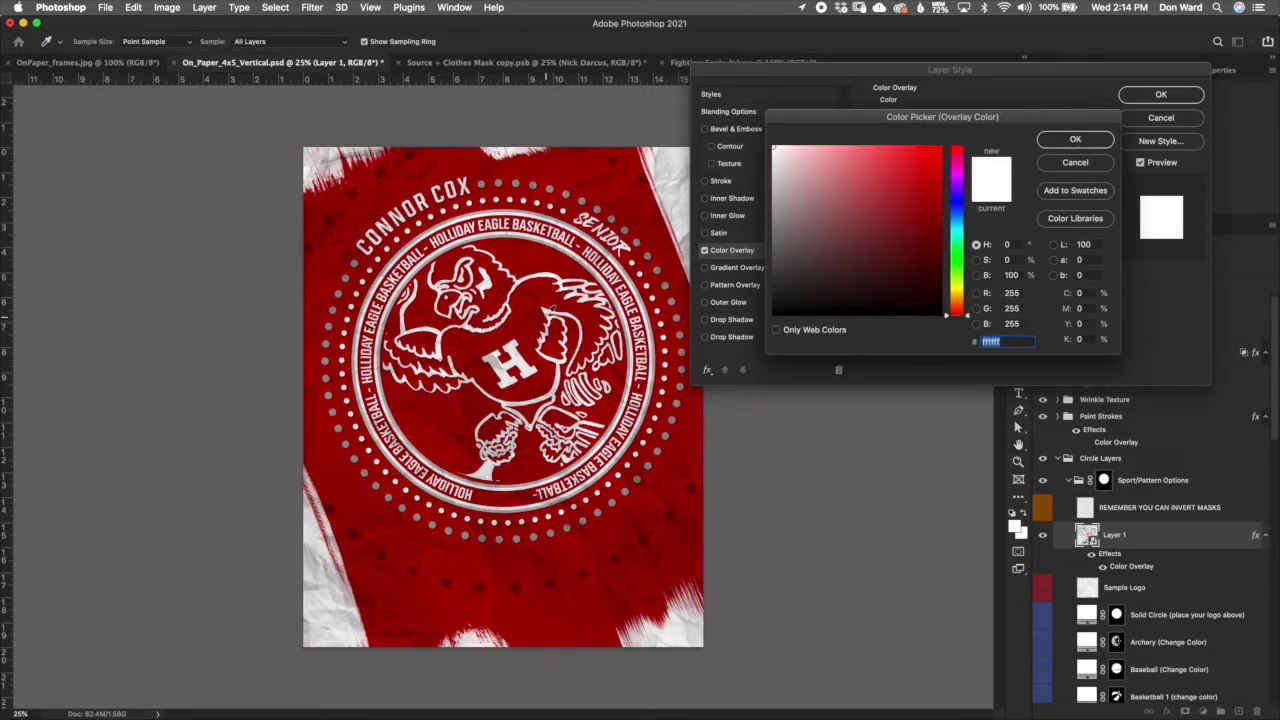
pyautogui.click(545, 310)
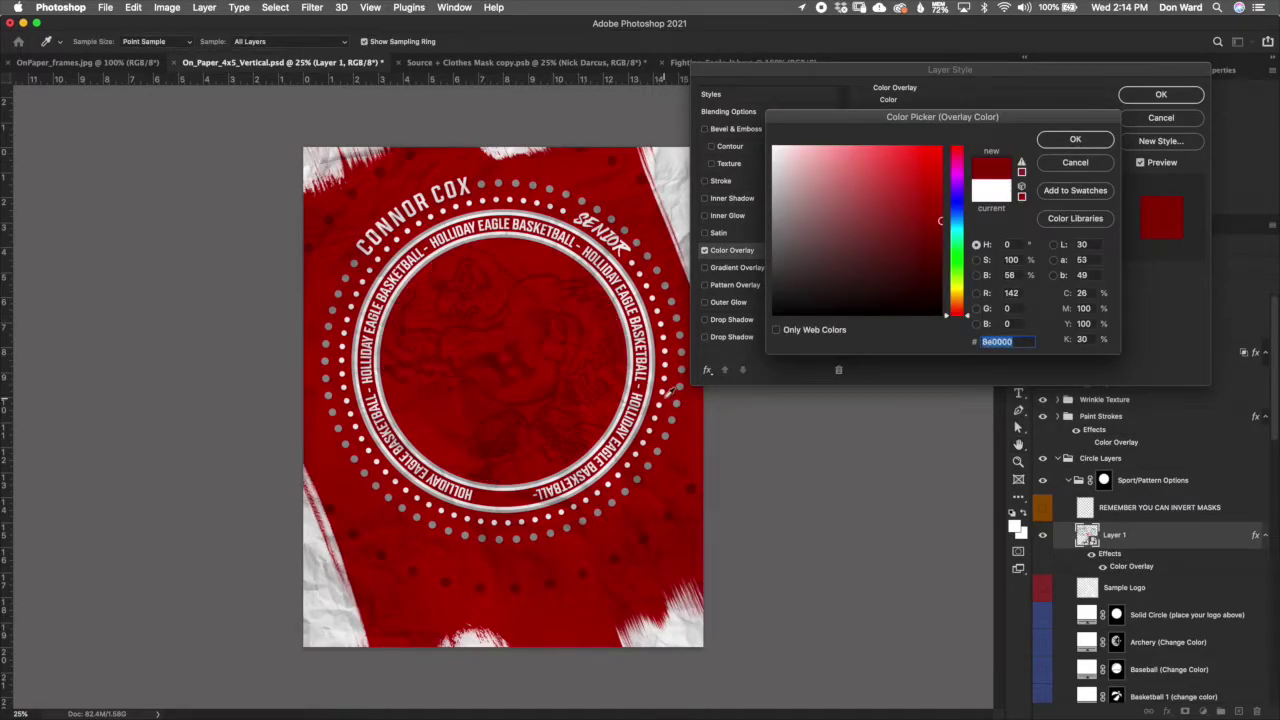
pyautogui.click(940, 204)
pyautogui.click(1095, 146)
pyautogui.click(1161, 94)
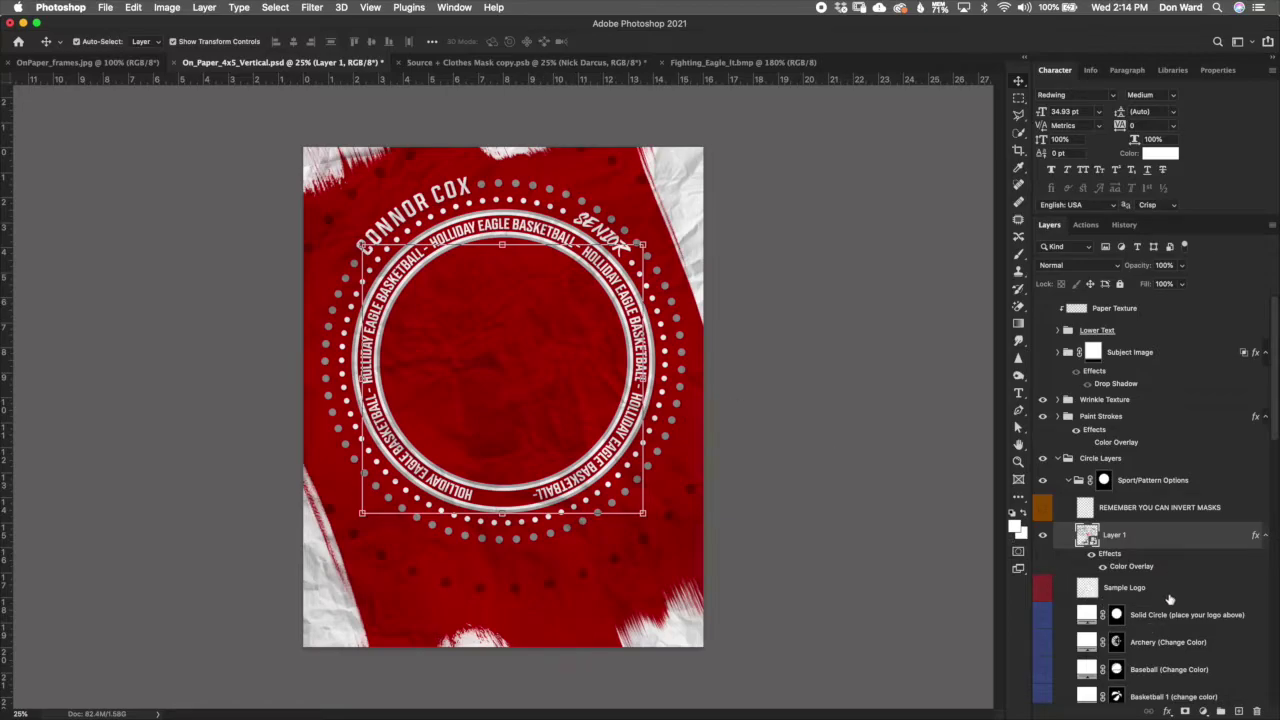
pyautogui.click(1177, 622)
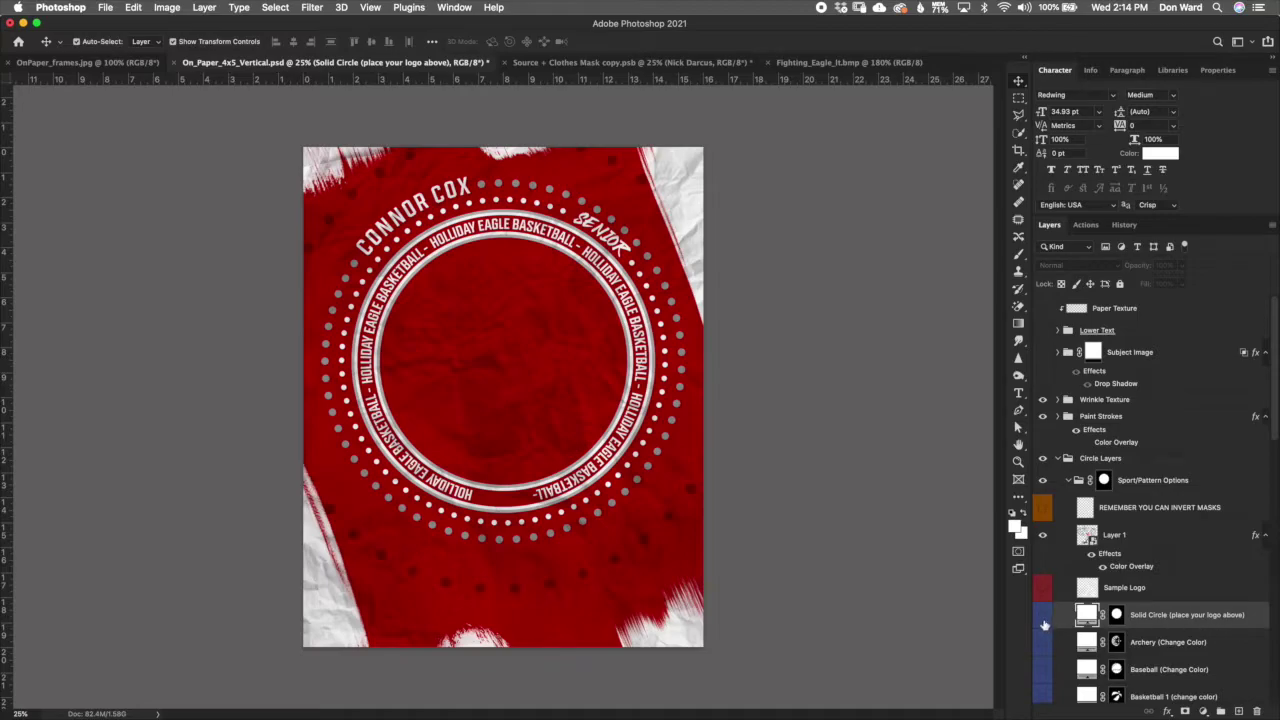
# Step: Show the Solid Circle layer, try a green fill, then cancel to keep it white
pyautogui.click(1042, 615)
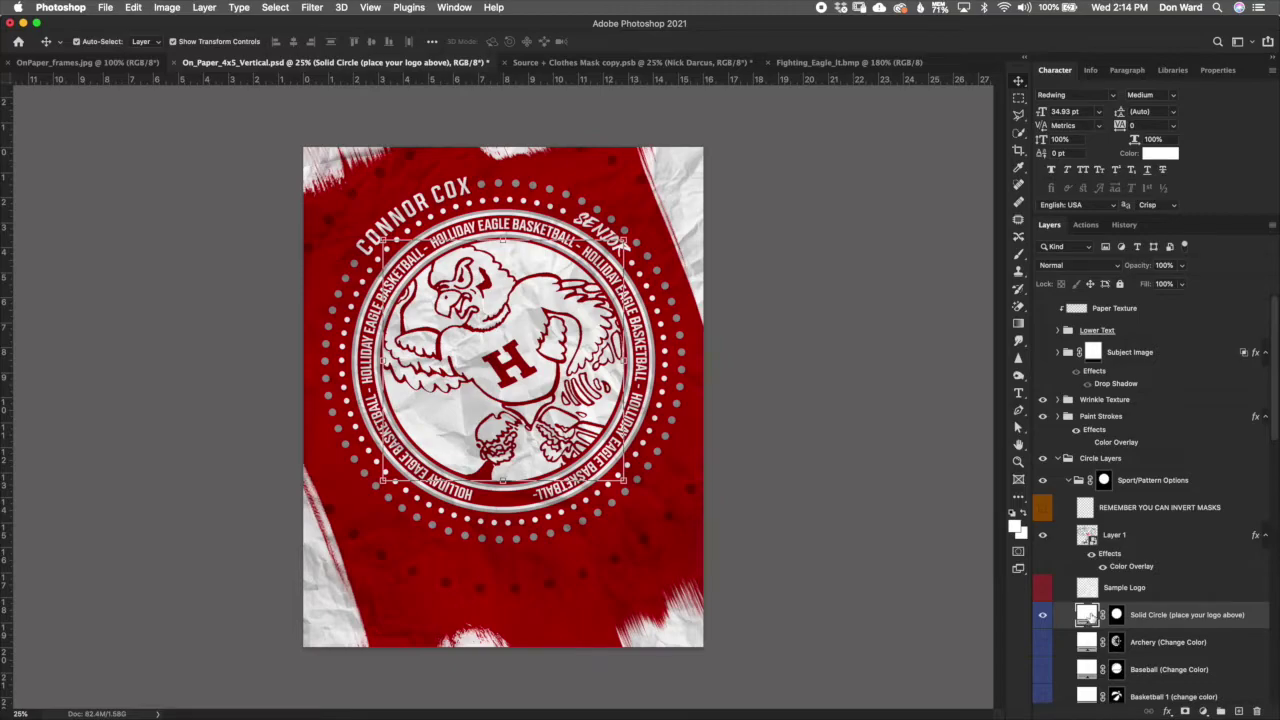
pyautogui.doubleClick(1087, 616)
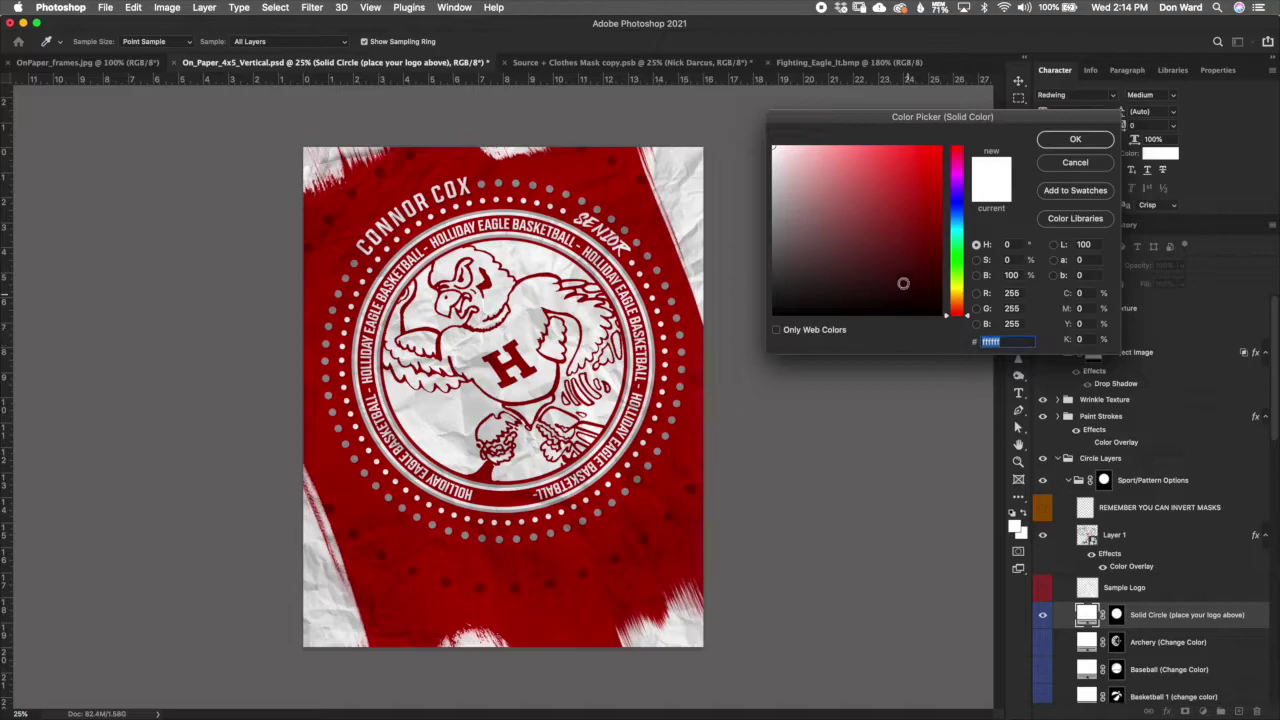
pyautogui.click(962, 260)
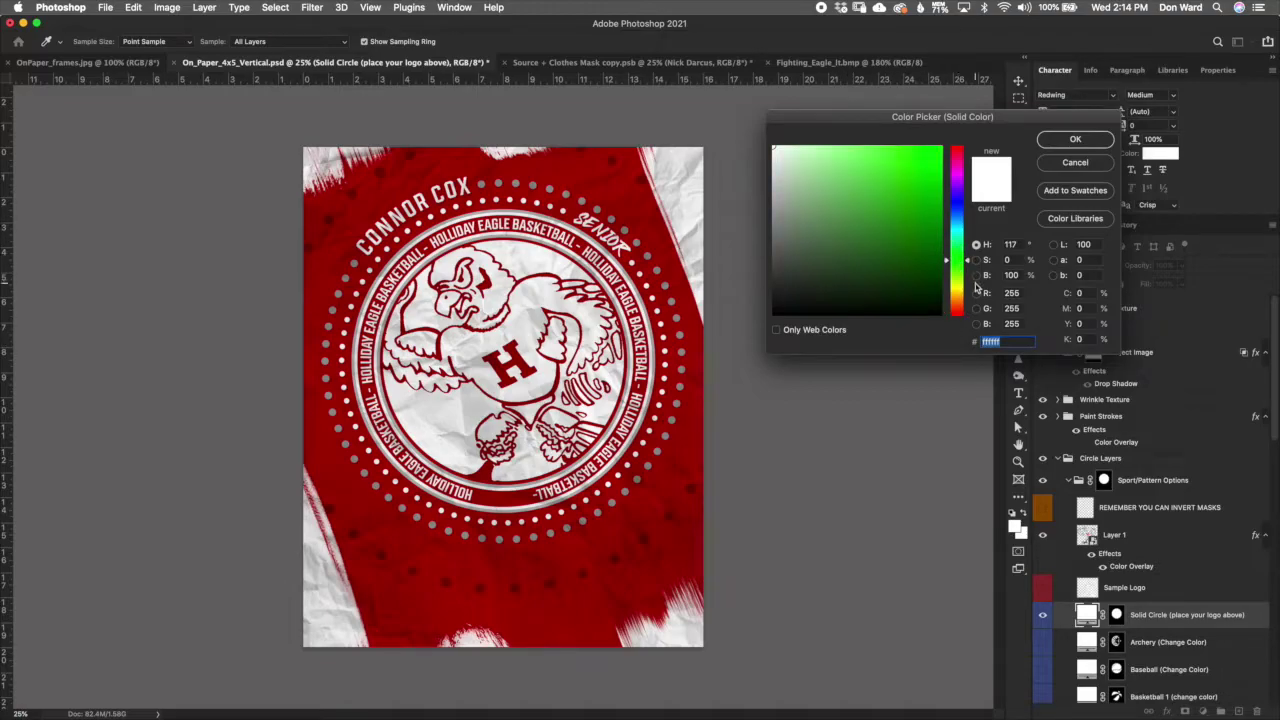
pyautogui.click(915, 189)
pyautogui.click(1075, 163)
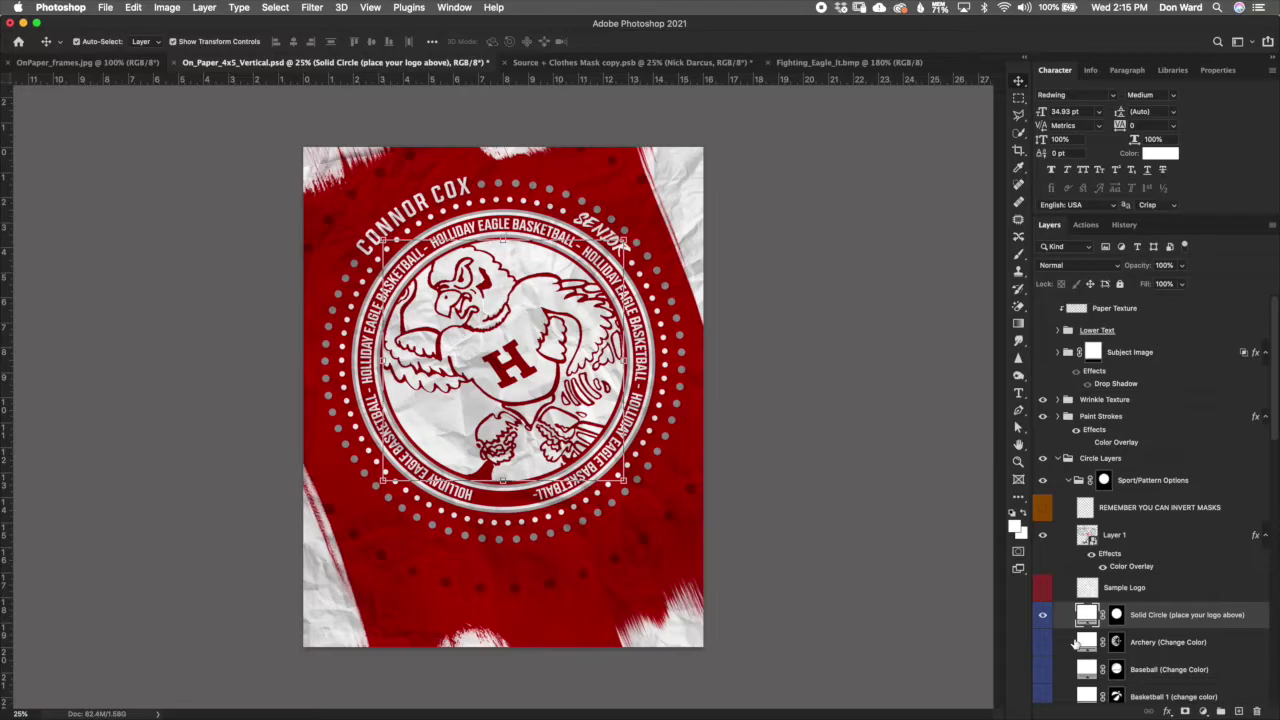
# Step: Hide the eagle logo and briefly toggle the Sample Logo layer on and off
pyautogui.click(1042, 535)
pyautogui.click(1196, 512)
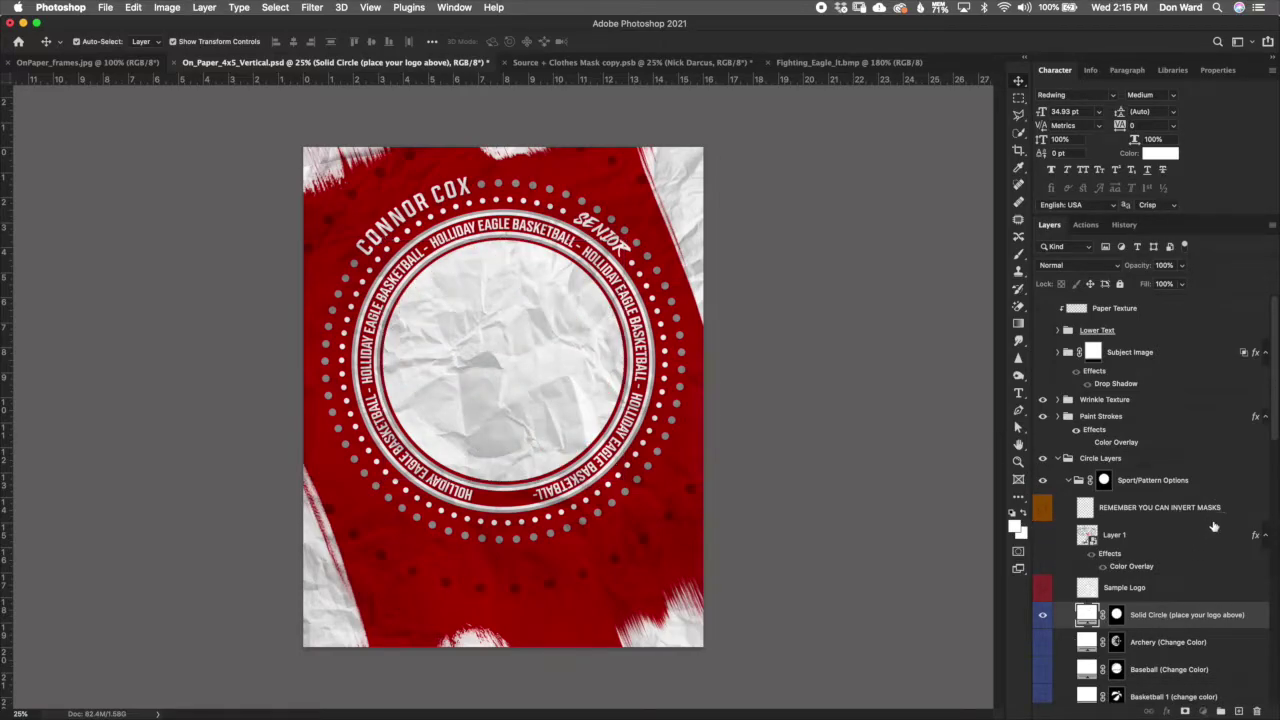
pyautogui.moveTo(1275, 432); pyautogui.dragTo(1274, 452)
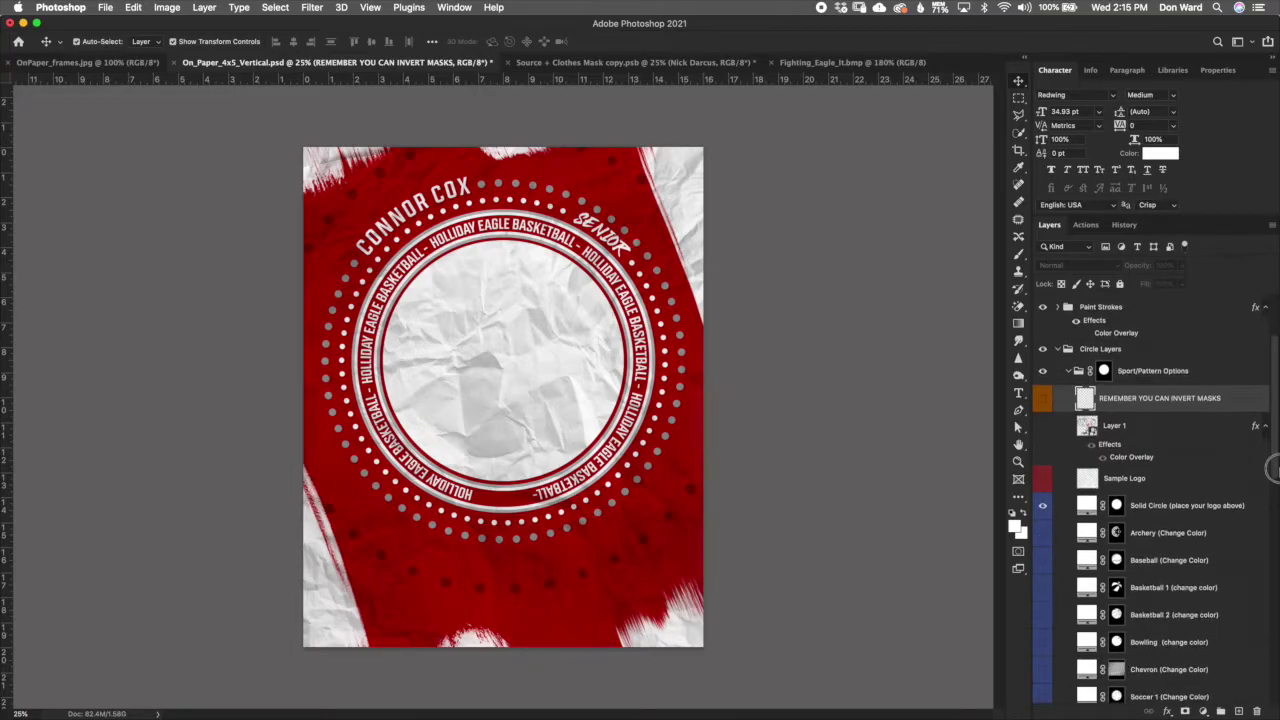
pyautogui.click(1200, 484)
pyautogui.click(1042, 479)
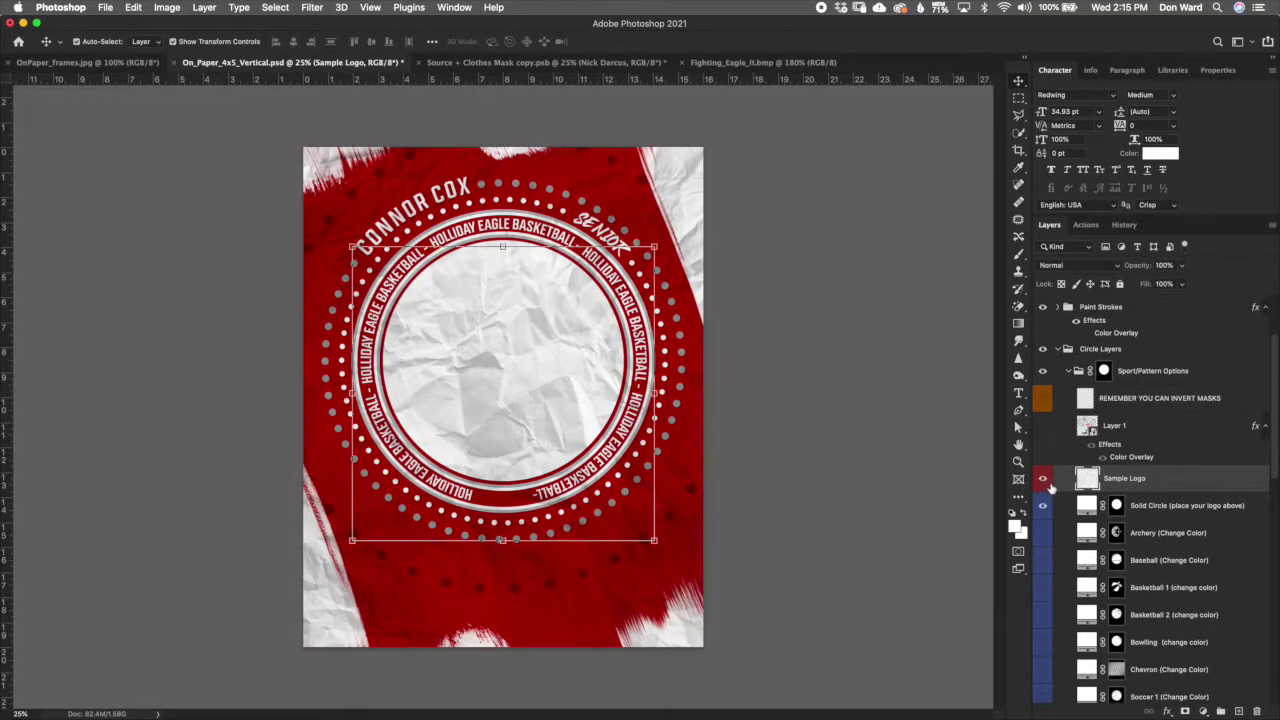
pyautogui.click(1042, 479)
# Step: Hide the Solid Circle and show the white Archery bow-and-arrow graphic
pyautogui.click(1170, 505)
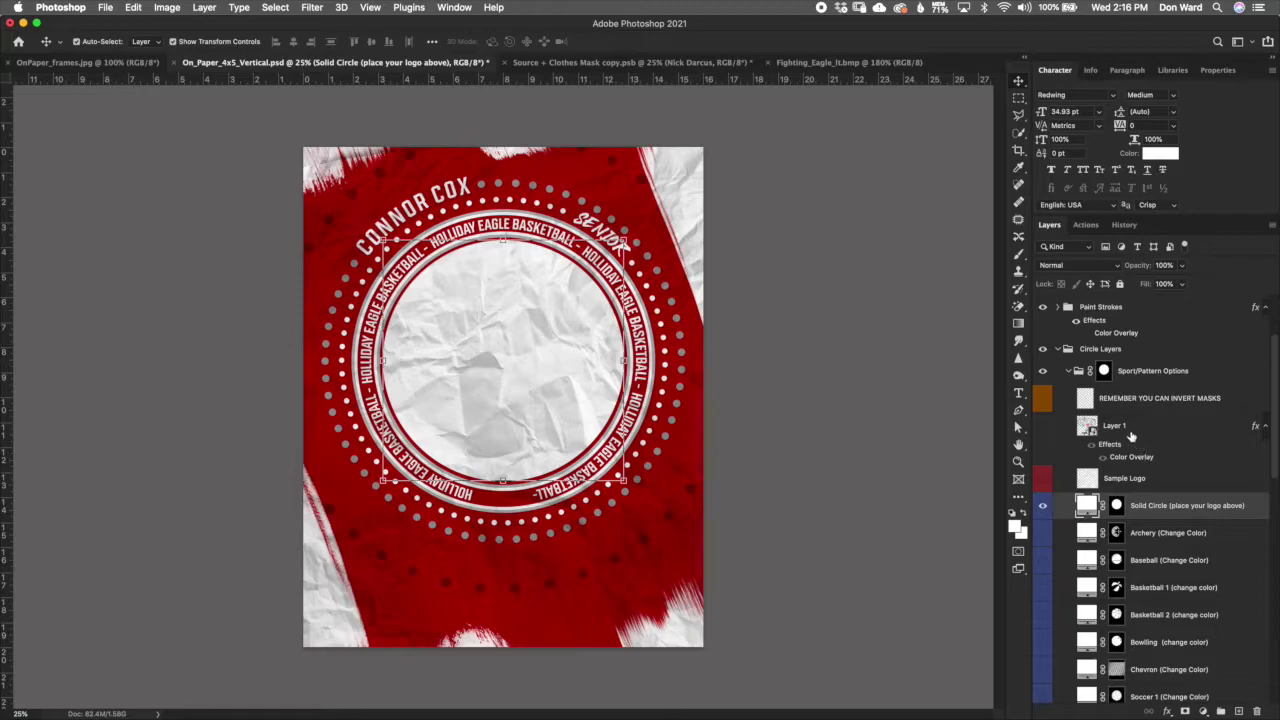
pyautogui.click(1043, 505)
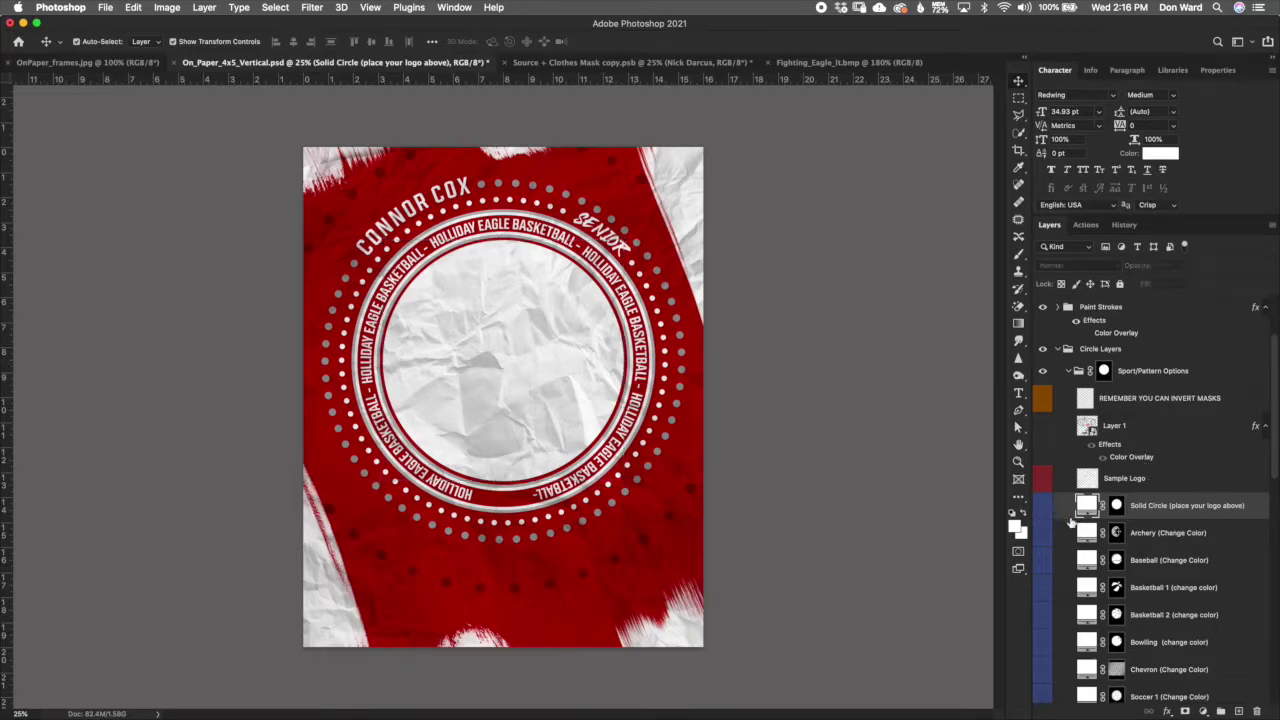
pyautogui.click(1160, 540)
pyautogui.click(1043, 532)
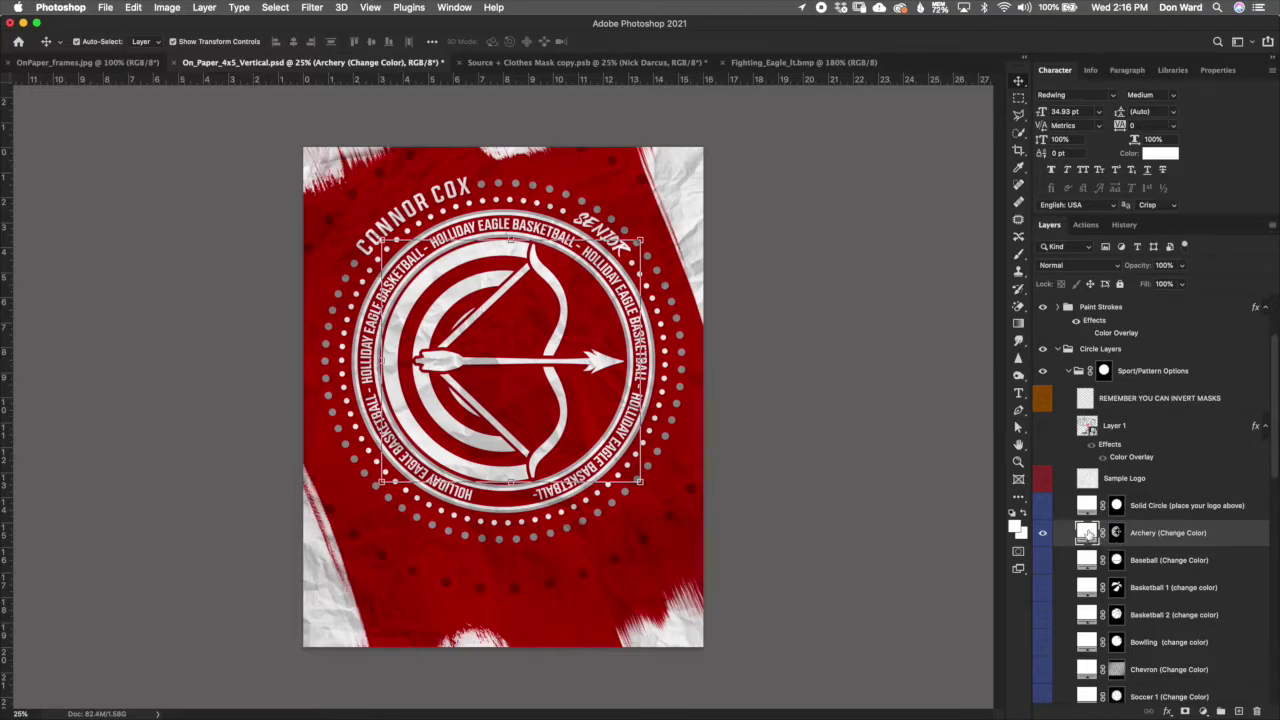
# Step: Try a dark green fill for the Archery graphic, then cancel to keep it white
pyautogui.doubleClick(1088, 534)
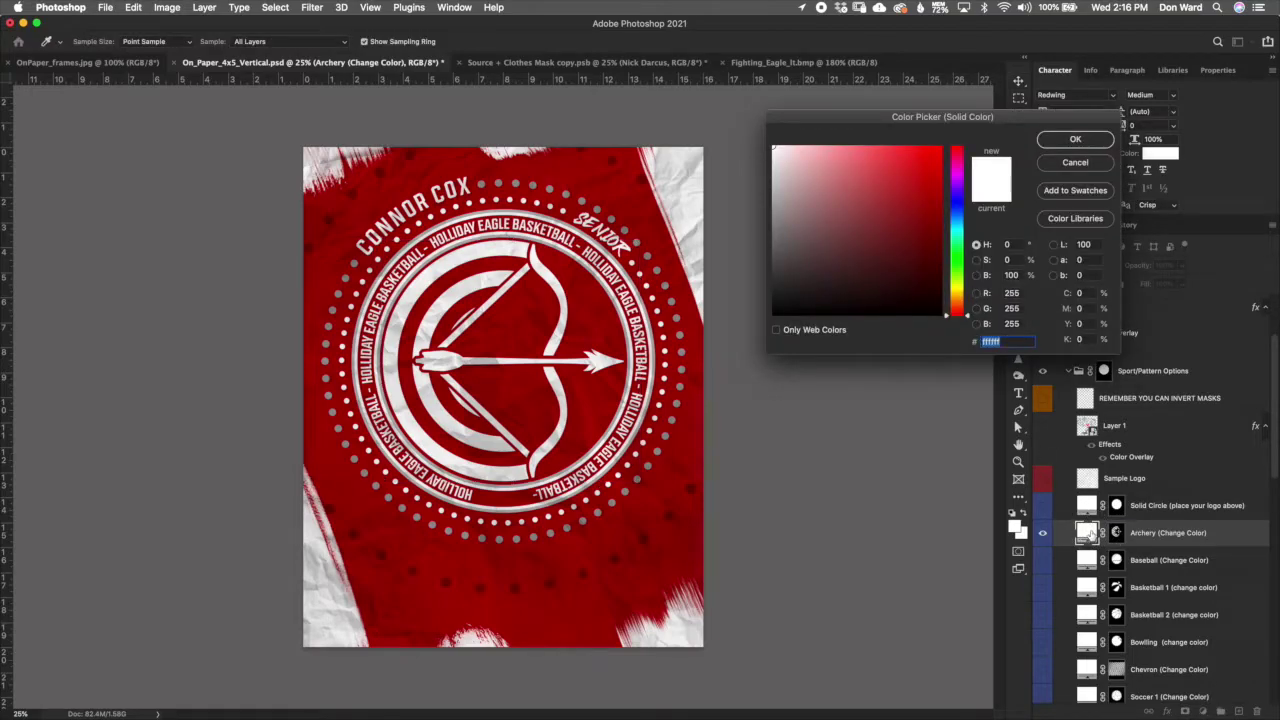
pyautogui.click(960, 270)
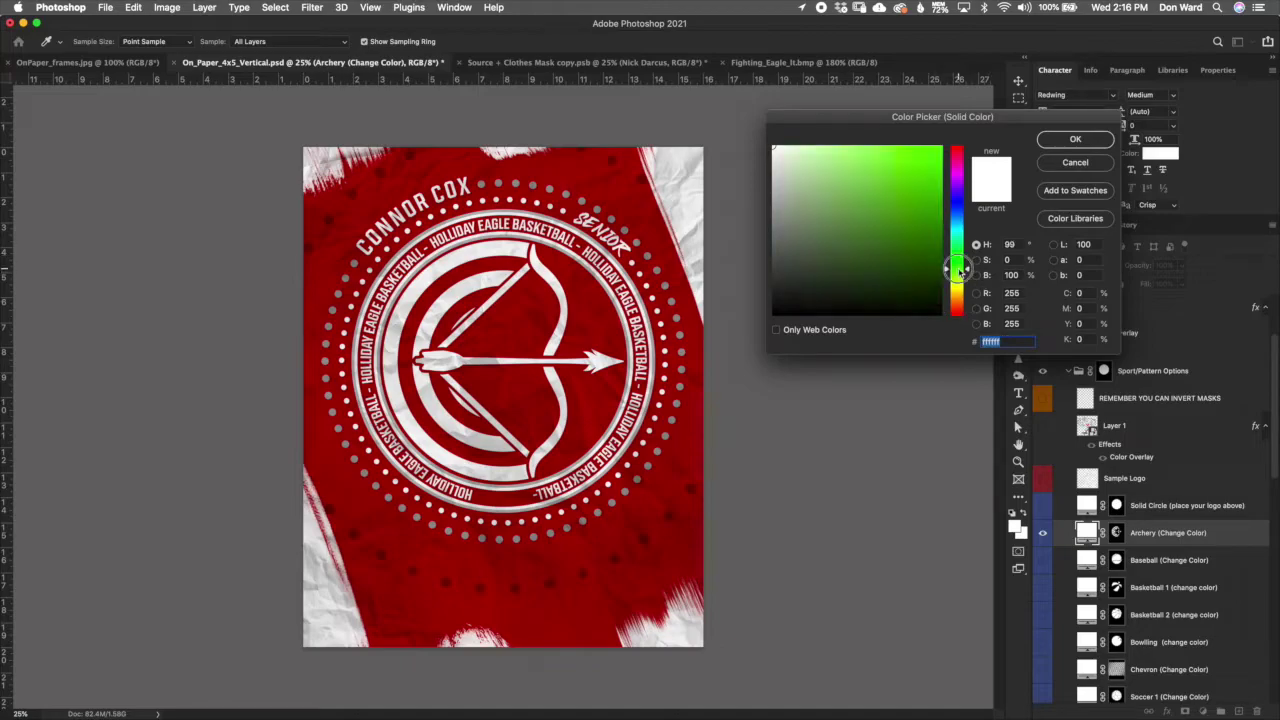
pyautogui.click(906, 234)
pyautogui.click(1100, 164)
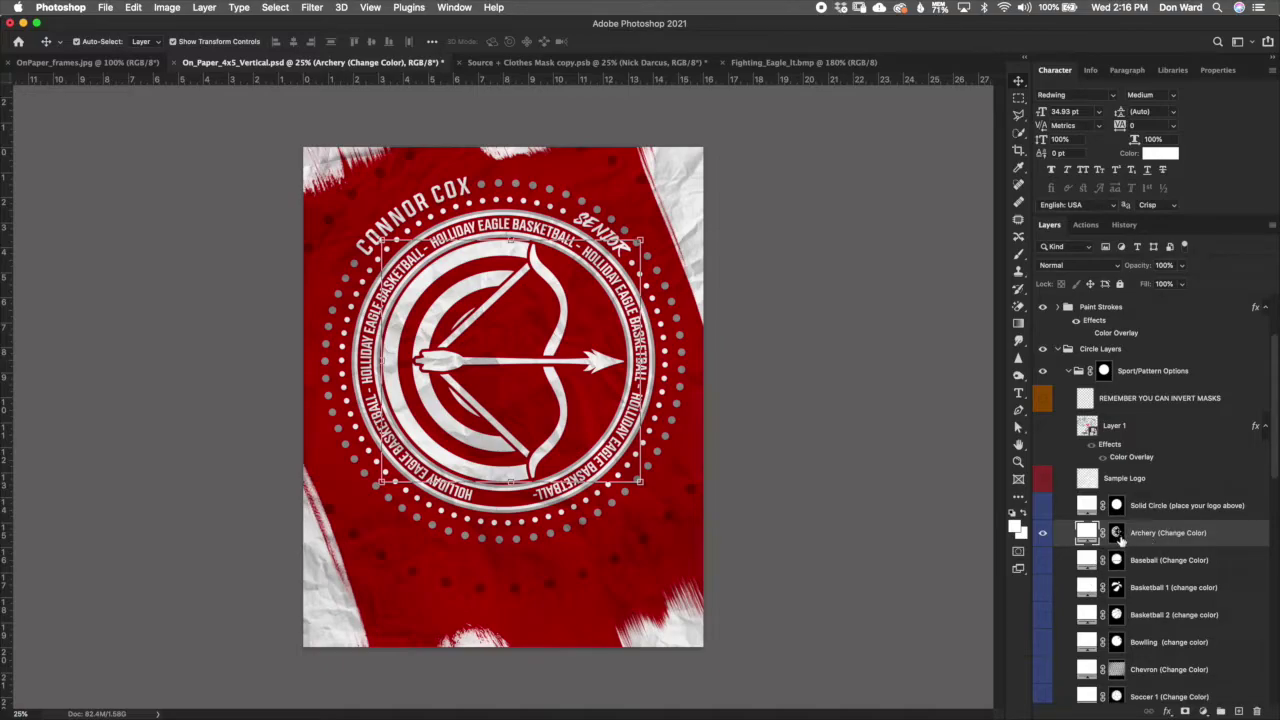
# Step: Invert the Archery layer mask twice with Cmd+I, then hide the Archery design
pyautogui.click(1117, 534)
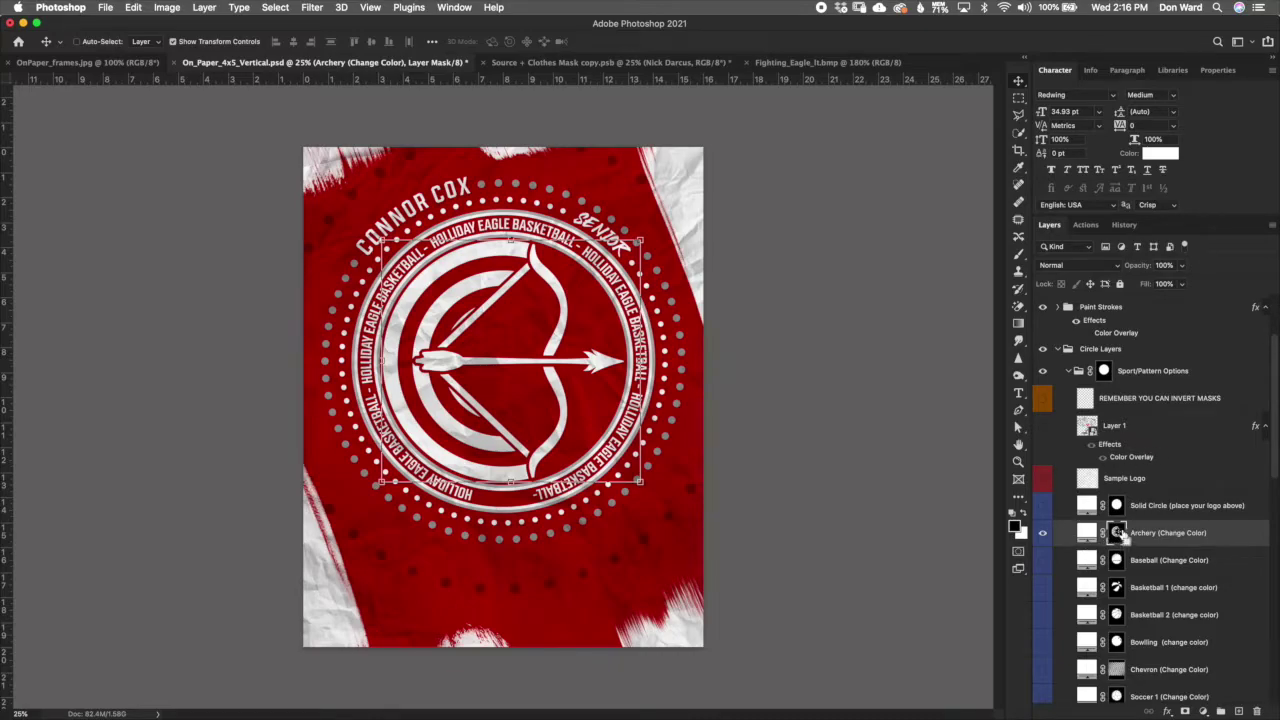
pyautogui.press('super+i')
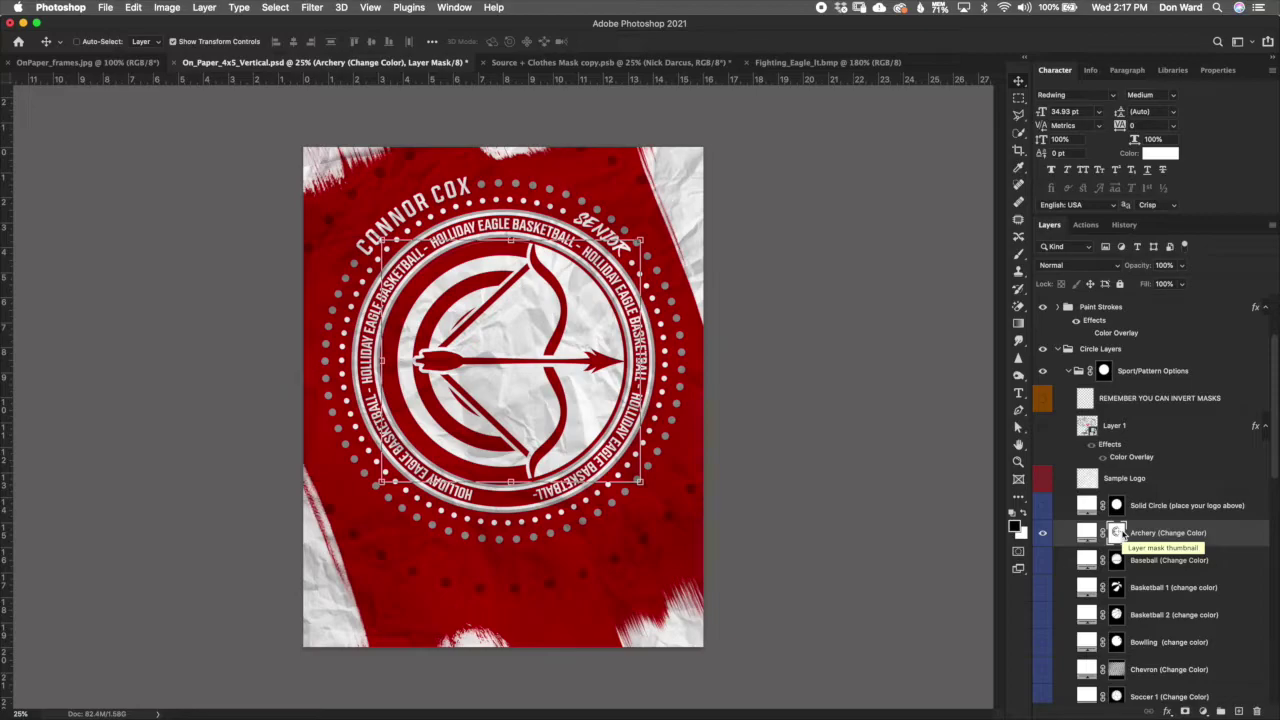
pyautogui.press('super+i')
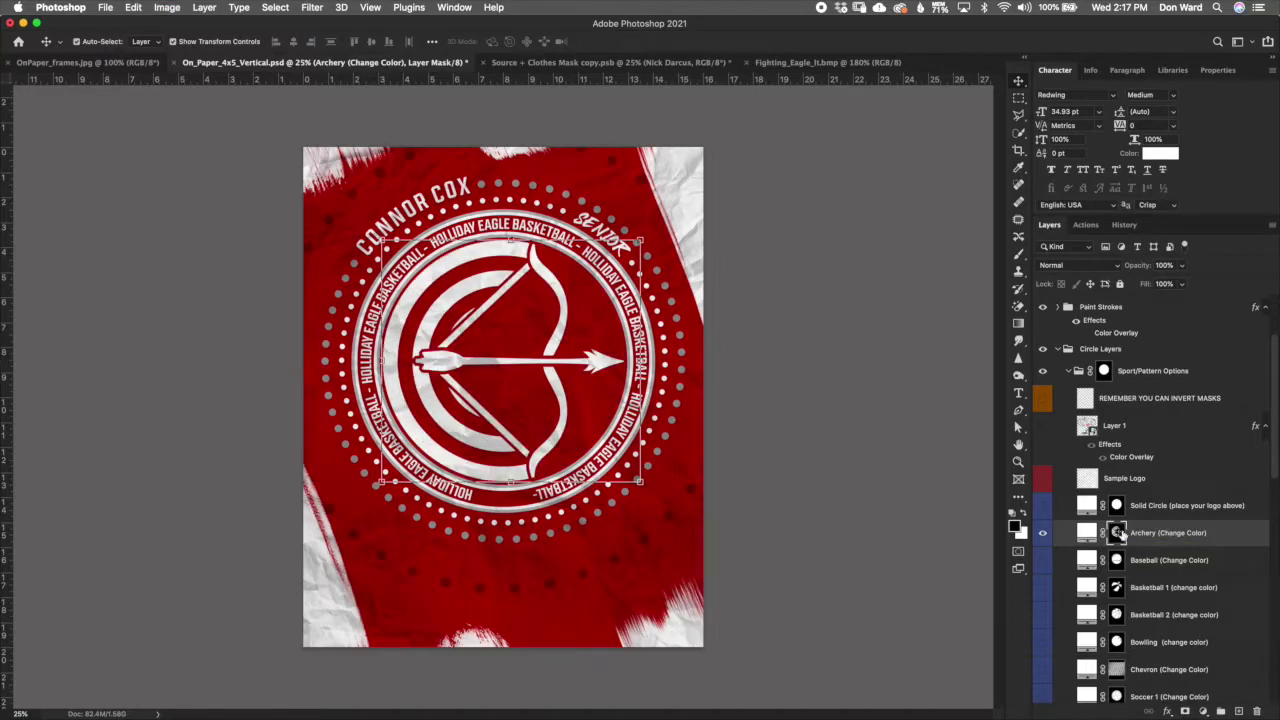
pyautogui.click(1042, 533)
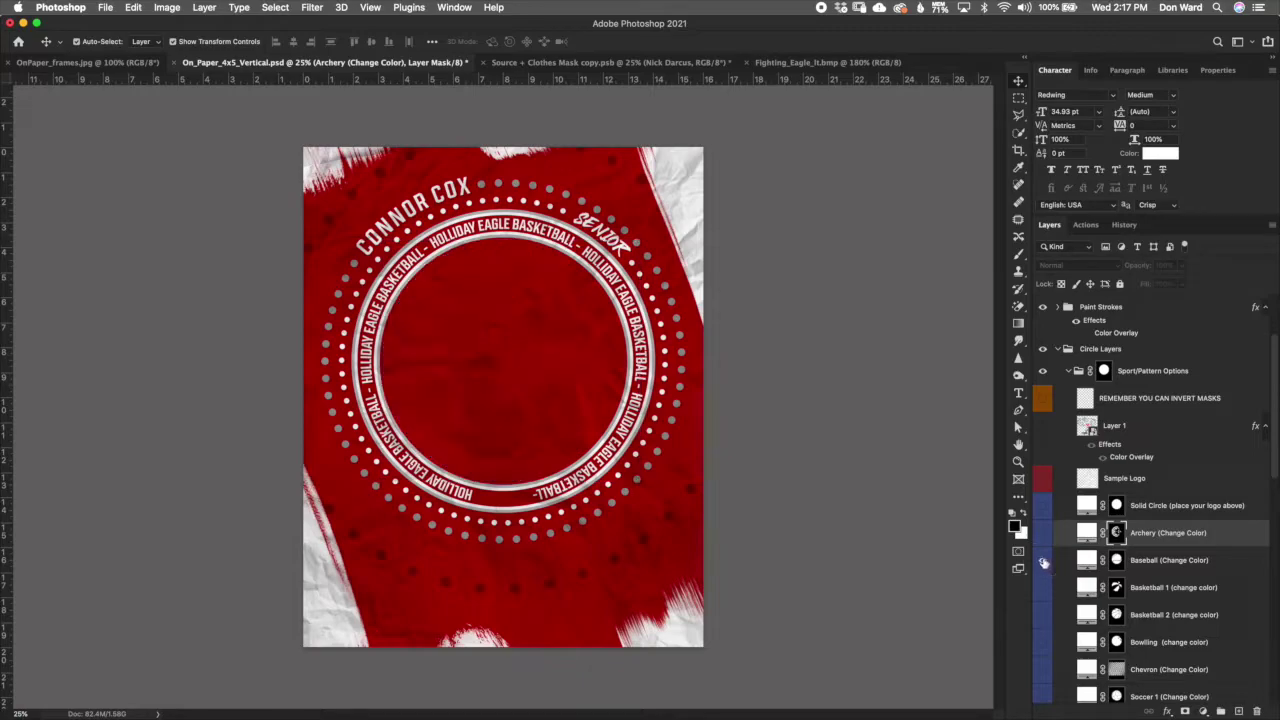
# Step: Preview the Baseball and Basketball 1 designs with inverted masks, then hide both
pyautogui.click(1043, 561)
pyautogui.click(1117, 562)
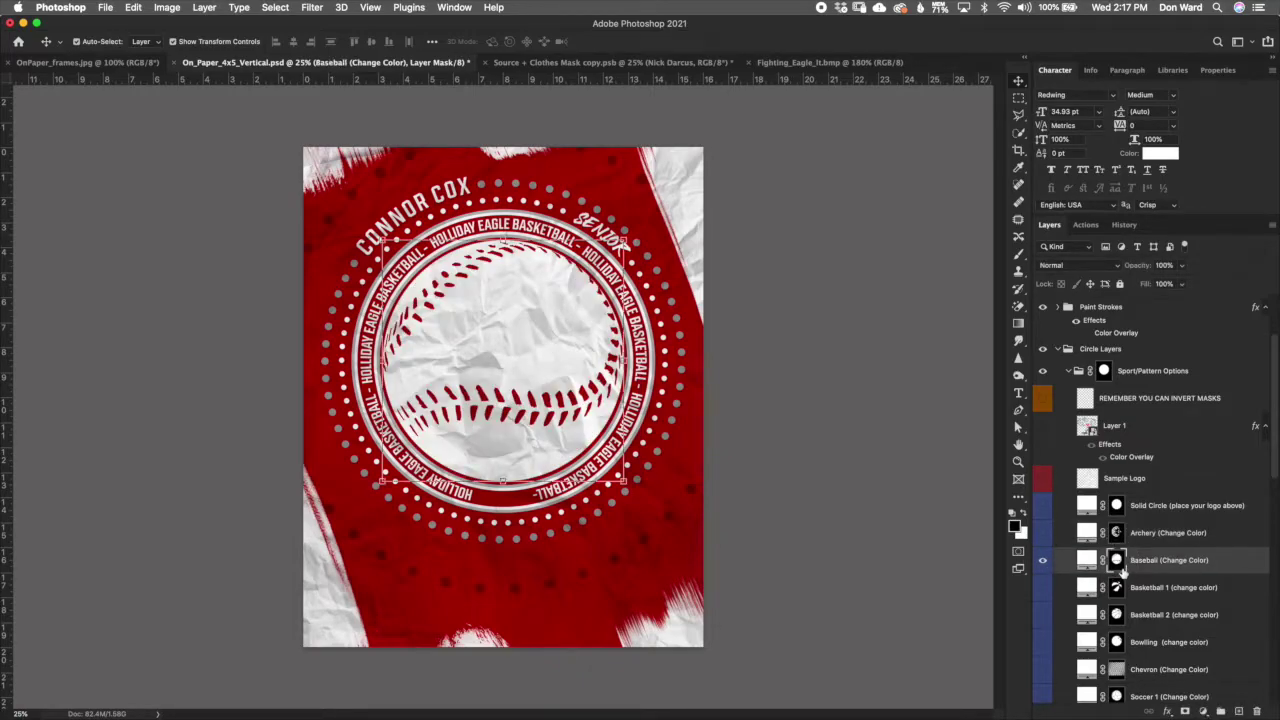
pyautogui.press('super+i')
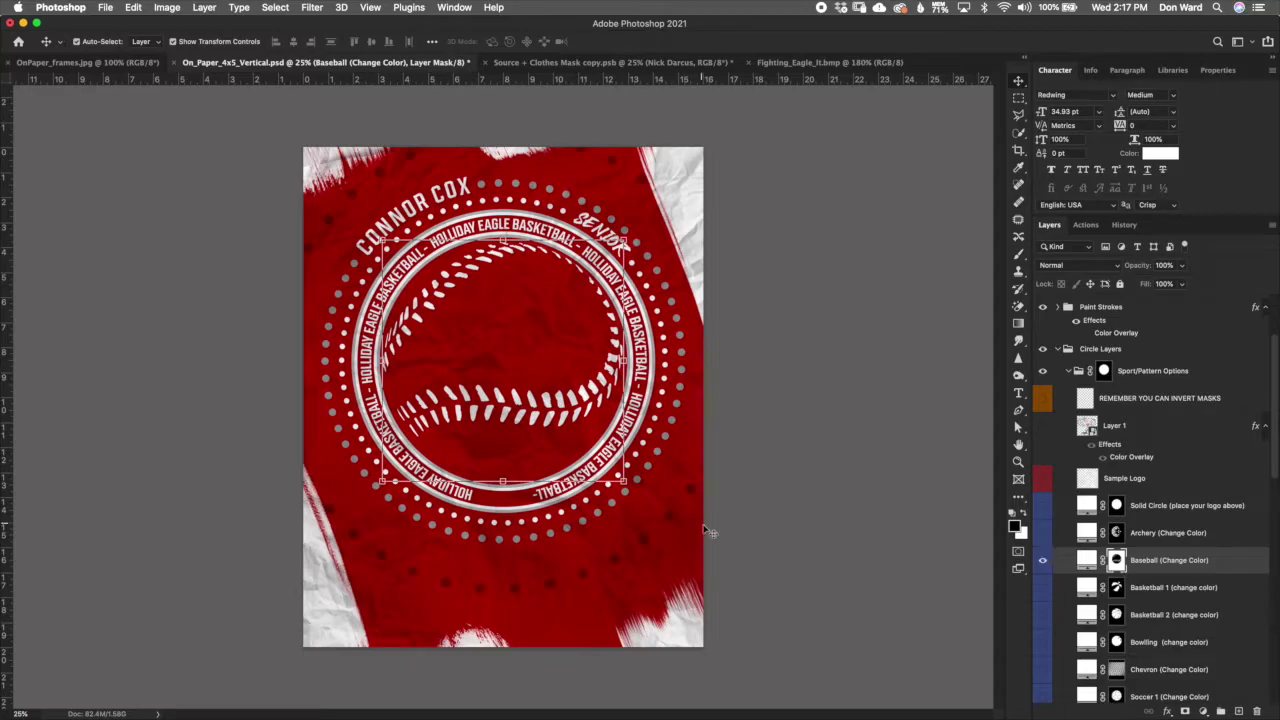
pyautogui.click(1056, 605)
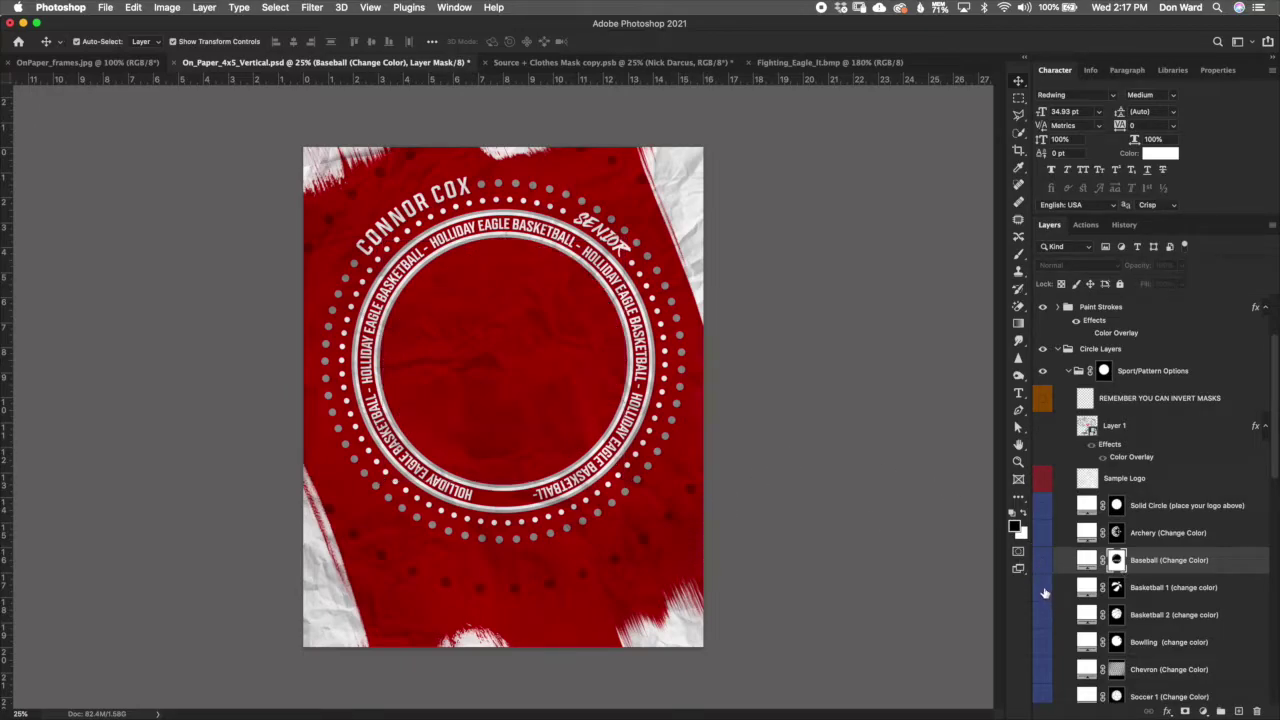
pyautogui.click(1042, 587)
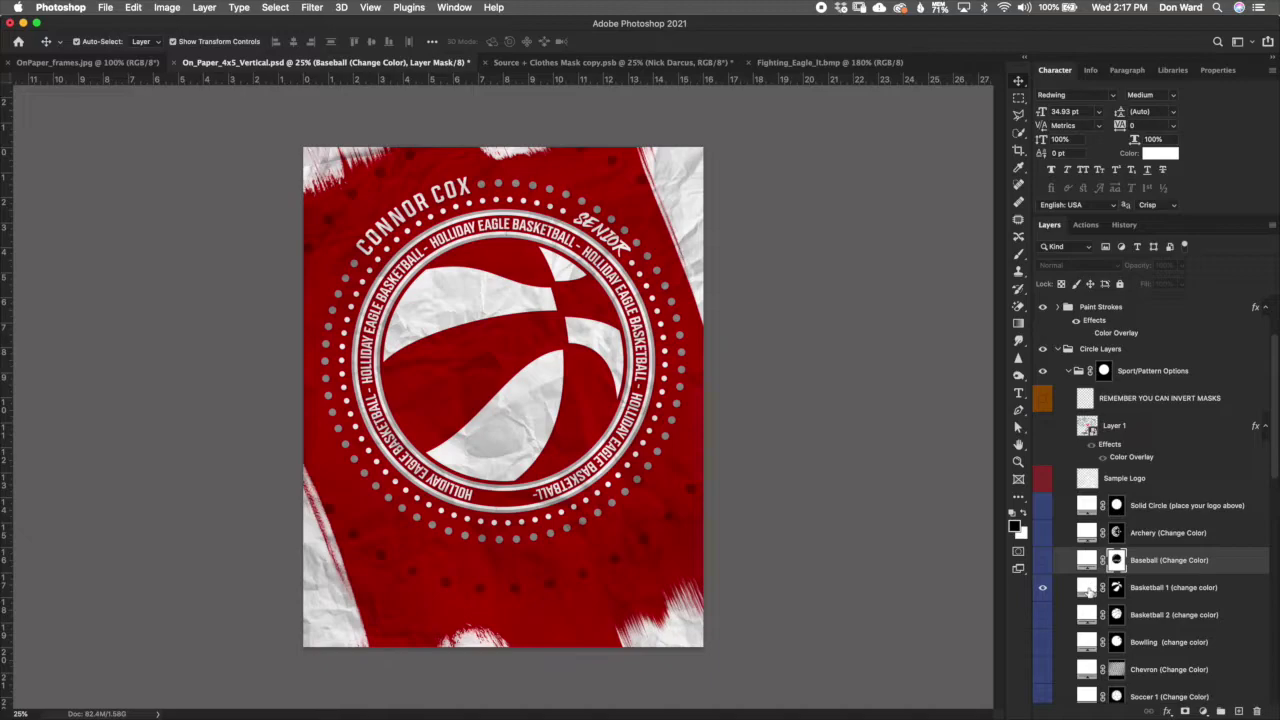
pyautogui.click(1088, 590)
pyautogui.click(1116, 588)
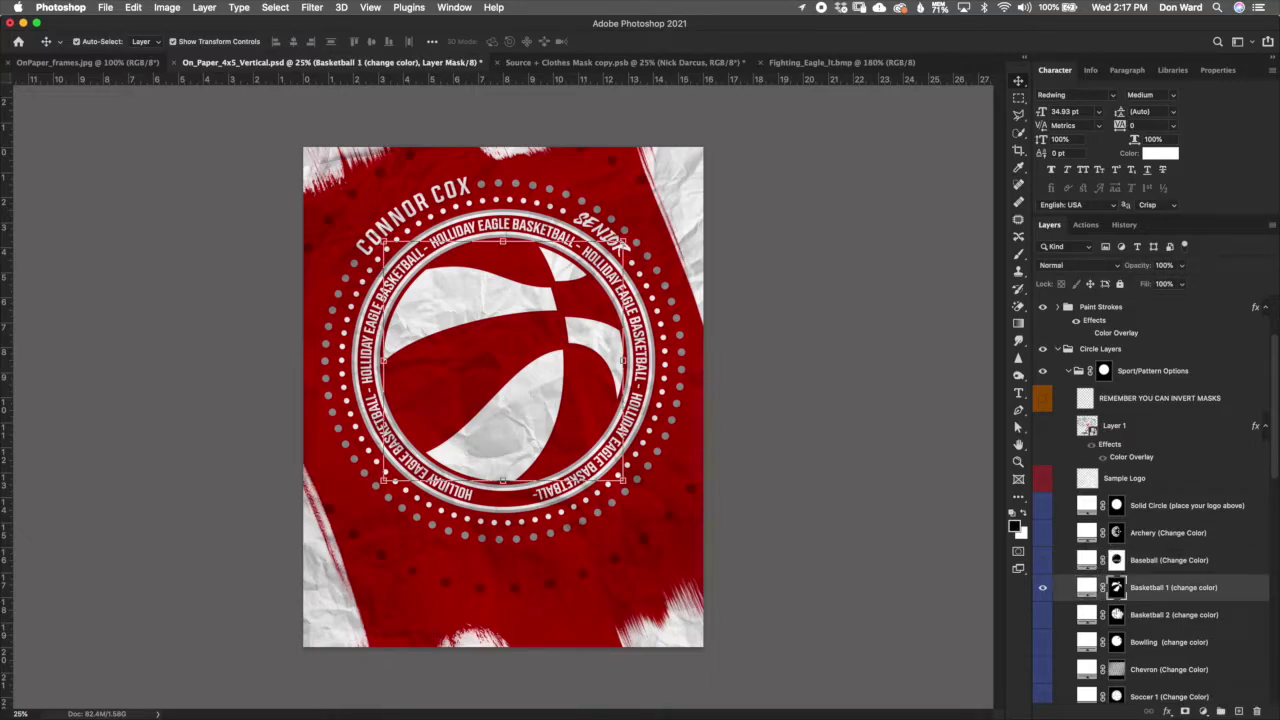
pyautogui.press('super+i')
pyautogui.press('super+i')
pyautogui.click(1043, 590)
# Step: Preview the Basketball 2 and Bowling designs, inverting their masks, then hide both
pyautogui.click(1043, 615)
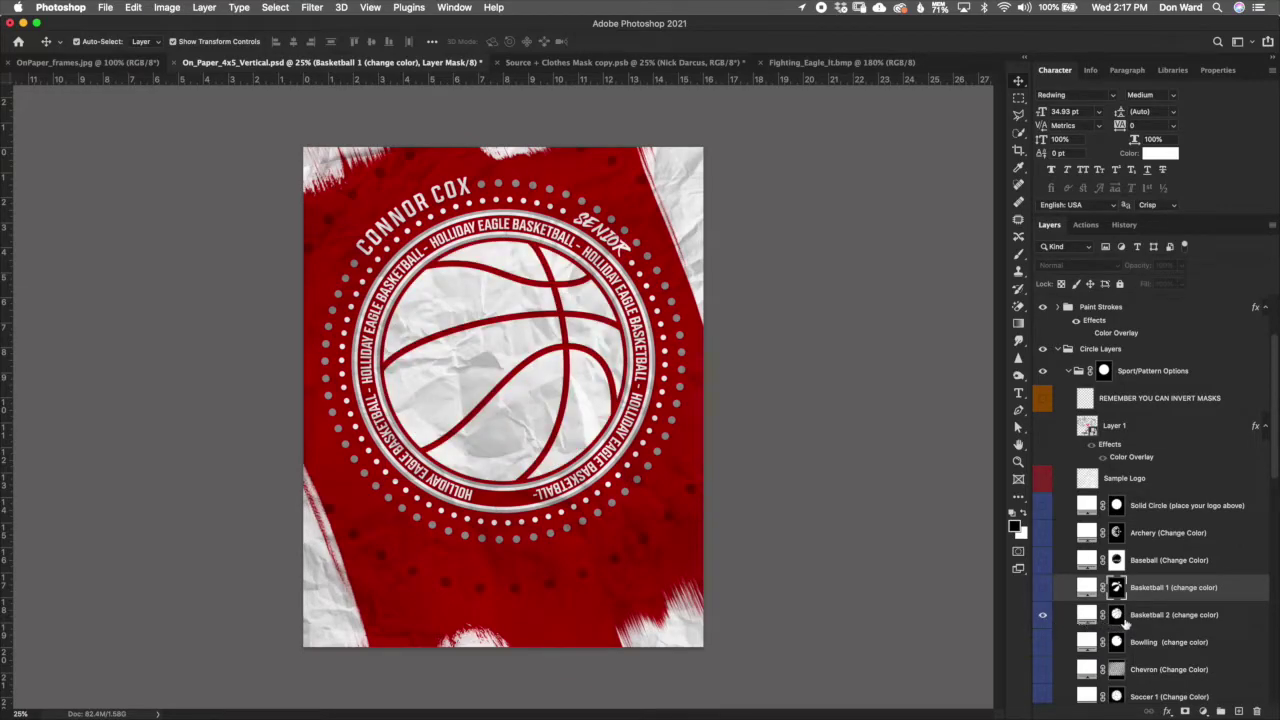
pyautogui.click(1124, 618)
pyautogui.press('super+i')
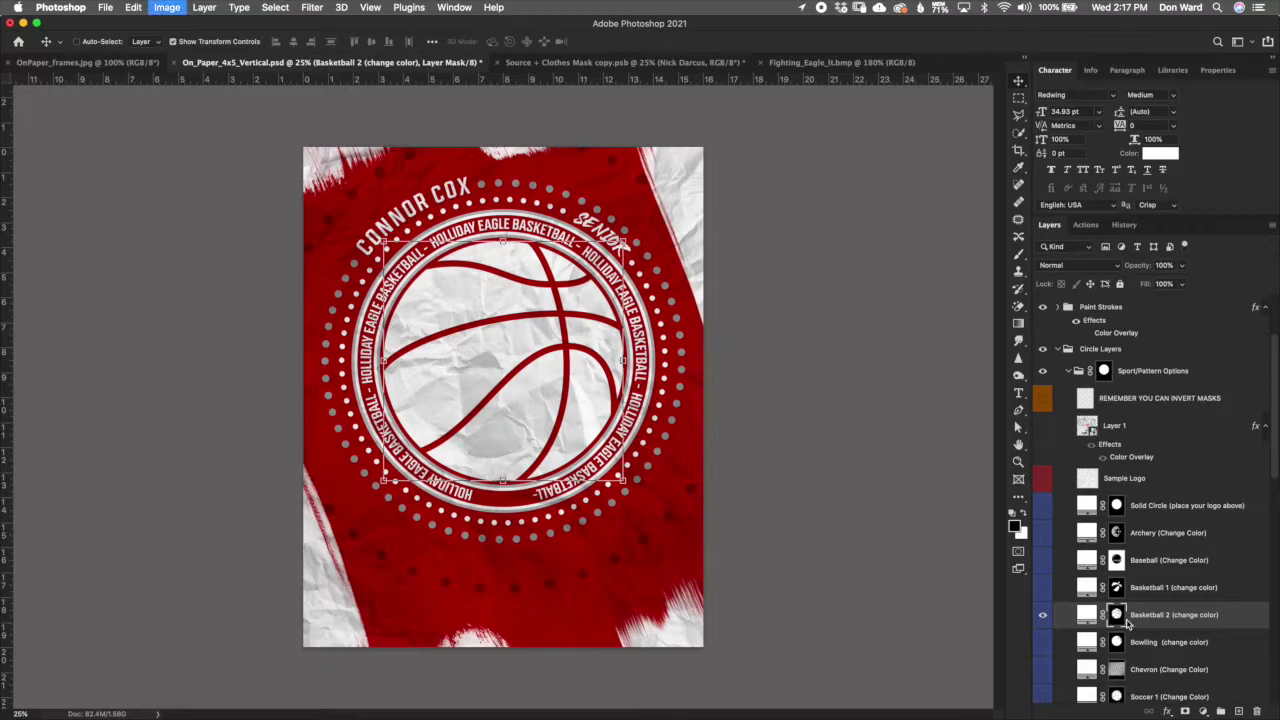
pyautogui.press('super+i')
pyautogui.click(1043, 621)
pyautogui.click(1043, 642)
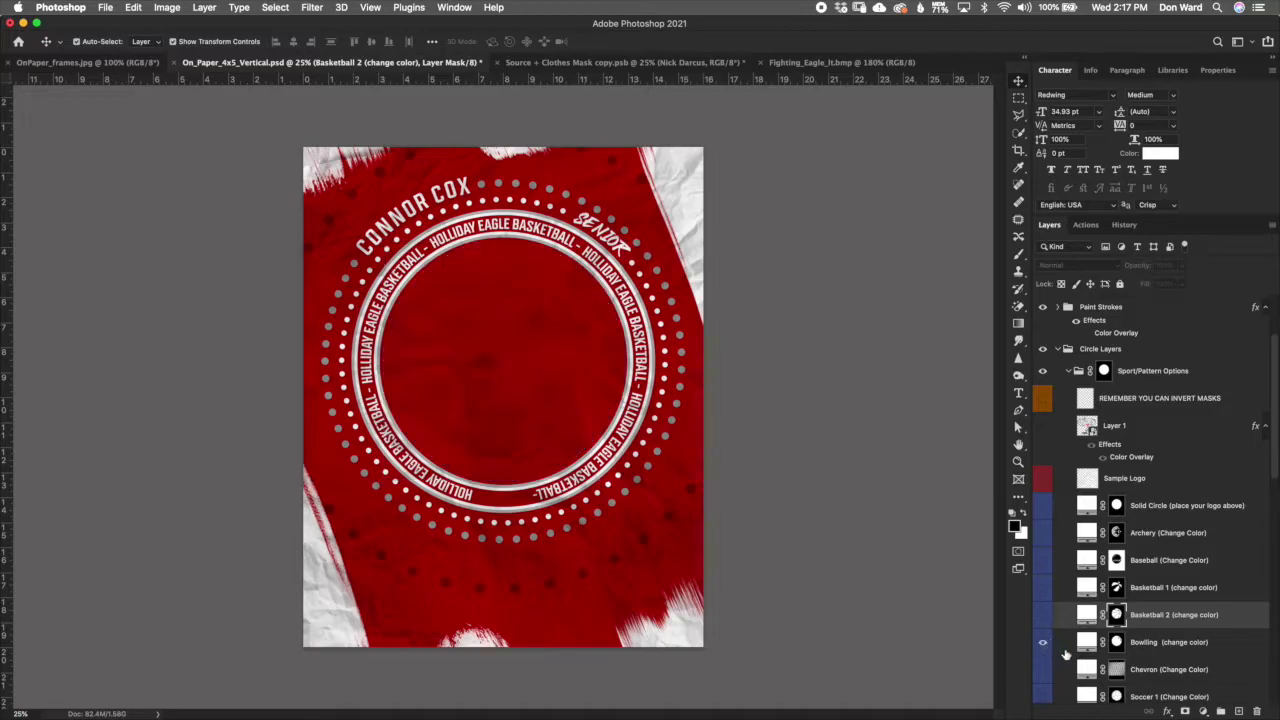
pyautogui.click(1117, 642)
pyautogui.press('super+i')
pyautogui.press('super+i')
pyautogui.click(1043, 647)
# Step: Preview the Chevron and Soccer 1 patterns, swapping their mask colours and back
pyautogui.click(1087, 669)
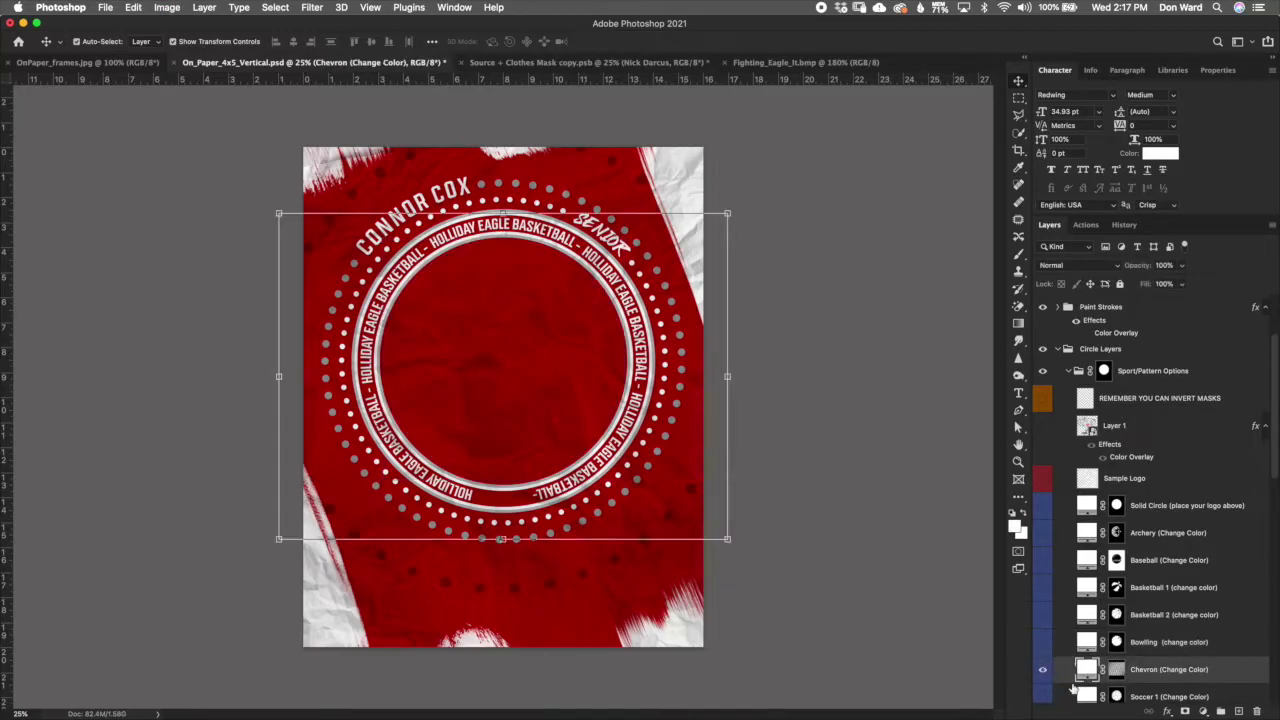
pyautogui.click(1116, 670)
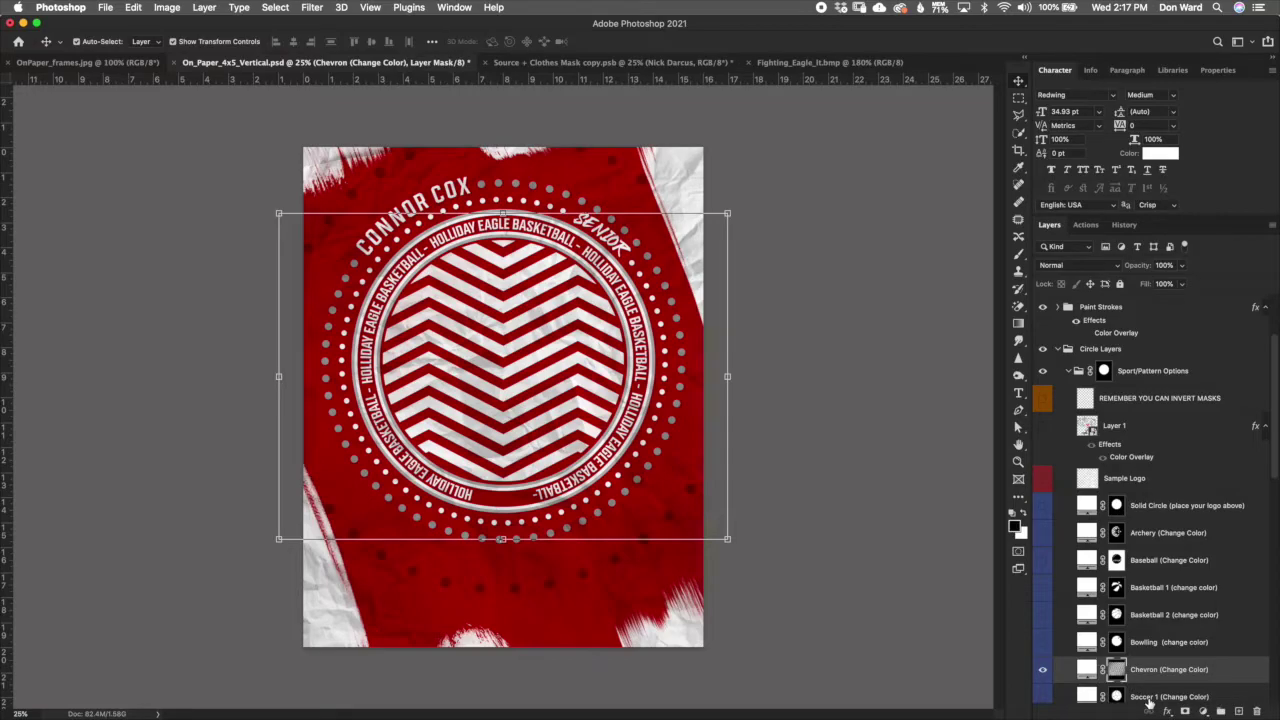
pyautogui.press('super+i')
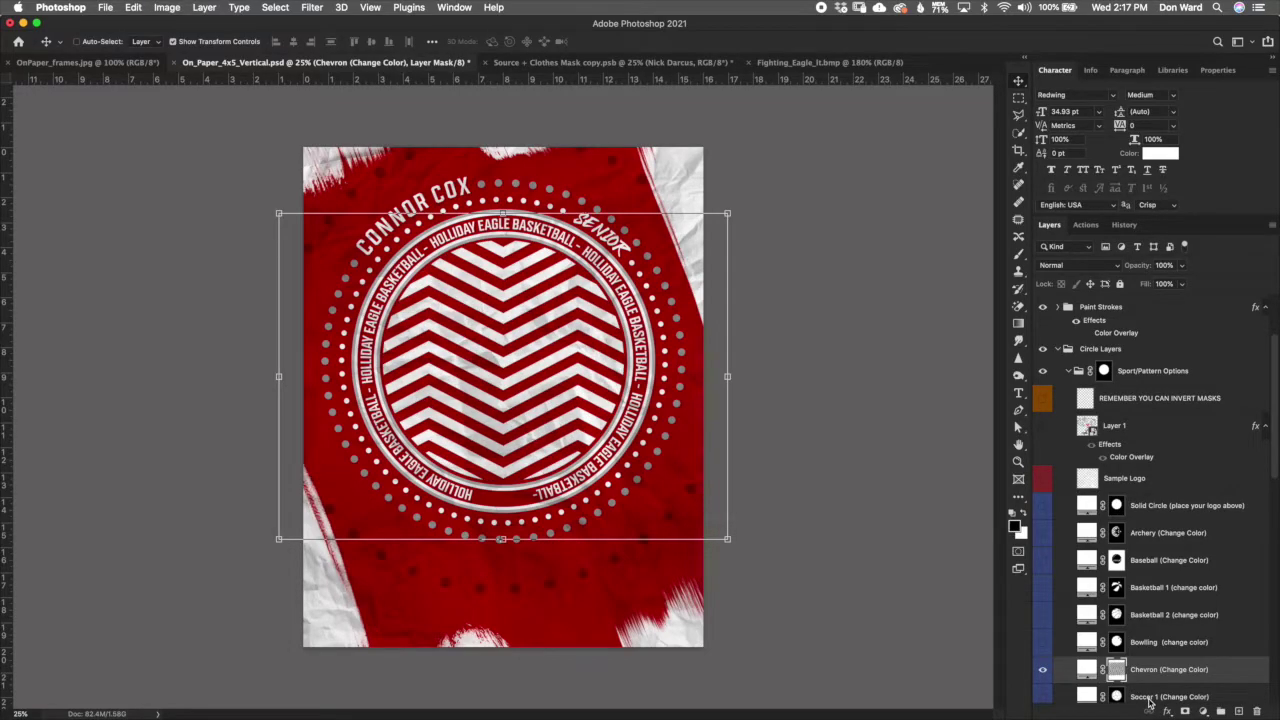
pyautogui.press('super+i')
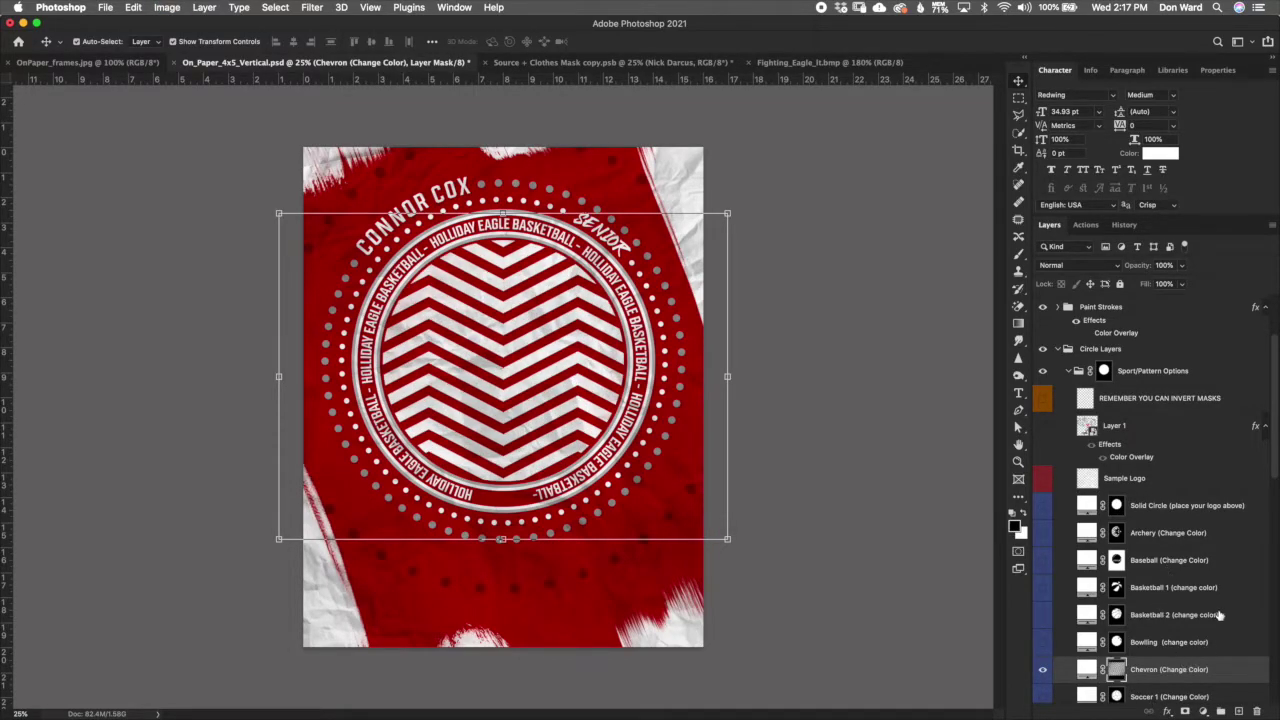
pyautogui.scroll(-5, 1273, 471)
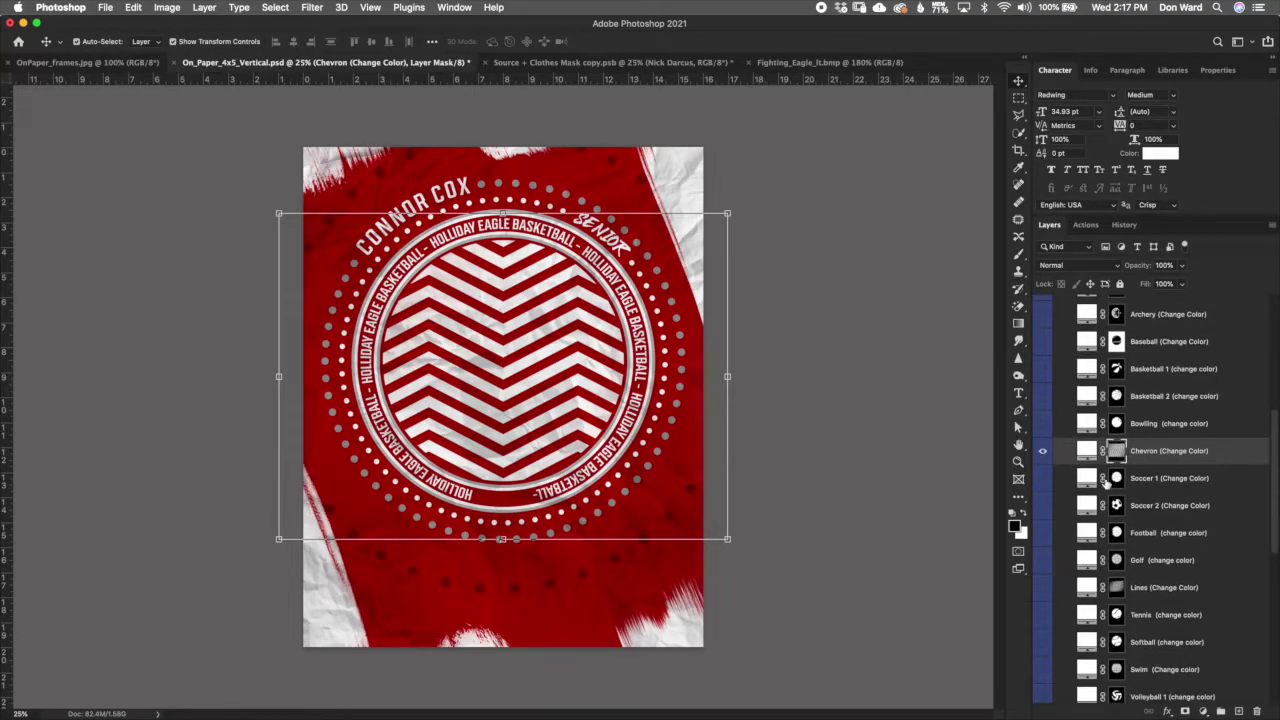
pyautogui.click(1042, 455)
pyautogui.click(1043, 478)
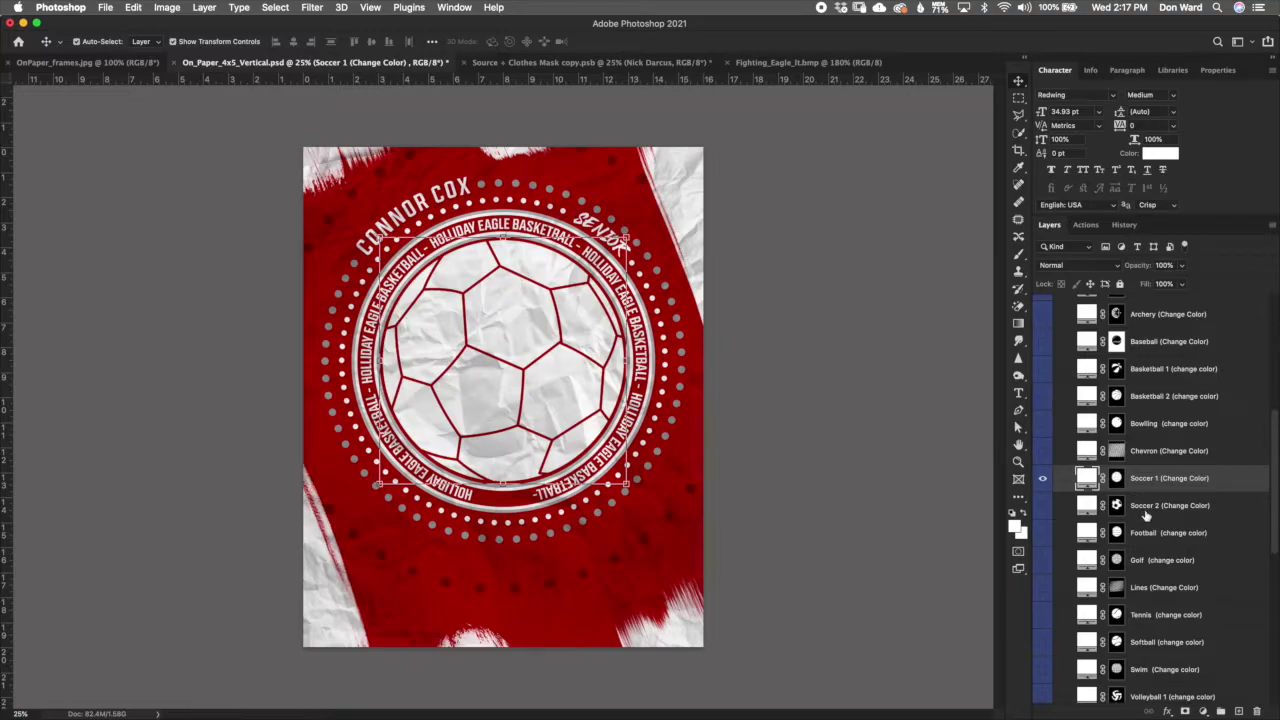
pyautogui.click(1114, 480)
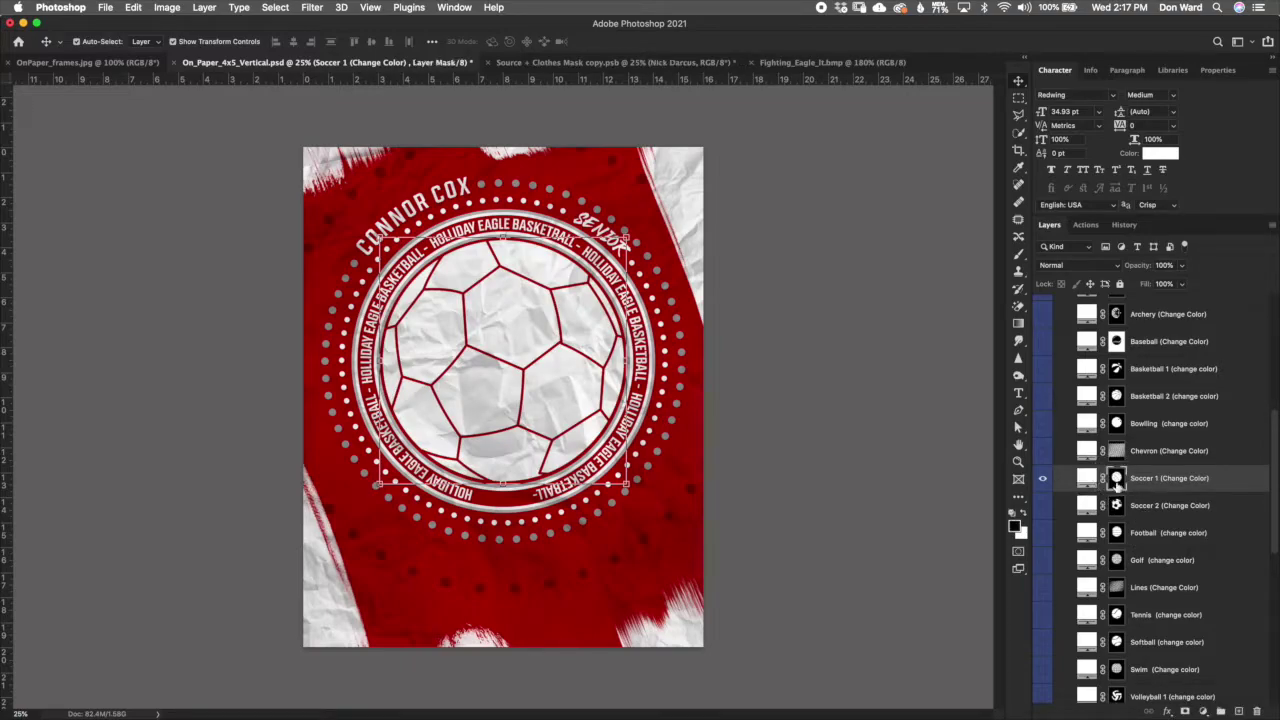
pyautogui.press('super+i')
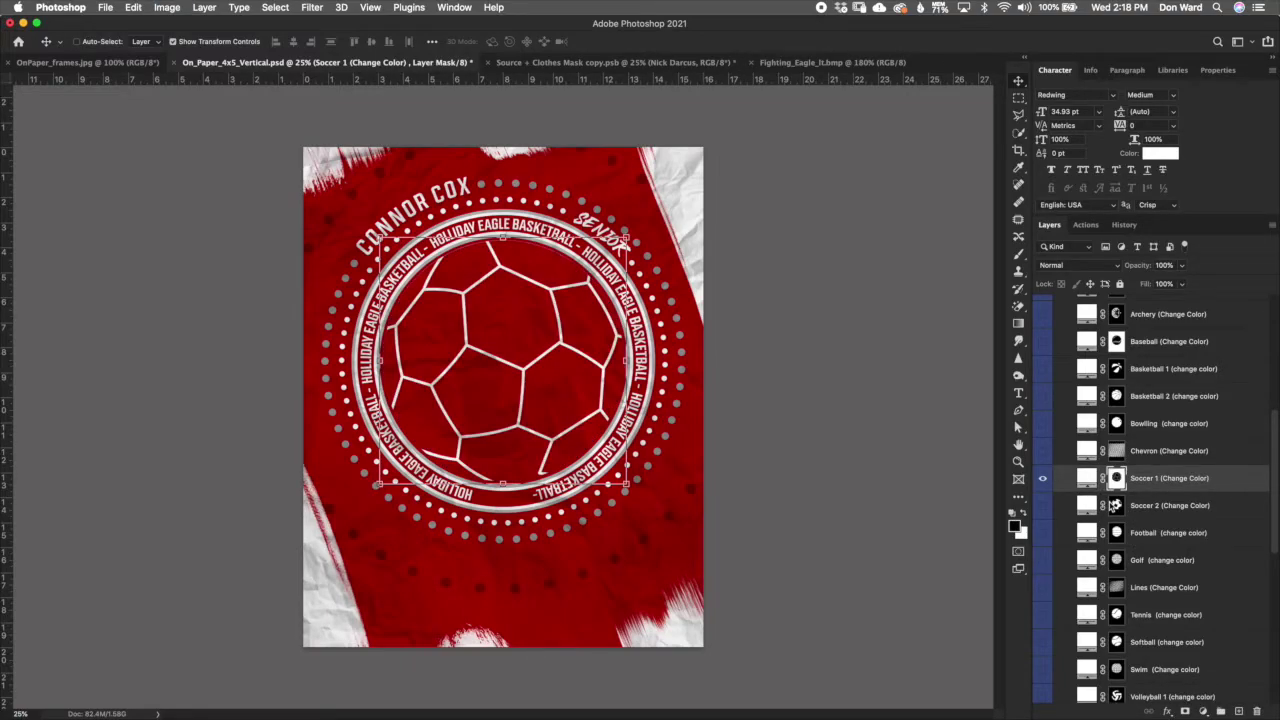
pyautogui.press('super+i')
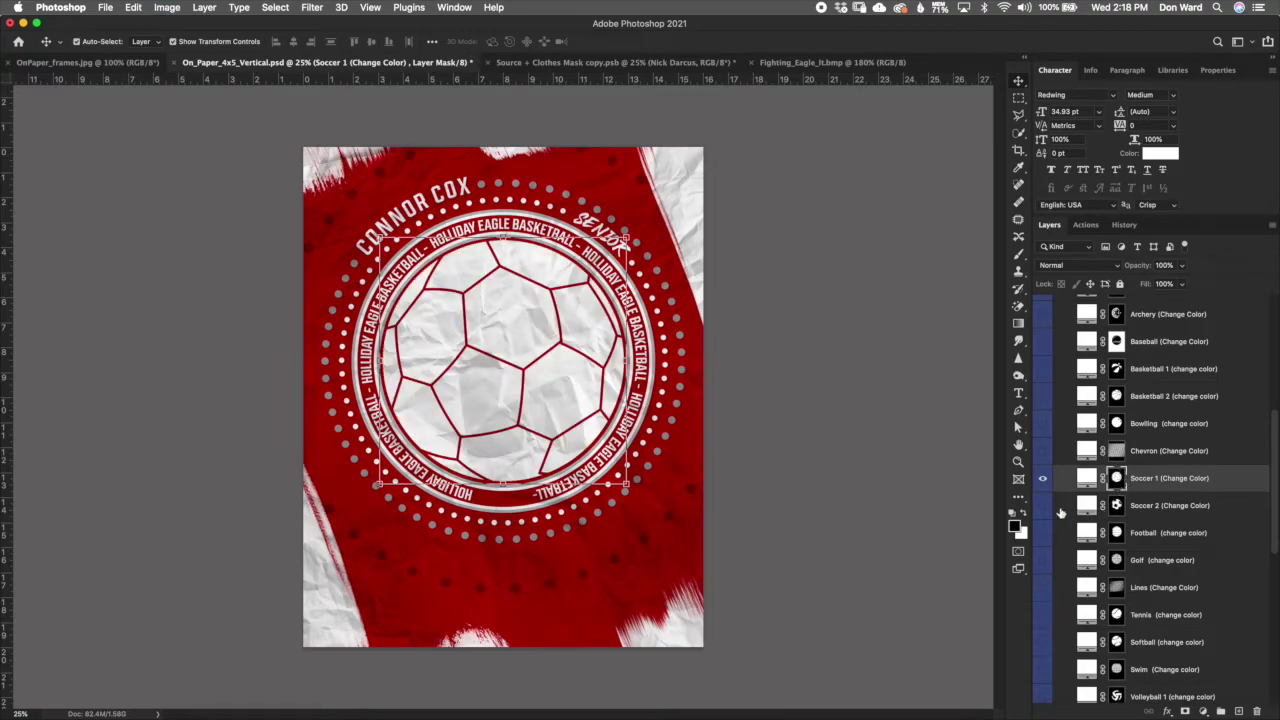
# Step: Briefly show and hide Soccer 2, then turn on the Football design
pyautogui.click(1116, 505)
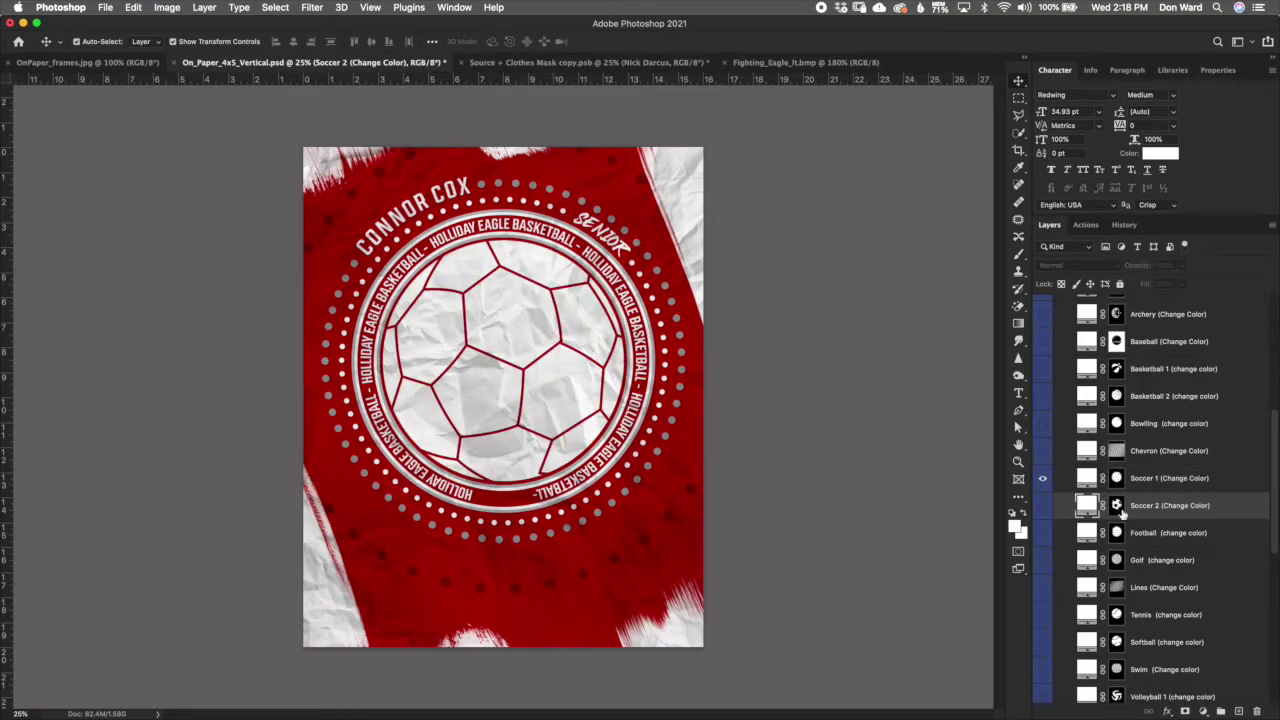
pyautogui.click(1043, 508)
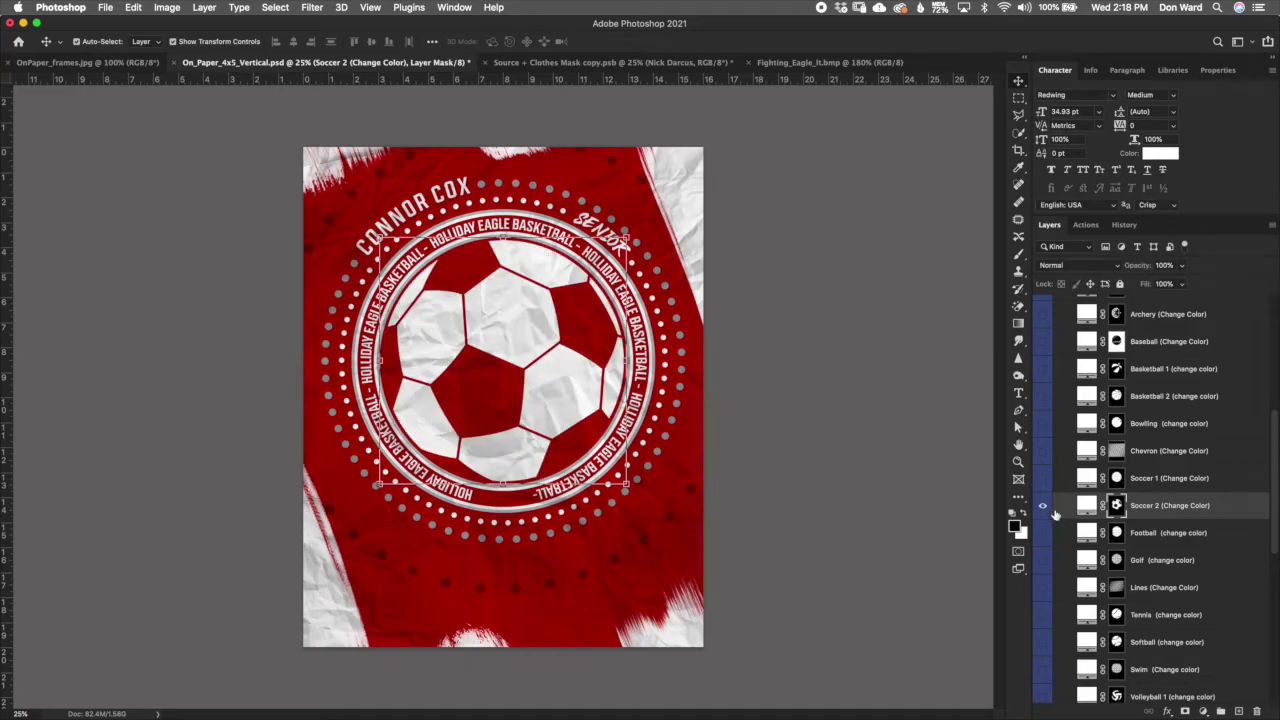
pyautogui.click(1043, 505)
pyautogui.click(1043, 532)
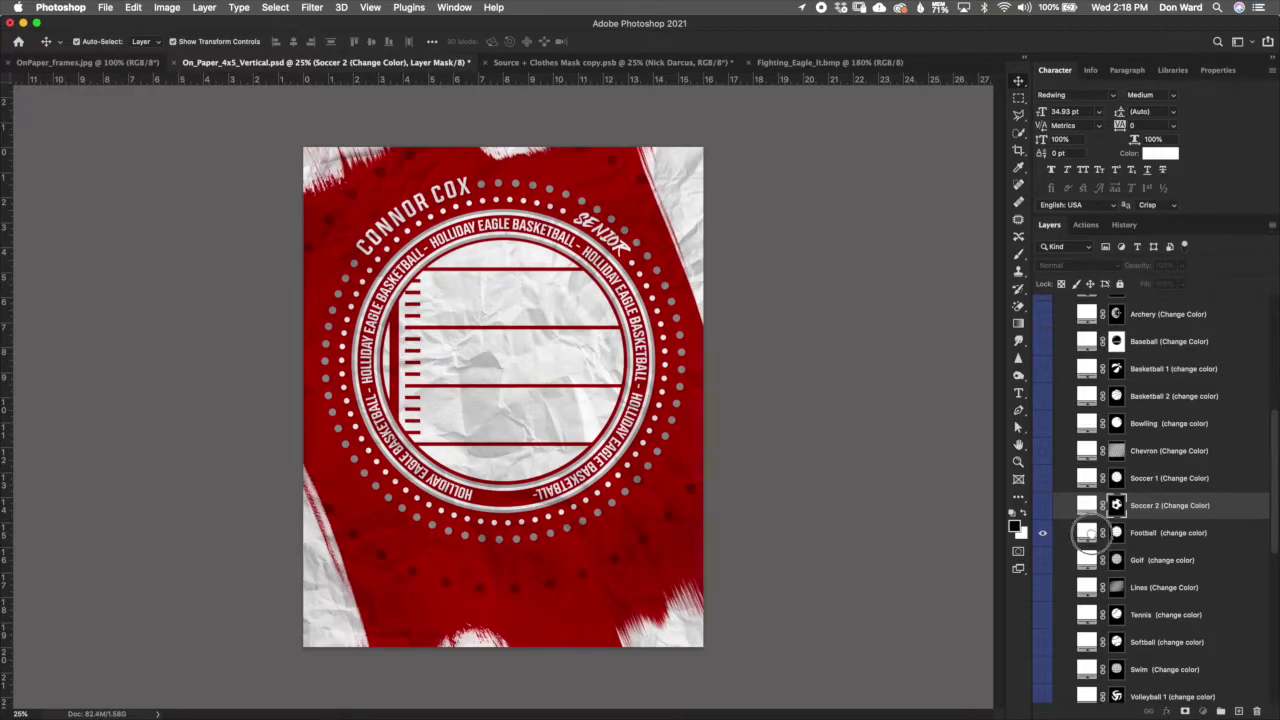
# Step: Invert the Football mask and back, then try a blue fill and cancel to keep white
pyautogui.click(1118, 533)
pyautogui.press('super+i')
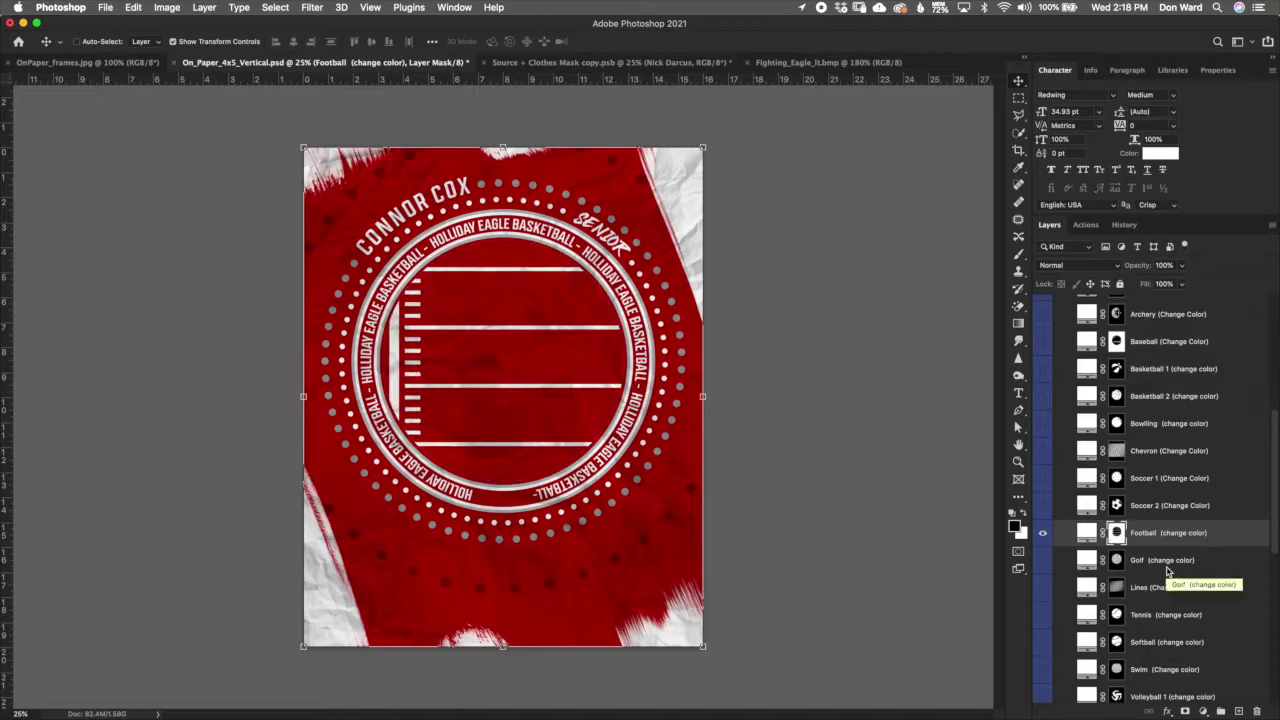
pyautogui.press('super+i')
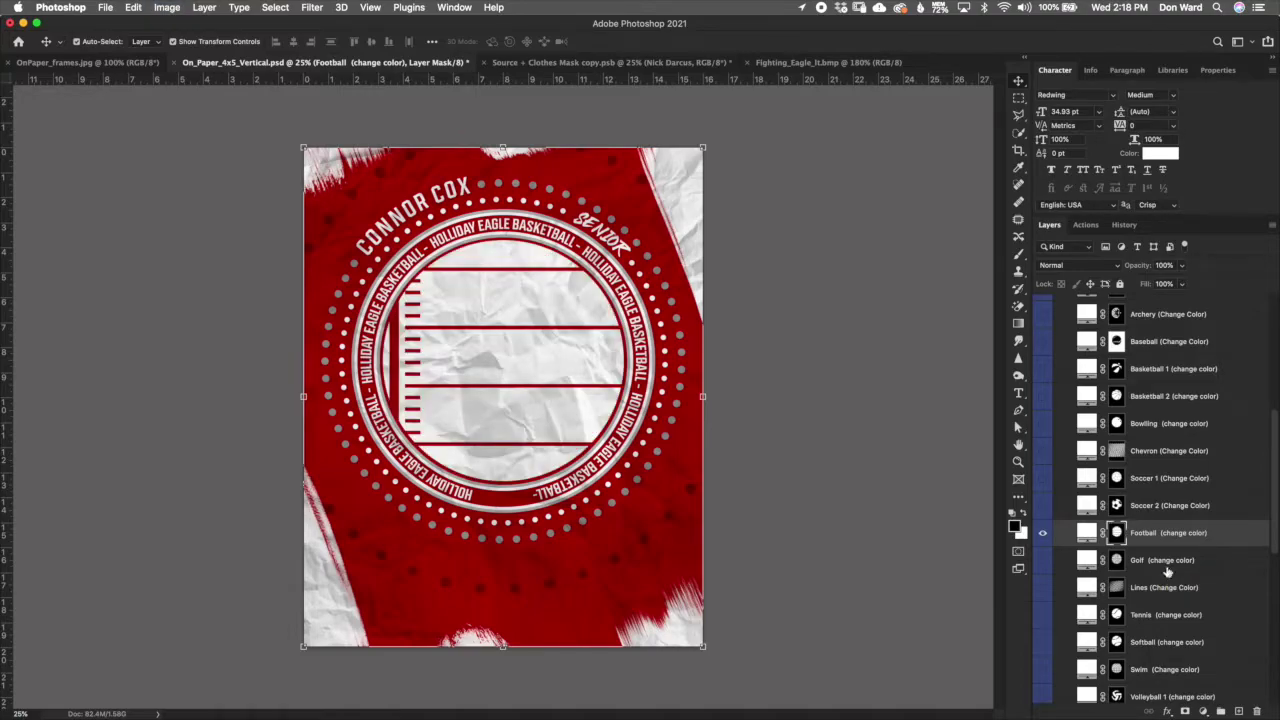
pyautogui.doubleClick(1088, 534)
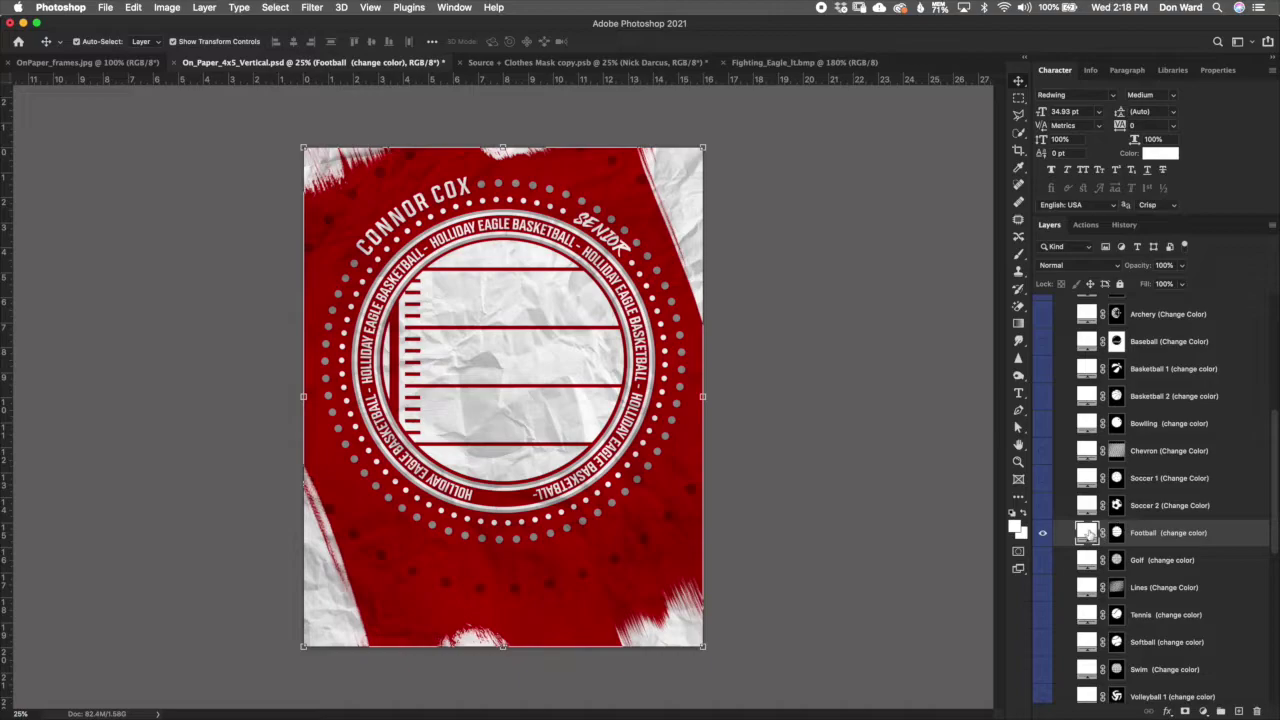
pyautogui.click(959, 208)
pyautogui.moveTo(903, 212); pyautogui.dragTo(851, 207)
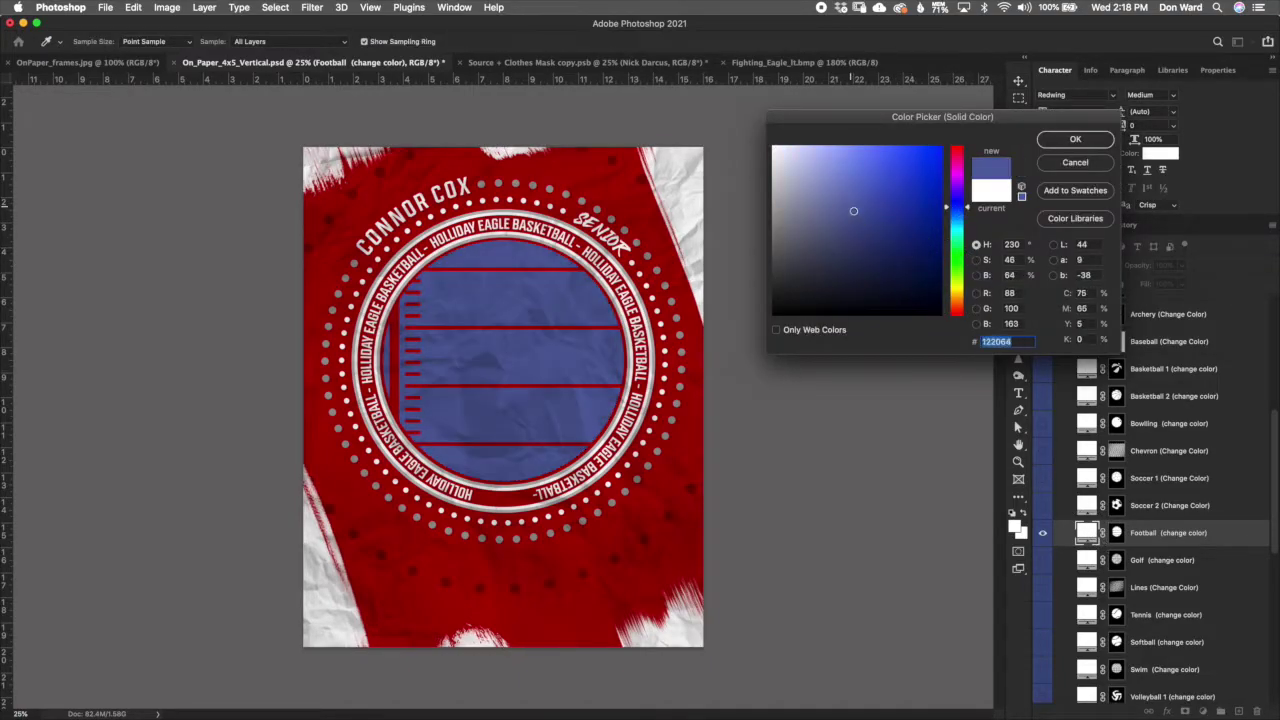
pyautogui.click(1075, 163)
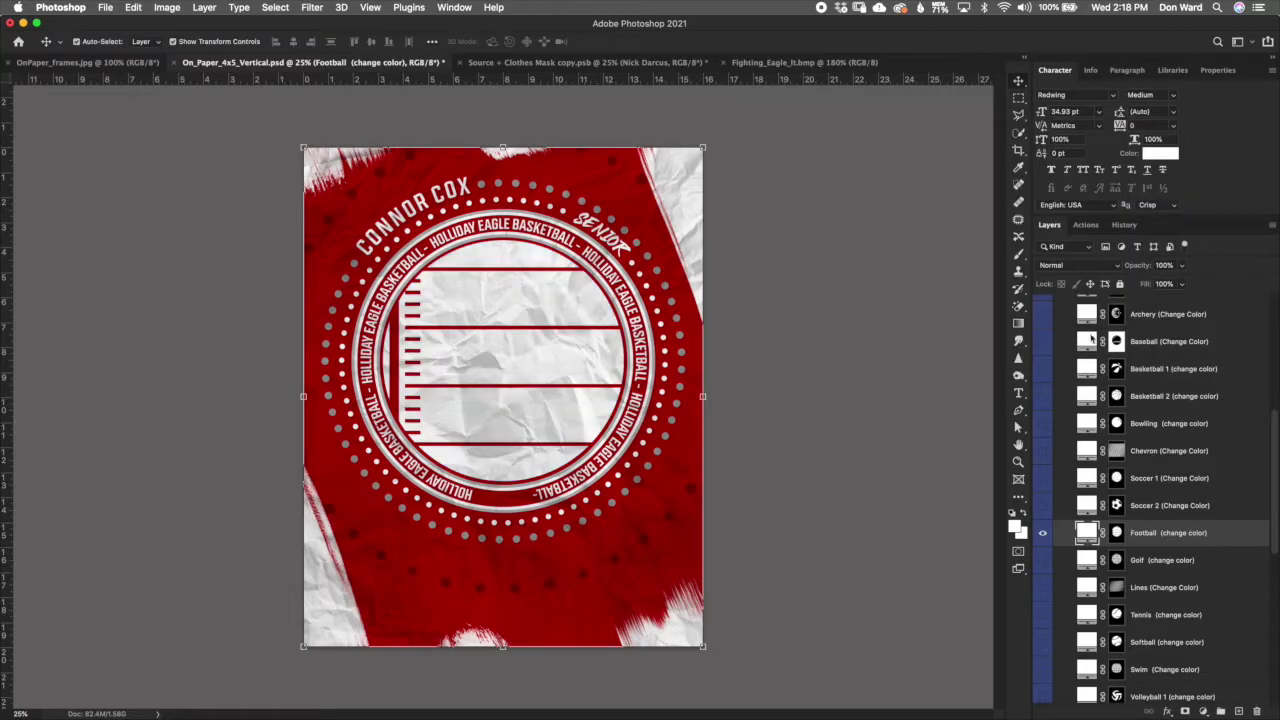
# Step: Hide Football, show Golf, and invert its mask to red dots on white
pyautogui.click(1042, 533)
pyautogui.click(1042, 560)
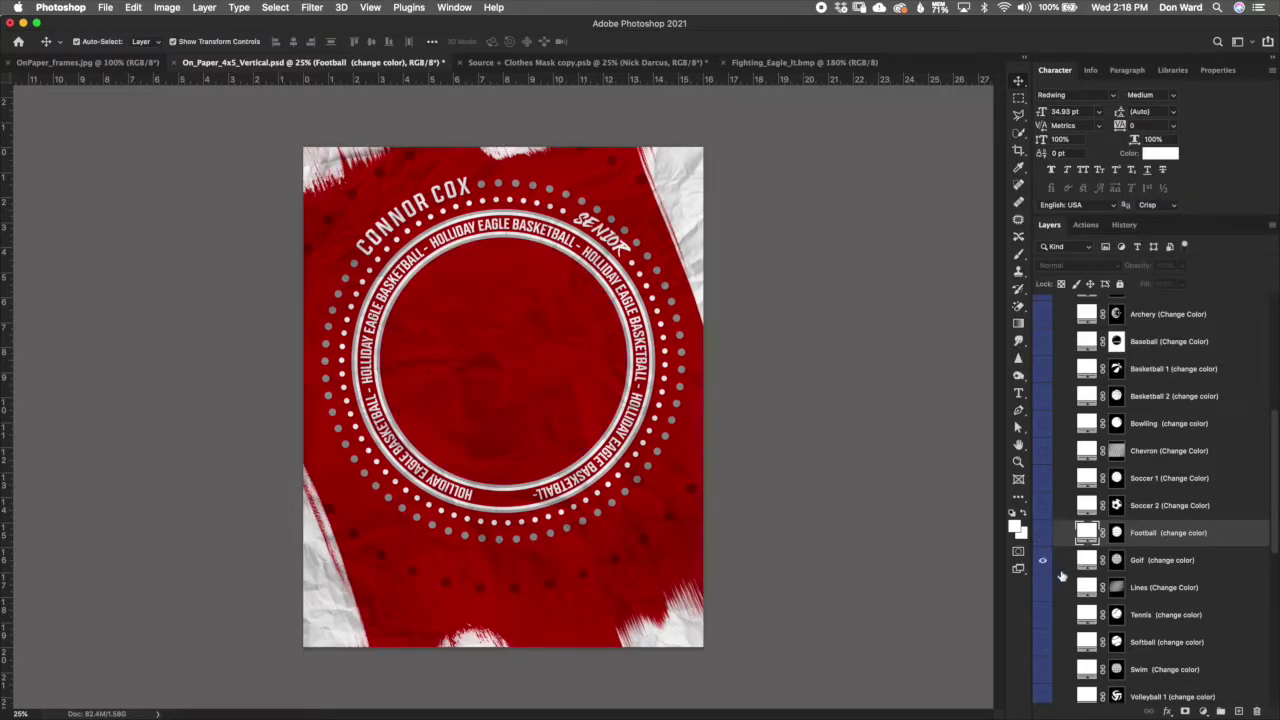
pyautogui.click(1116, 560)
pyautogui.press('super+i')
pyautogui.press('super+i')
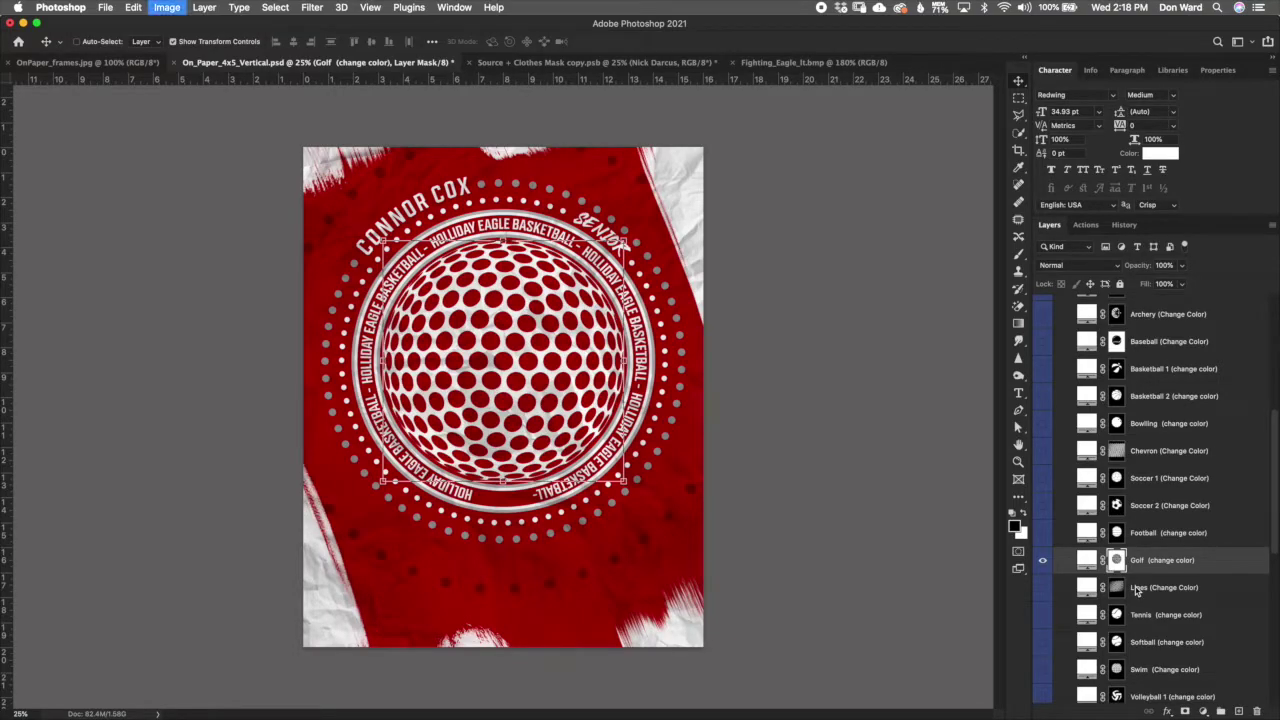
# Step: Show the Lines pattern and invert its mask to red stripes on white
pyautogui.click(1043, 587)
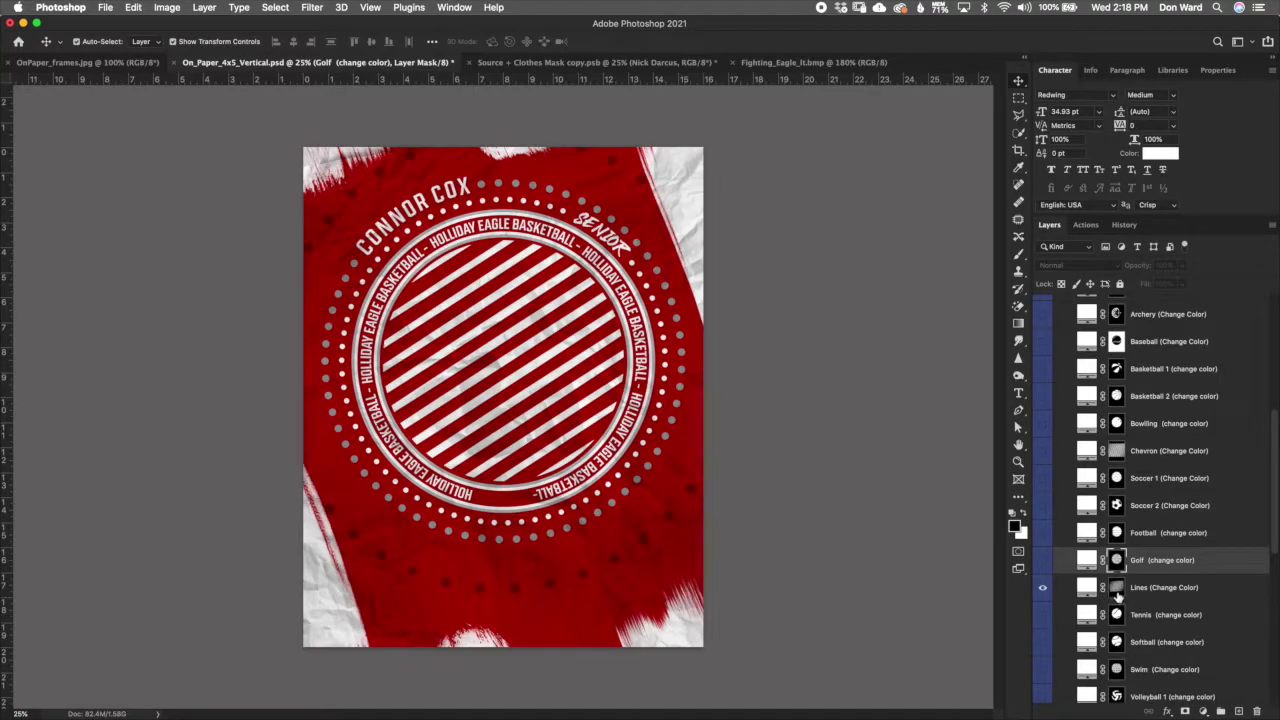
pyautogui.click(1117, 590)
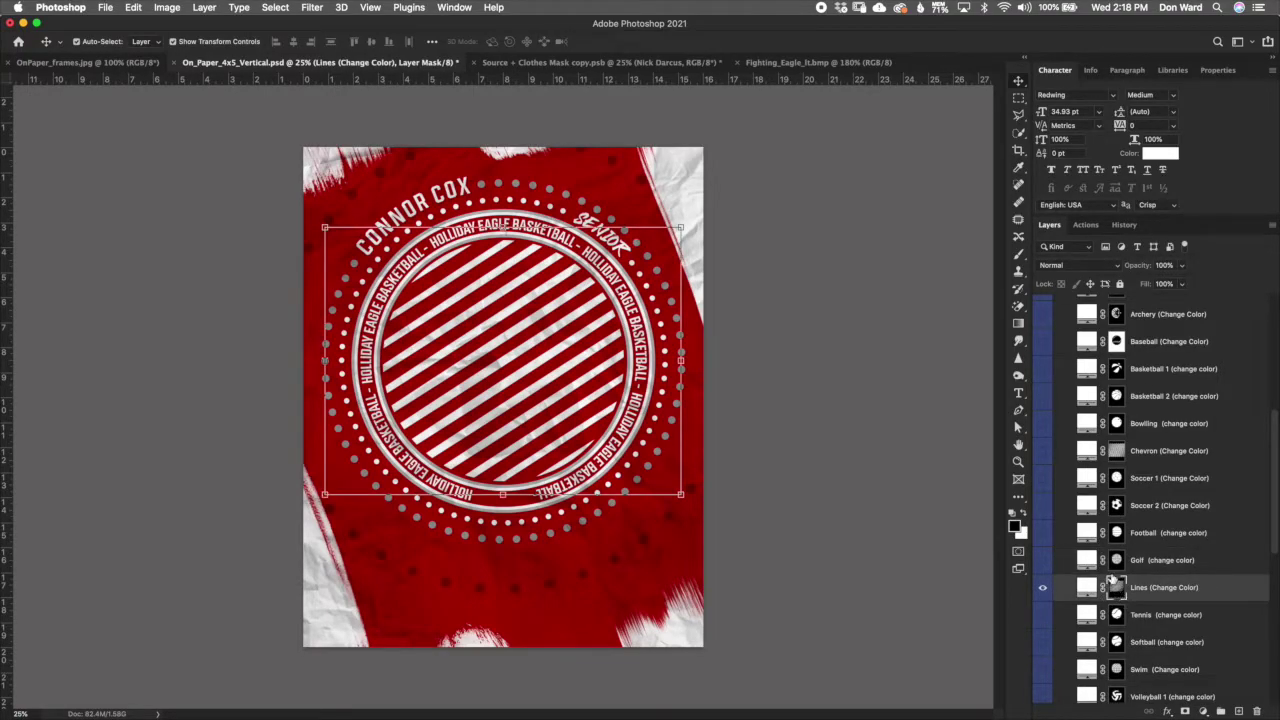
pyautogui.press('super+i')
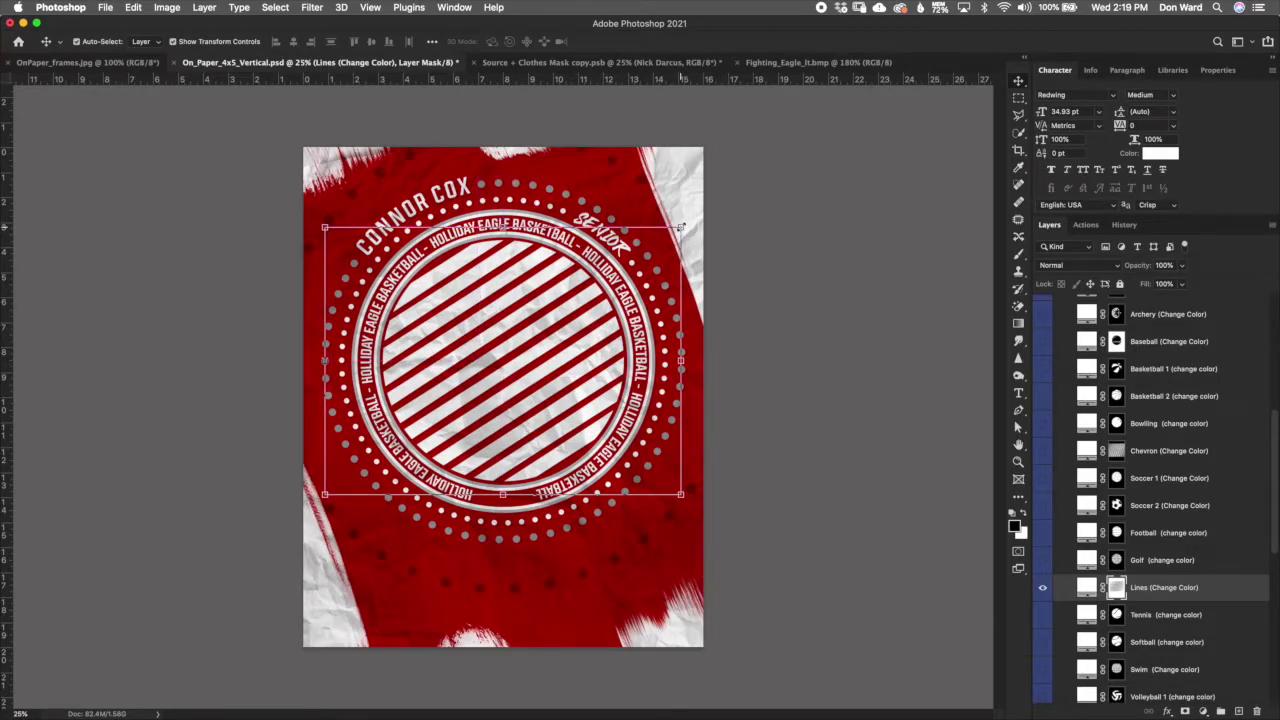
# Step: Try rotating the stripe pattern with Free Transform, then cancel the rotation
pyautogui.moveTo(680, 228); pyautogui.dragTo(679, 228)
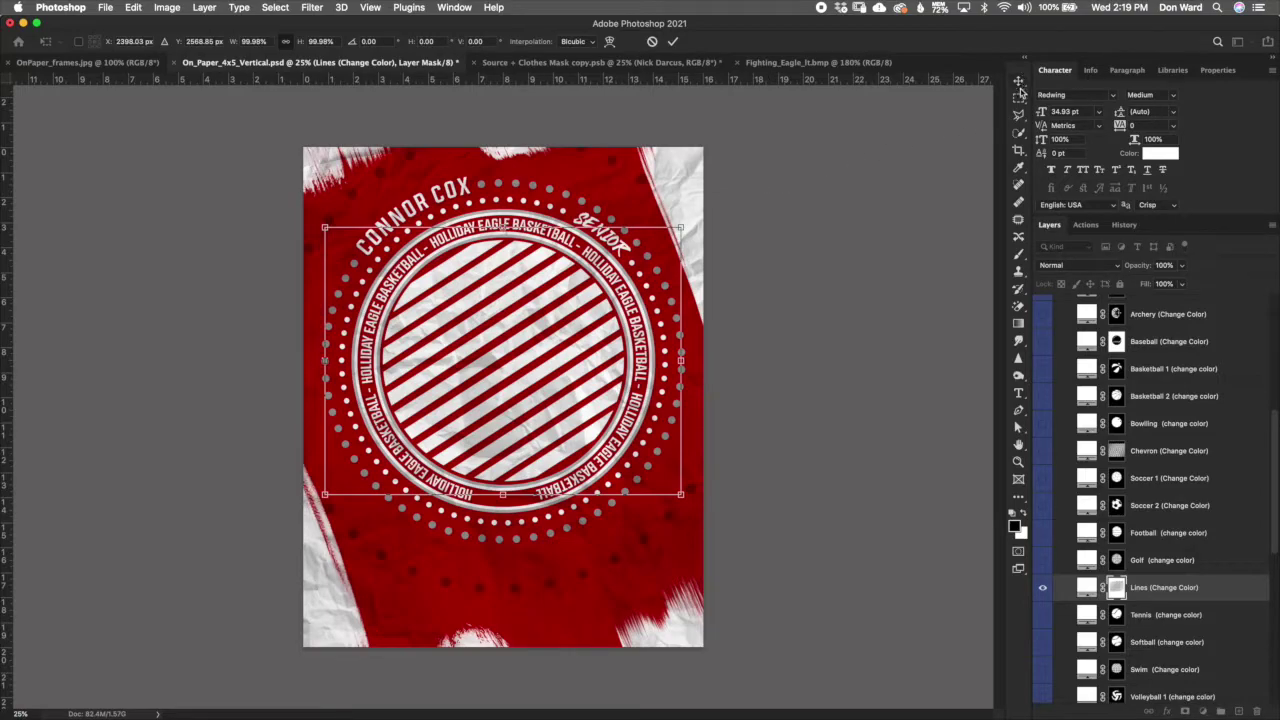
pyautogui.moveTo(722, 210); pyautogui.dragTo(686, 350)
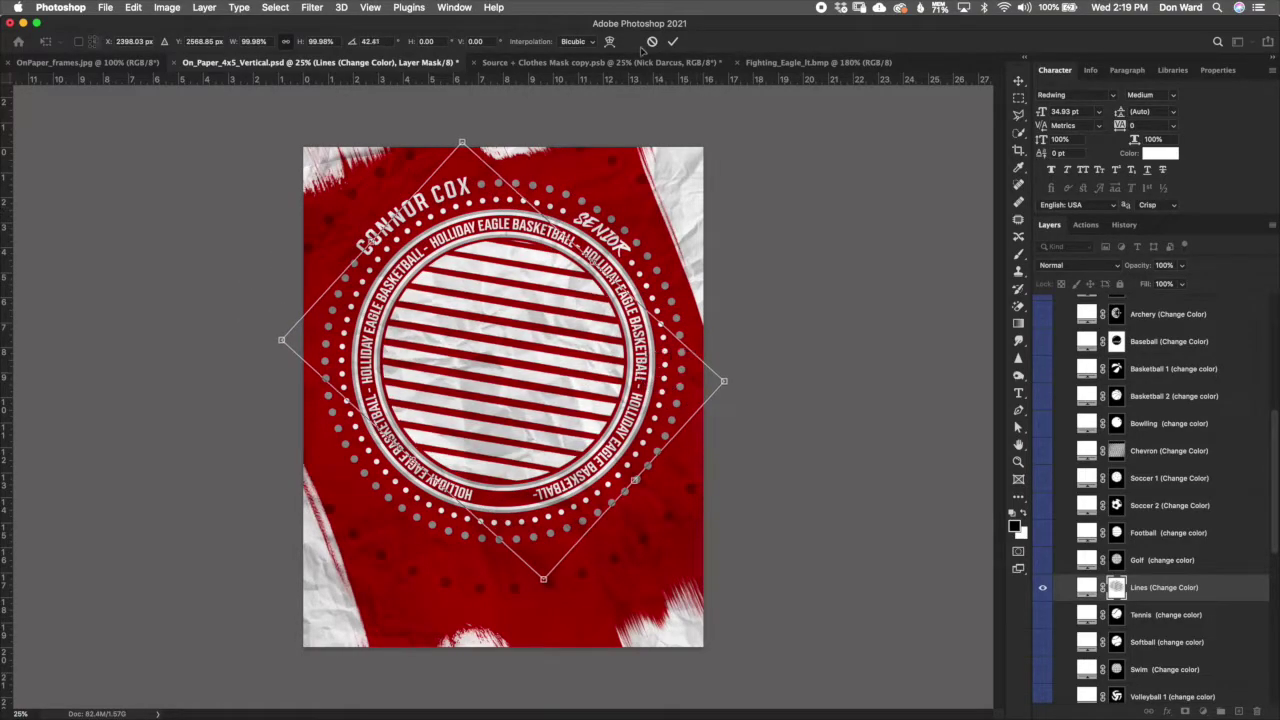
pyautogui.click(652, 41)
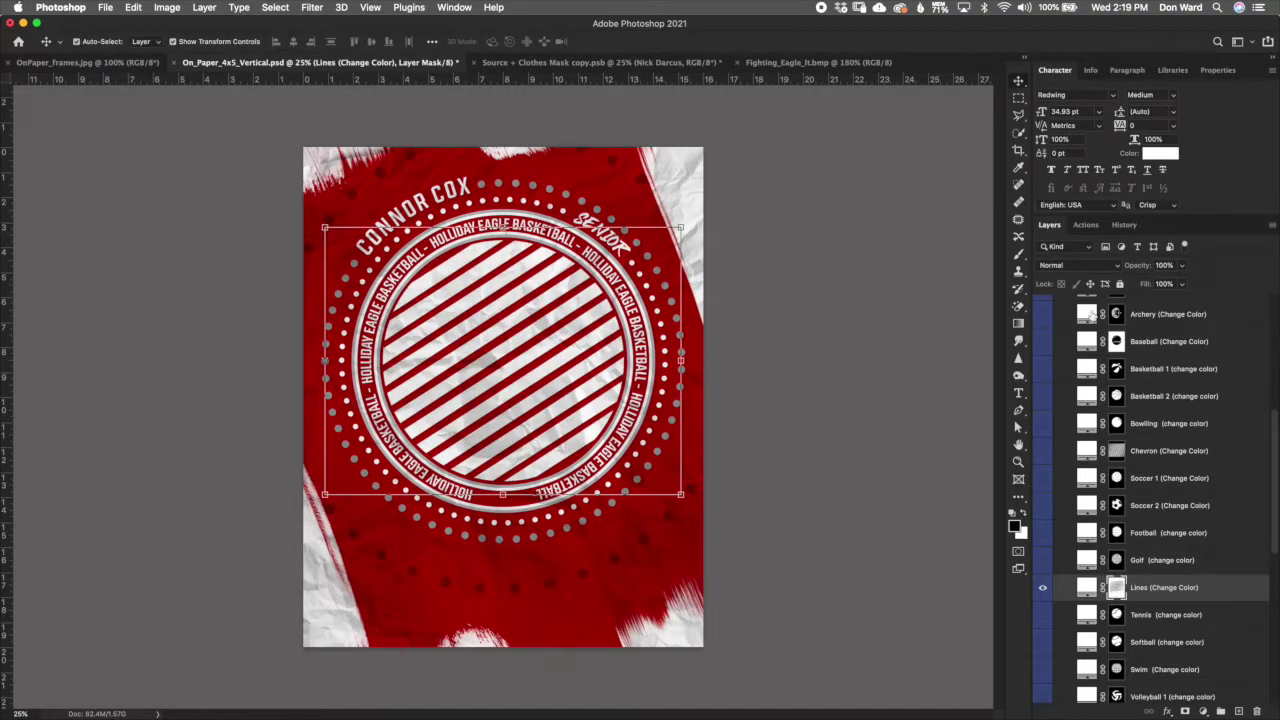
# Step: Hide Lines and preview the Tennis pattern, inverting its mask and back, then hide it
pyautogui.click(1043, 588)
pyautogui.click(1043, 615)
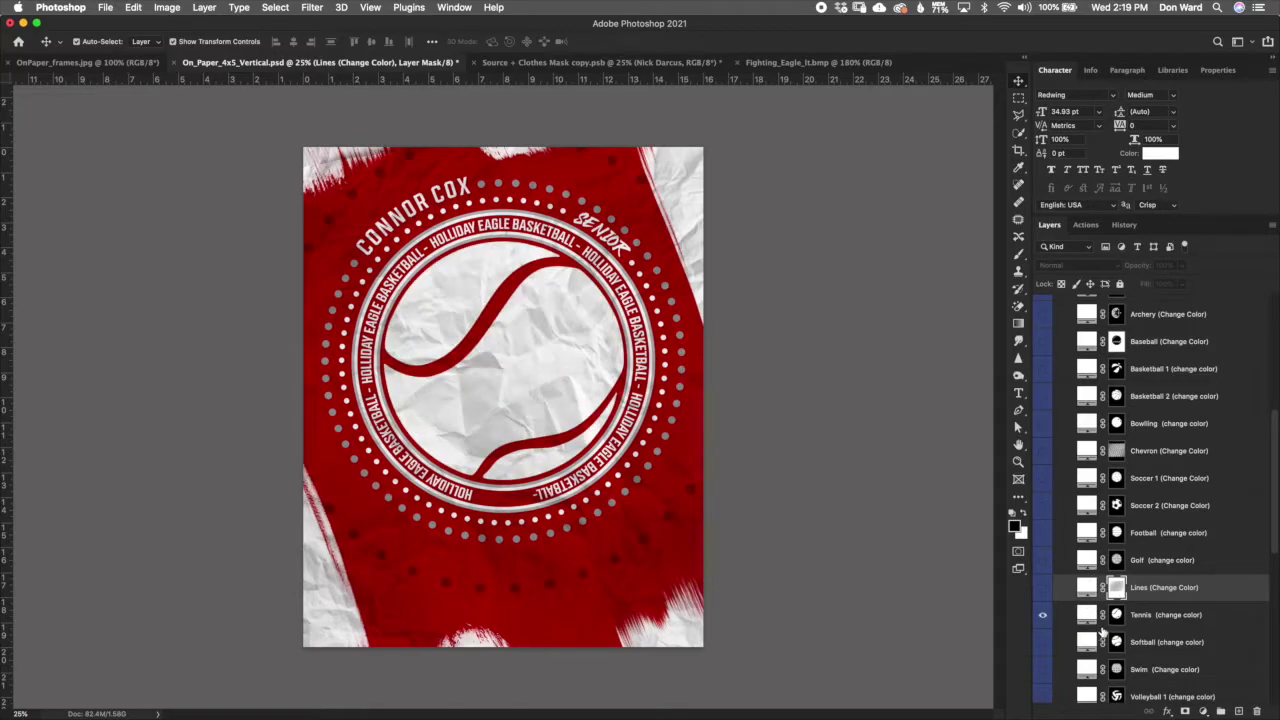
pyautogui.click(1122, 619)
pyautogui.press('super+i')
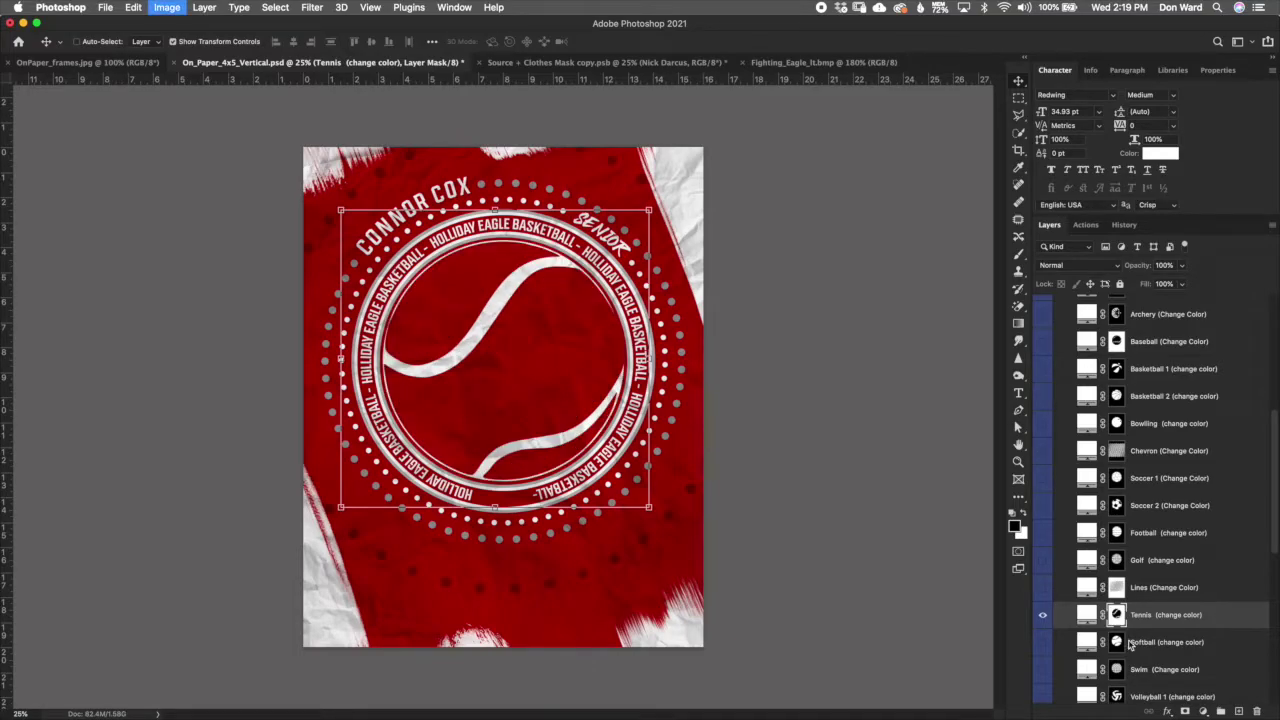
pyautogui.press('super+i')
pyautogui.click(1043, 615)
# Step: Preview the Softball pattern with an inverted mask and the Swim wave pattern, then hide both
pyautogui.click(1044, 643)
pyautogui.click(1121, 650)
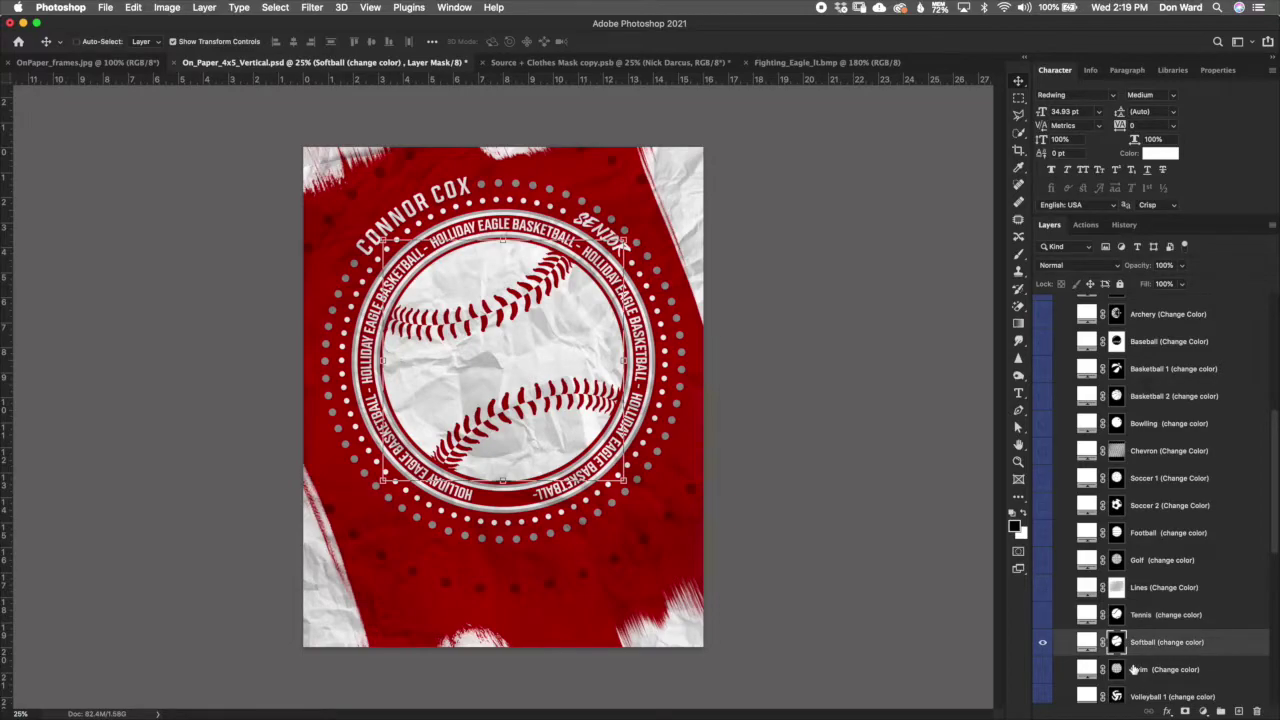
pyautogui.press('super+i')
pyautogui.press('super+i')
pyautogui.click(1087, 669)
pyautogui.click(1042, 642)
pyautogui.click(1042, 669)
pyautogui.click(1117, 672)
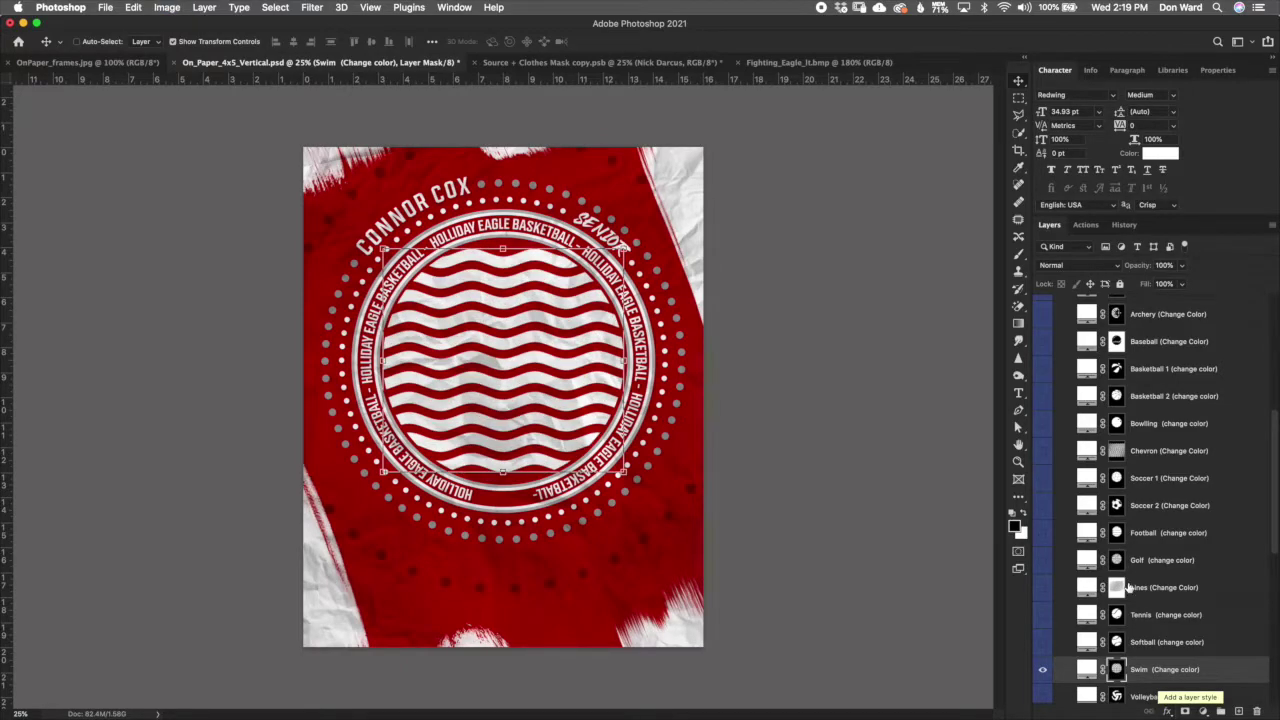
pyautogui.click(1043, 669)
# Step: Preview and hide the Volleyball 1 and Volleyball 2 patterns, leaving the centre plain red
pyautogui.click(1043, 696)
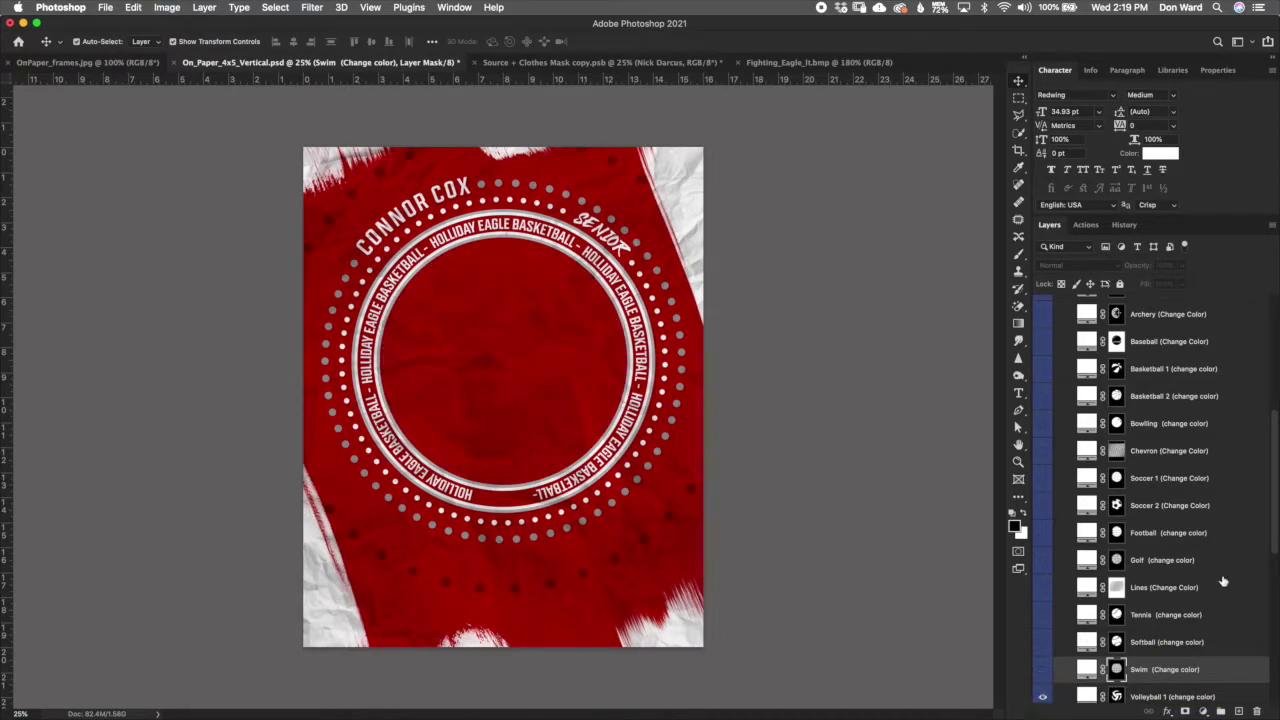
pyautogui.scroll(-5, 1266, 560)
pyautogui.click(1120, 536)
pyautogui.click(1043, 533)
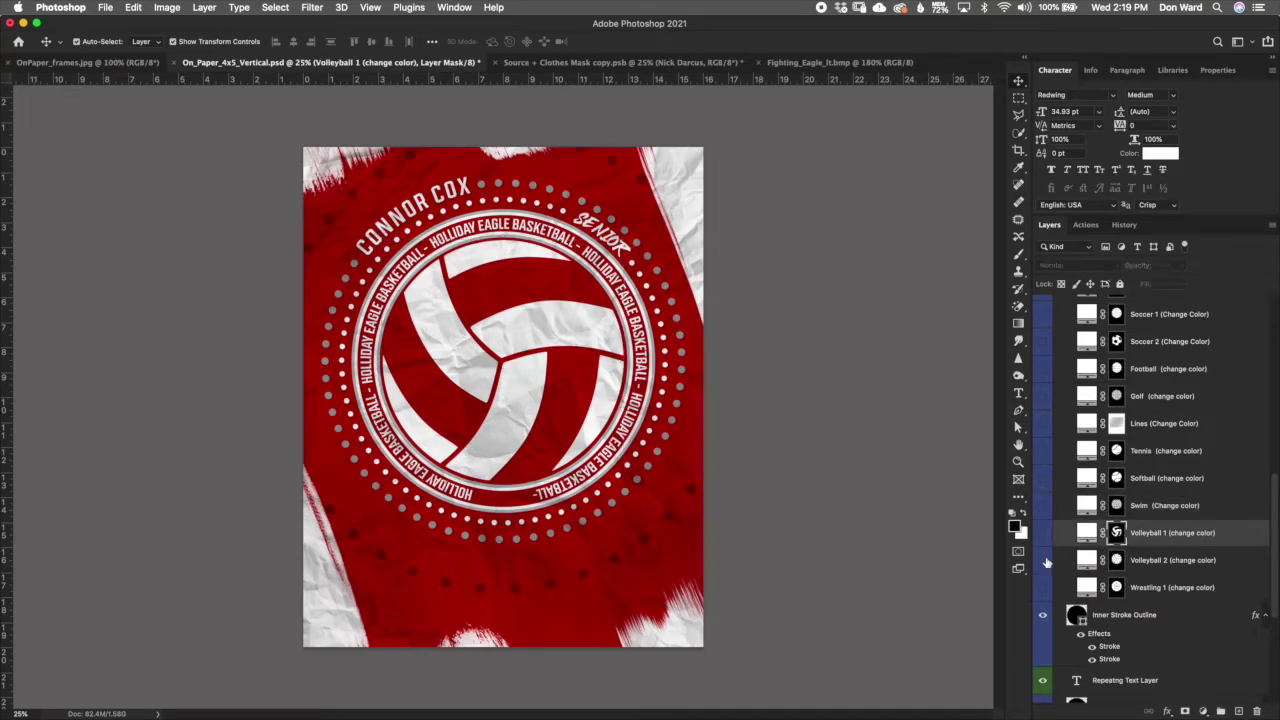
pyautogui.click(1043, 560)
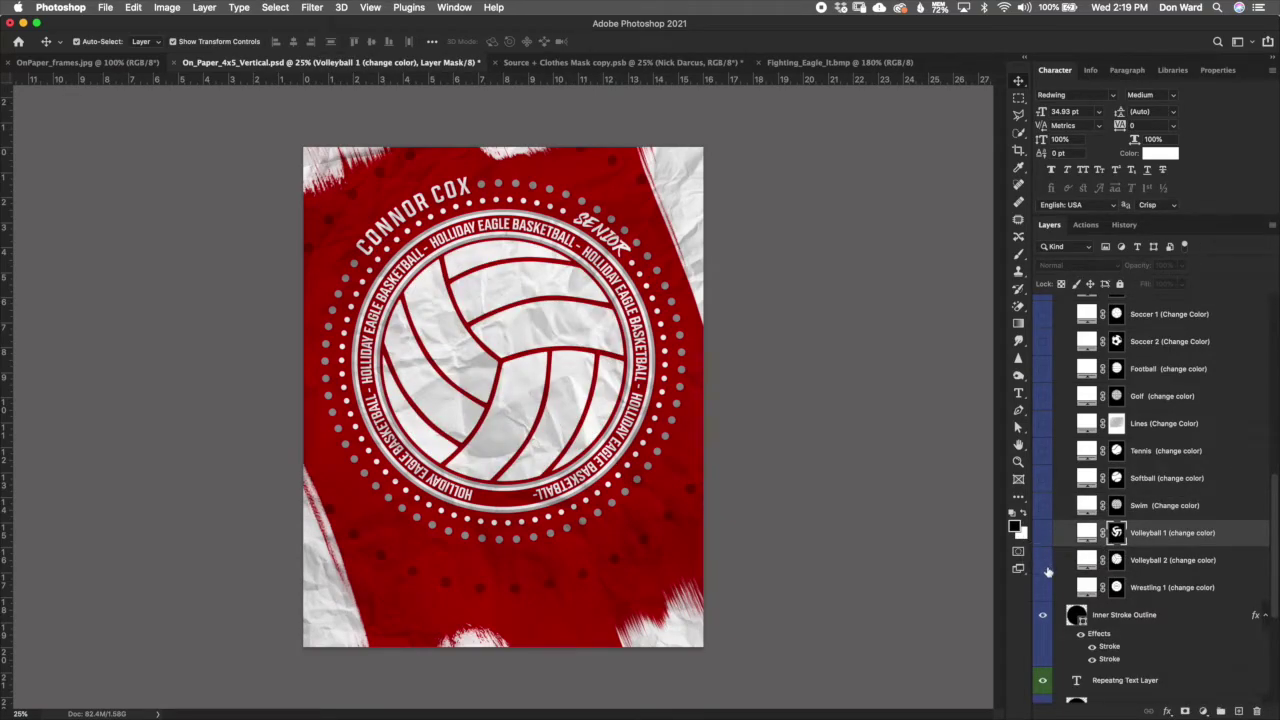
pyautogui.click(1043, 561)
pyautogui.click(1099, 636)
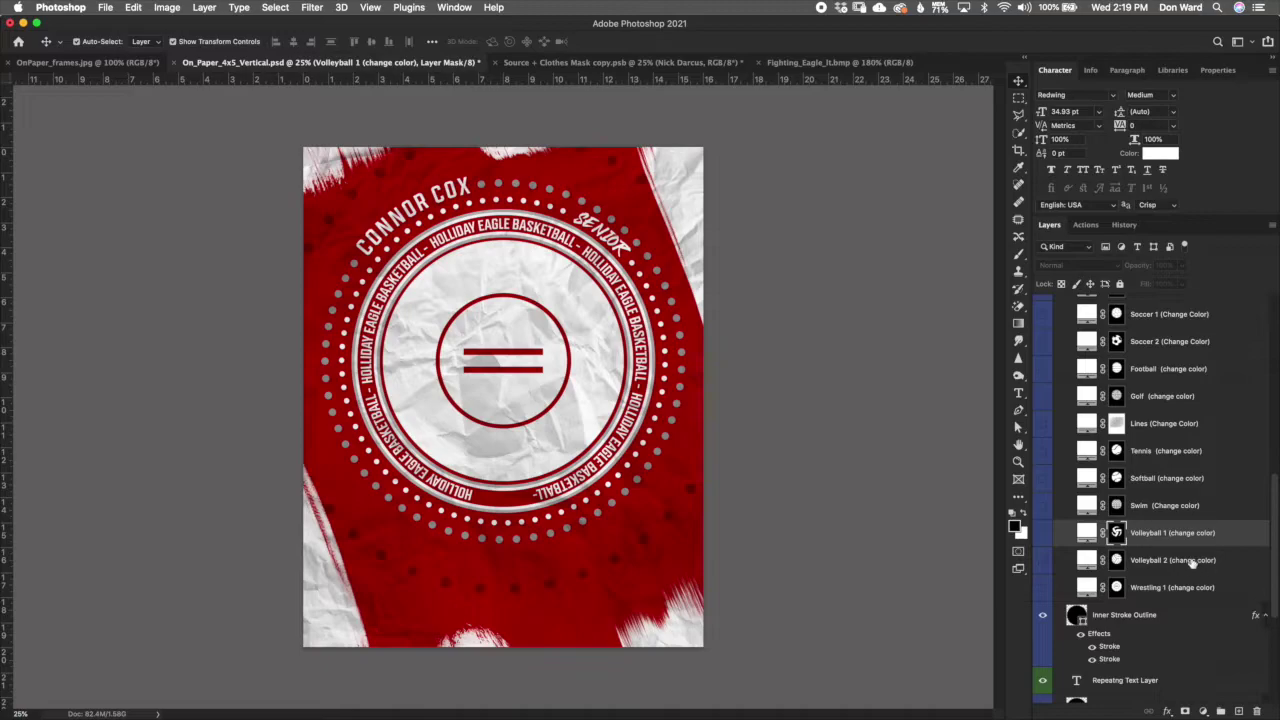
pyautogui.moveTo(1275, 597); pyautogui.dragTo(1271, 517)
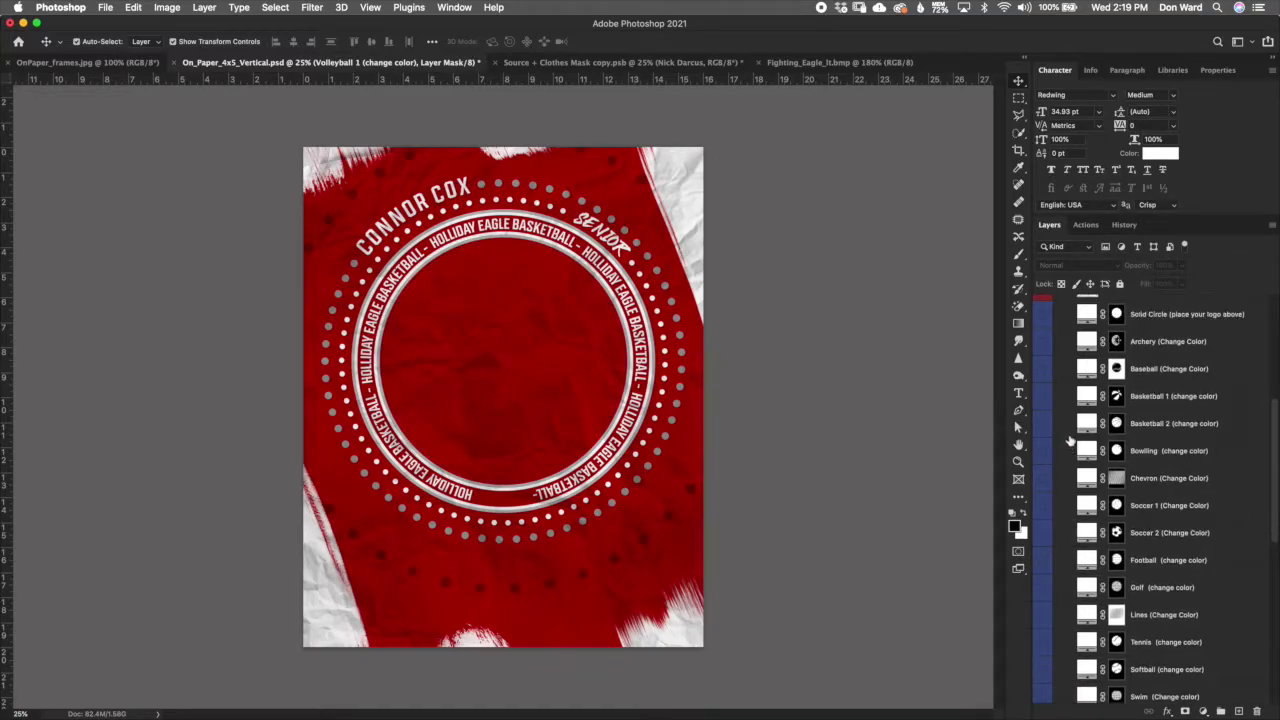
# Step: Show the Basketball 2 pattern and collapse the Sport/Pattern Options group
pyautogui.click(1043, 424)
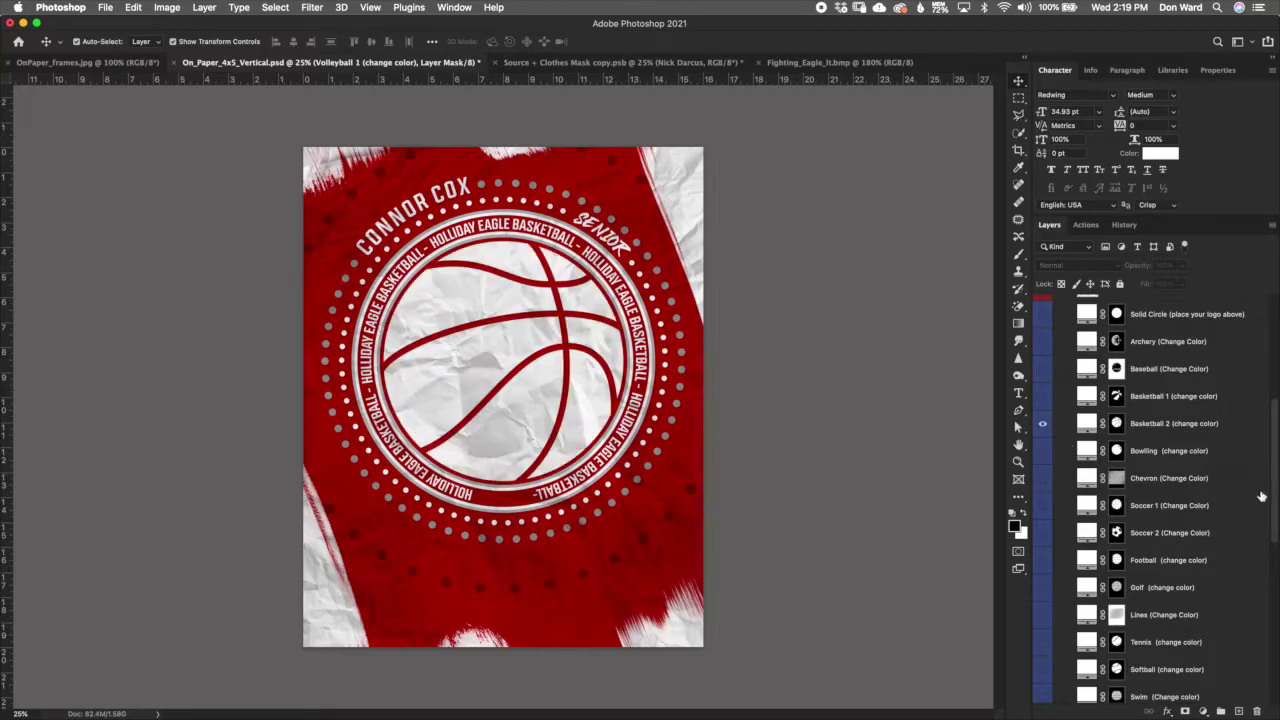
pyautogui.moveTo(1276, 562); pyautogui.dragTo(1276, 453)
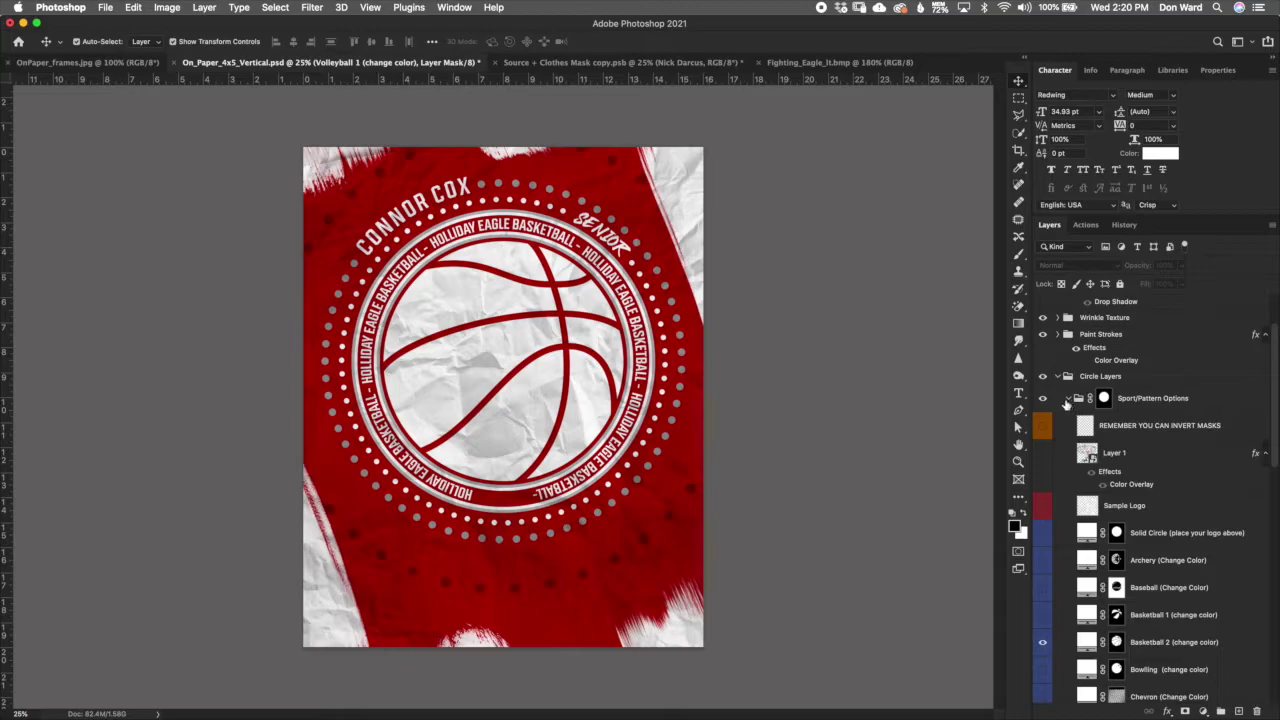
pyautogui.click(1067, 400)
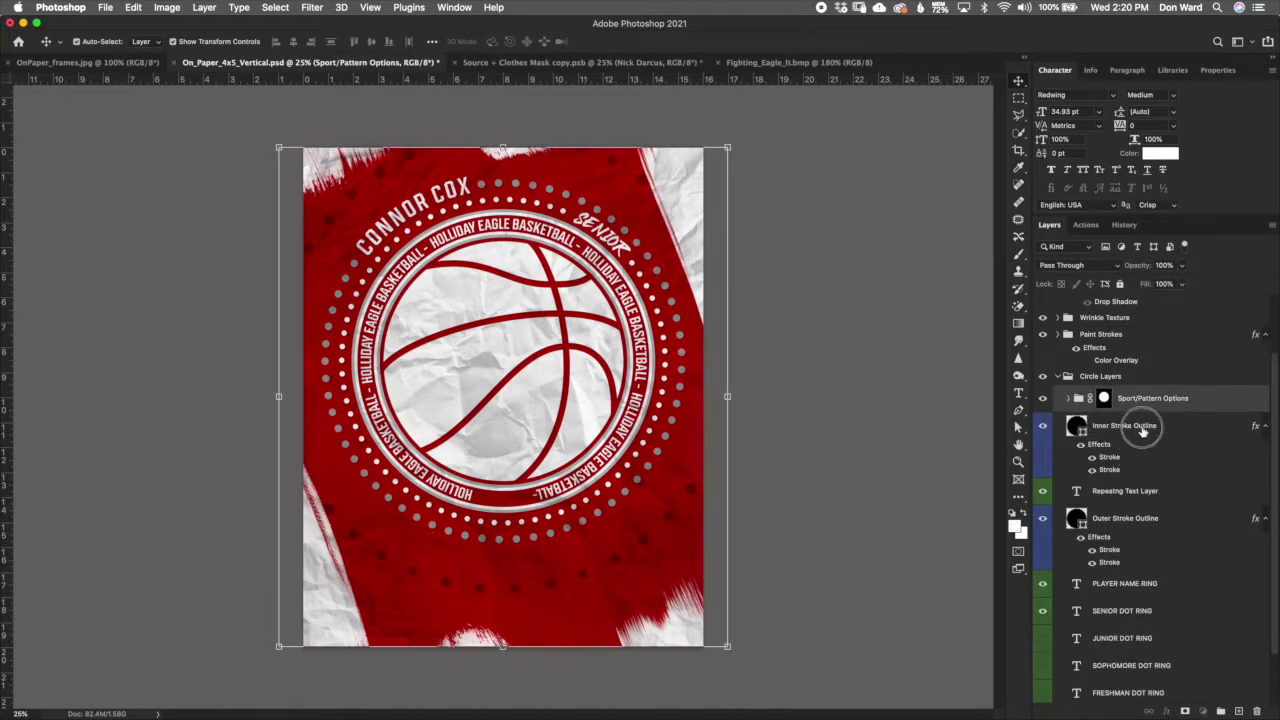
# Step: Zoom in on the rings and alternate between the Inner and Outer Stroke Outline layers, ending on Inner
pyautogui.click(1134, 434)
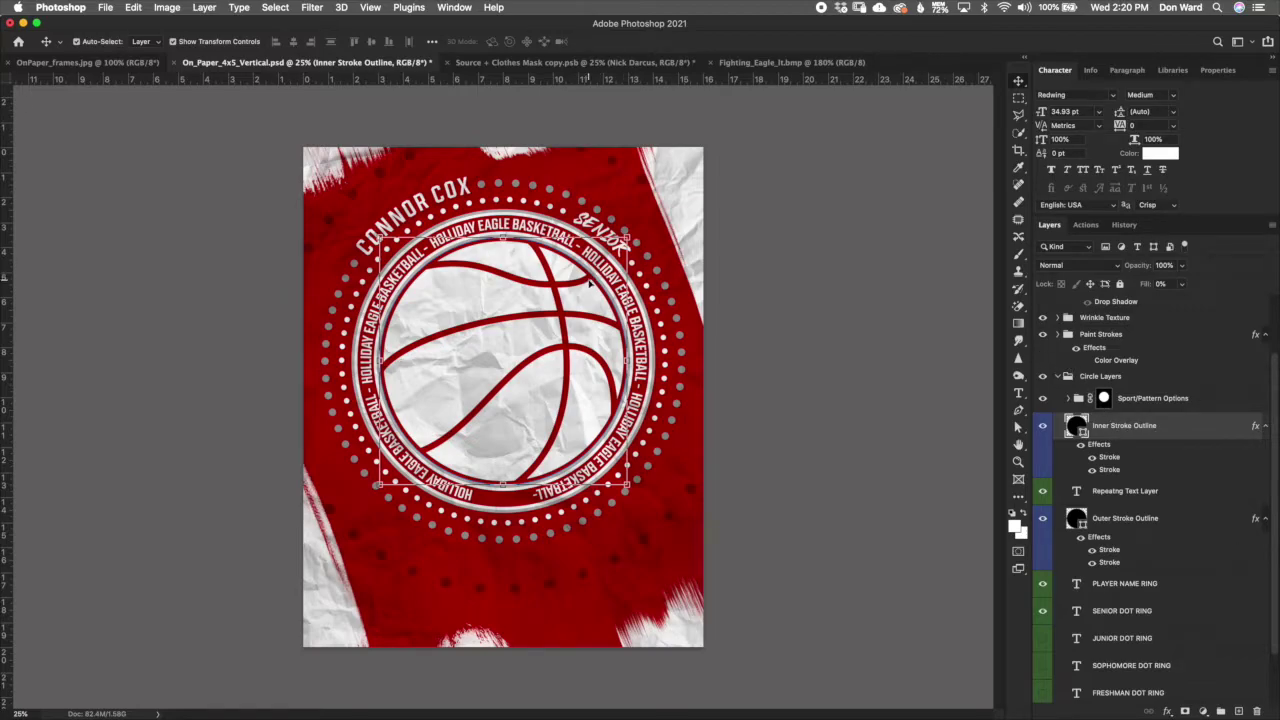
pyautogui.scroll(1, 603, 259)
pyautogui.scroll(3, 603, 259)
pyautogui.scroll(4, 650, 245)
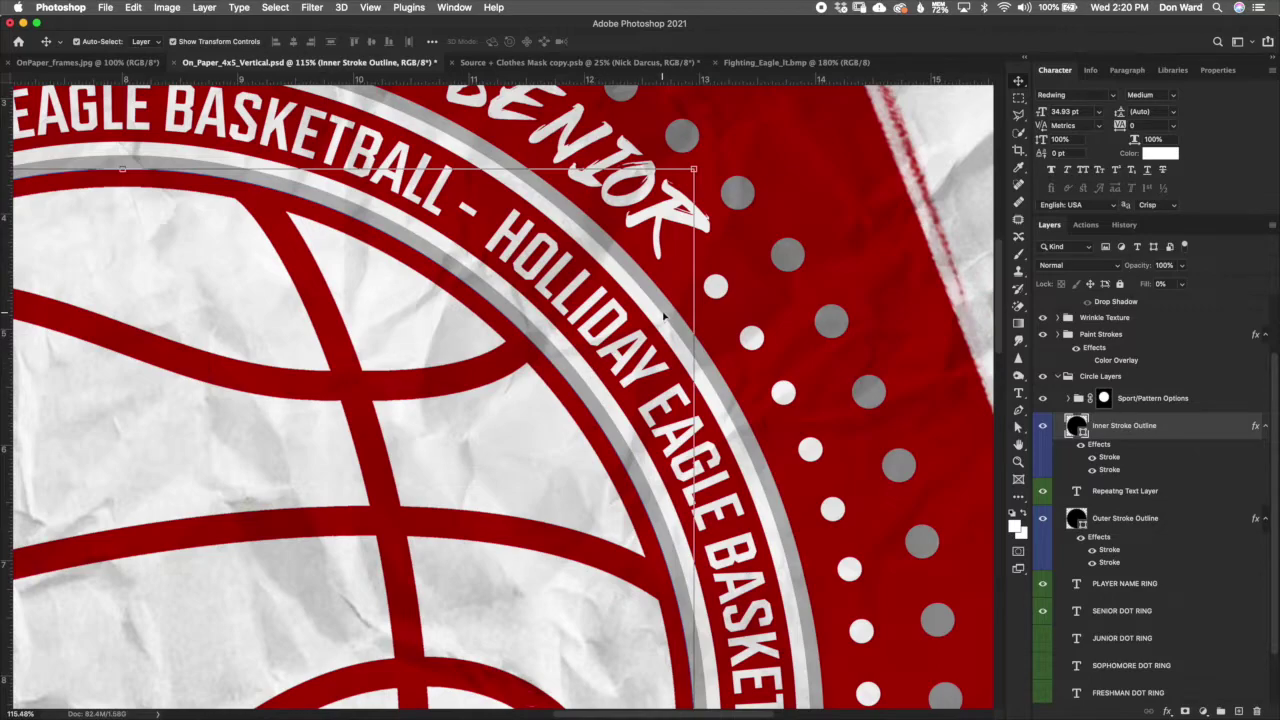
pyautogui.click(1160, 530)
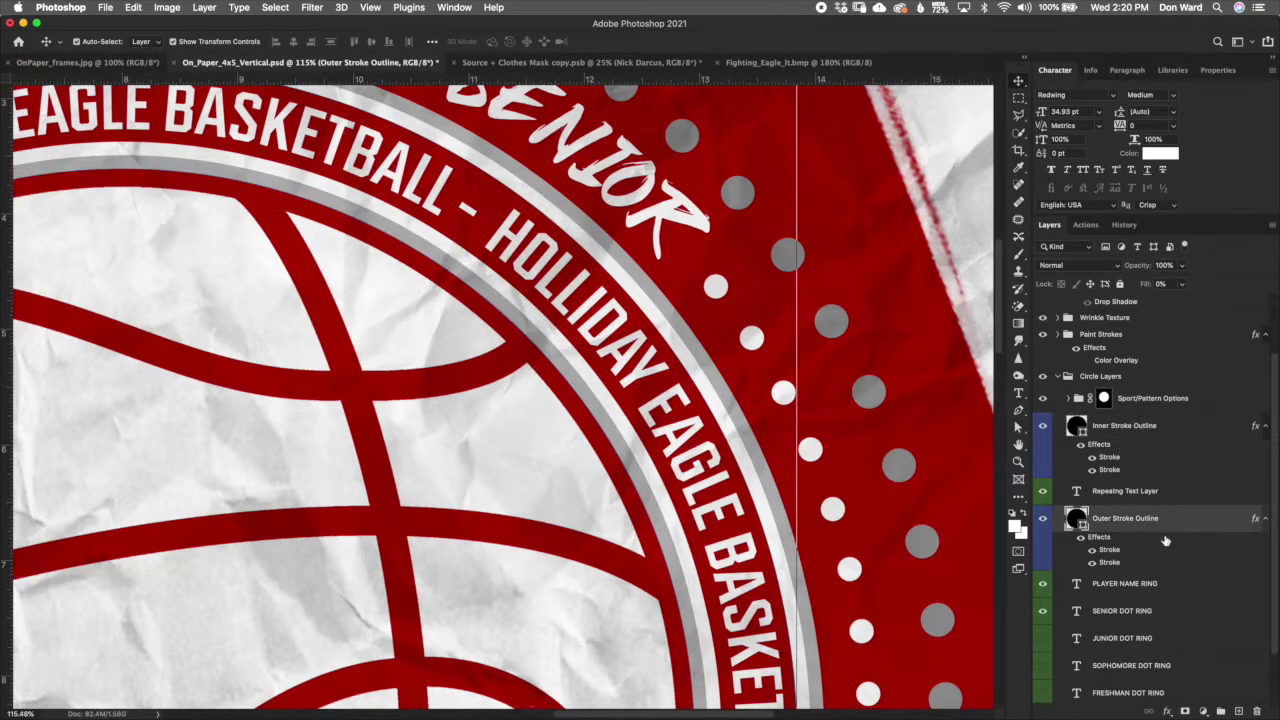
pyautogui.click(1136, 458)
pyautogui.click(1157, 537)
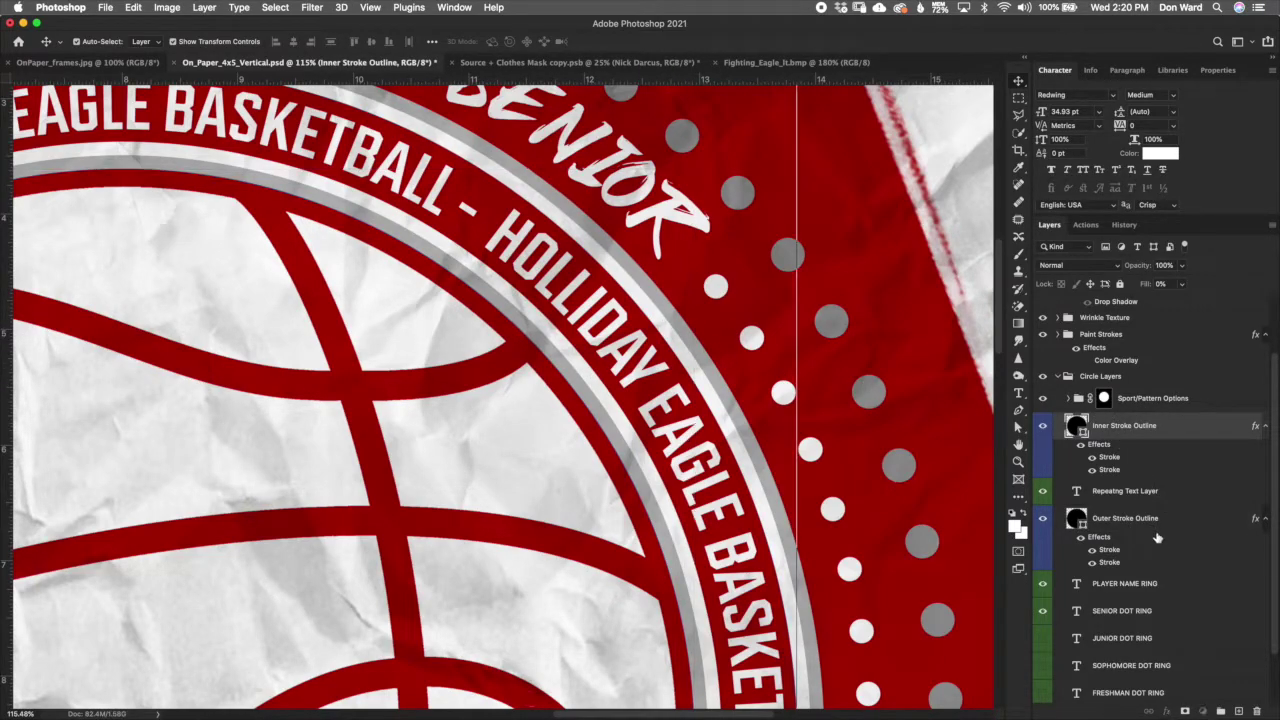
pyautogui.click(1140, 452)
pyautogui.click(1159, 525)
pyautogui.click(1148, 464)
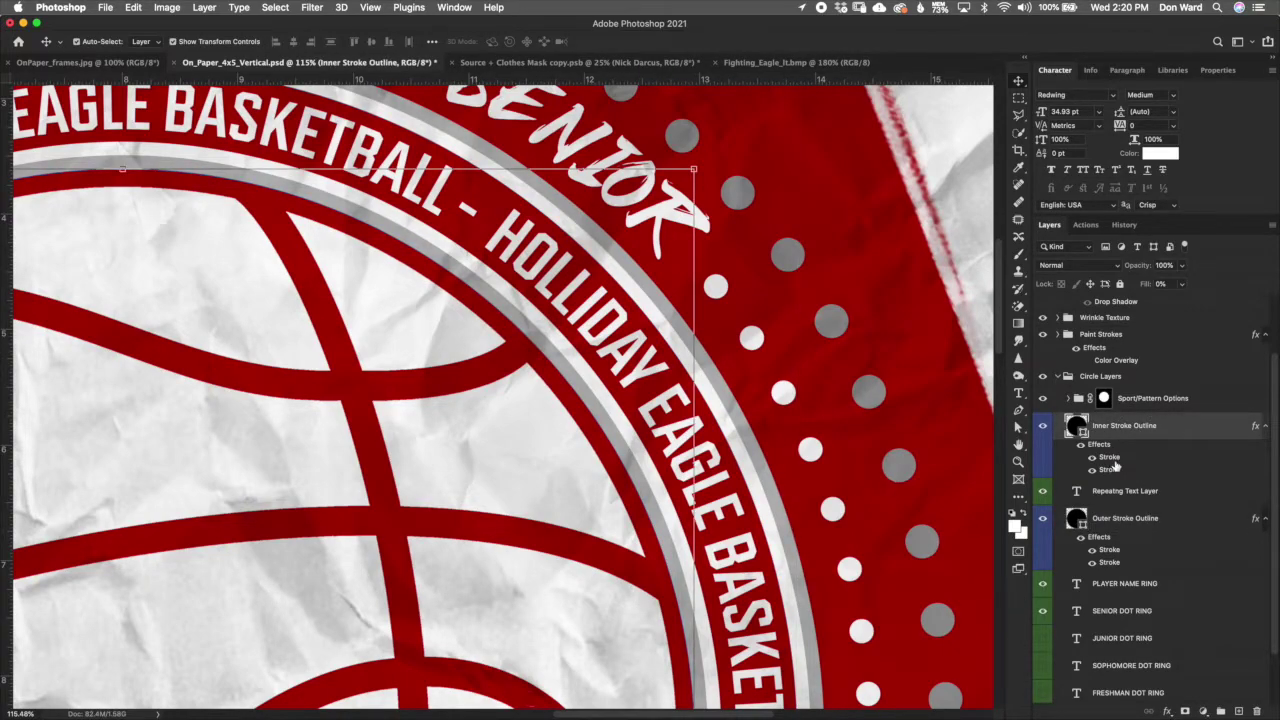
# Step: Open the Inner Stroke Outline layer style and review its first and second stroke settings
pyautogui.doubleClick(1110, 458)
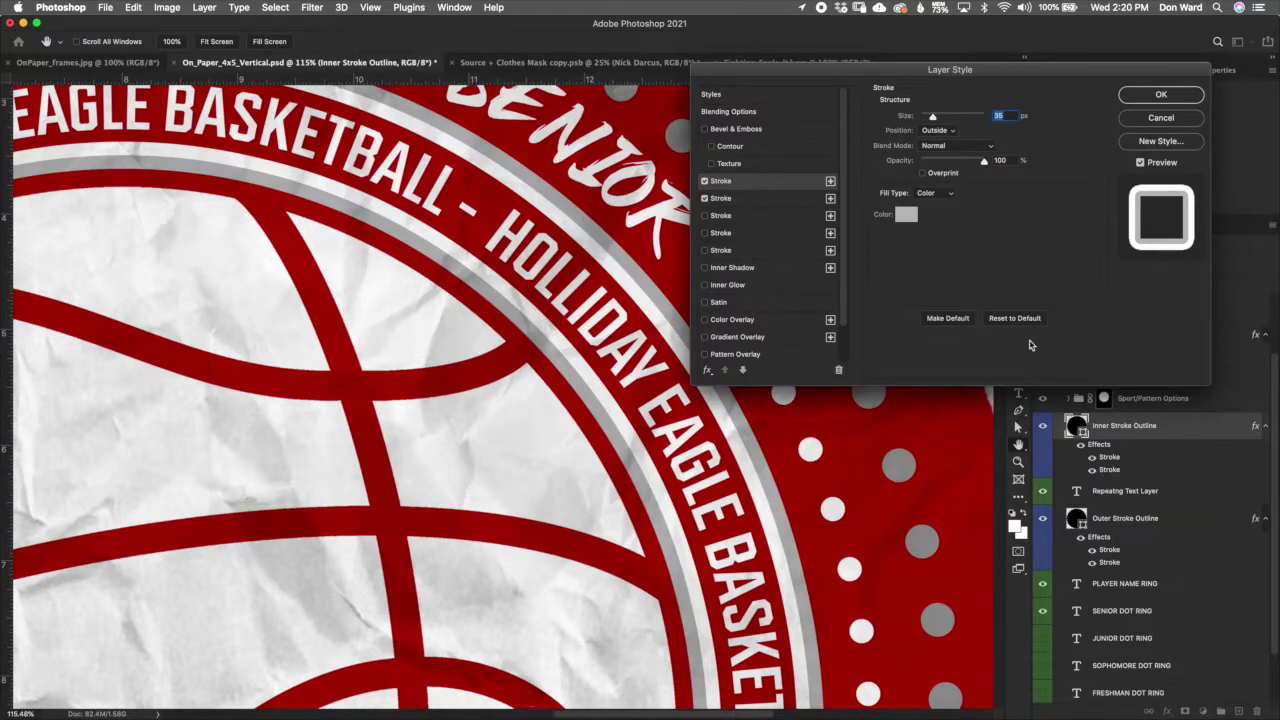
pyautogui.click(798, 200)
pyautogui.click(797, 185)
pyautogui.click(799, 200)
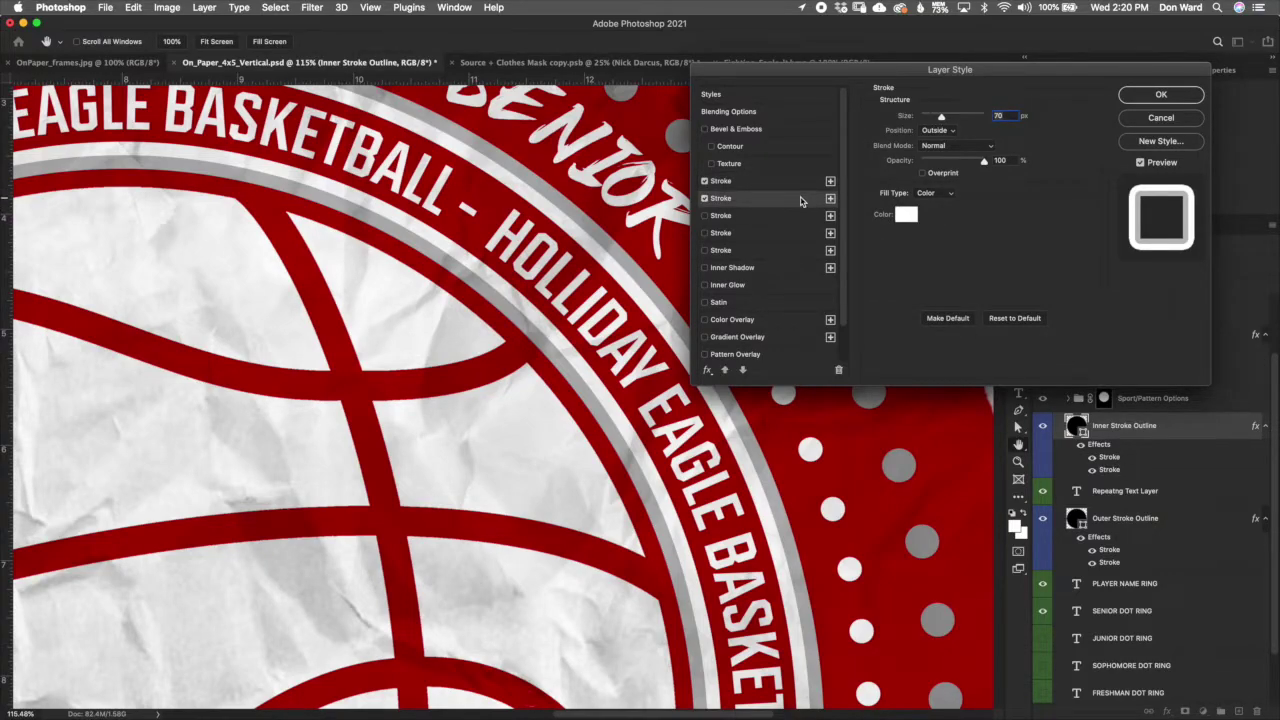
pyautogui.click(798, 181)
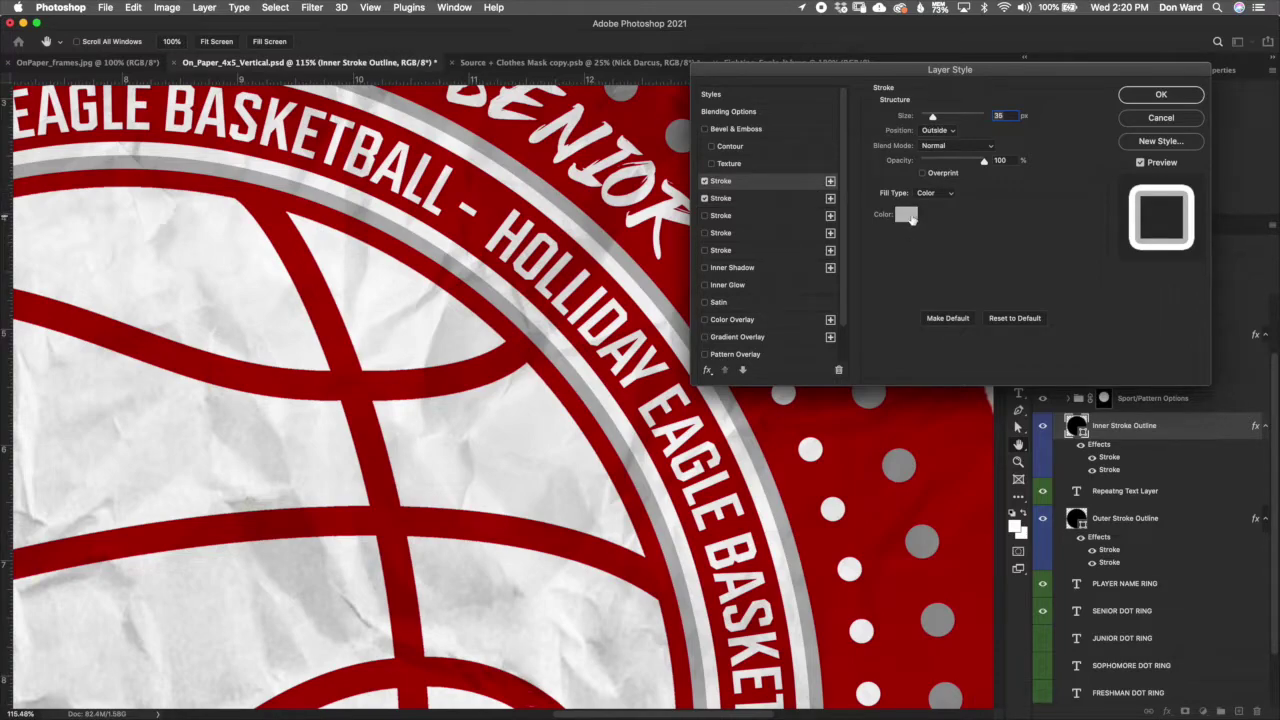
# Step: Try red and green for the grey stroke, then discard all stroke changes and close the dialog
pyautogui.click(908, 216)
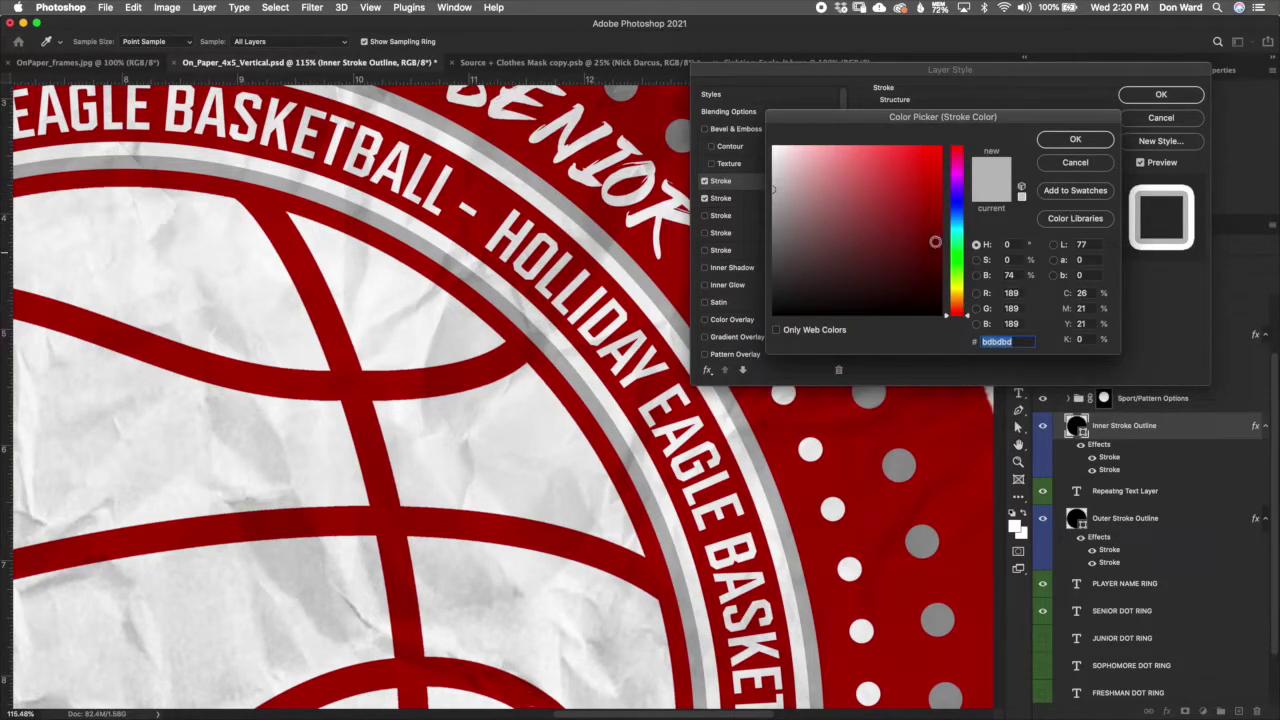
pyautogui.click(922, 208)
pyautogui.click(858, 207)
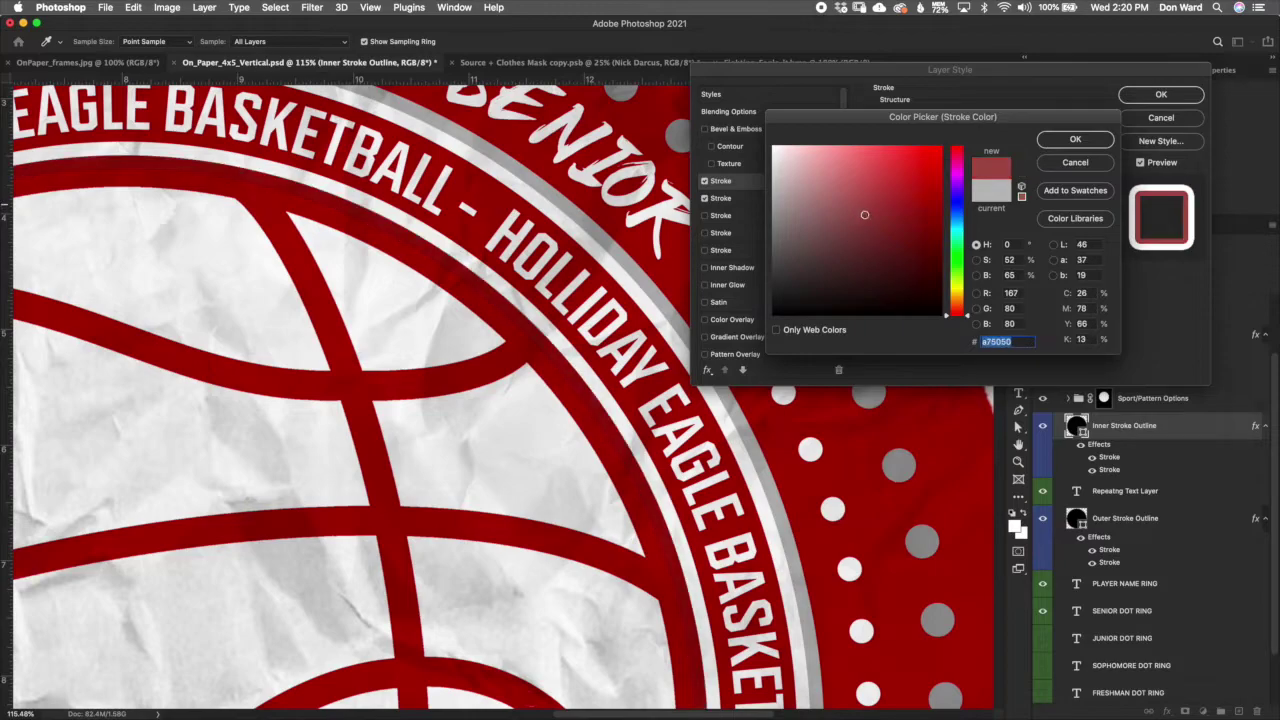
pyautogui.click(958, 262)
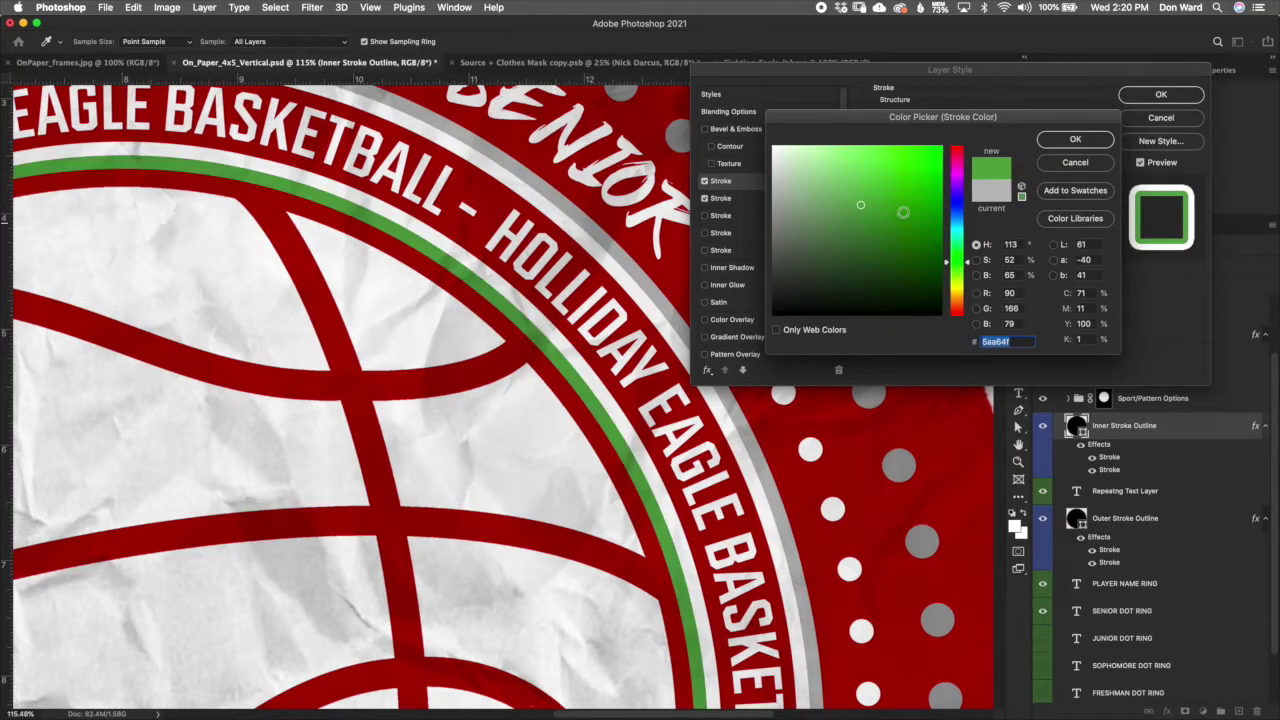
pyautogui.click(1087, 166)
pyautogui.click(786, 198)
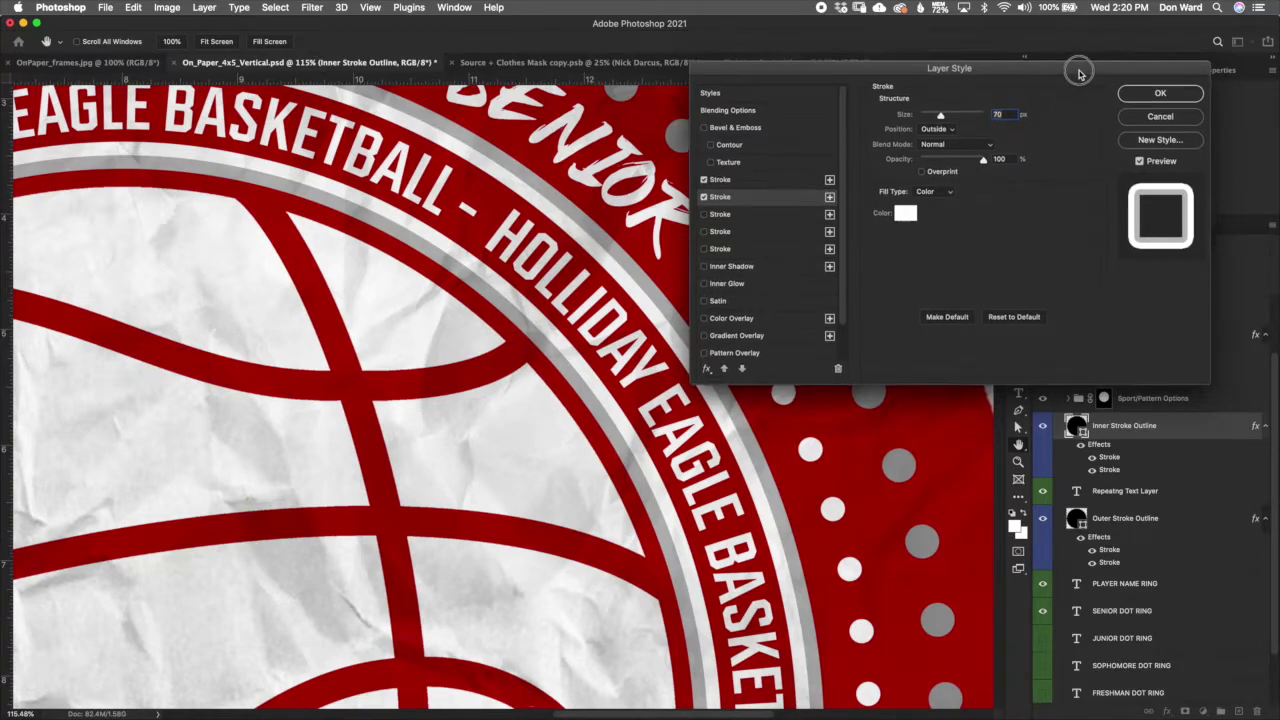
pyautogui.moveTo(1074, 69); pyautogui.dragTo(1080, 56)
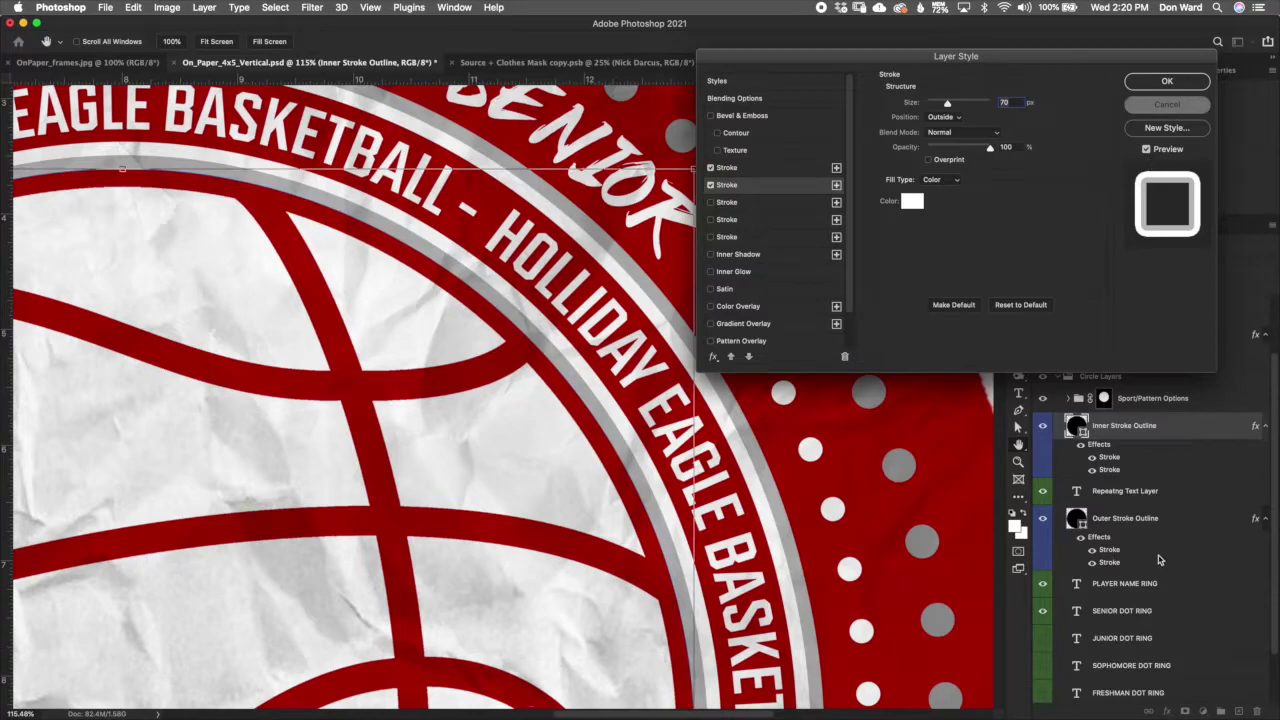
pyautogui.click(1169, 105)
# Step: Toggle the Outer Stroke Outline's grey second stroke off and back on to compare
pyautogui.click(1168, 536)
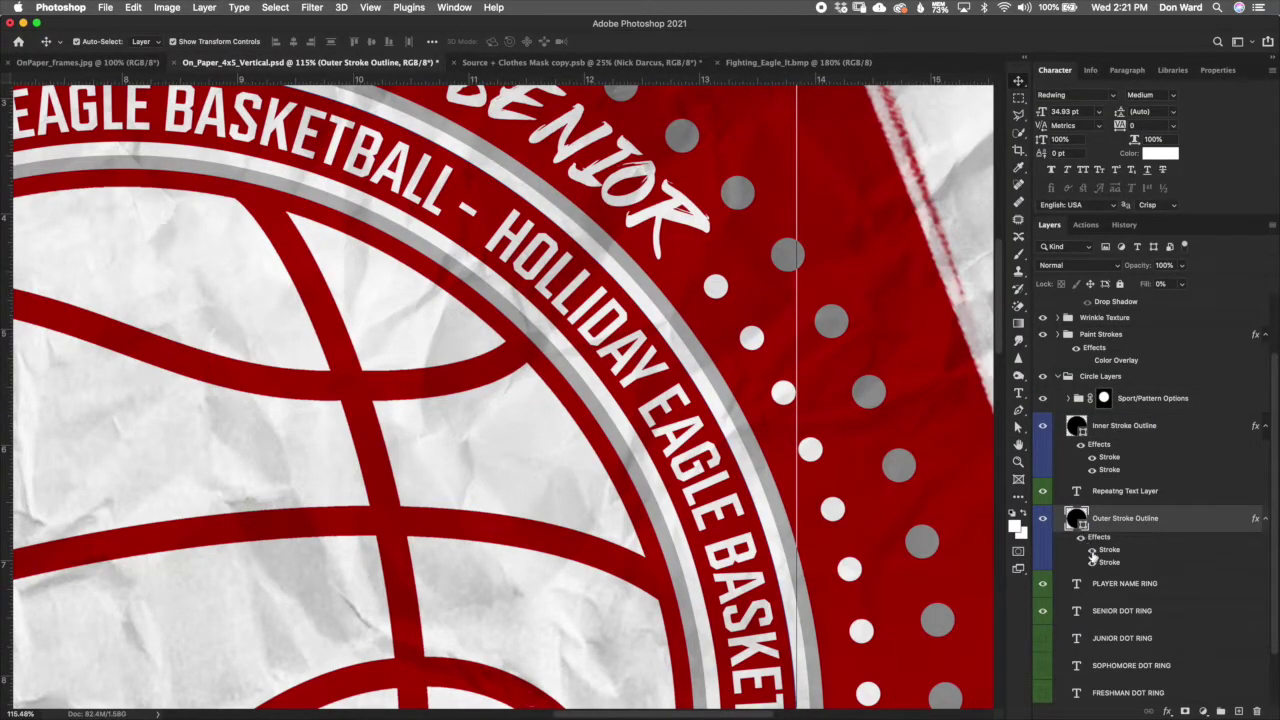
pyautogui.click(1093, 563)
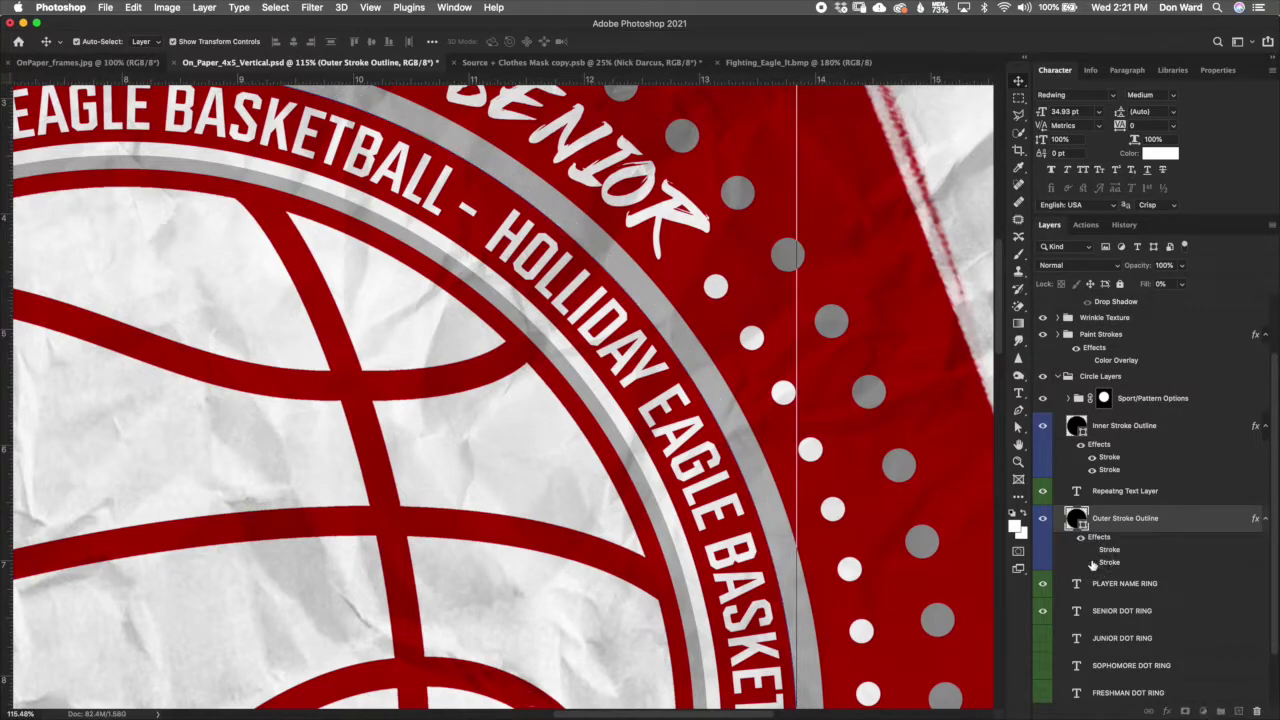
pyautogui.click(1093, 564)
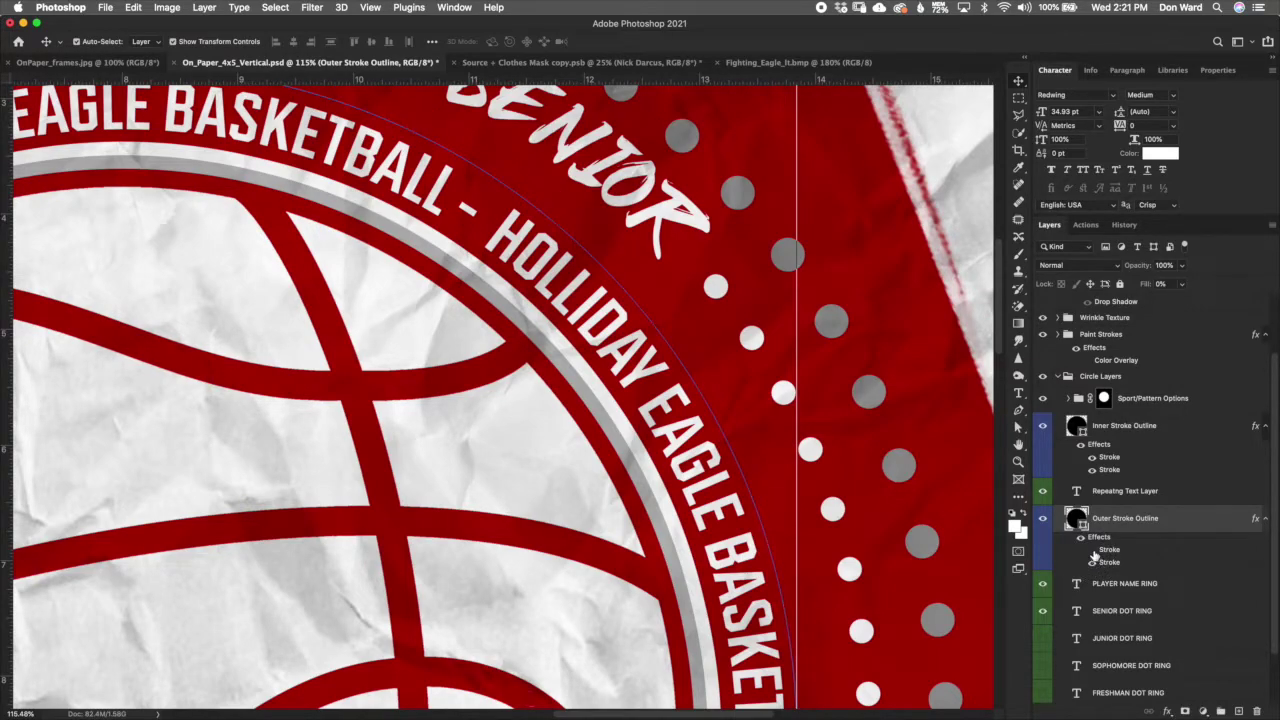
pyautogui.click(1093, 560)
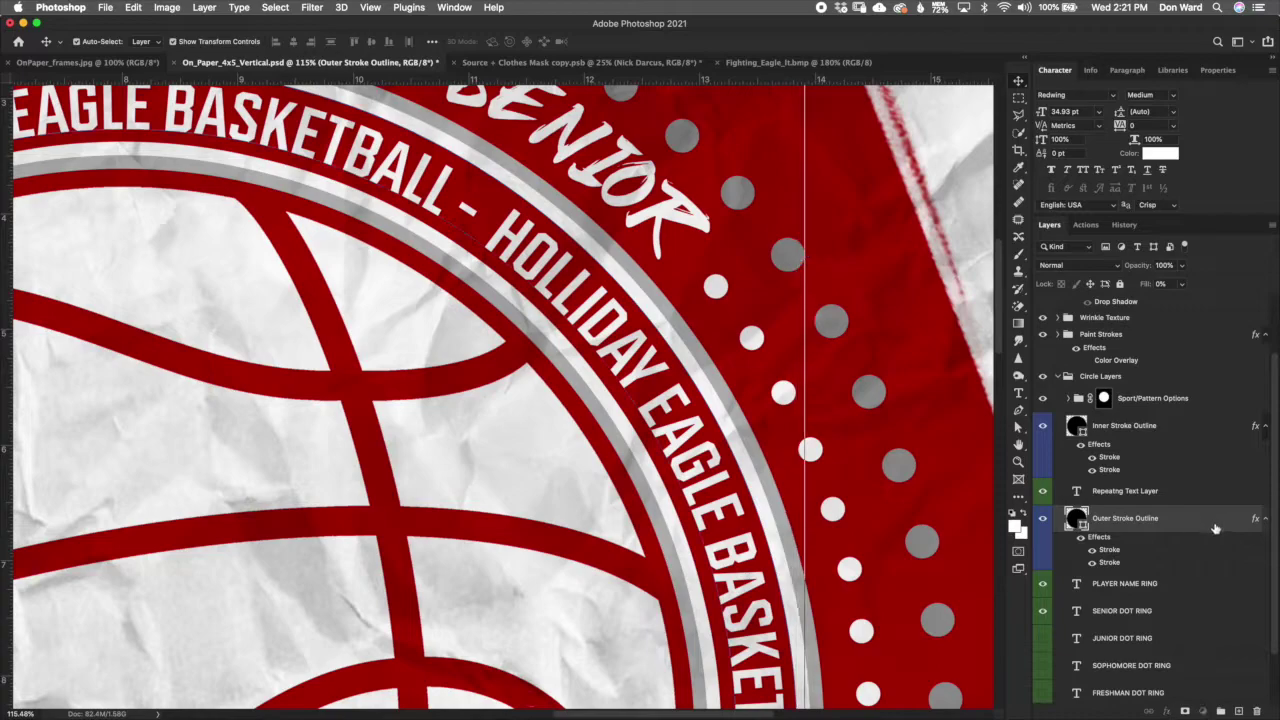
# Step: Select the Repeatng Text Layer and zoom out to view the whole badge
pyautogui.hotkey('alt', ']')
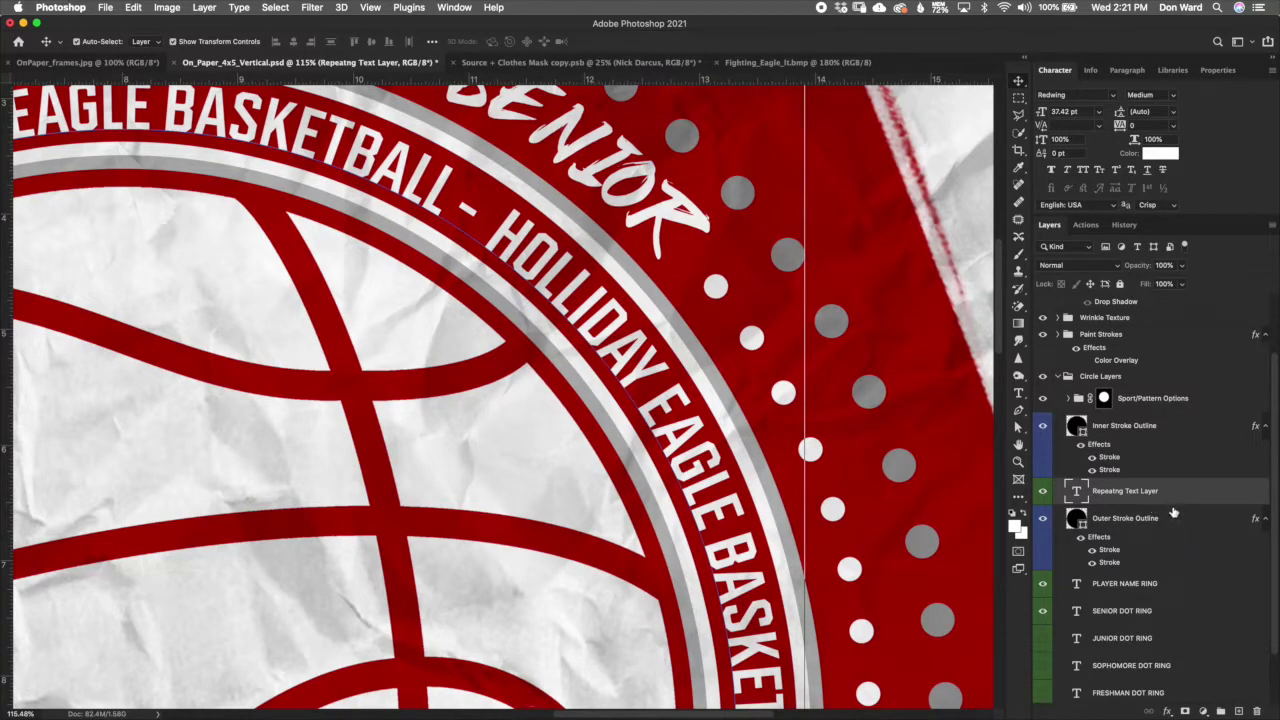
pyautogui.scroll(-3, 708, 392)
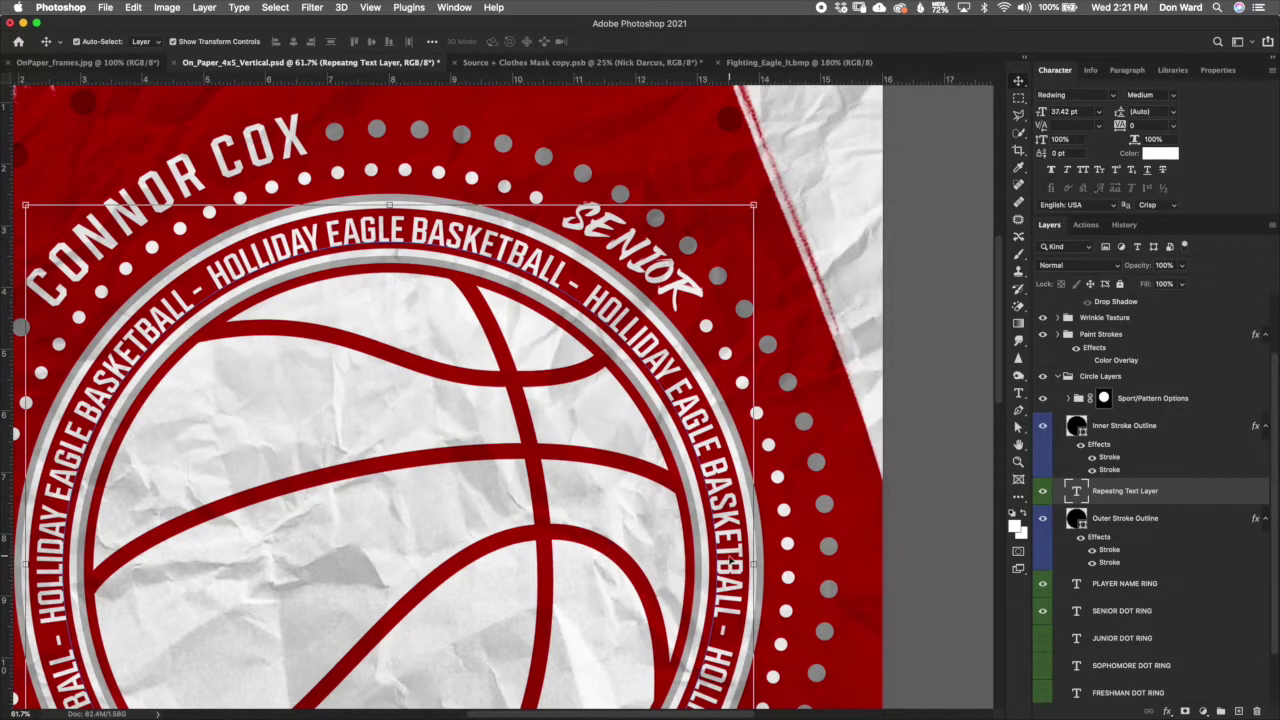
pyautogui.scroll(-3, 735, 563)
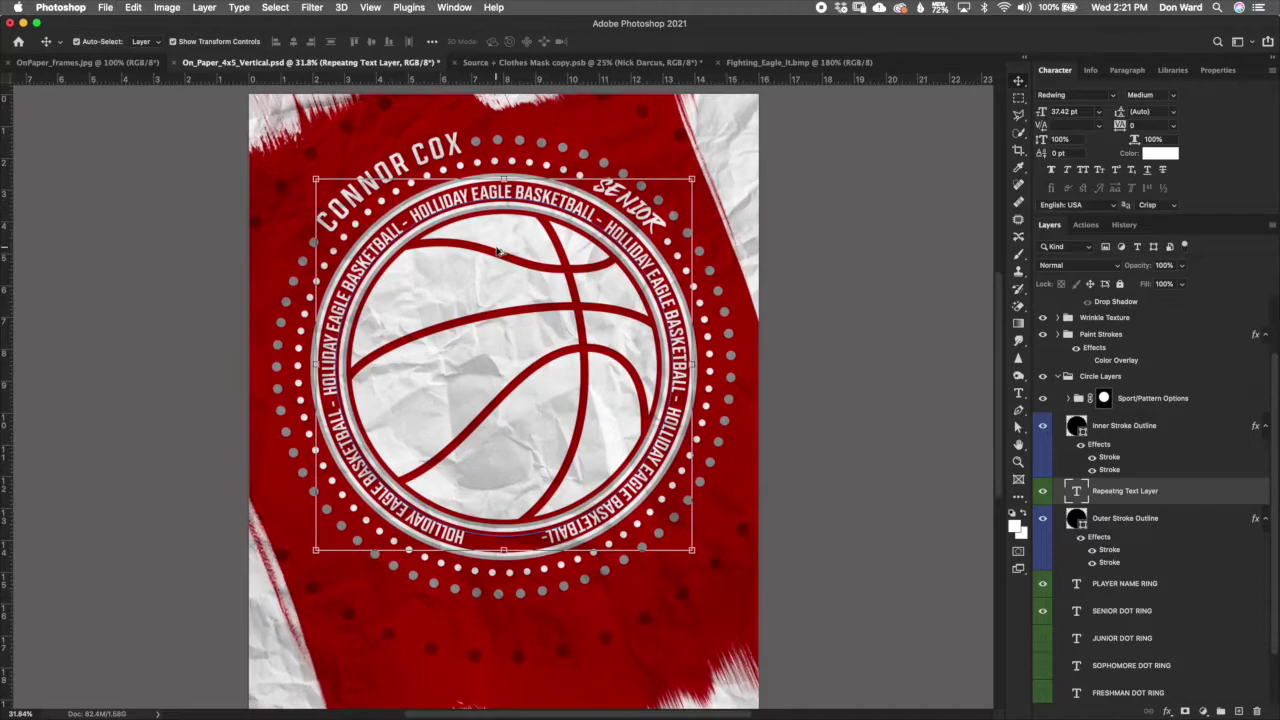
pyautogui.scroll(1, 500, 253)
pyautogui.scroll(1, 500, 253)
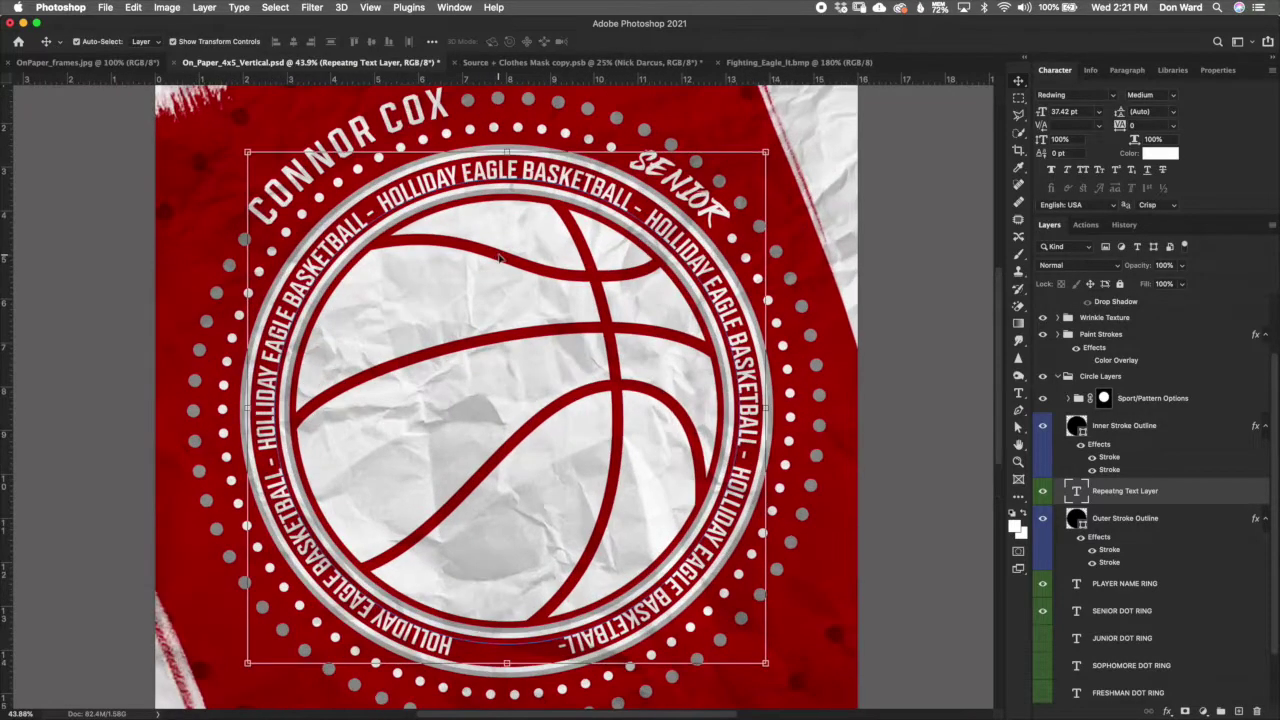
# Step: Retype the ring's path text as 'HOLLIDAY EAGLE BASKETBALL -' and select the new phrase
pyautogui.doubleClick(1077, 492)
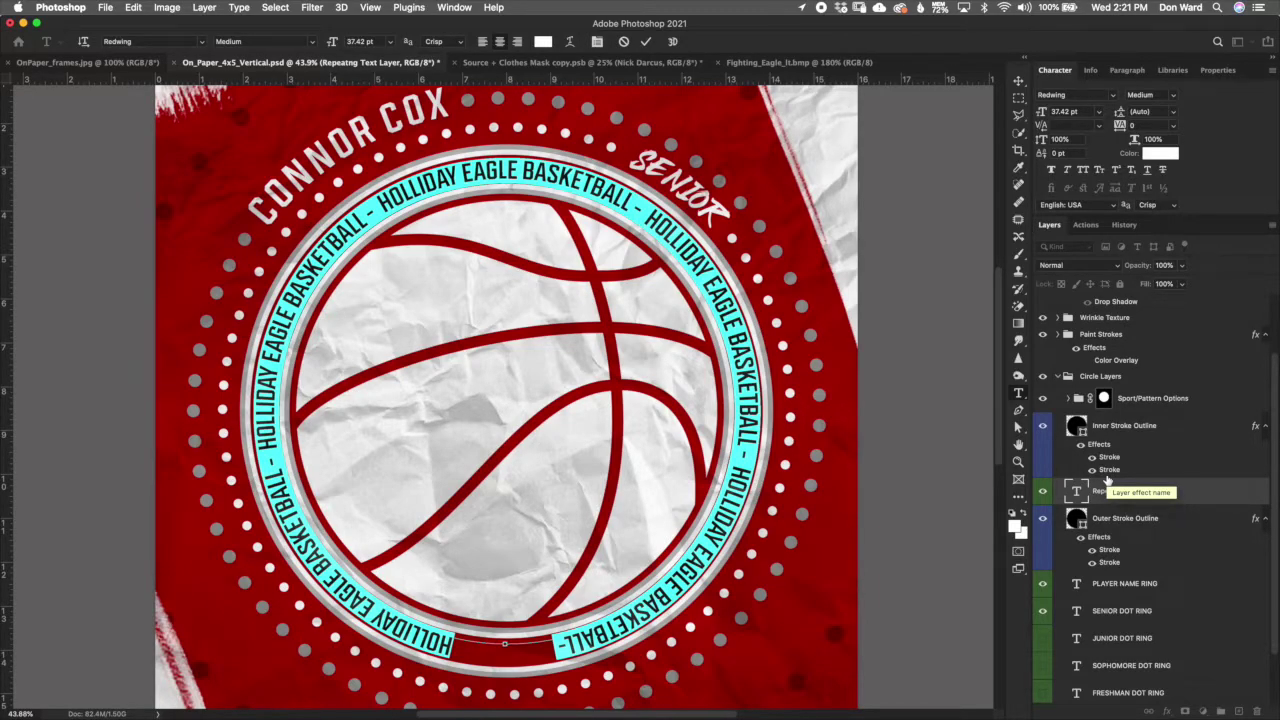
pyautogui.write('HOLL')
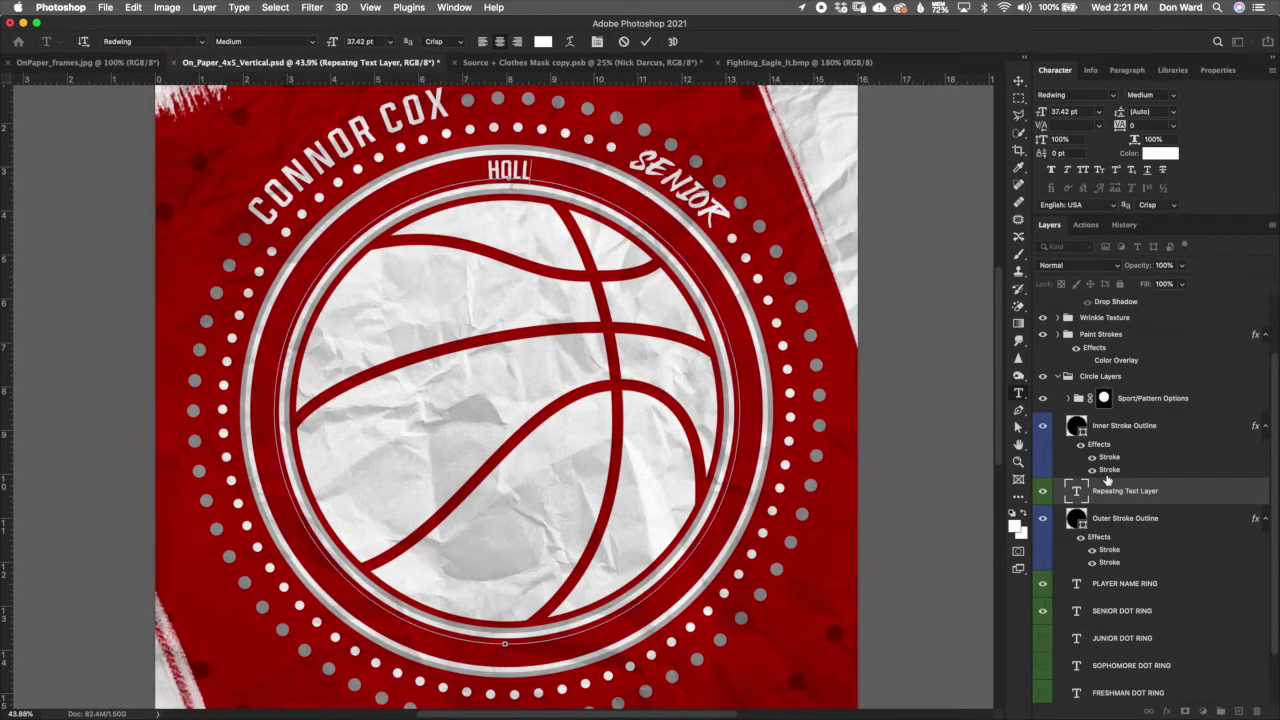
pyautogui.write('IDAY')
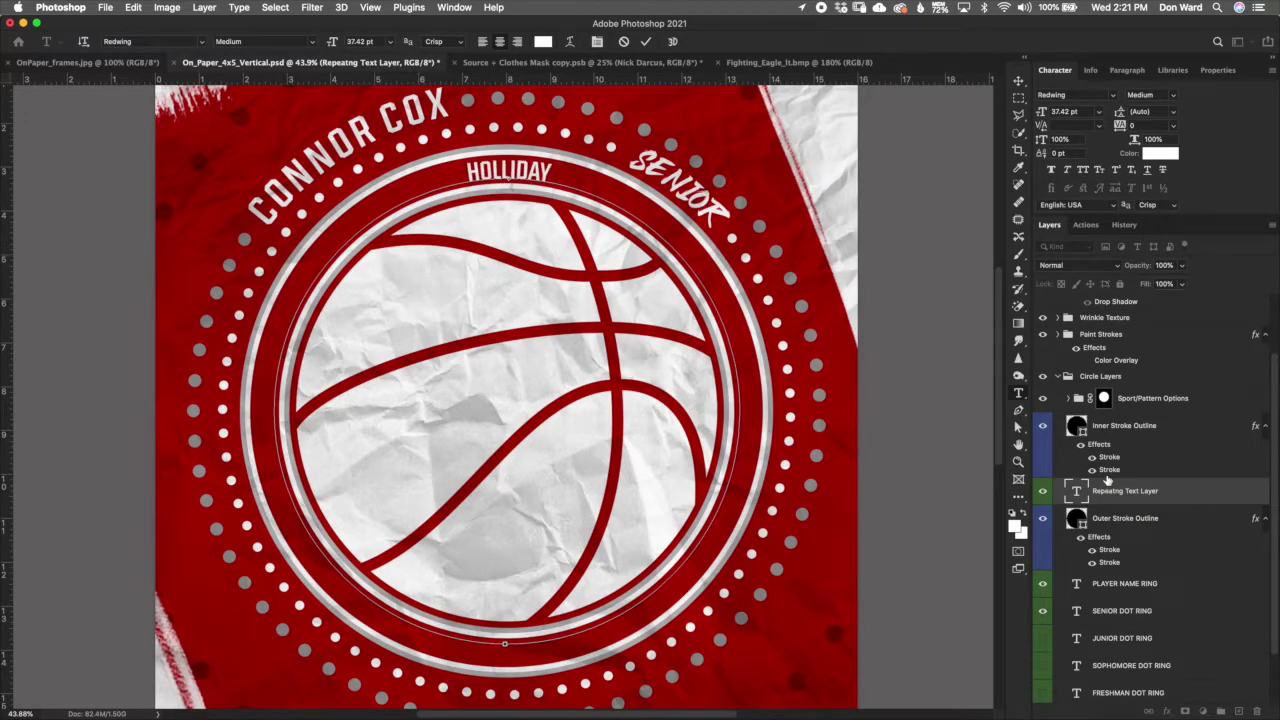
pyautogui.write(' EAGL')
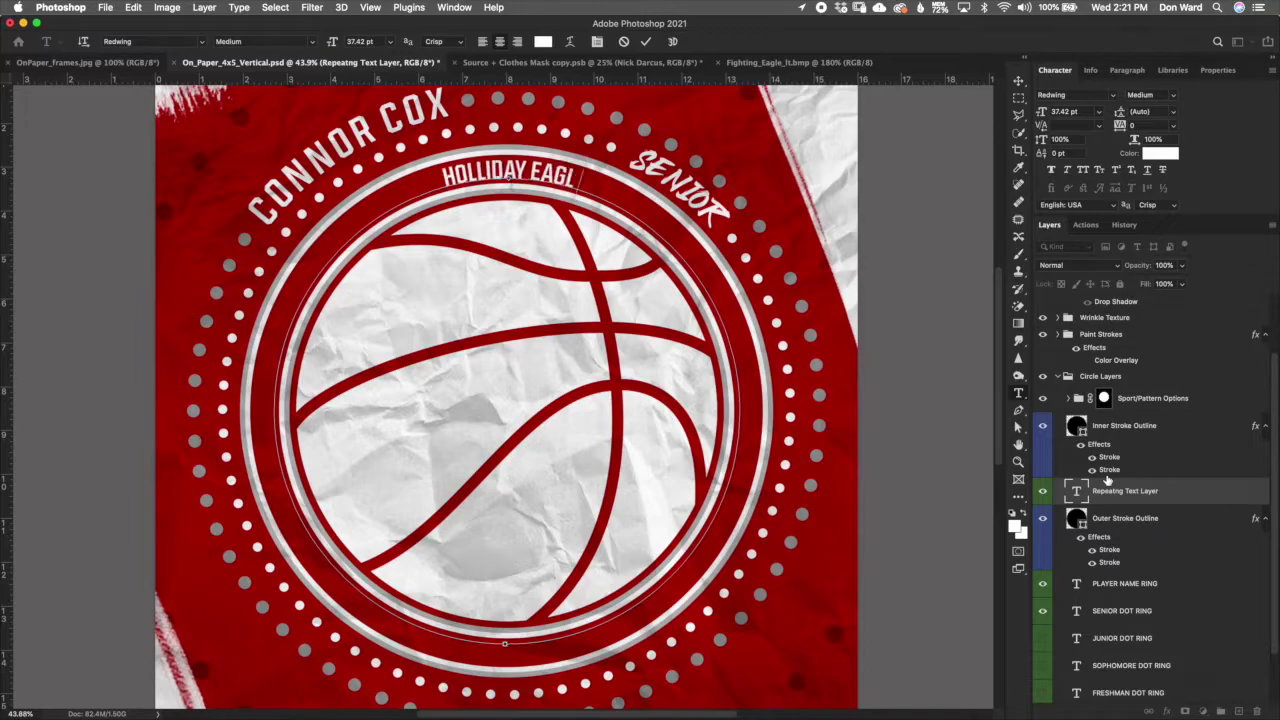
pyautogui.write('E BASKE')
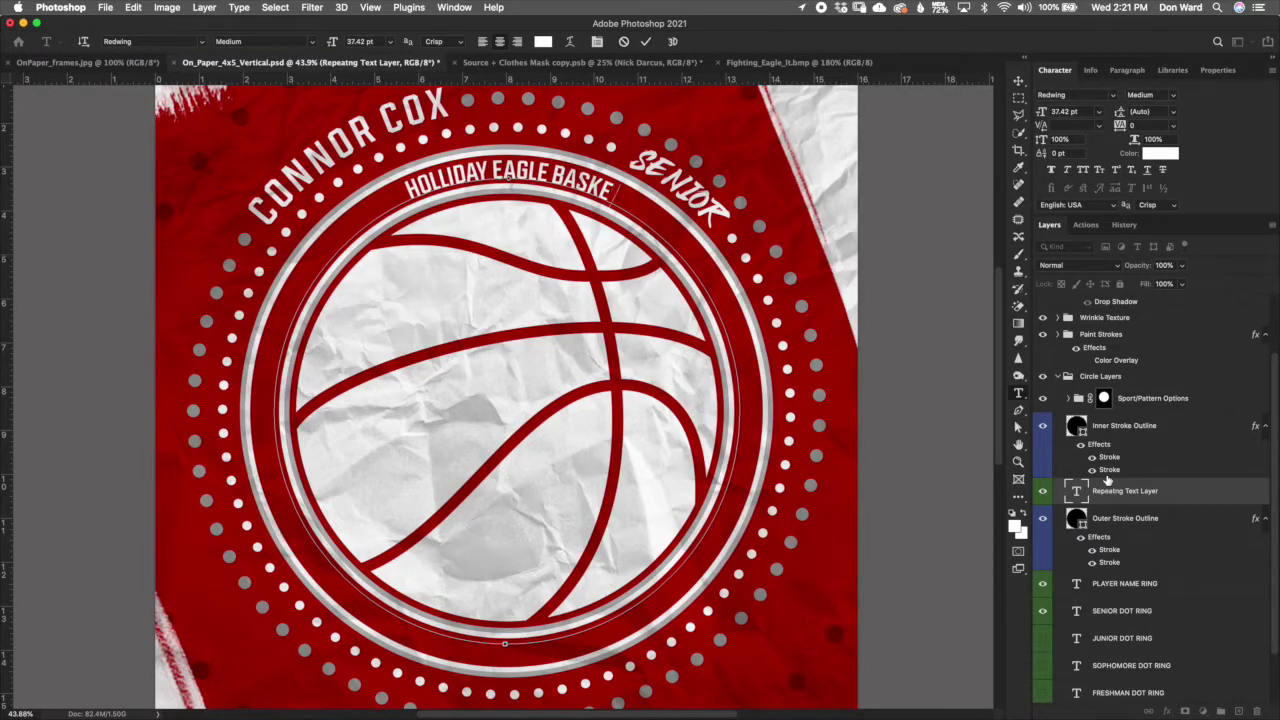
pyautogui.write('TBALL')
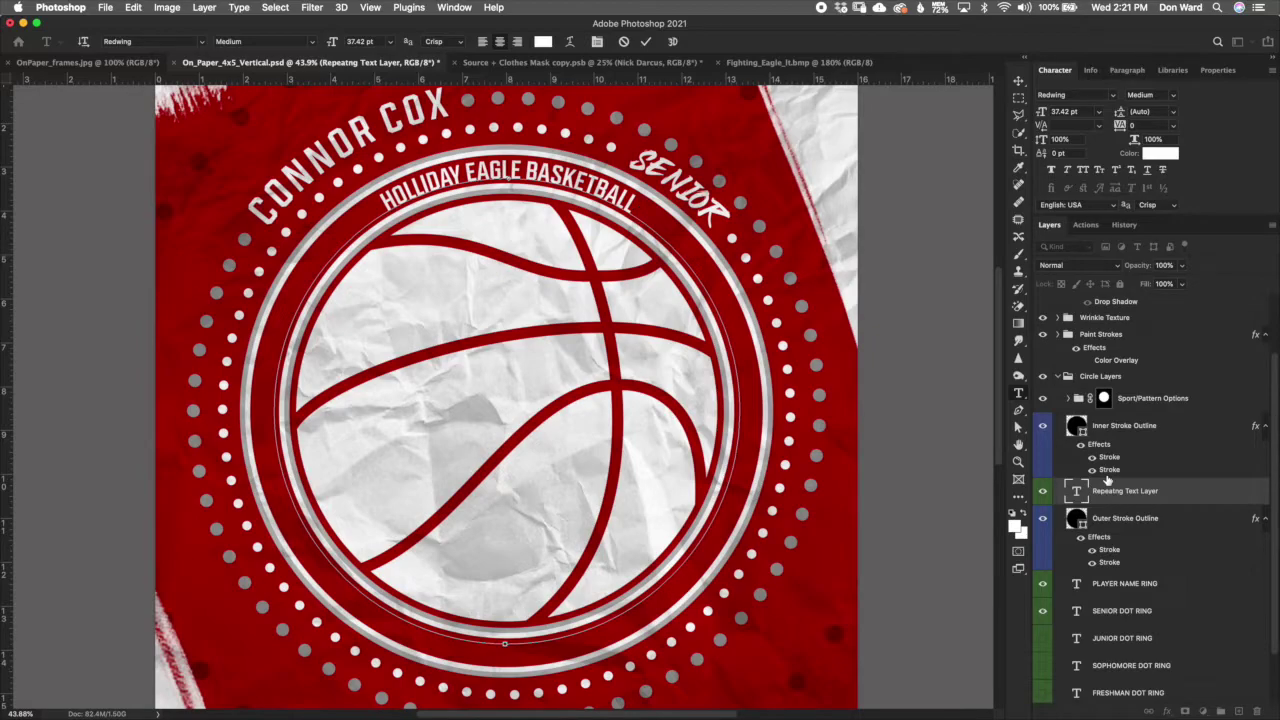
pyautogui.write('-')
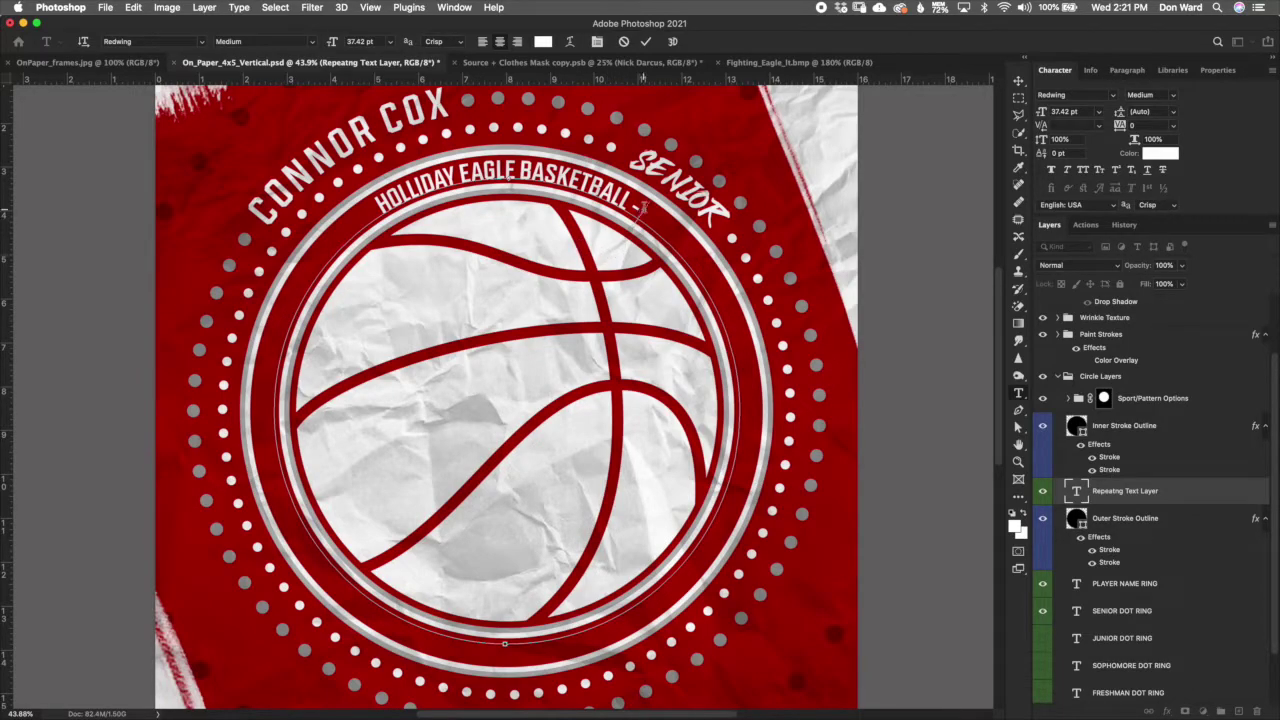
pyautogui.moveTo(640, 210); pyautogui.dragTo(365, 208)
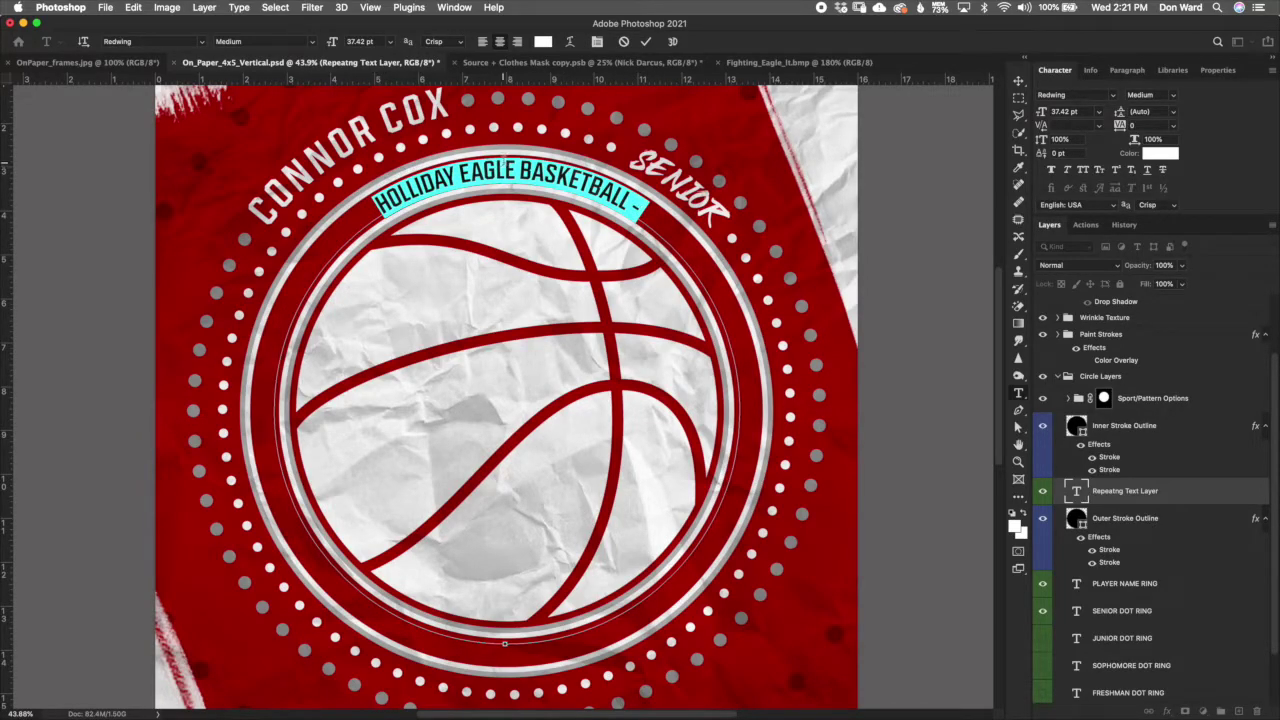
# Step: Copy the 'HOLLIDAY EAGLE BASKETBALL -' phrase and paste repeated copies around the ring, undoing the last extra paste
pyautogui.rightClick(508, 170)
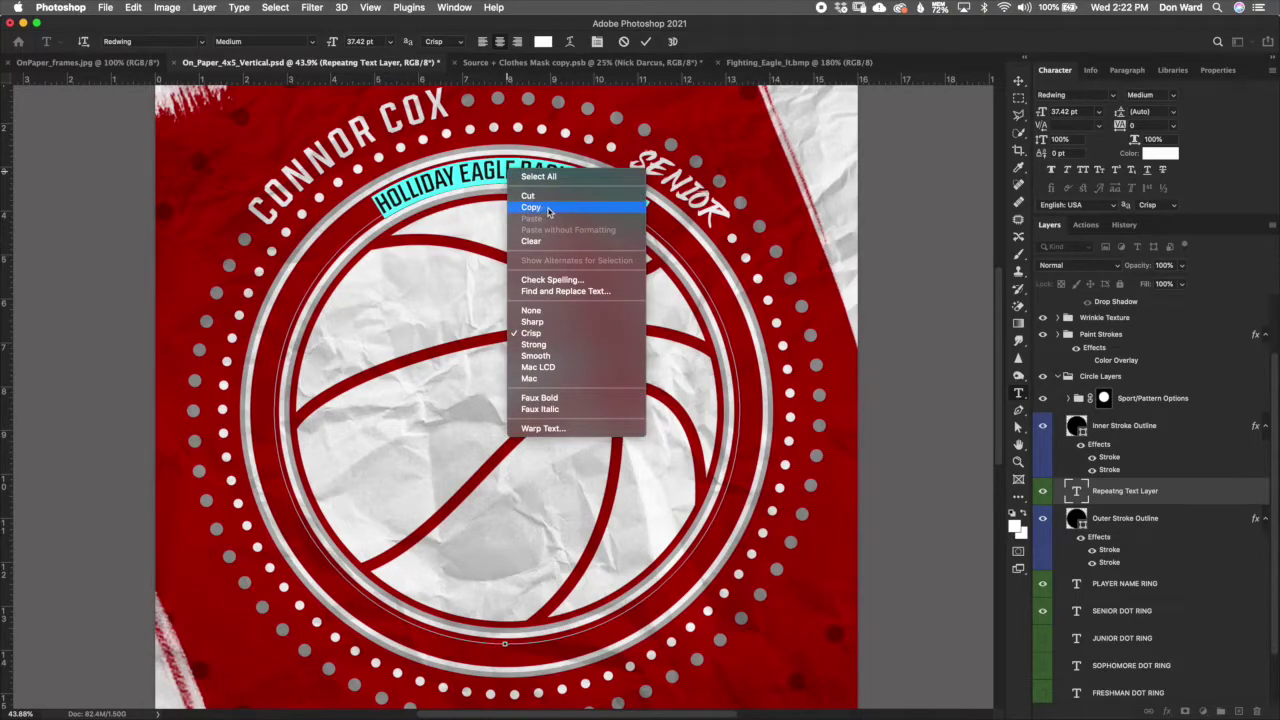
pyautogui.click(547, 208)
pyautogui.click(651, 210)
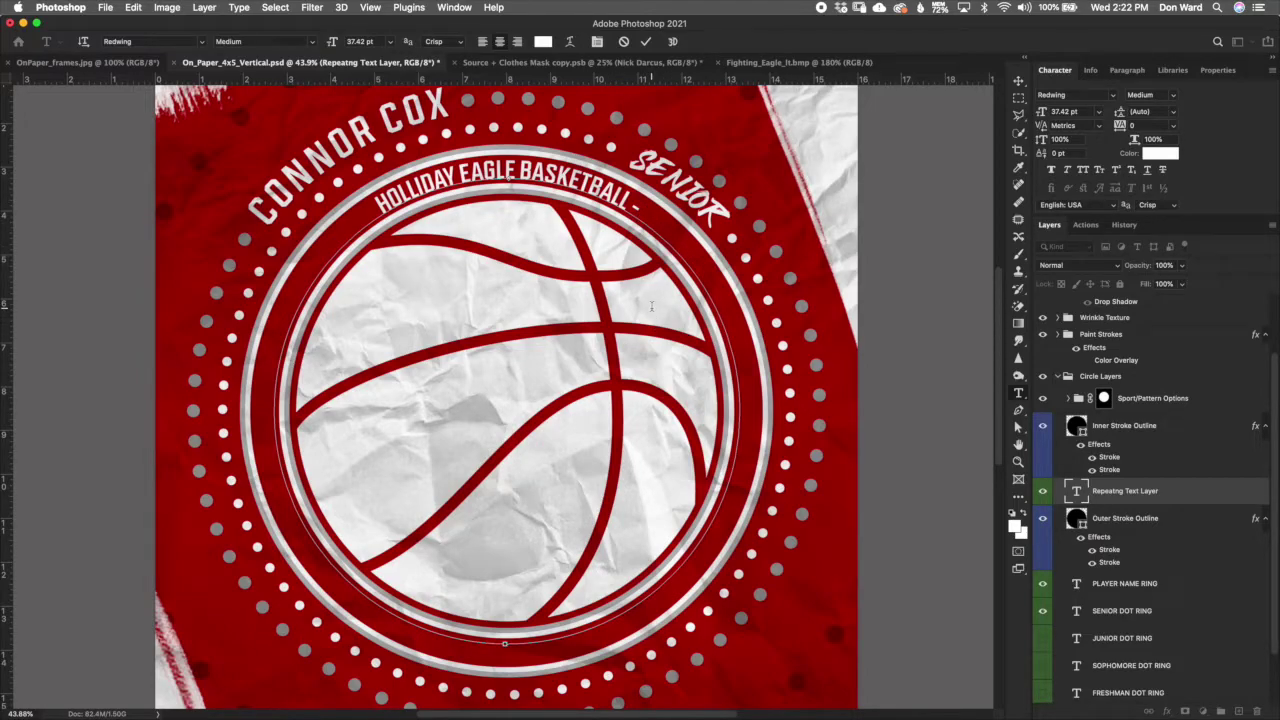
pyautogui.press('super')
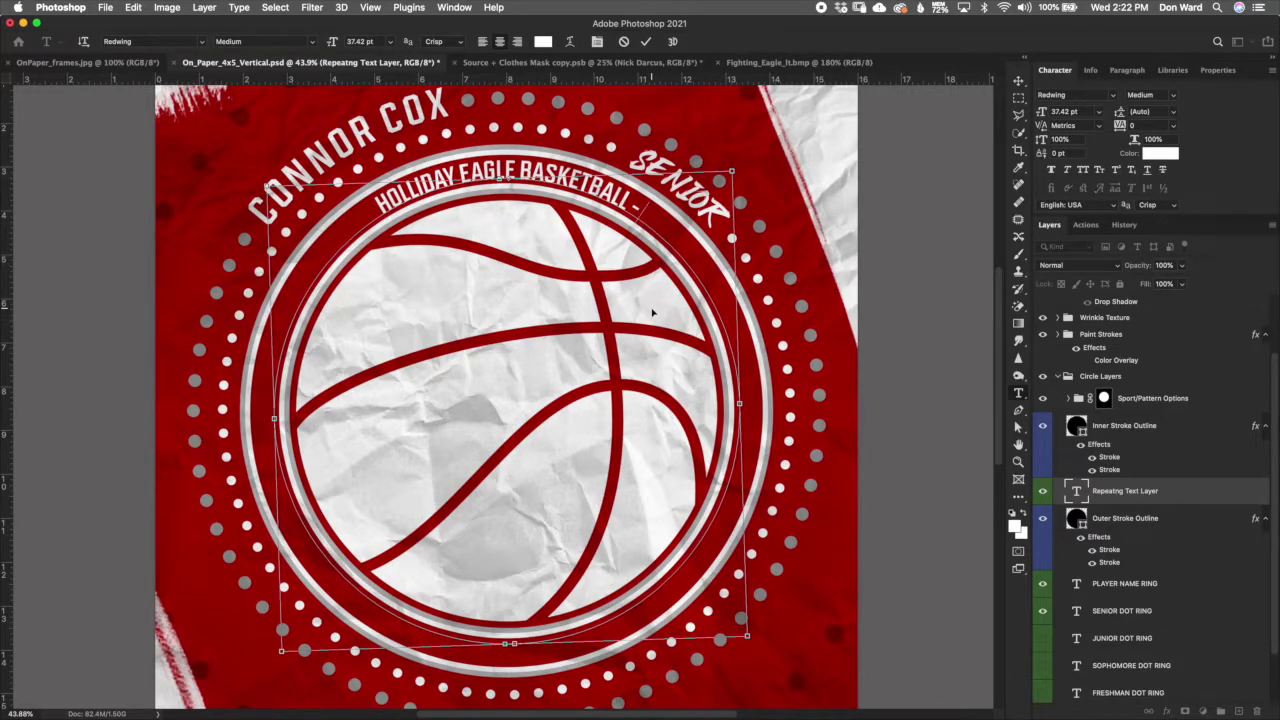
pyautogui.press('super+v')
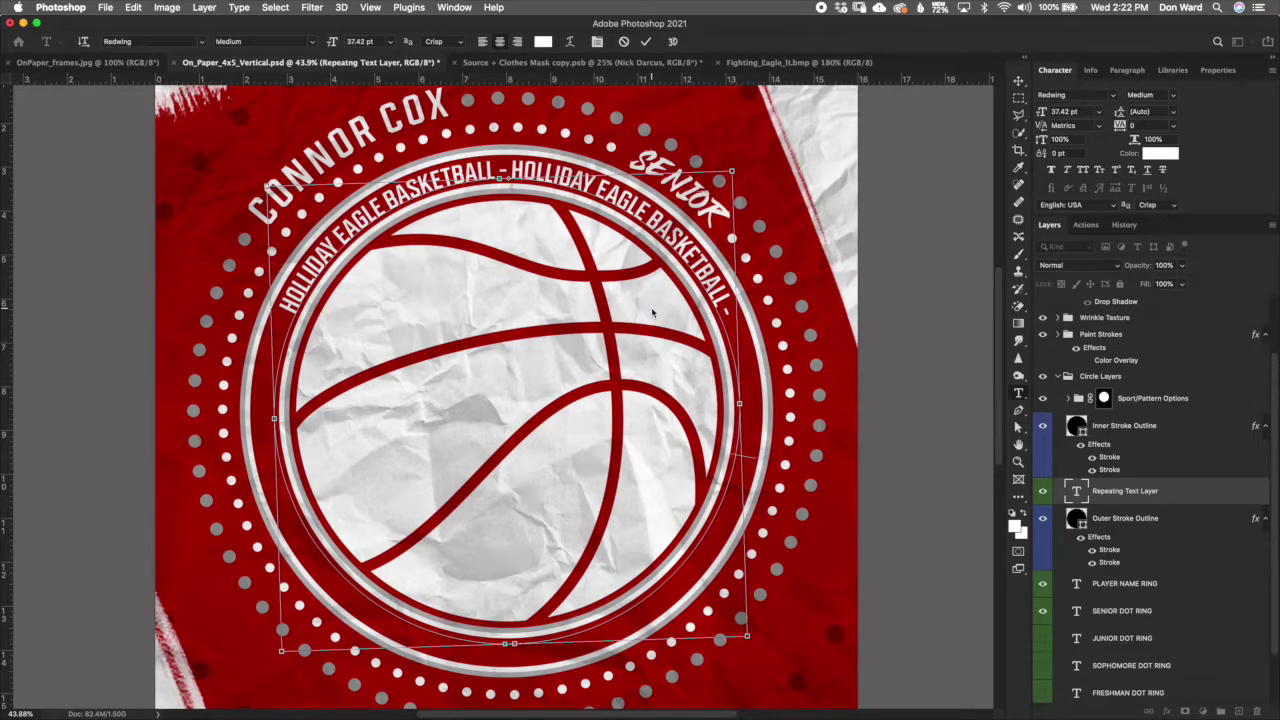
pyautogui.press('super+v')
pyautogui.press('super+v')
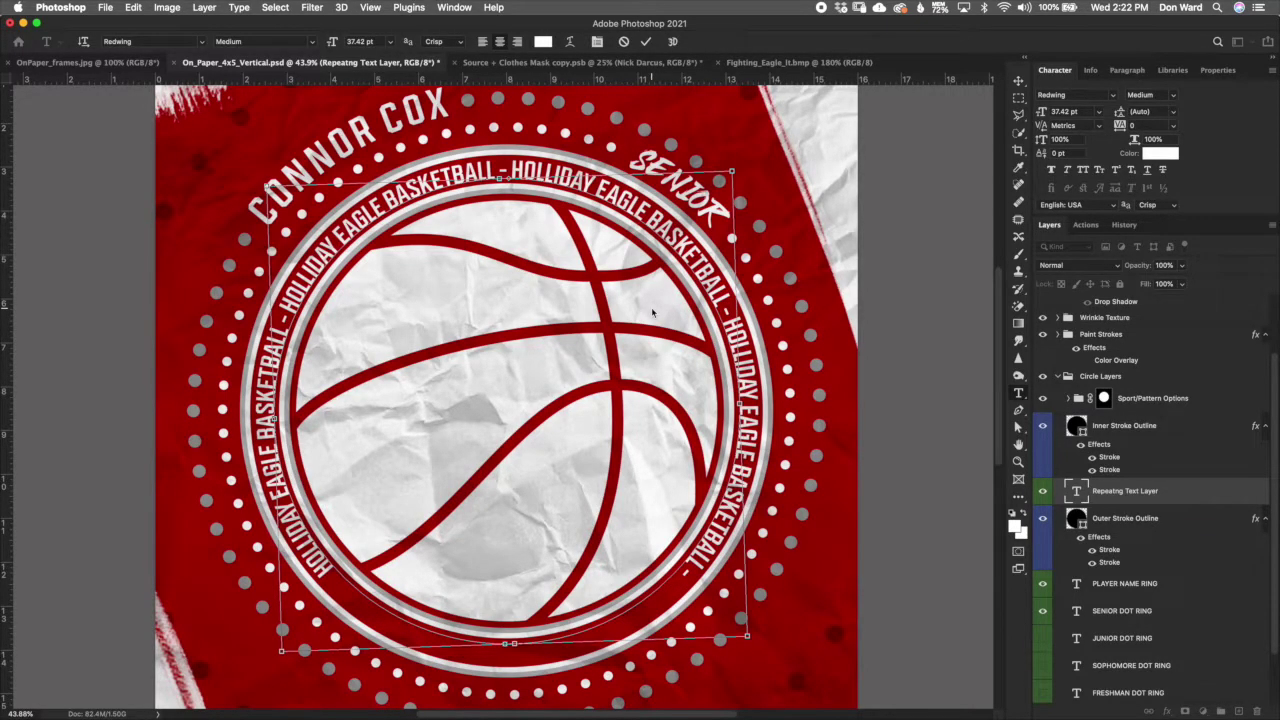
pyautogui.press('super+v')
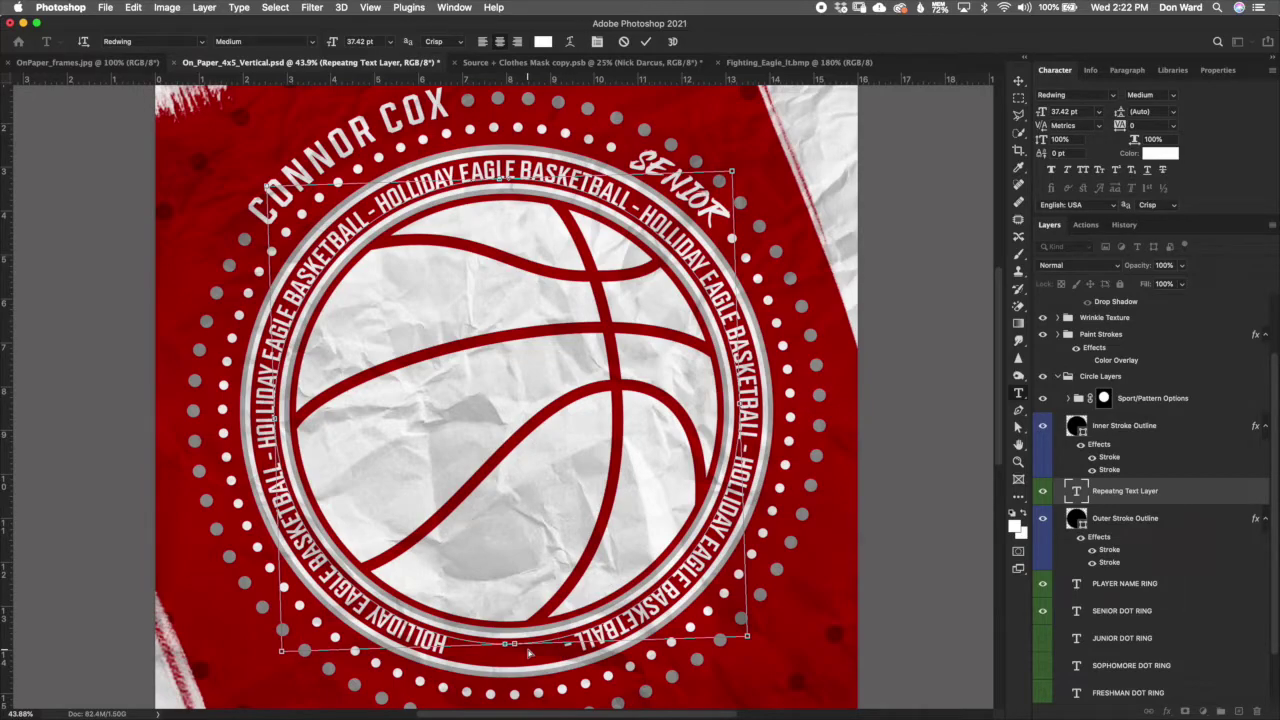
pyautogui.press('super+v')
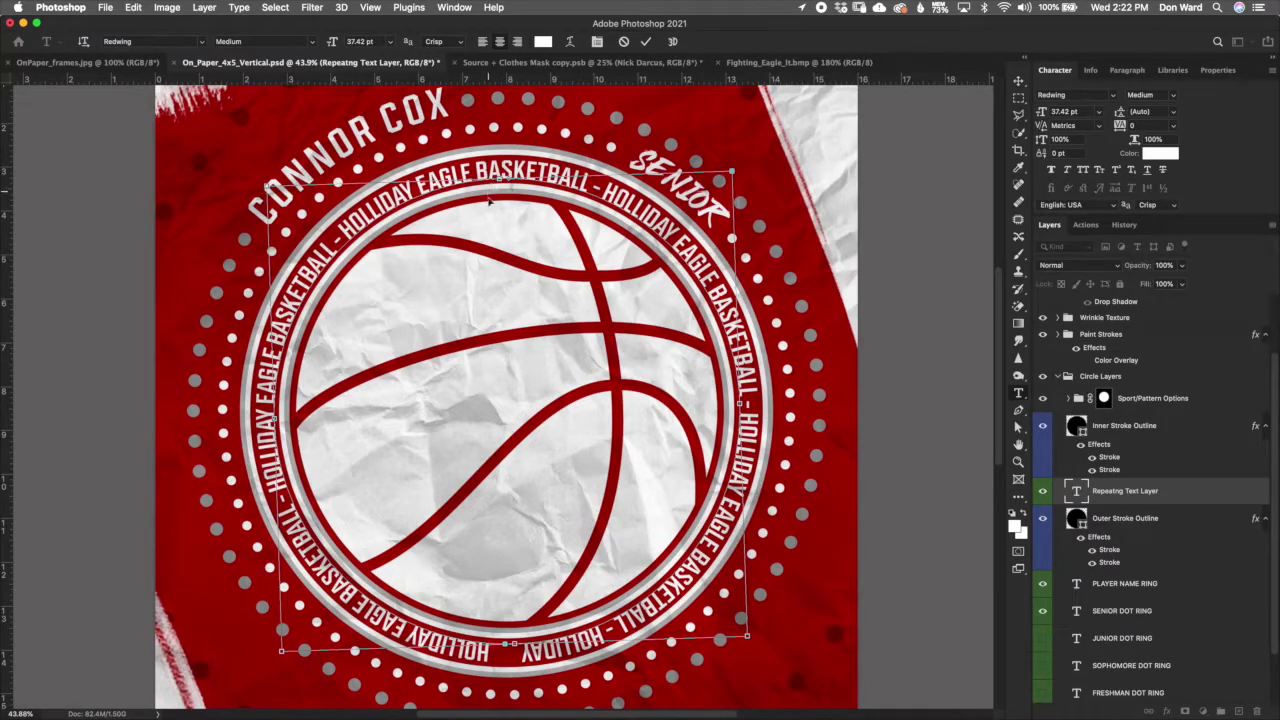
pyautogui.hotkey('ctrl', 'z')
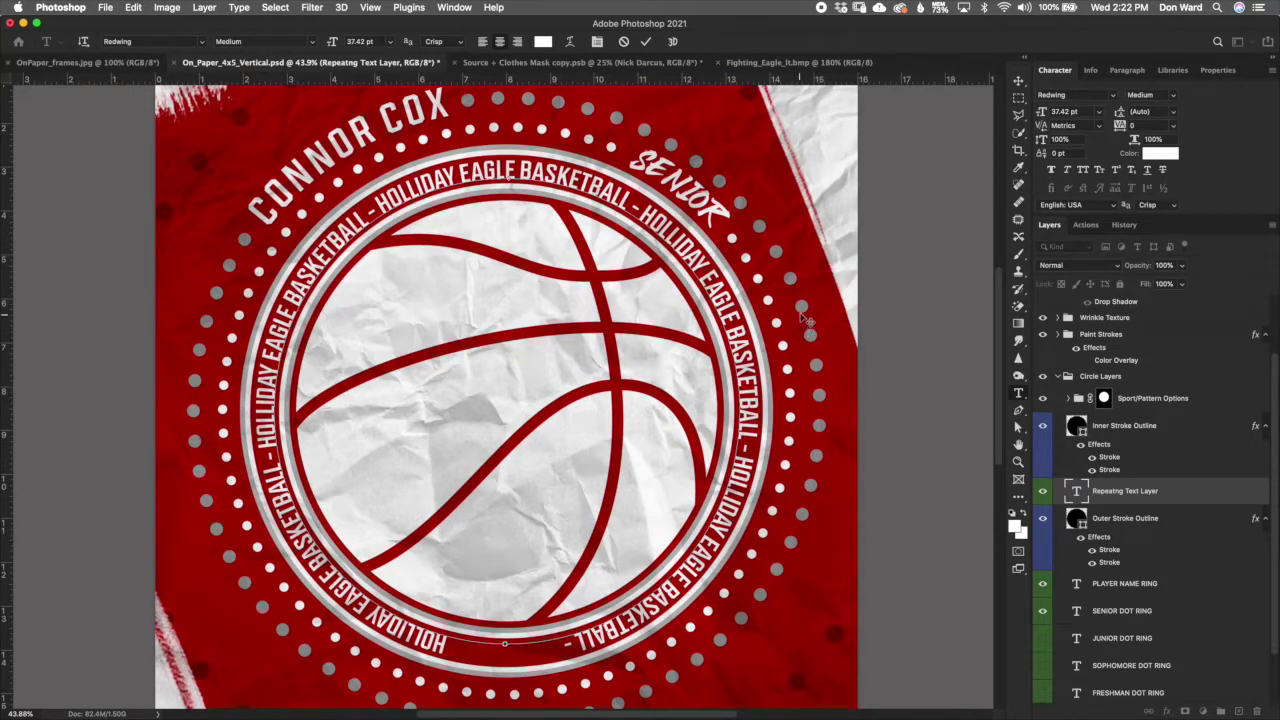
pyautogui.click(1147, 500)
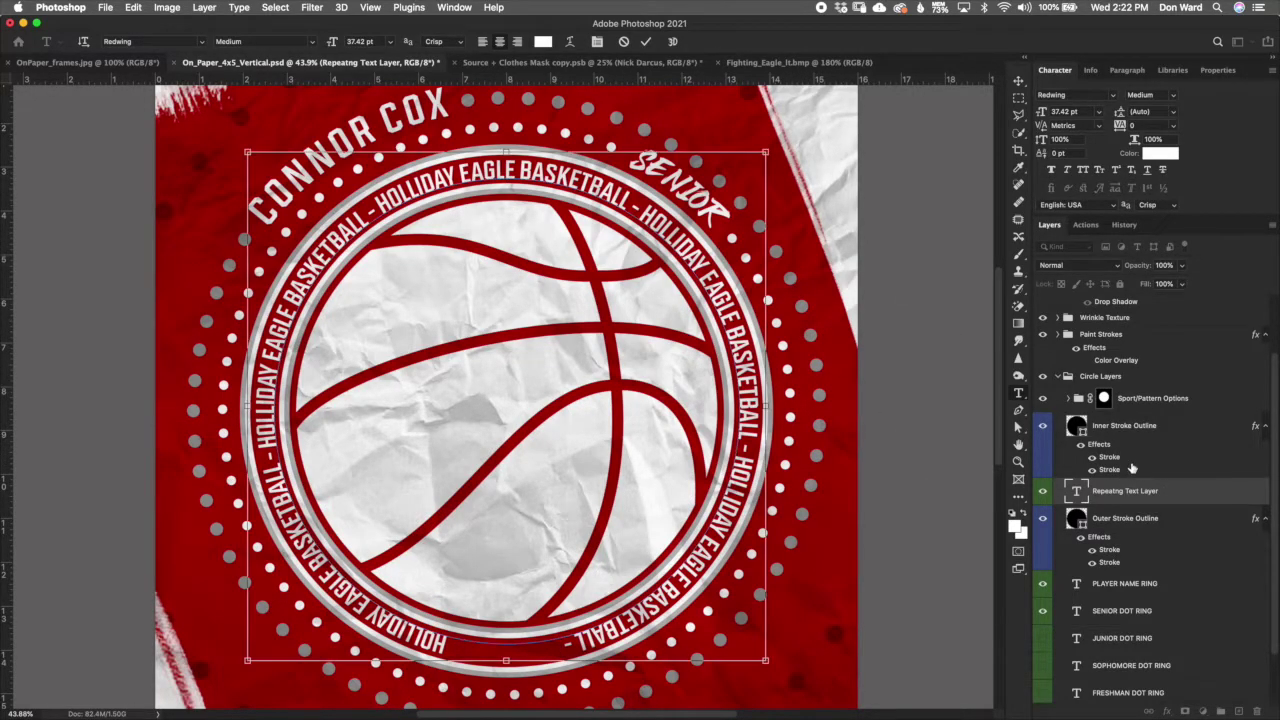
pyautogui.click(1020, 81)
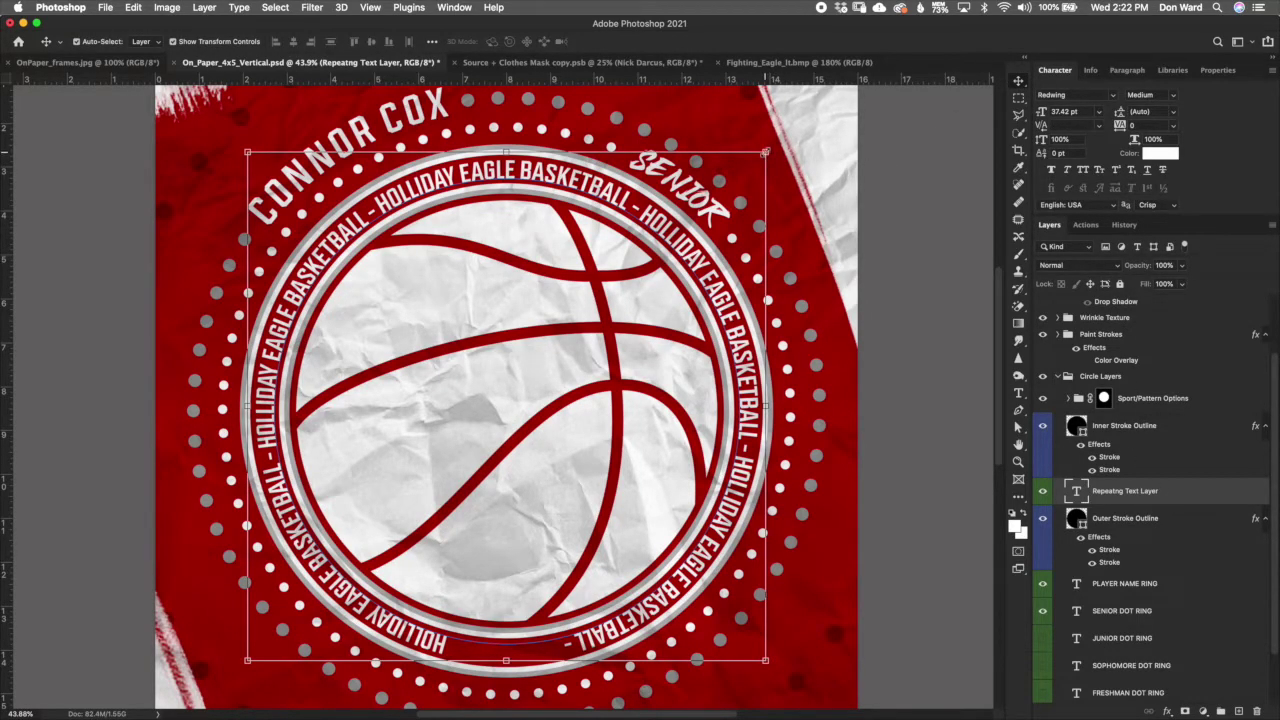
pyautogui.moveTo(766, 152); pyautogui.dragTo(768, 151)
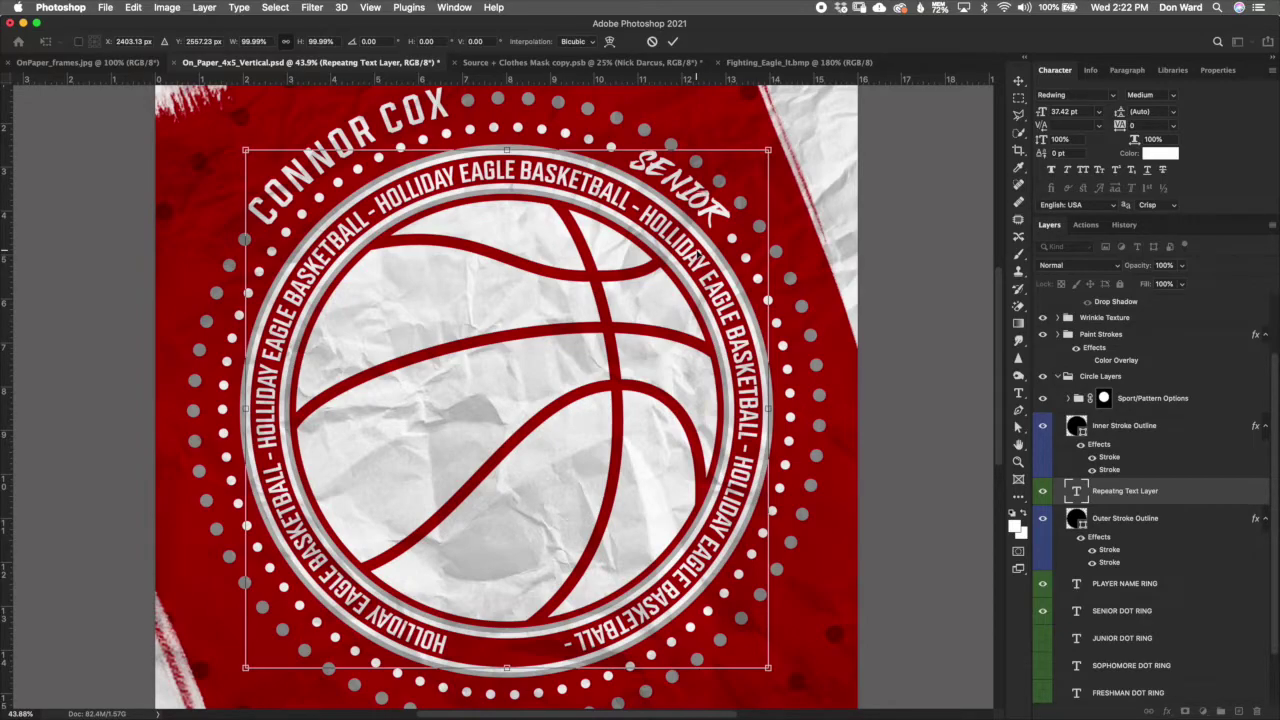
pyautogui.click(140, 8)
pyautogui.click(142, 24)
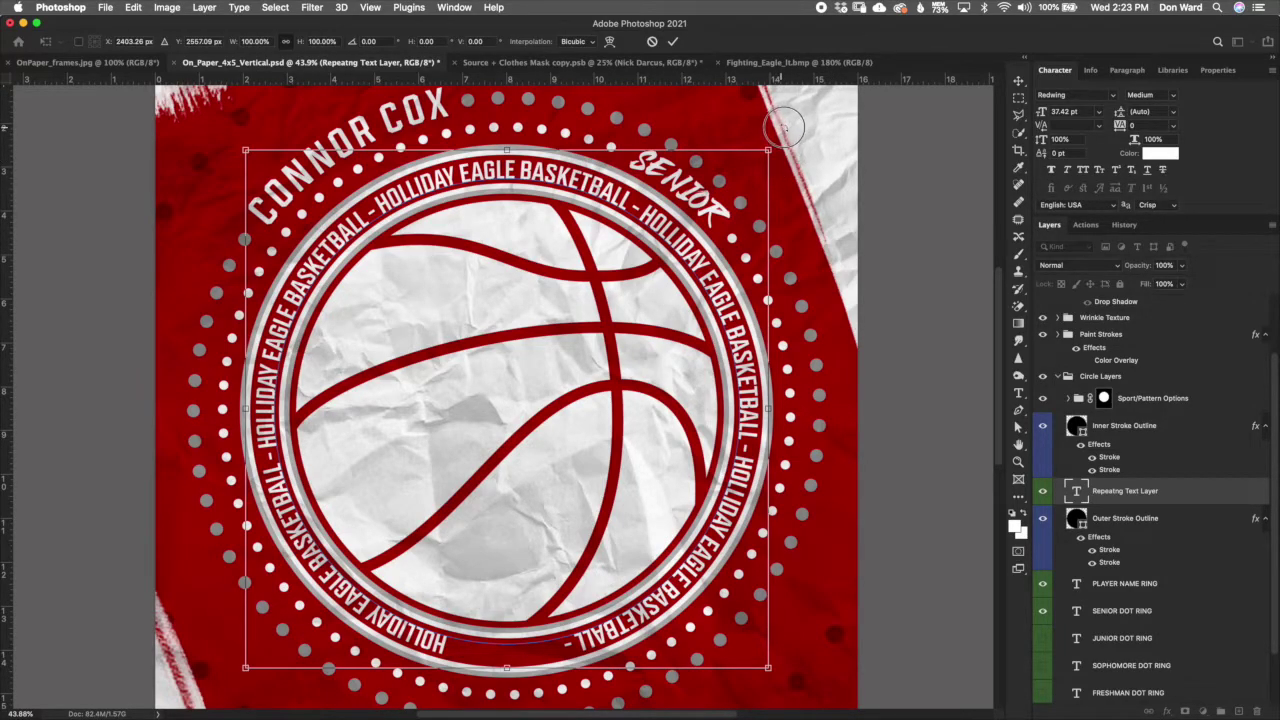
pyautogui.moveTo(835, 180); pyautogui.dragTo(853, 200)
pyautogui.moveTo(869, 230); pyautogui.dragTo(789, 129)
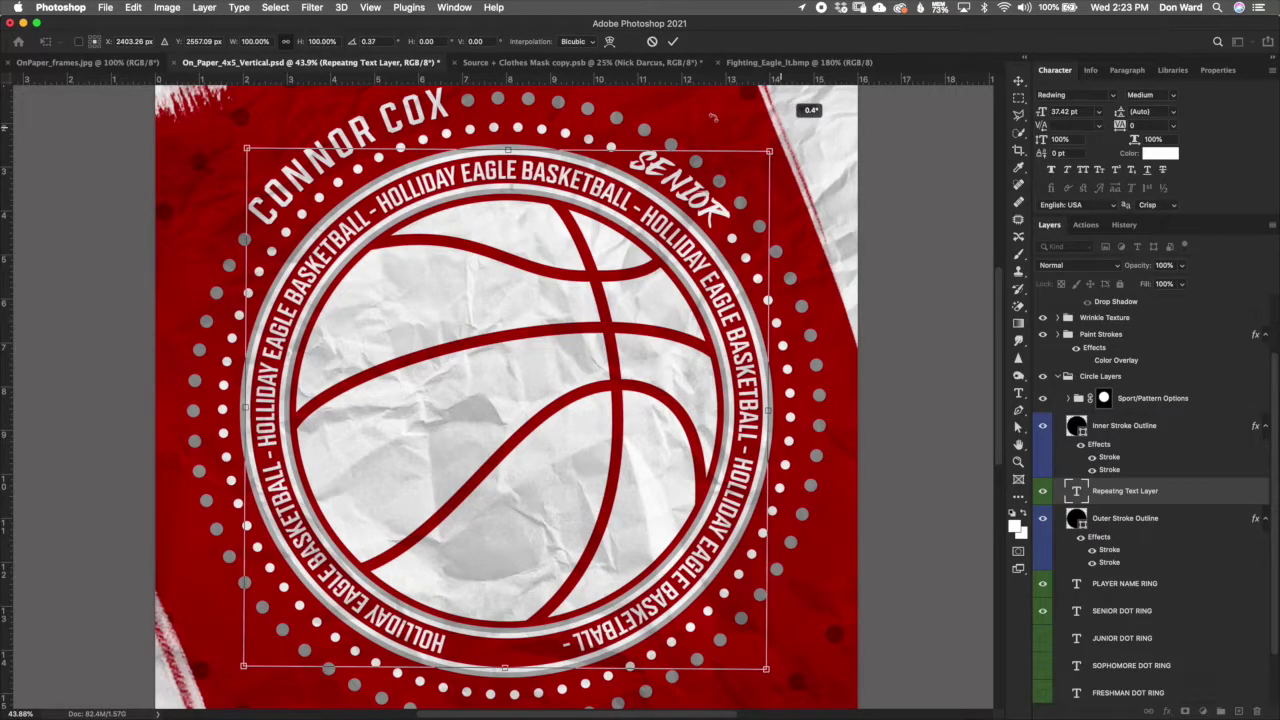
pyautogui.click(655, 45)
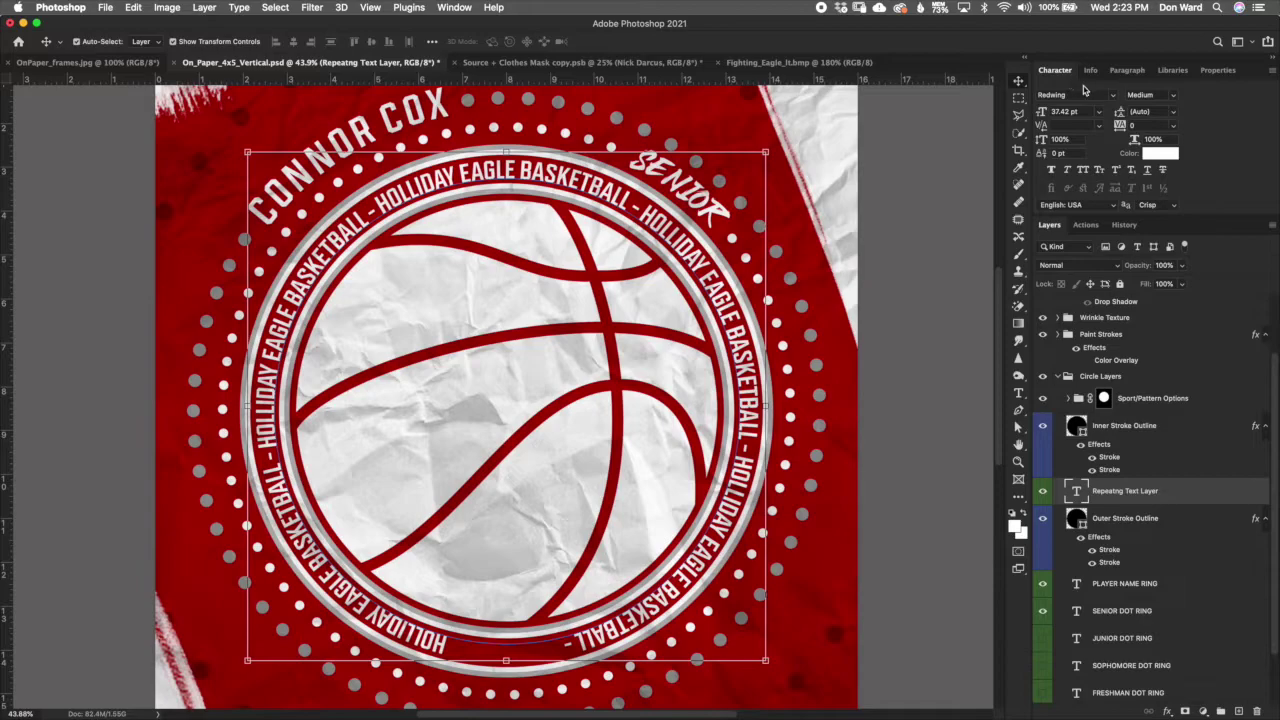
pyautogui.doubleClick(1078, 494)
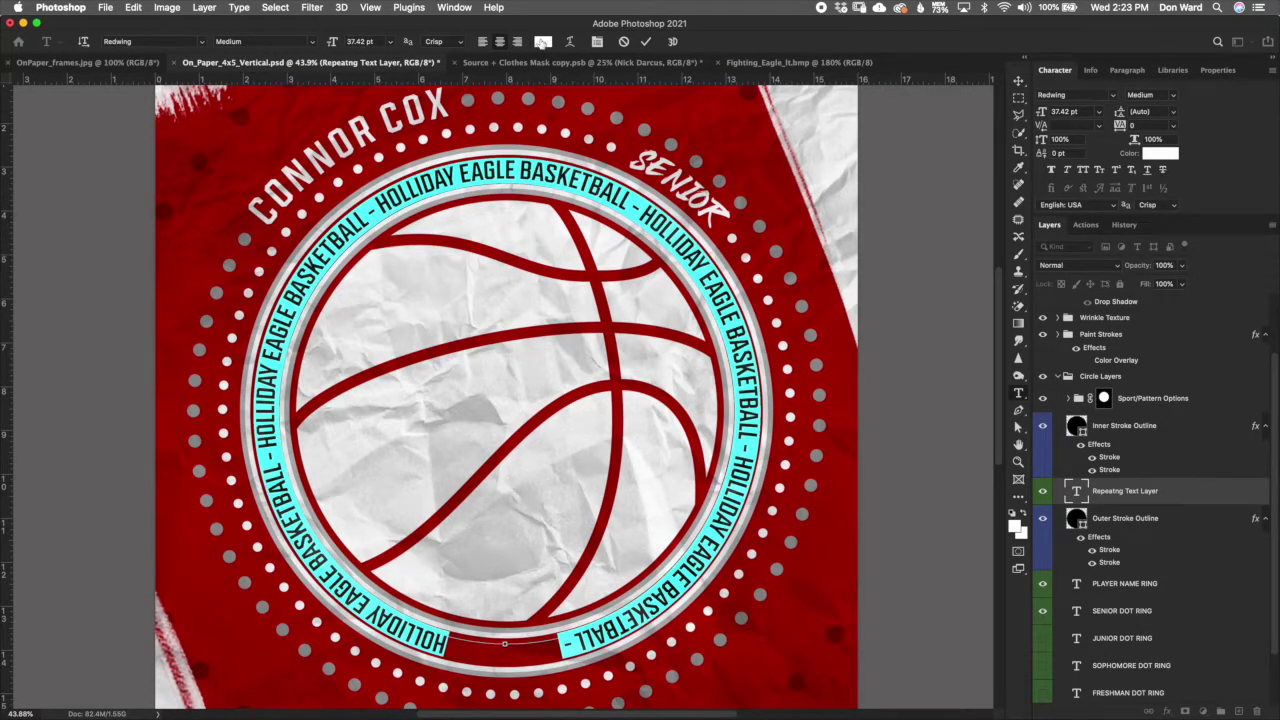
pyautogui.click(541, 42)
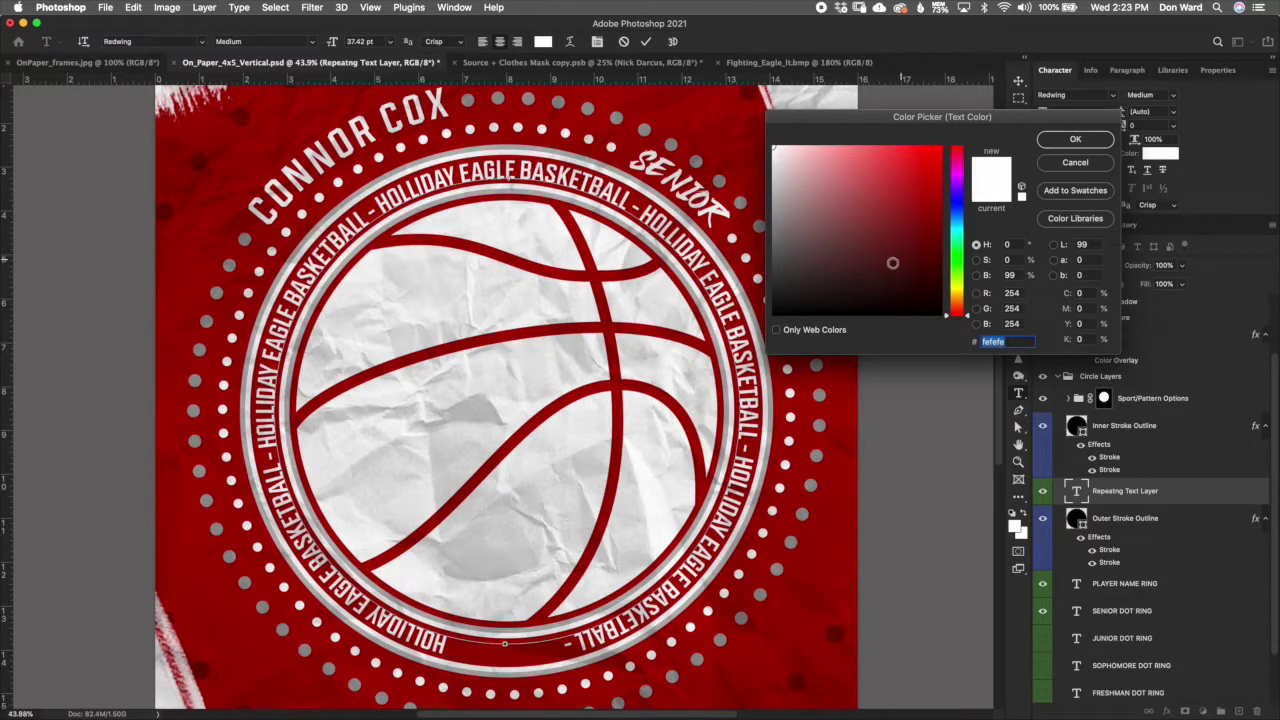
pyautogui.click(877, 301)
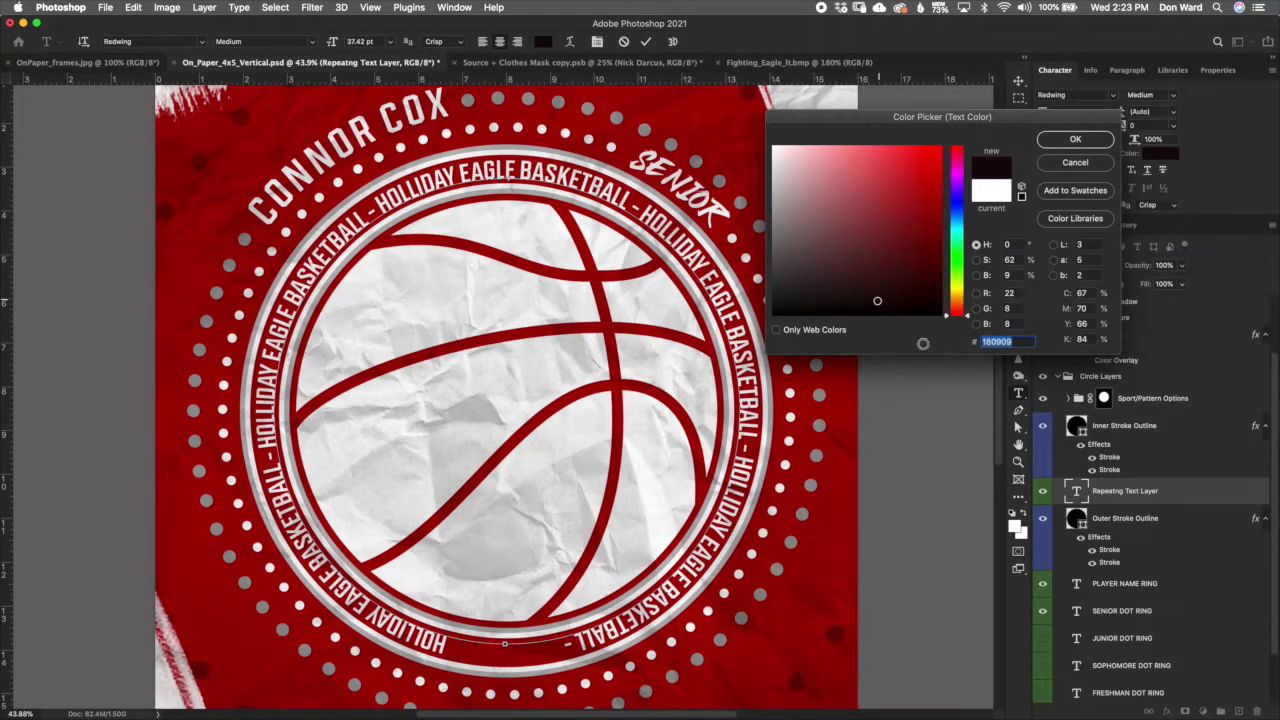
pyautogui.click(1076, 163)
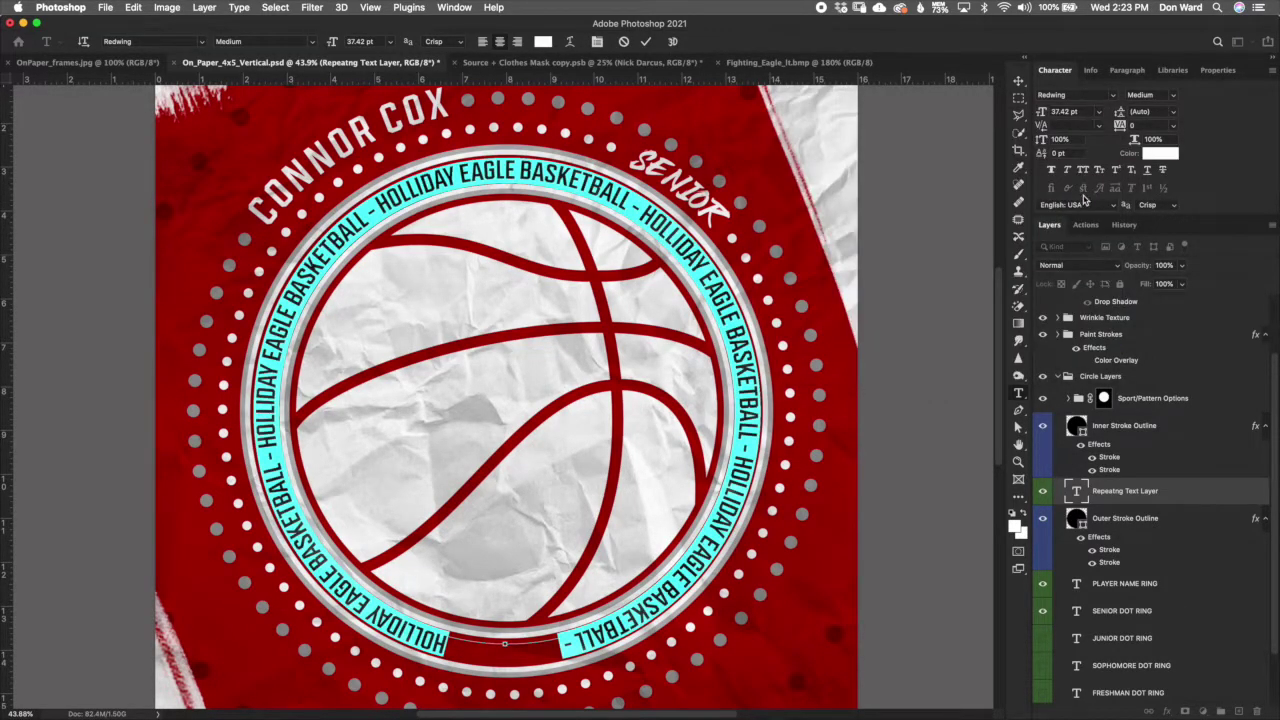
pyautogui.press('super+Return')
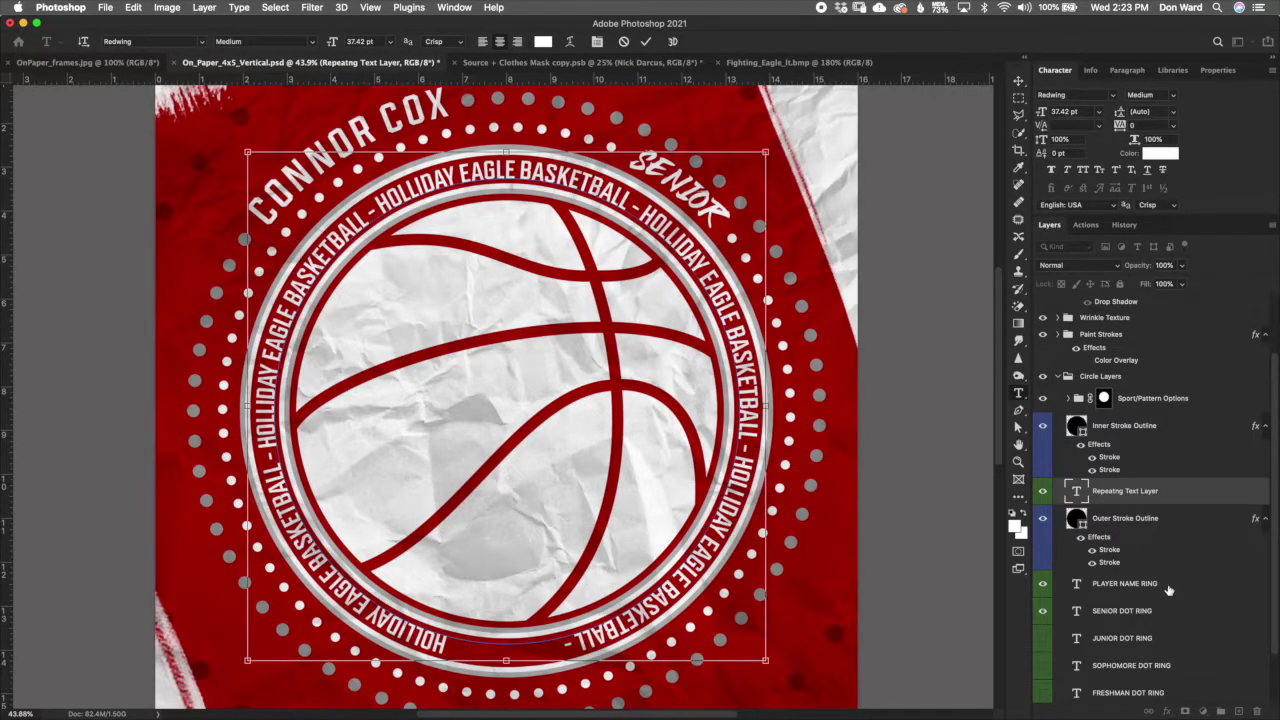
pyautogui.press('v')
pyautogui.hotkey('alt', '[')
pyautogui.hotkey('alt', '[')
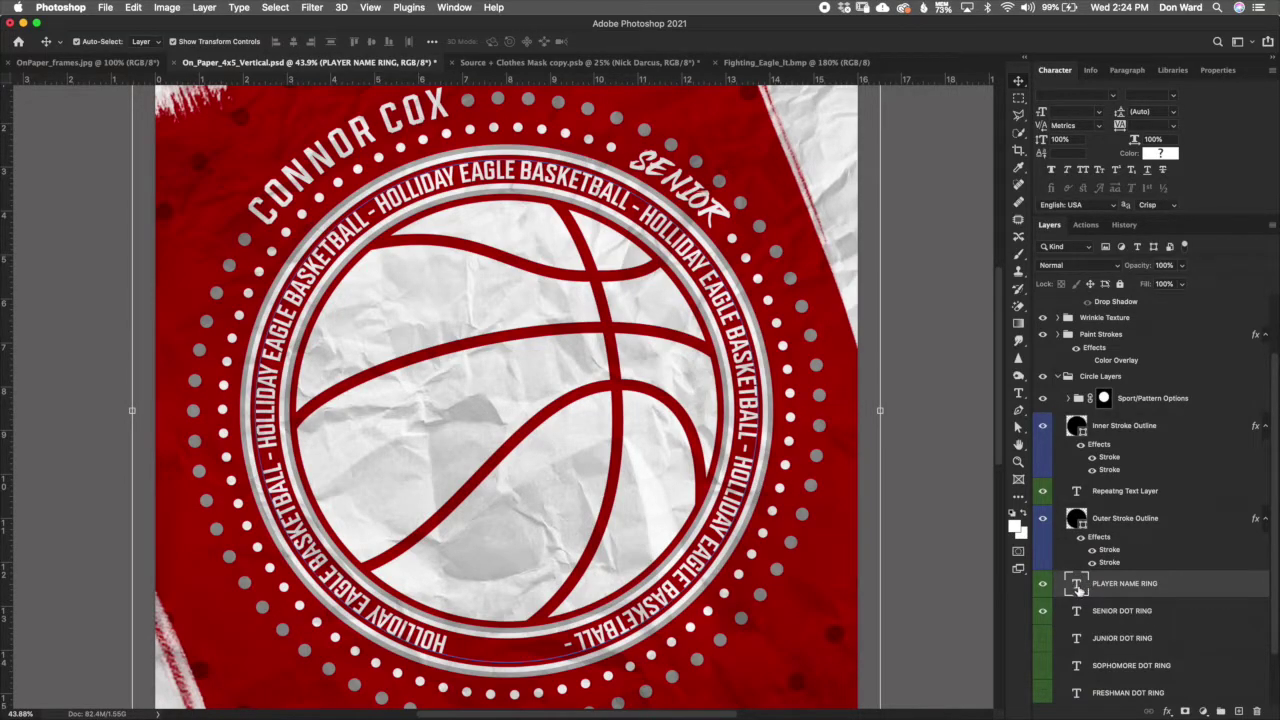
pyautogui.doubleClick(1080, 590)
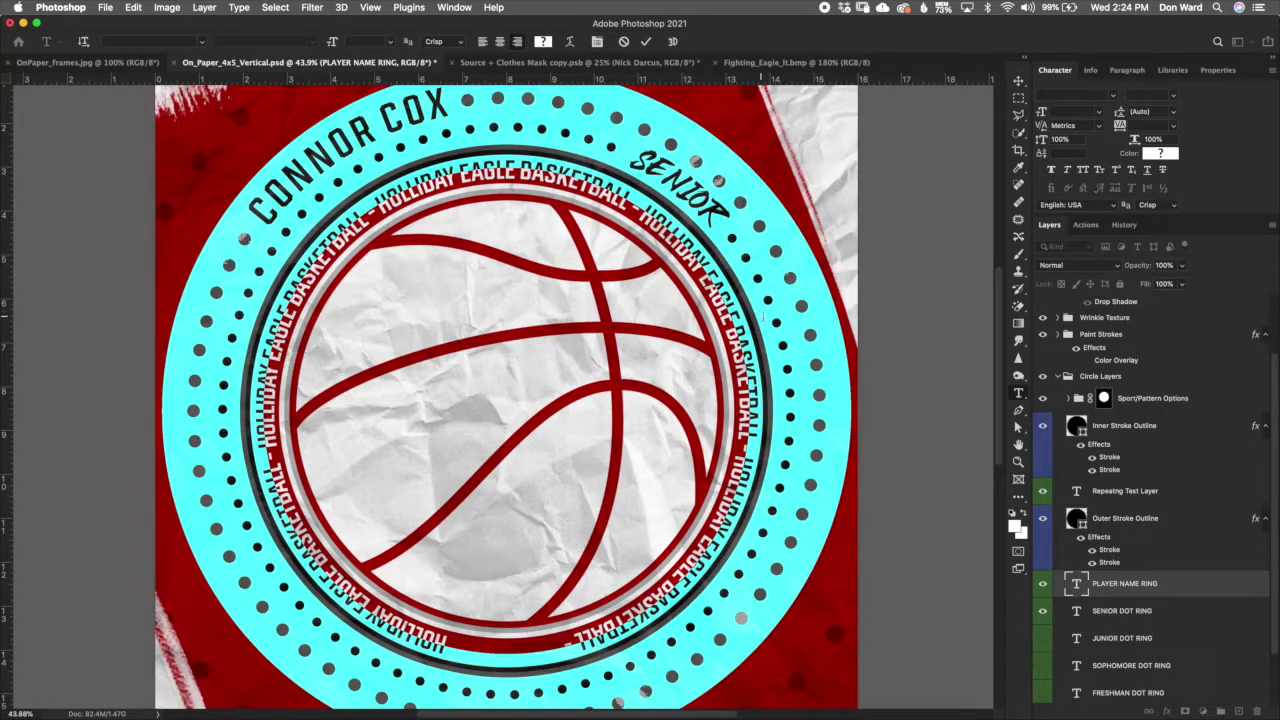
pyautogui.click(757, 218)
pyautogui.moveTo(738, 228); pyautogui.dragTo(824, 311)
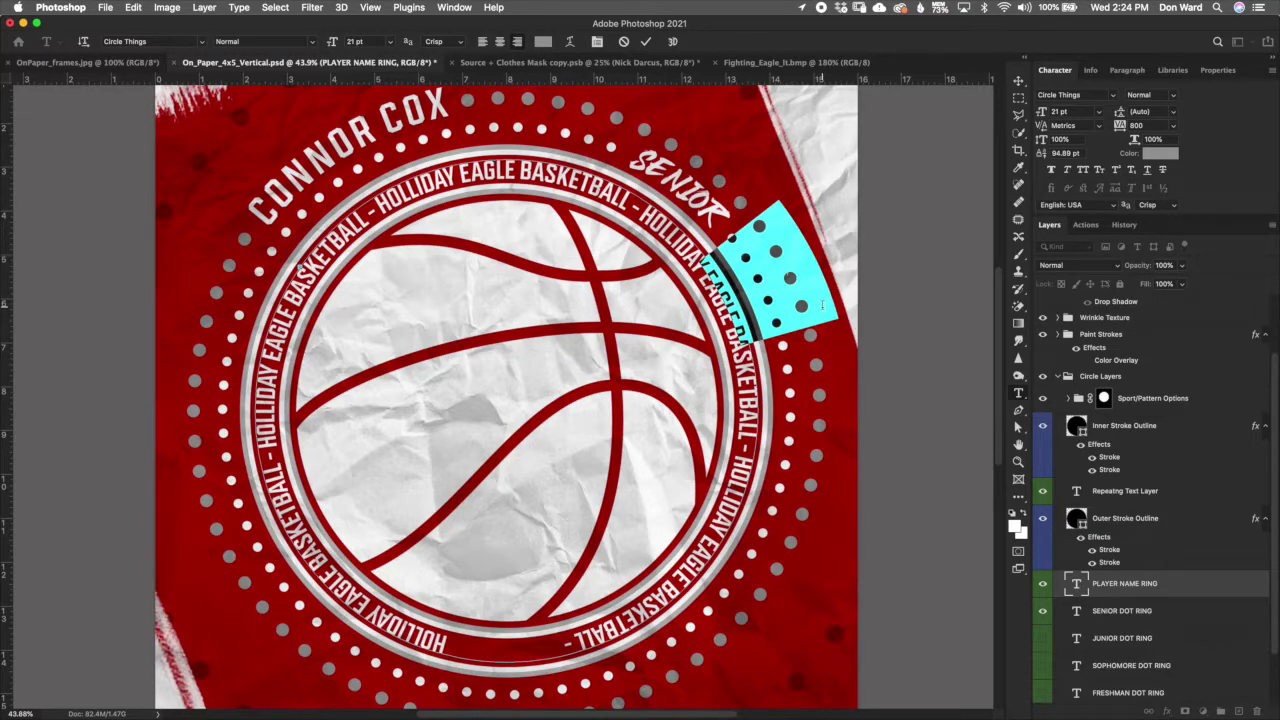
pyautogui.press('BackSpace')
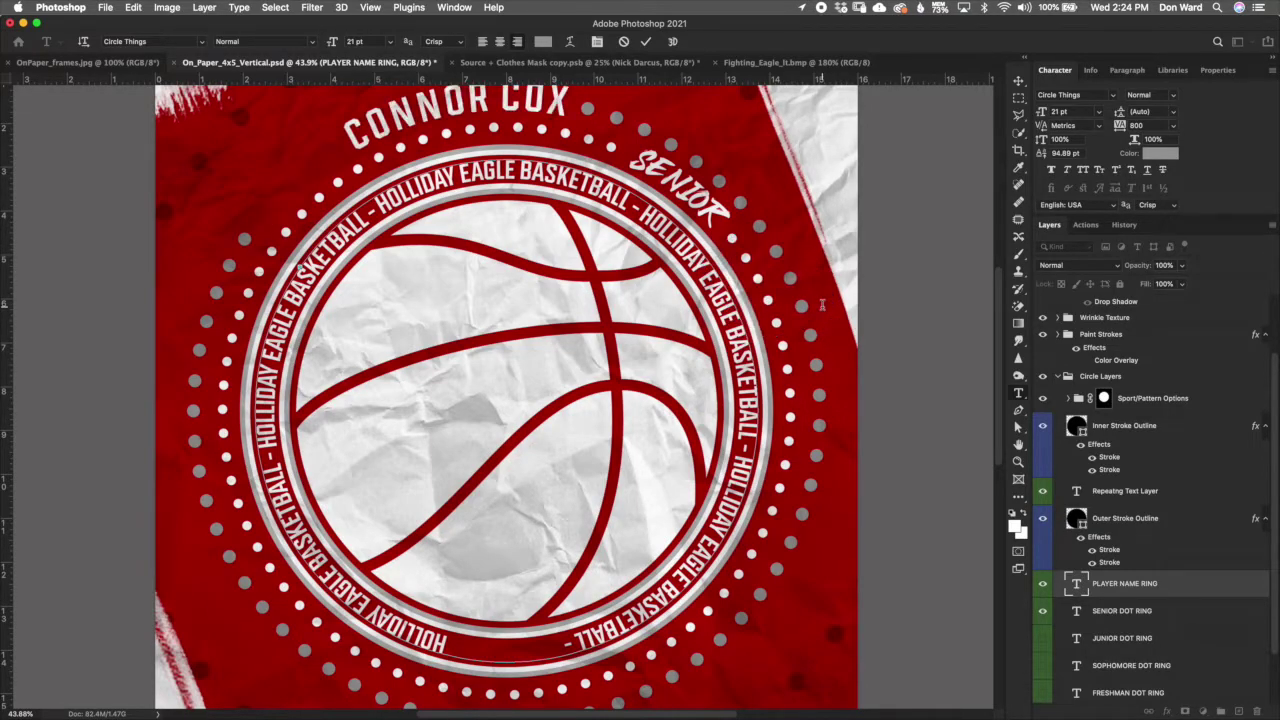
pyautogui.press('BackSpace')
pyautogui.press('BackSpace')
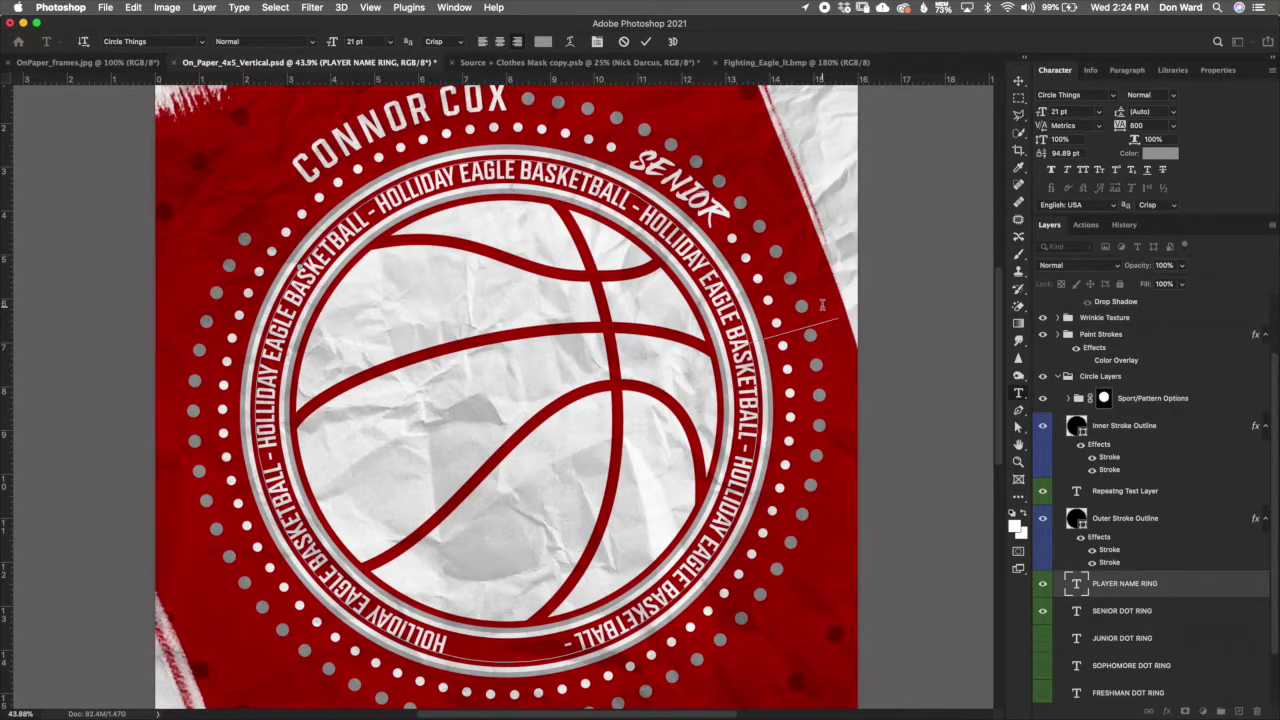
pyautogui.press('BackSpace')
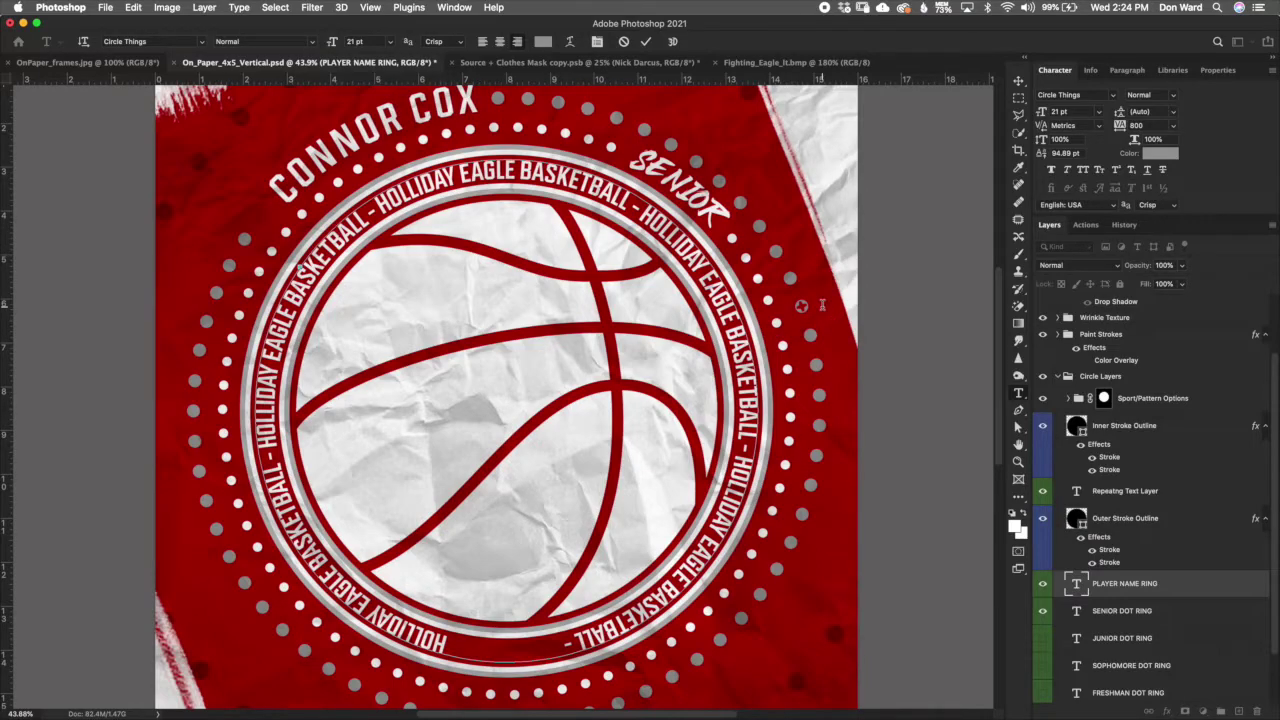
pyautogui.press('BackSpace')
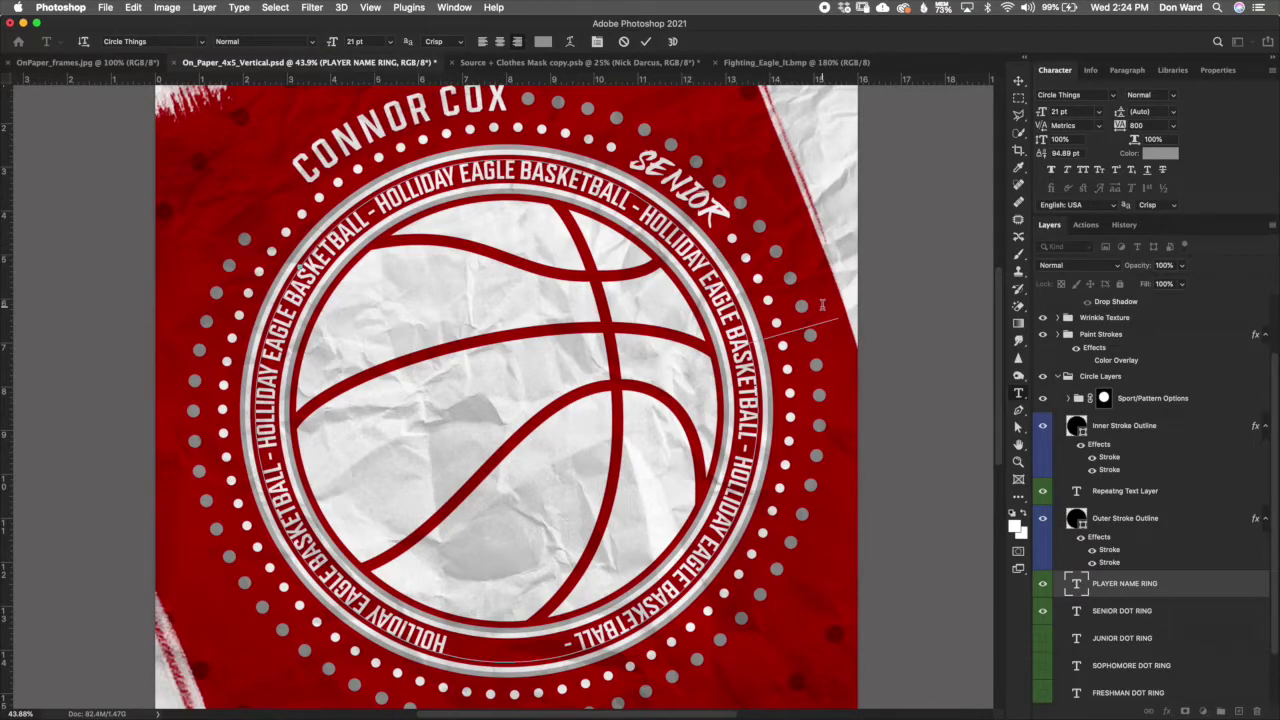
pyautogui.press('BackSpace')
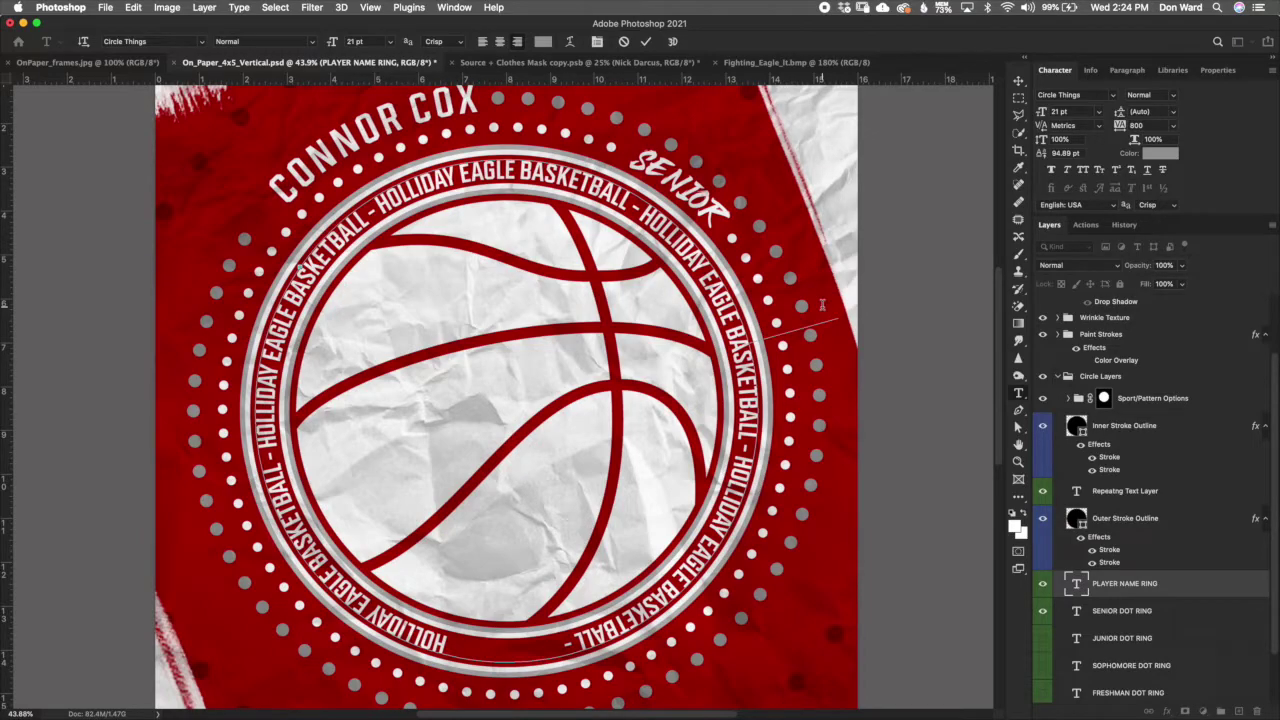
pyautogui.press('super')
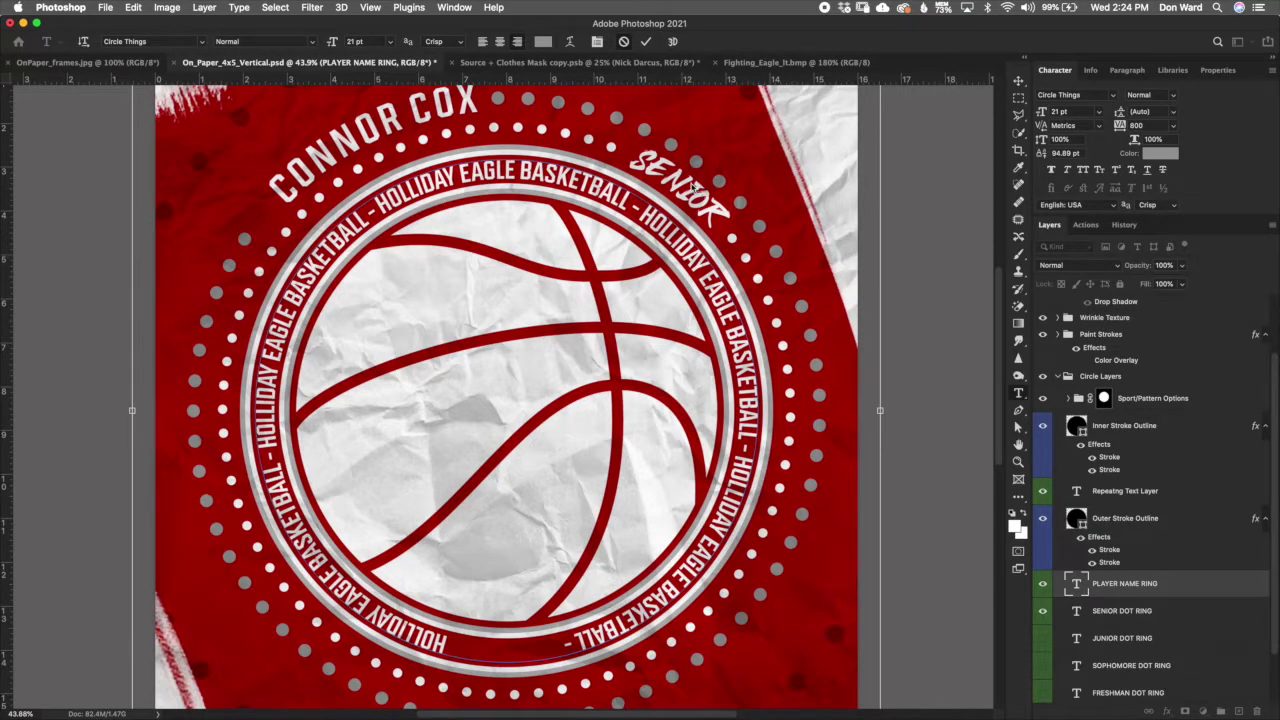
pyautogui.press('super+Return')
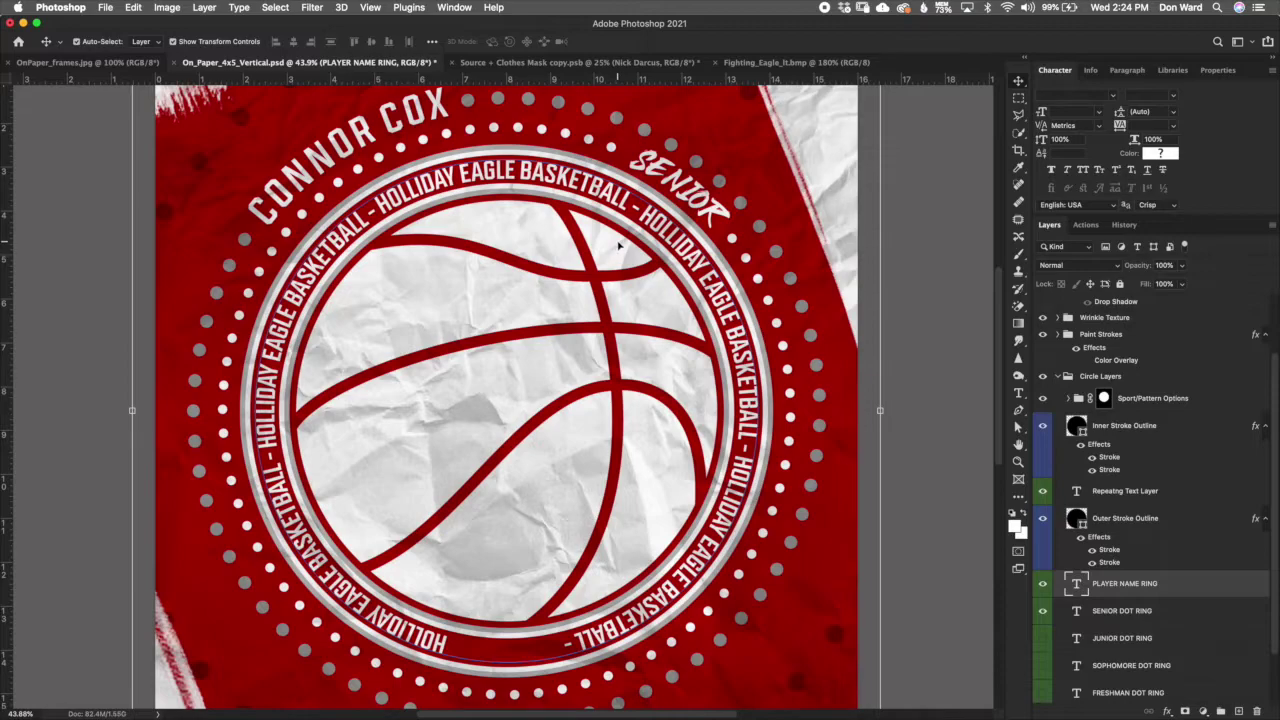
# Step: Edit the PLAYER NAME RING text, replacing the old name with the new player's full name
pyautogui.click(1075, 580)
pyautogui.doubleClick(1075, 582)
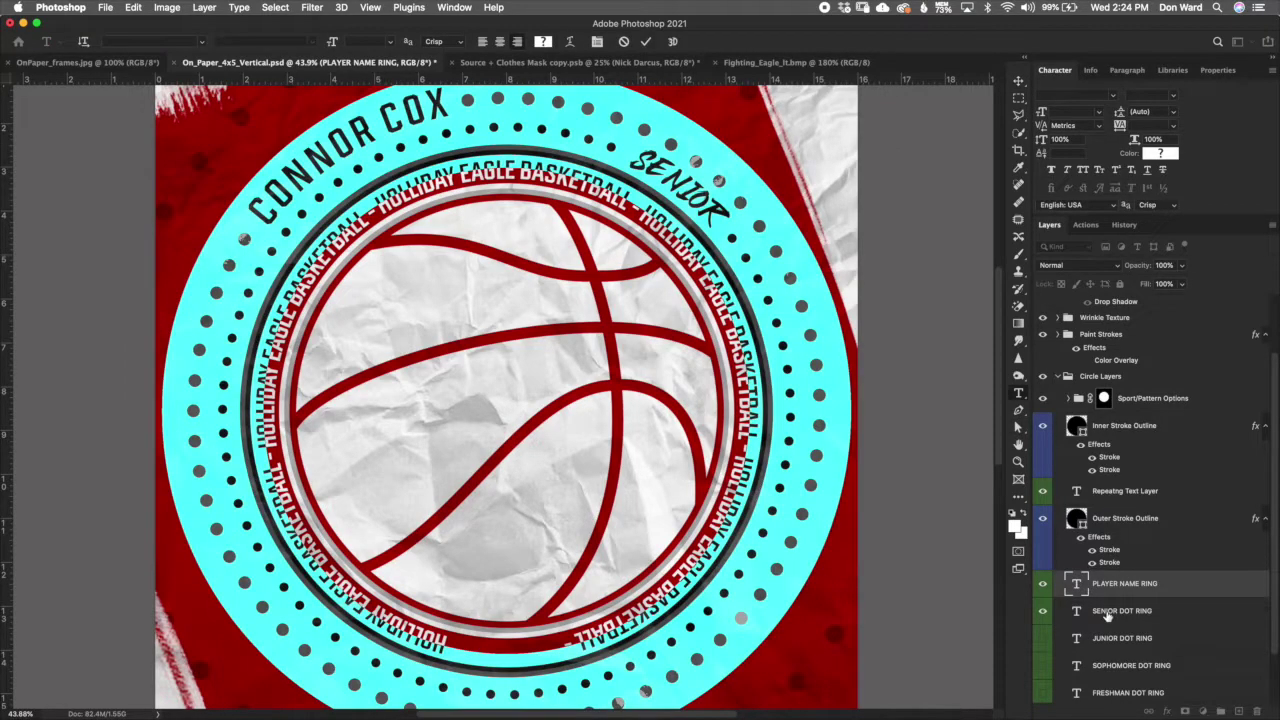
pyautogui.moveTo(455, 103); pyautogui.dragTo(302, 214)
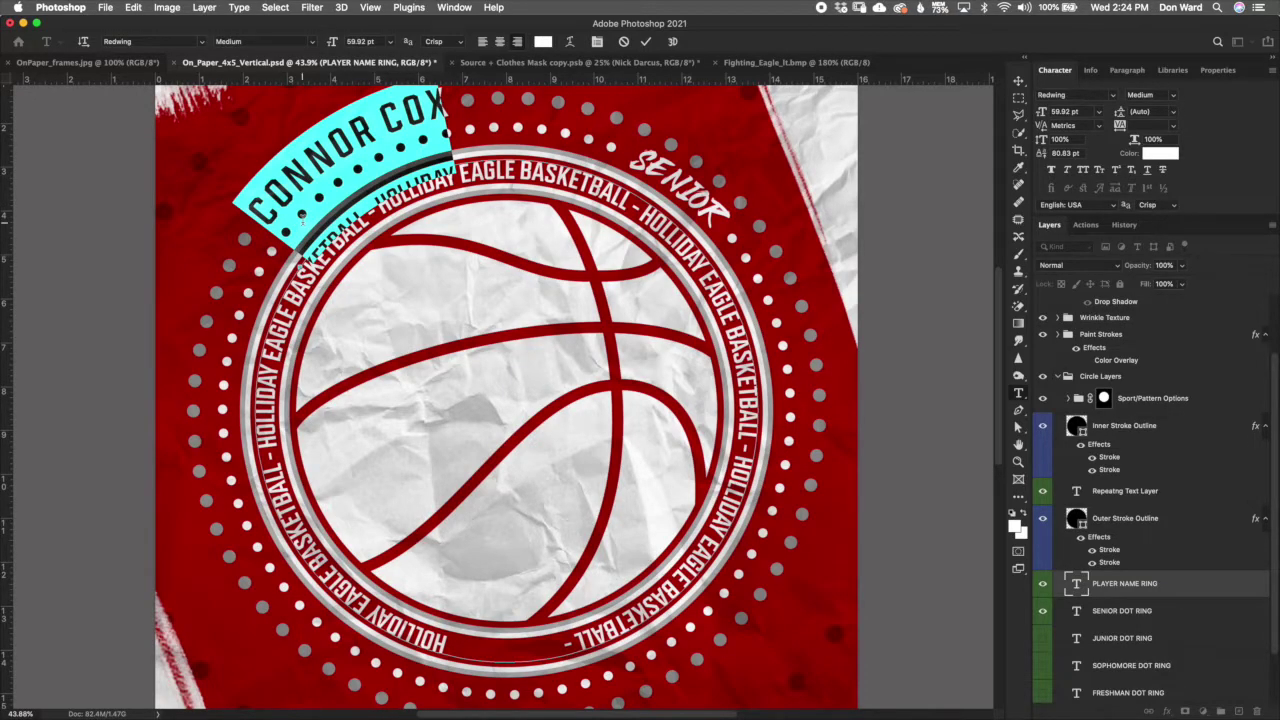
pyautogui.press('super+h')
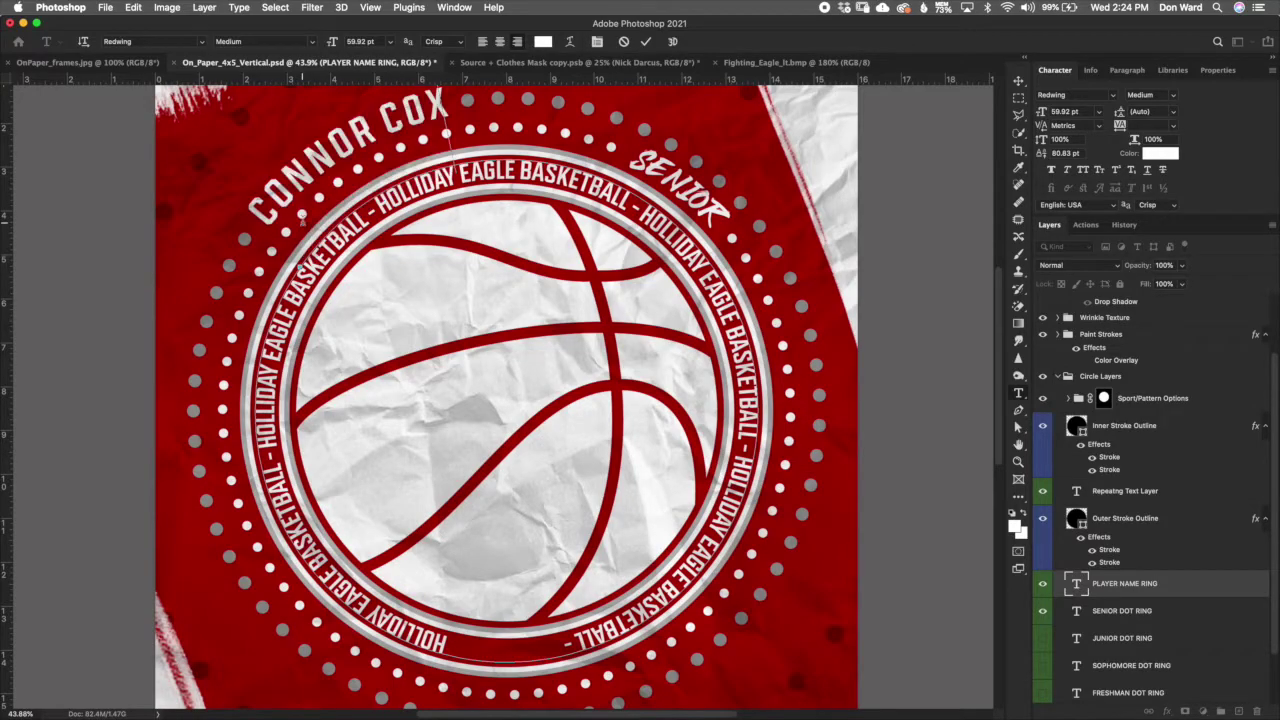
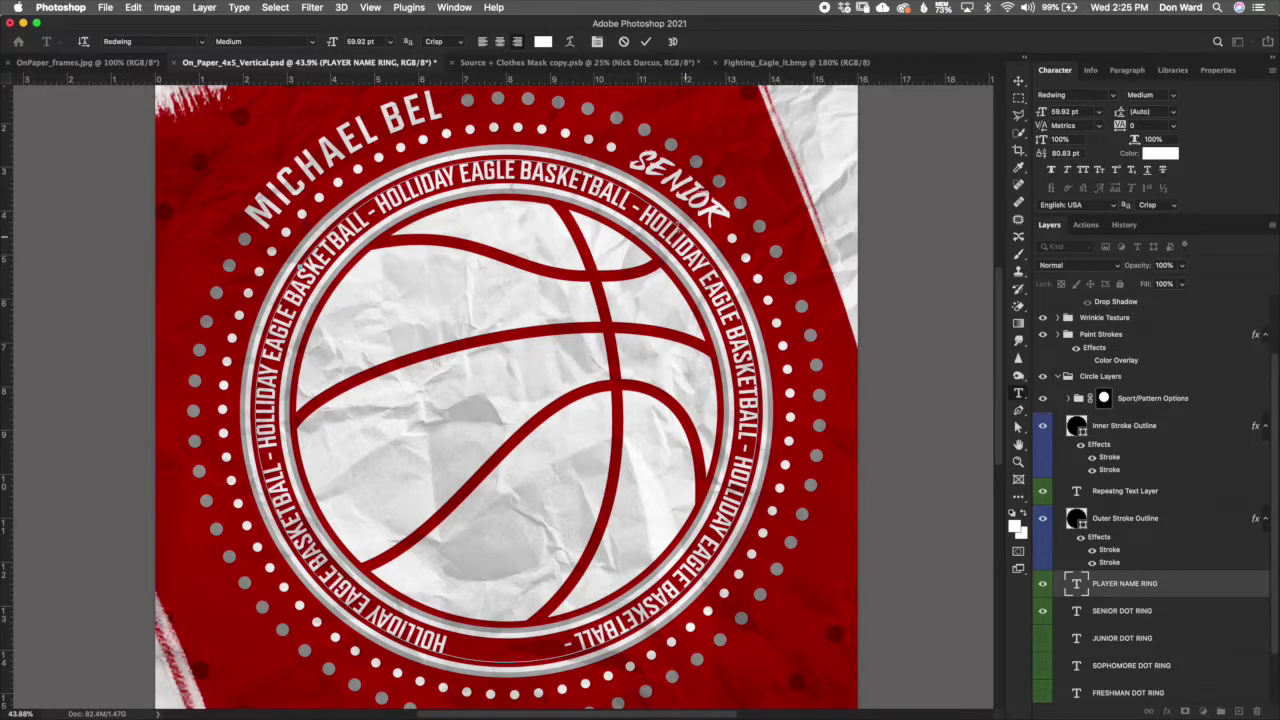
# Step: Delete the dots after the name, restore the surname's ending, and add two periods further along the ring
pyautogui.moveTo(608, 110); pyautogui.dragTo(746, 196)
pyautogui.press('BackSpace')
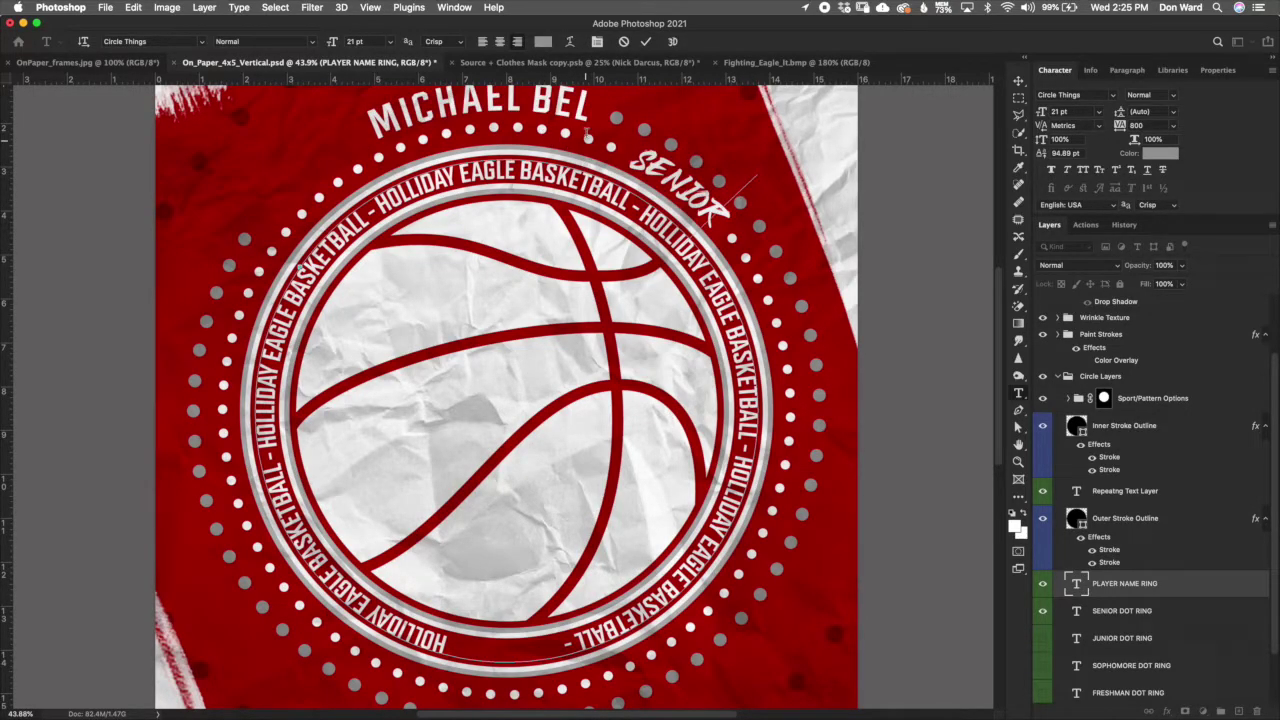
pyautogui.click(622, 127)
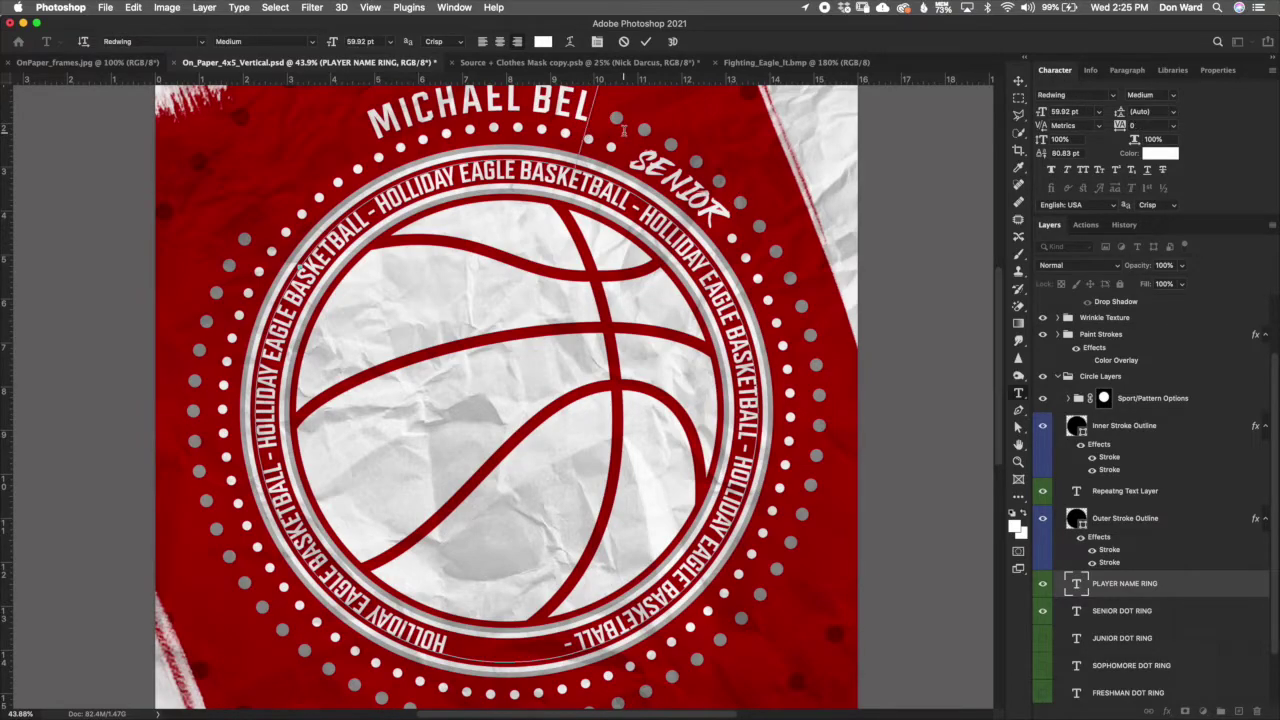
pyautogui.write('CHER')
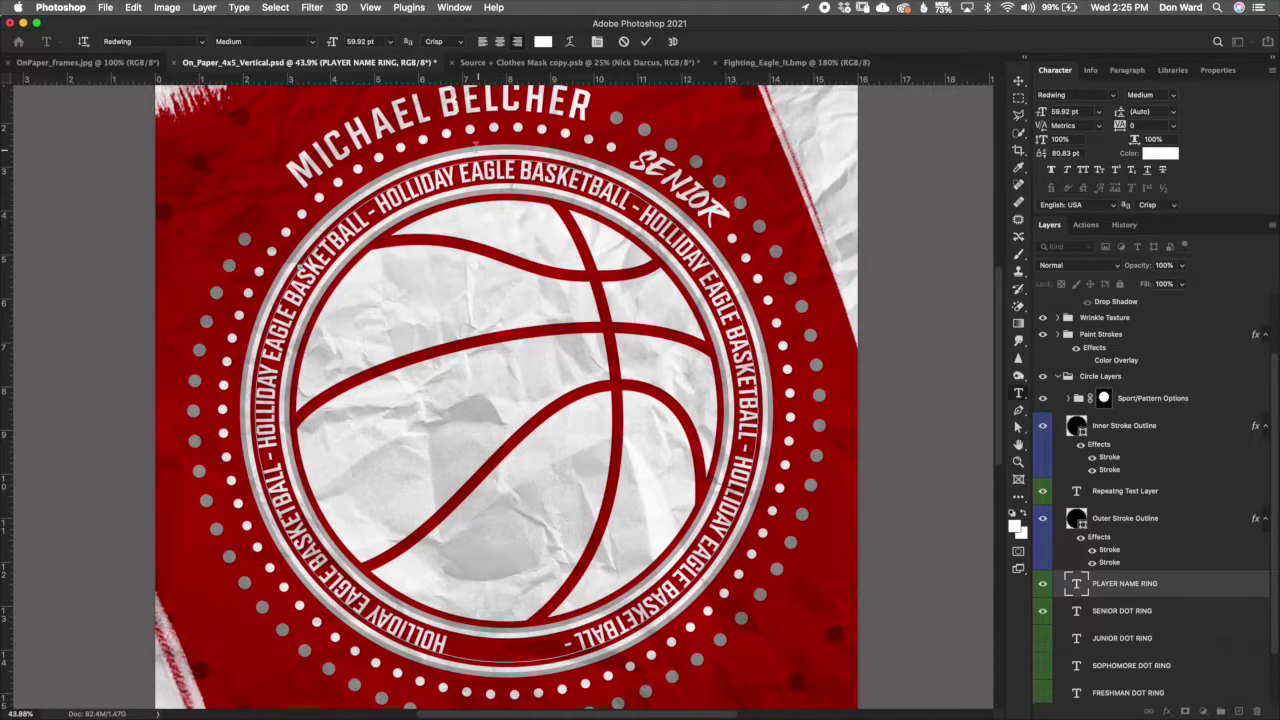
pyautogui.click(742, 195)
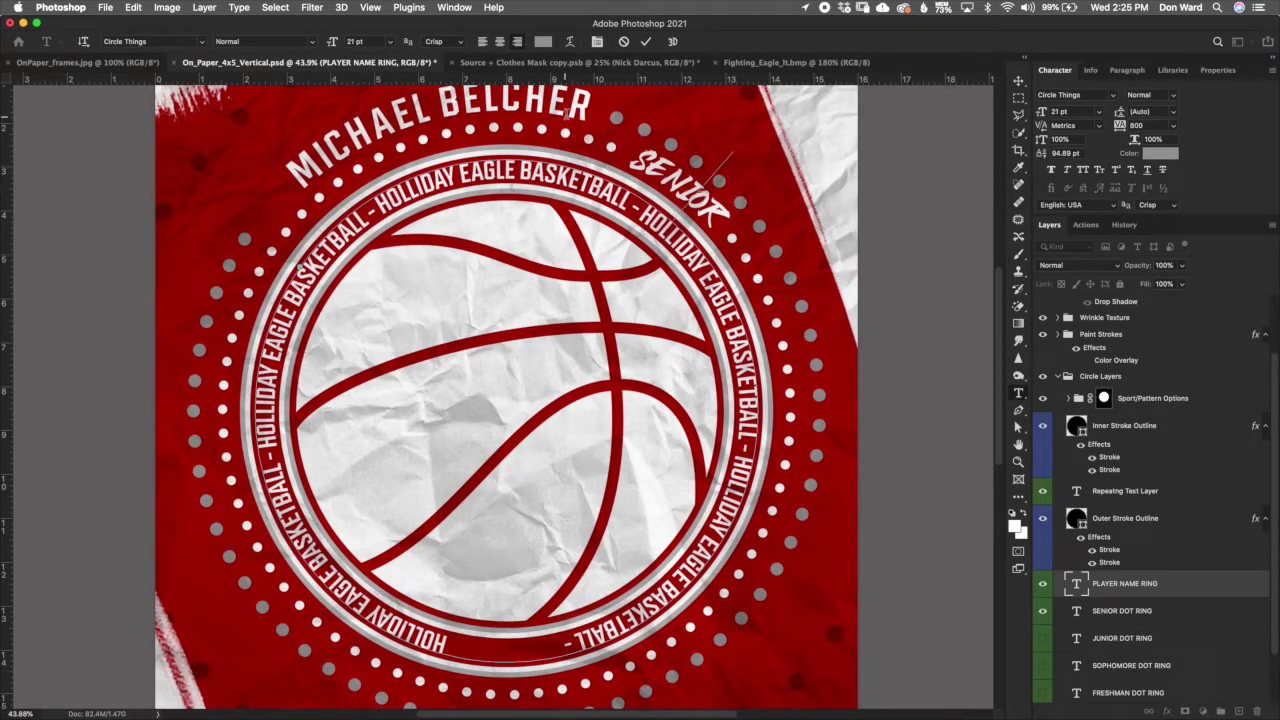
pyautogui.click(808, 298)
pyautogui.click(831, 366)
pyautogui.write('..')
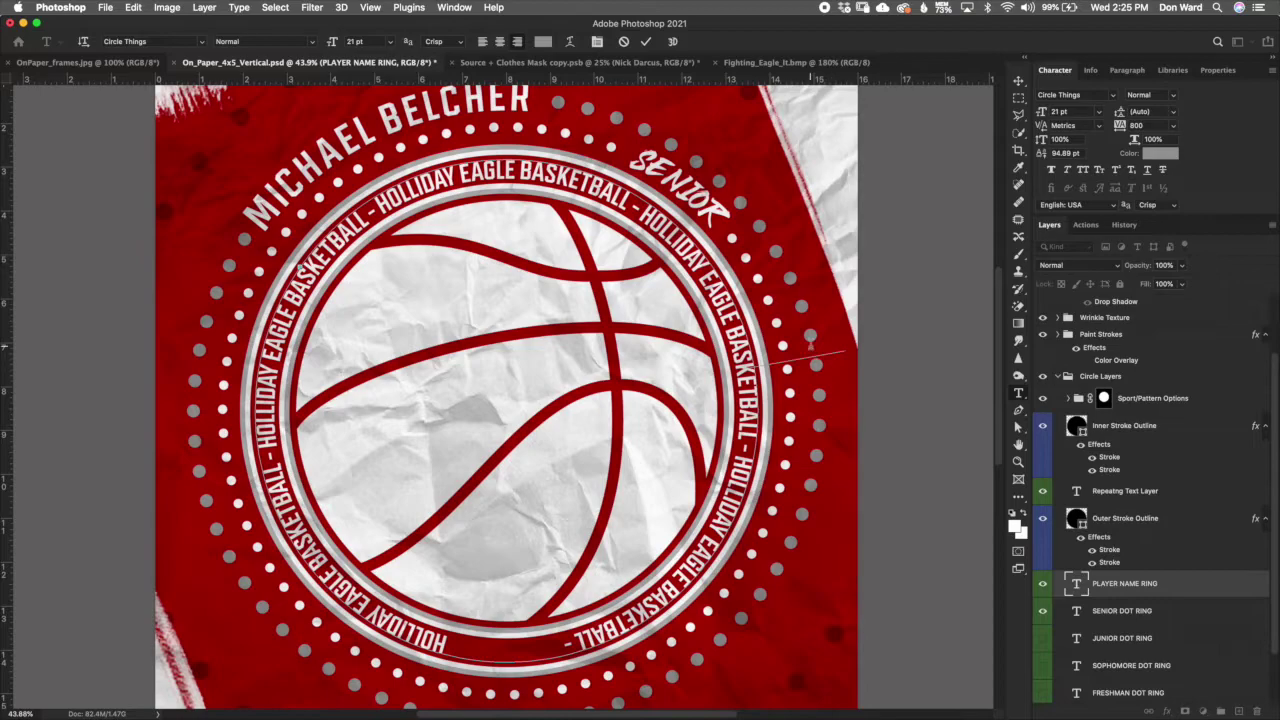
# Step: Using the Character panel, tighten tracking on the surname's final letter to about -184 and commit the edit
pyautogui.scroll(5, 1000, 305)
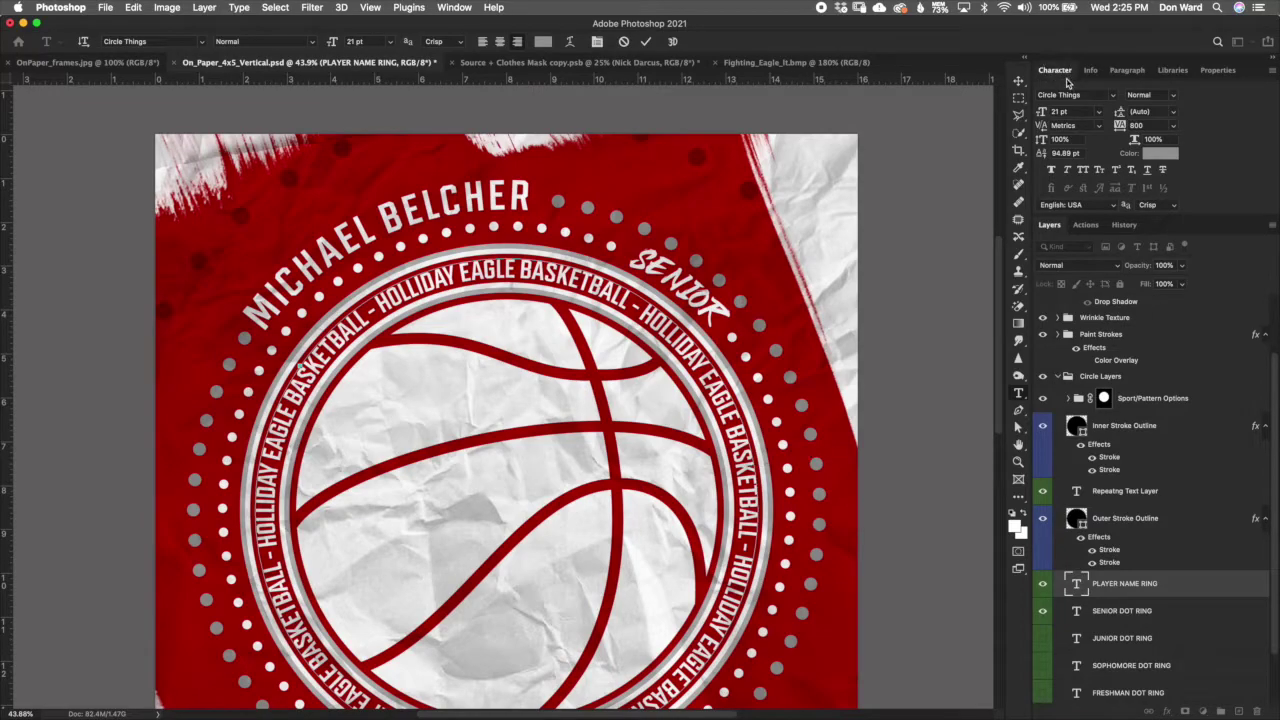
pyautogui.click(454, 8)
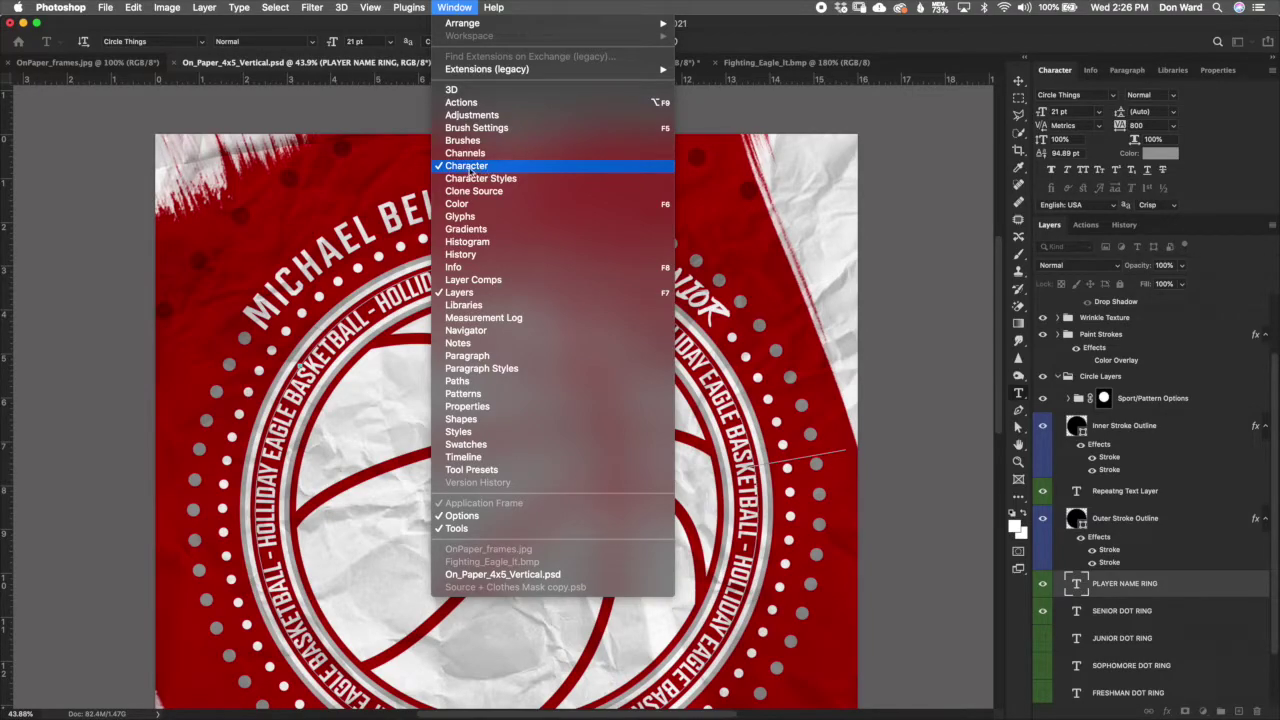
pyautogui.click(567, 12)
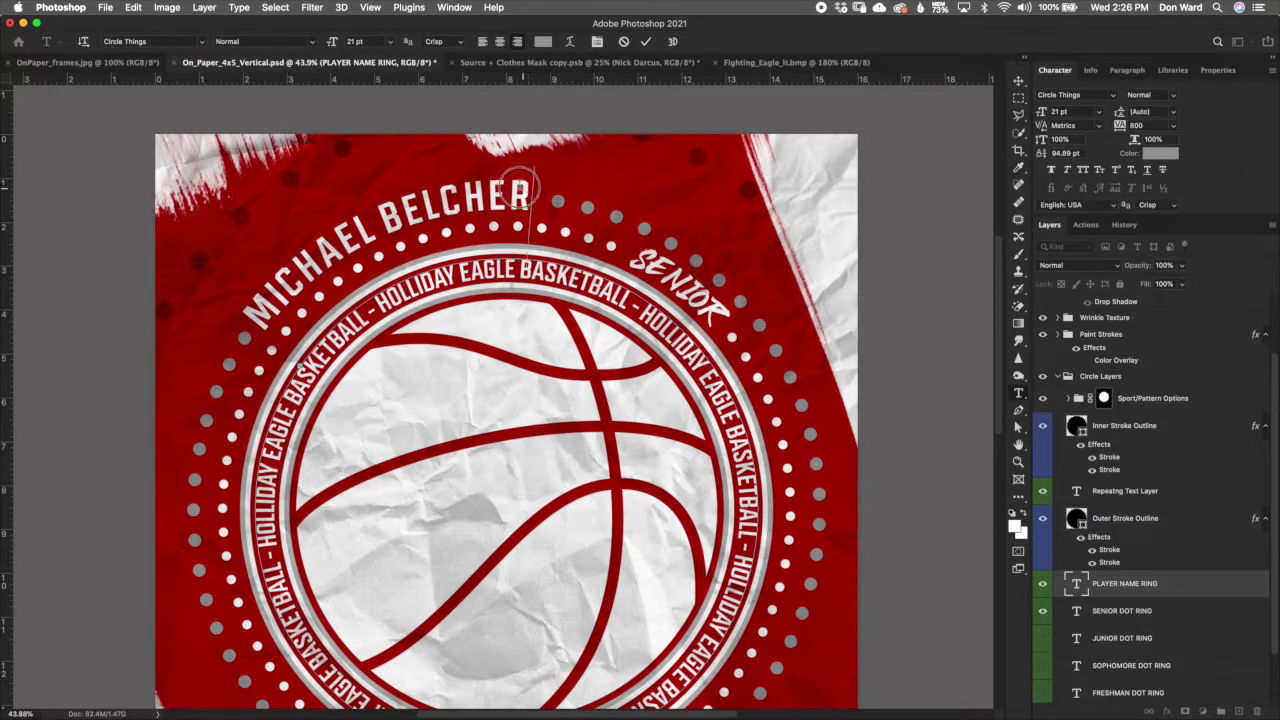
pyautogui.moveTo(528, 195); pyautogui.dragTo(505, 200)
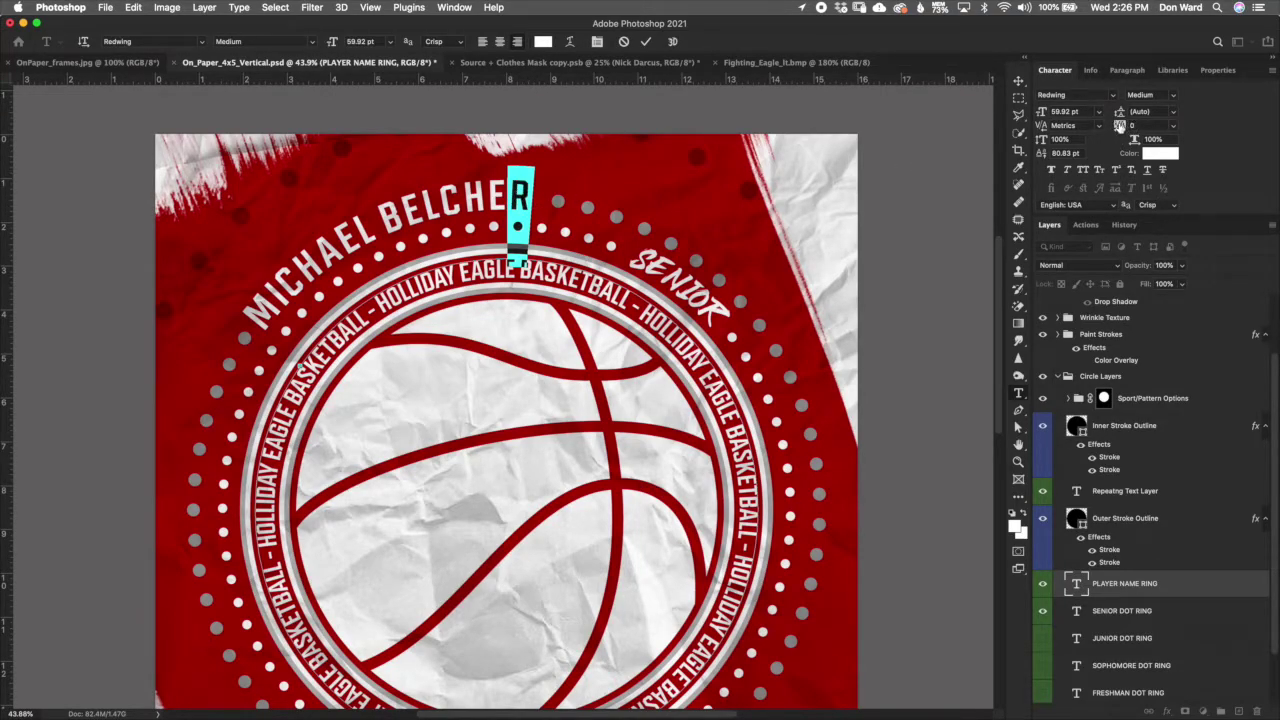
pyautogui.moveTo(1119, 125); pyautogui.dragTo(1118, 125)
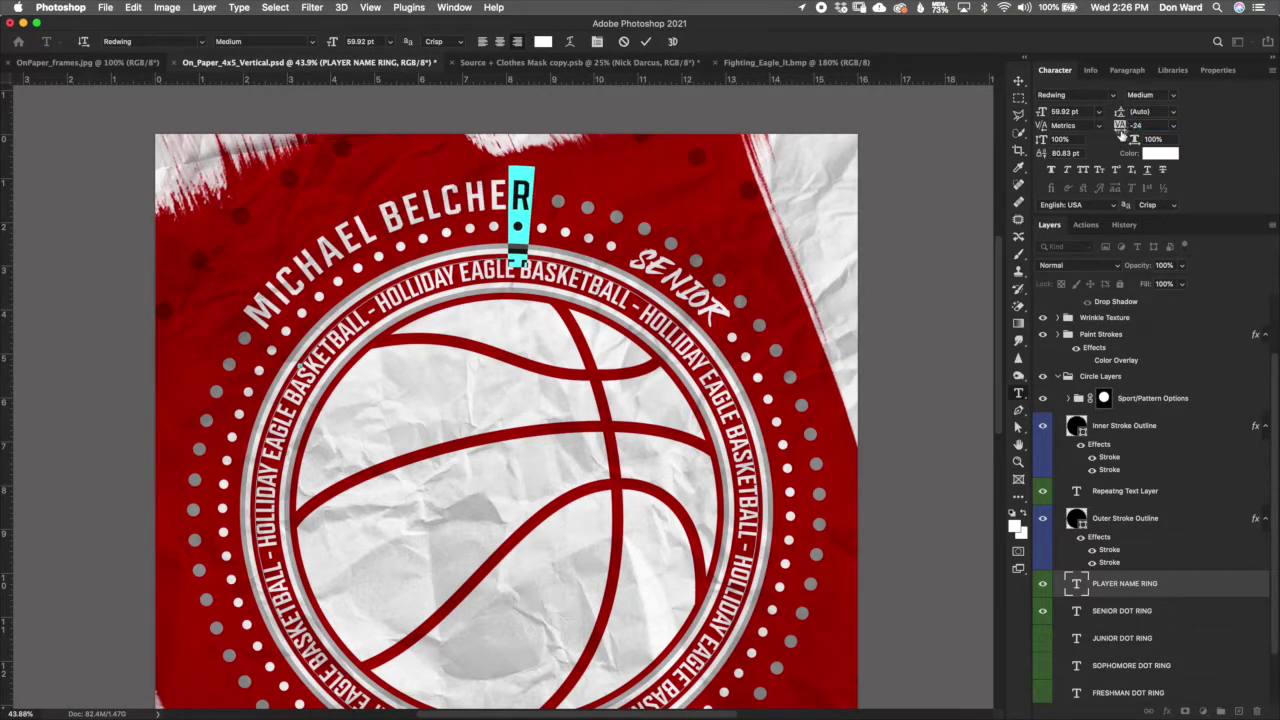
pyautogui.click(1119, 127)
pyautogui.press('Down')
pyautogui.press('Down')
pyautogui.press('Down')
pyautogui.press('Down')
pyautogui.press('Down')
pyautogui.press('Down')
pyautogui.press('Down')
pyautogui.press('Down')
pyautogui.press('Down')
pyautogui.press('Down')
pyautogui.press('Down')
pyautogui.press('Down')
pyautogui.press('Down')
pyautogui.press('Down')
pyautogui.press('Down')
pyautogui.press('Down')
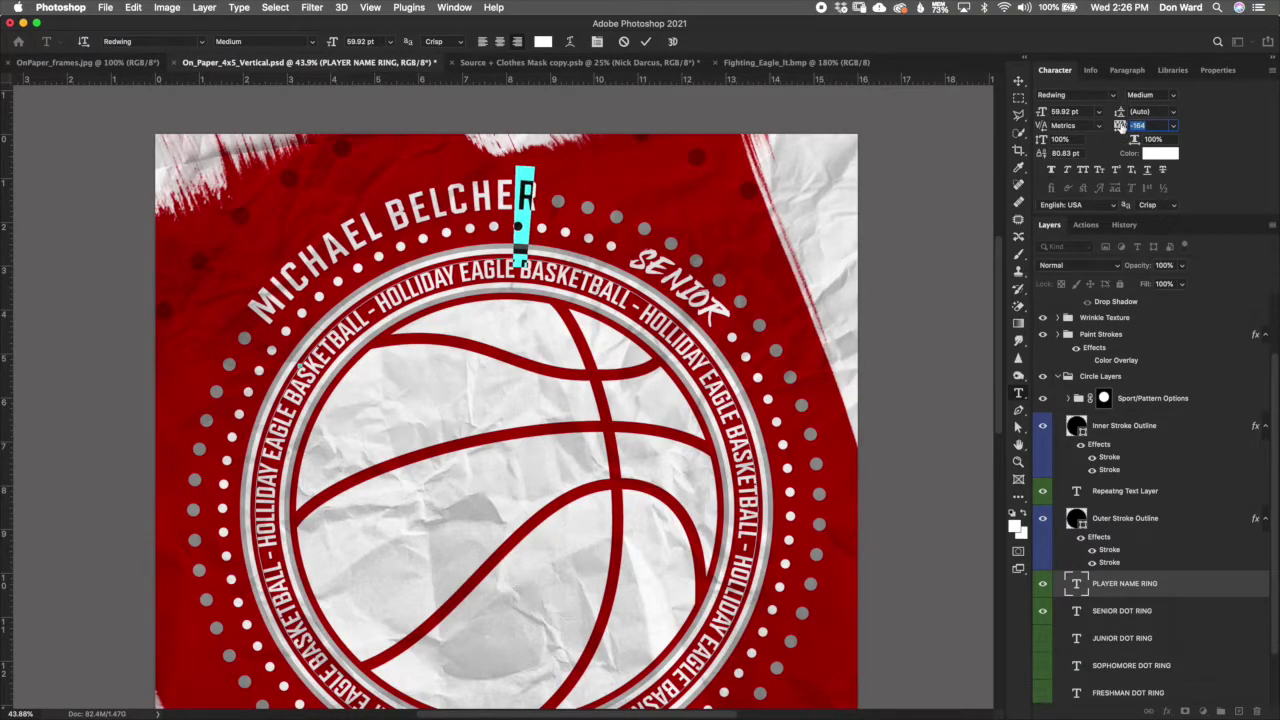
pyautogui.press('Down')
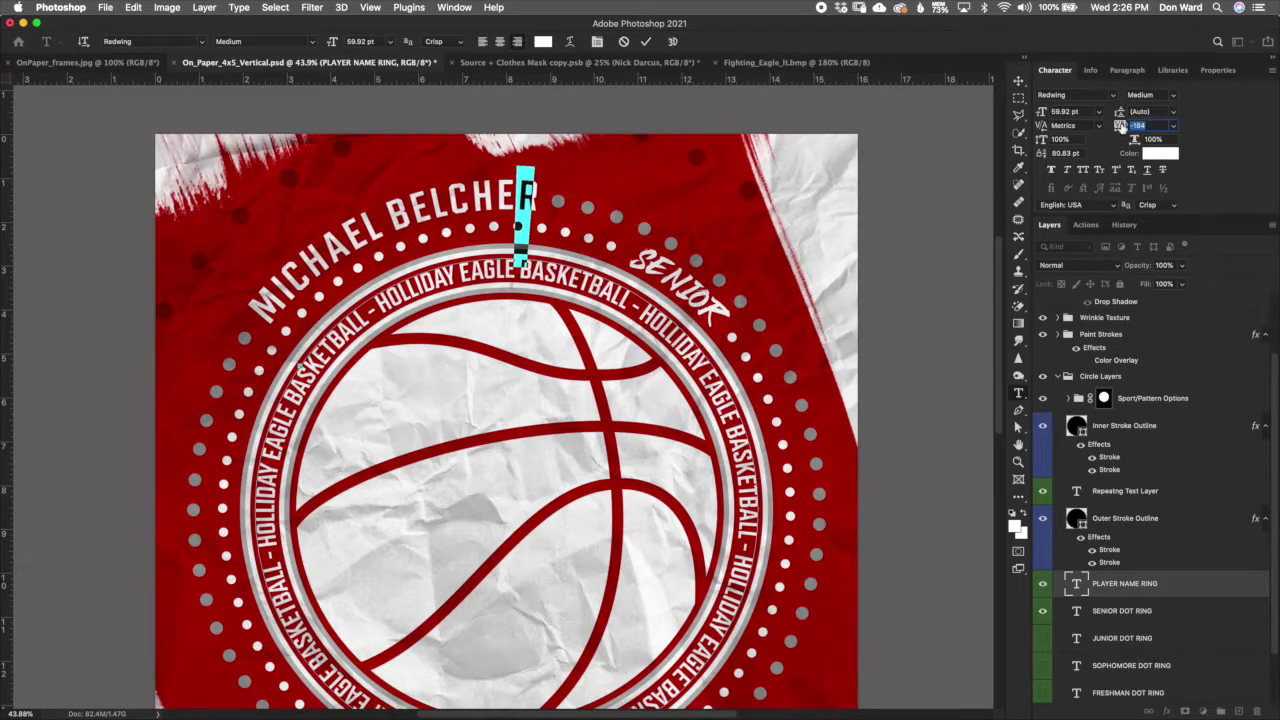
pyautogui.click(646, 41)
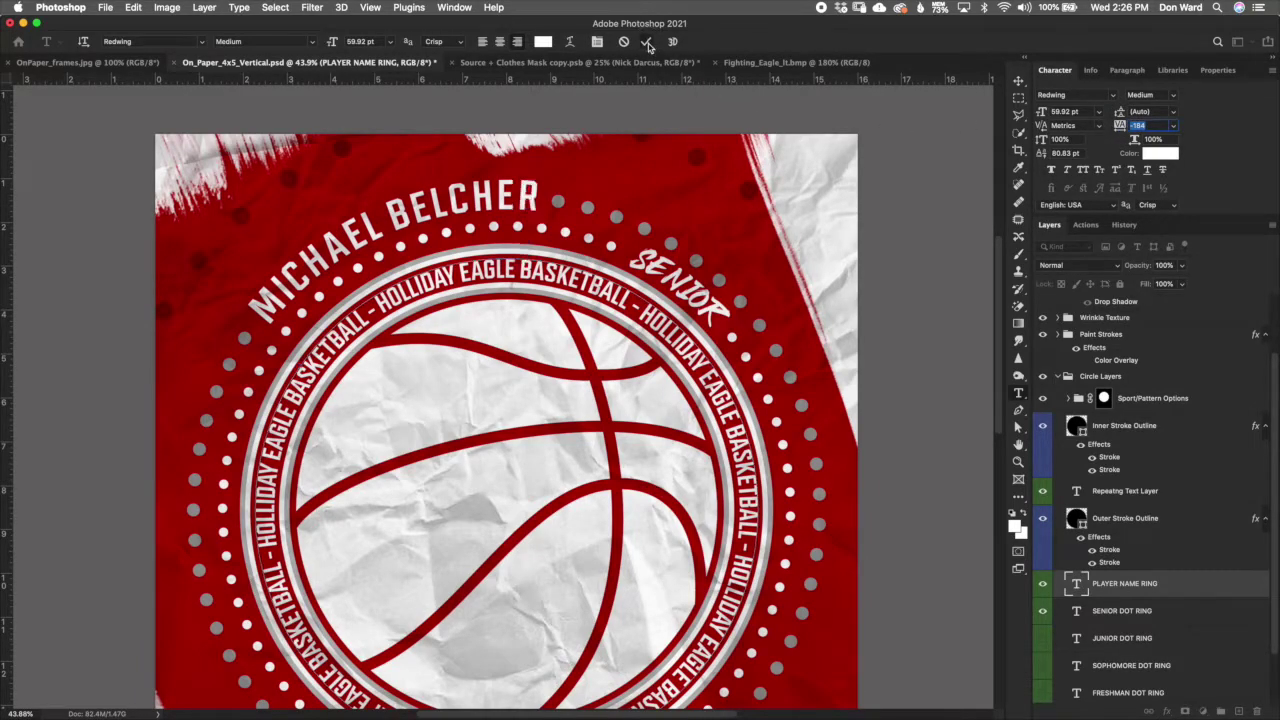
pyautogui.press('v')
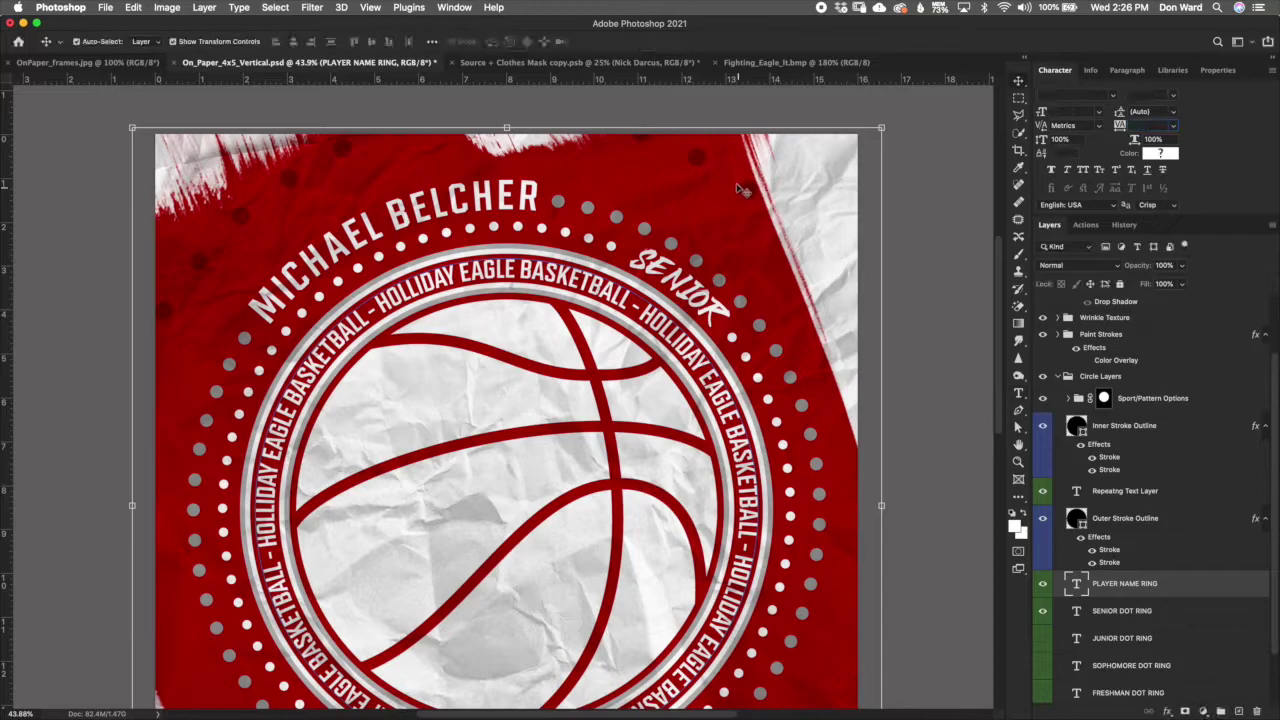
# Step: Try scaling and rotating the name ring, then cancel to keep its original size and angle
pyautogui.moveTo(881, 127); pyautogui.dragTo(908, 106)
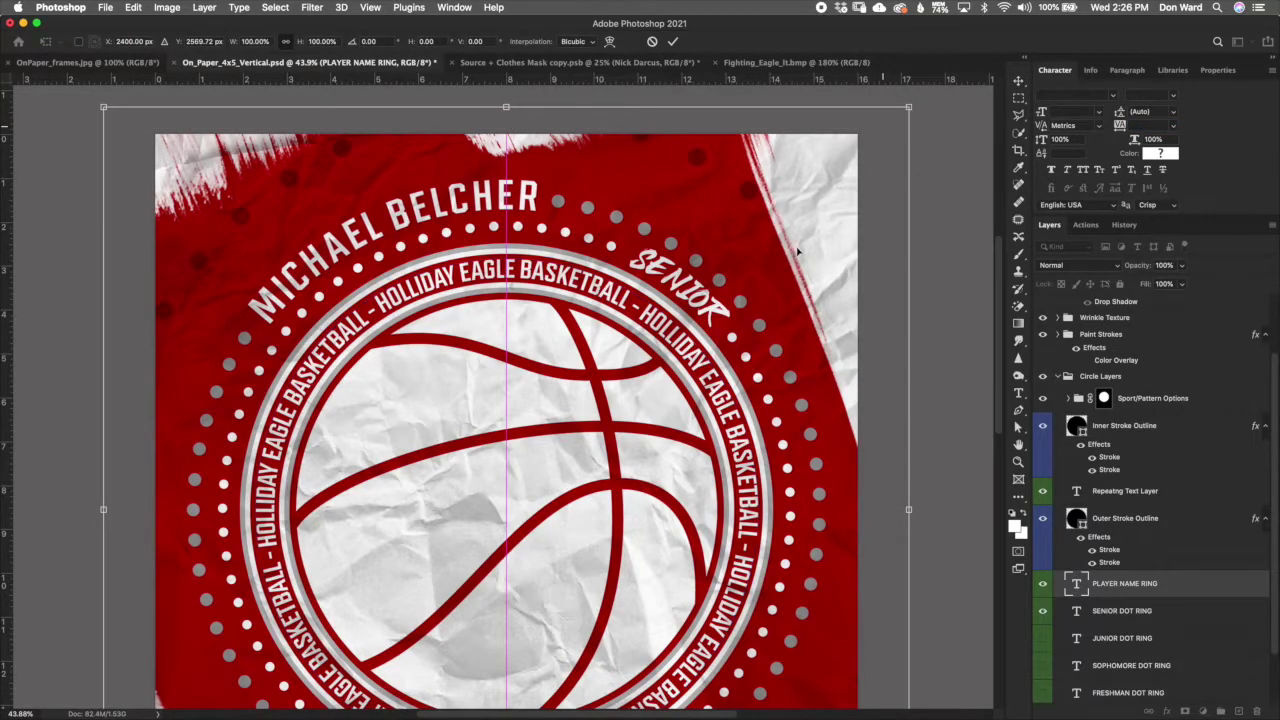
pyautogui.moveTo(912, 92); pyautogui.dragTo(906, 64)
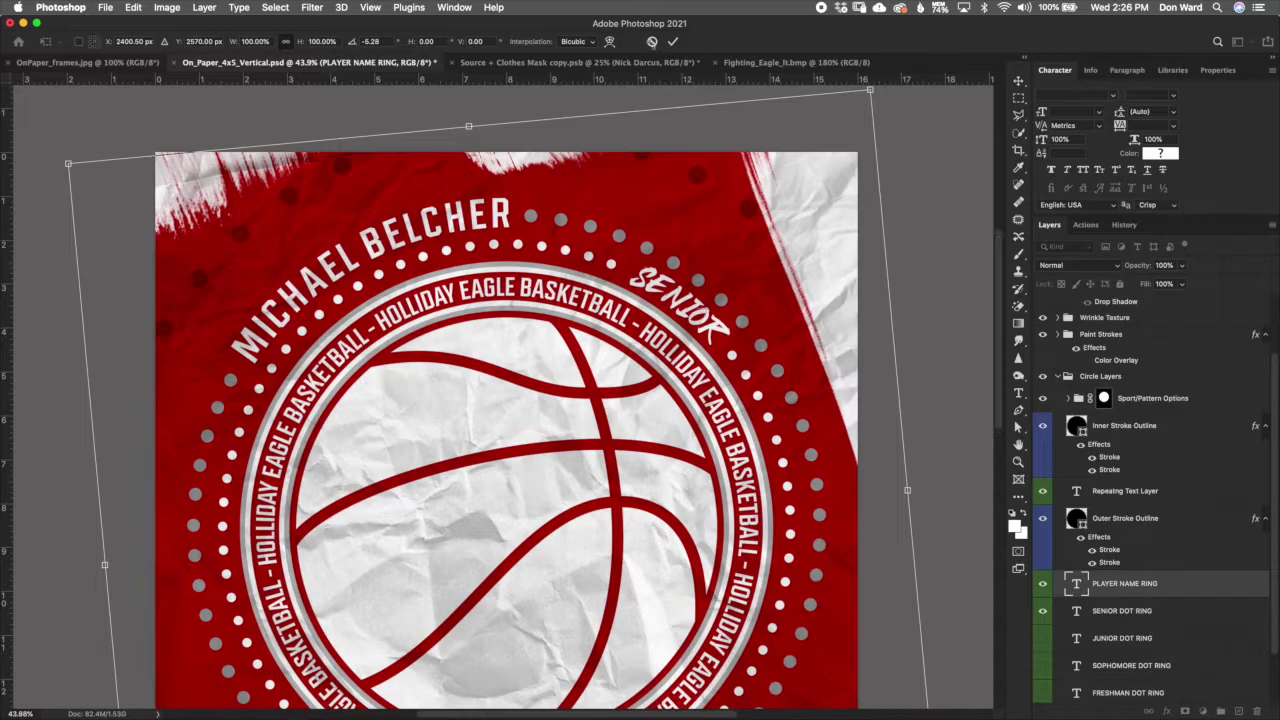
pyautogui.press('Escape')
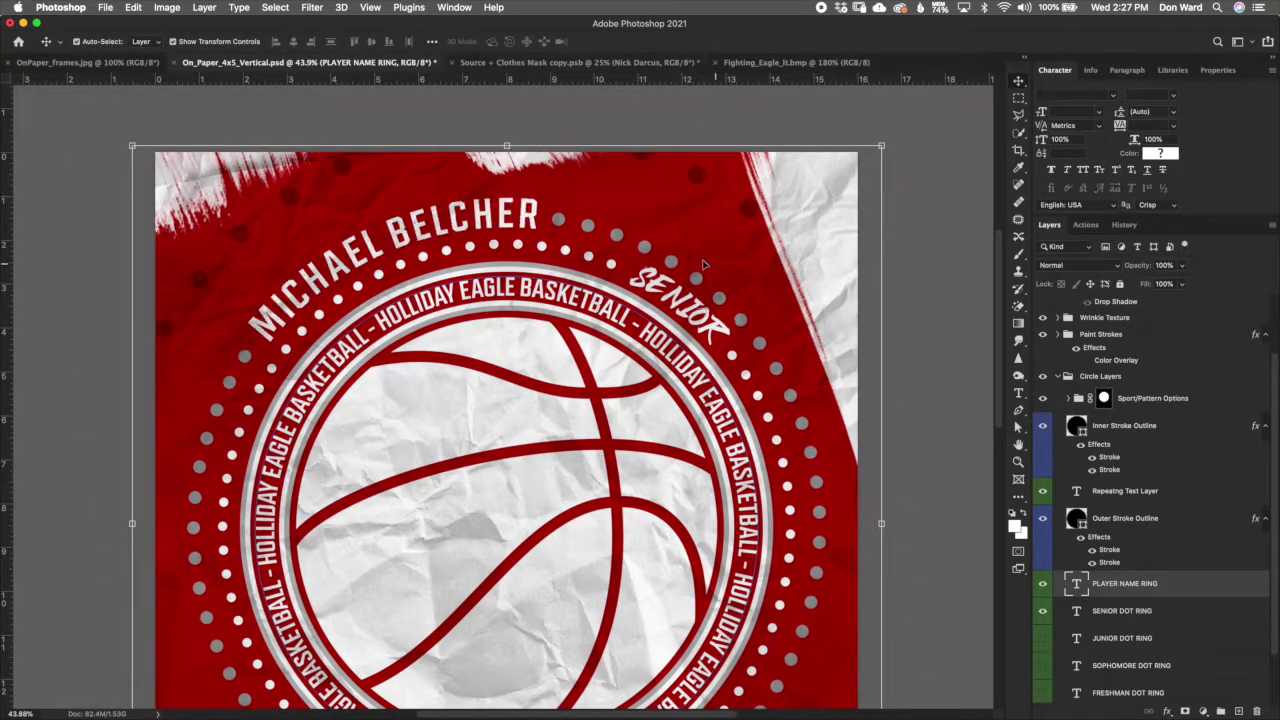
pyautogui.press('super+t')
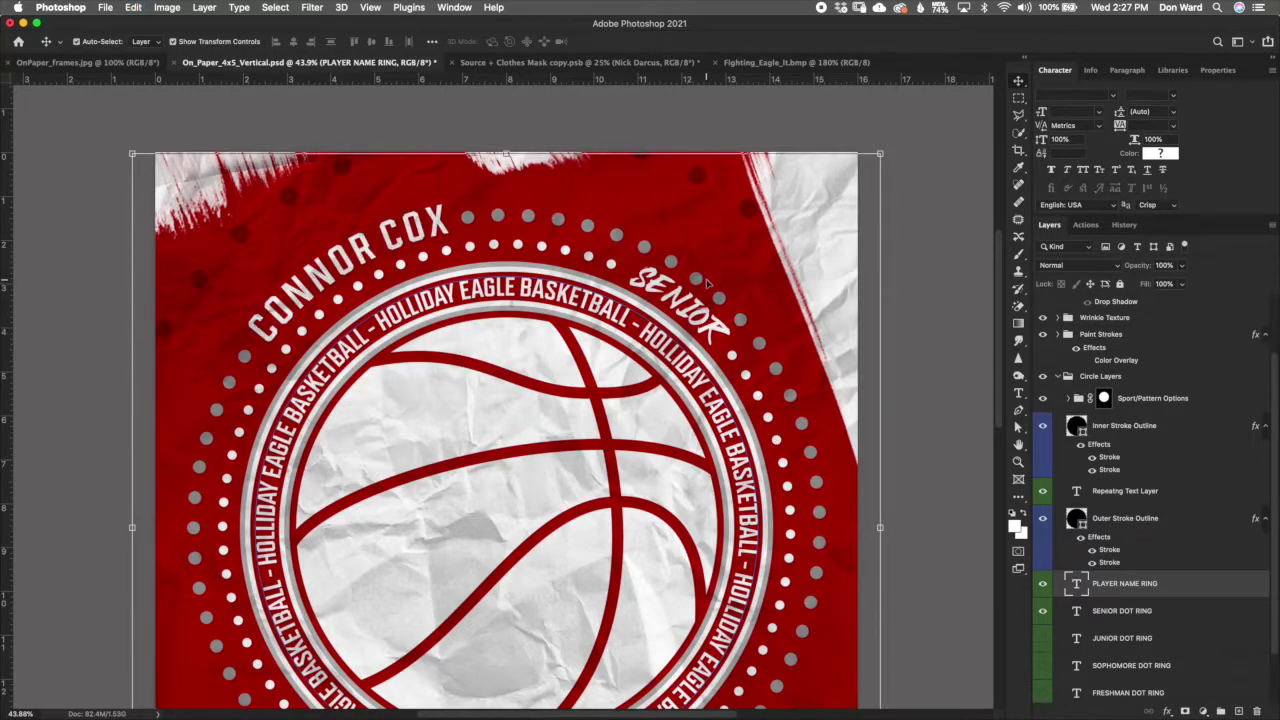
# Step: Reopen the PLAYER NAME RING text for editing and clear the full-text selection
pyautogui.doubleClick(1076, 584)
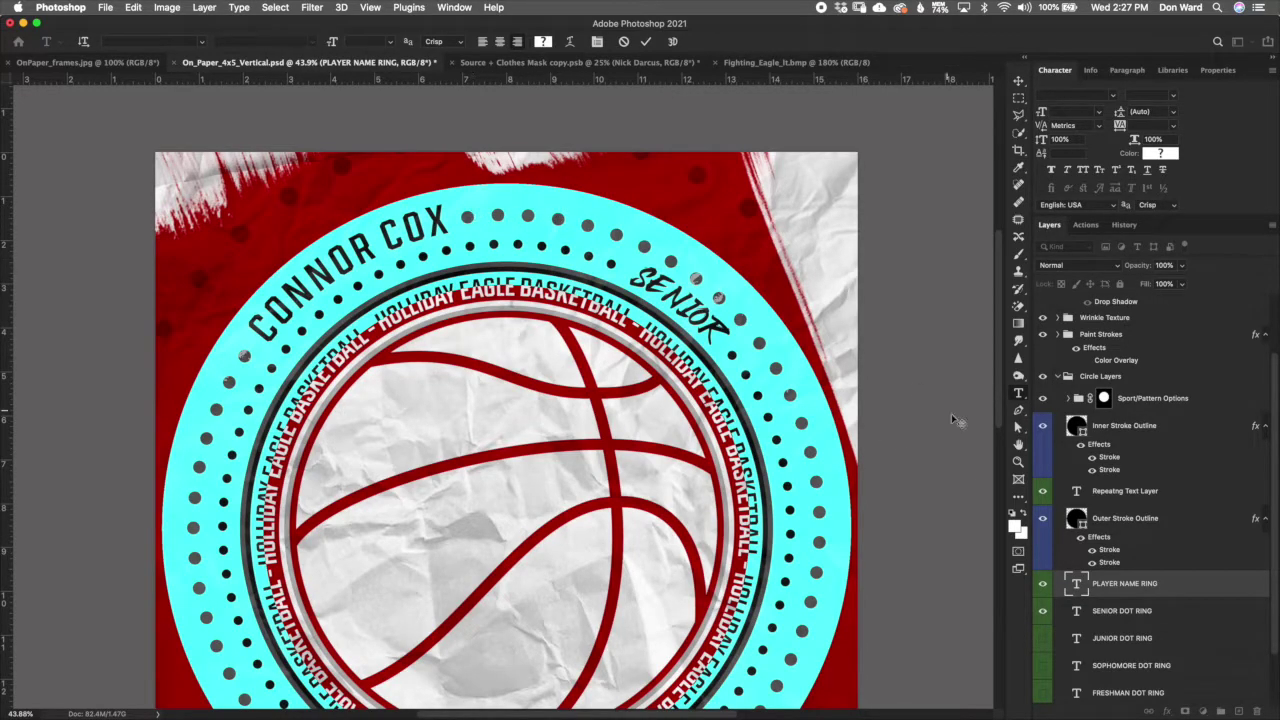
pyautogui.scroll(-3, 1005, 397)
pyautogui.scroll(-1, 985, 410)
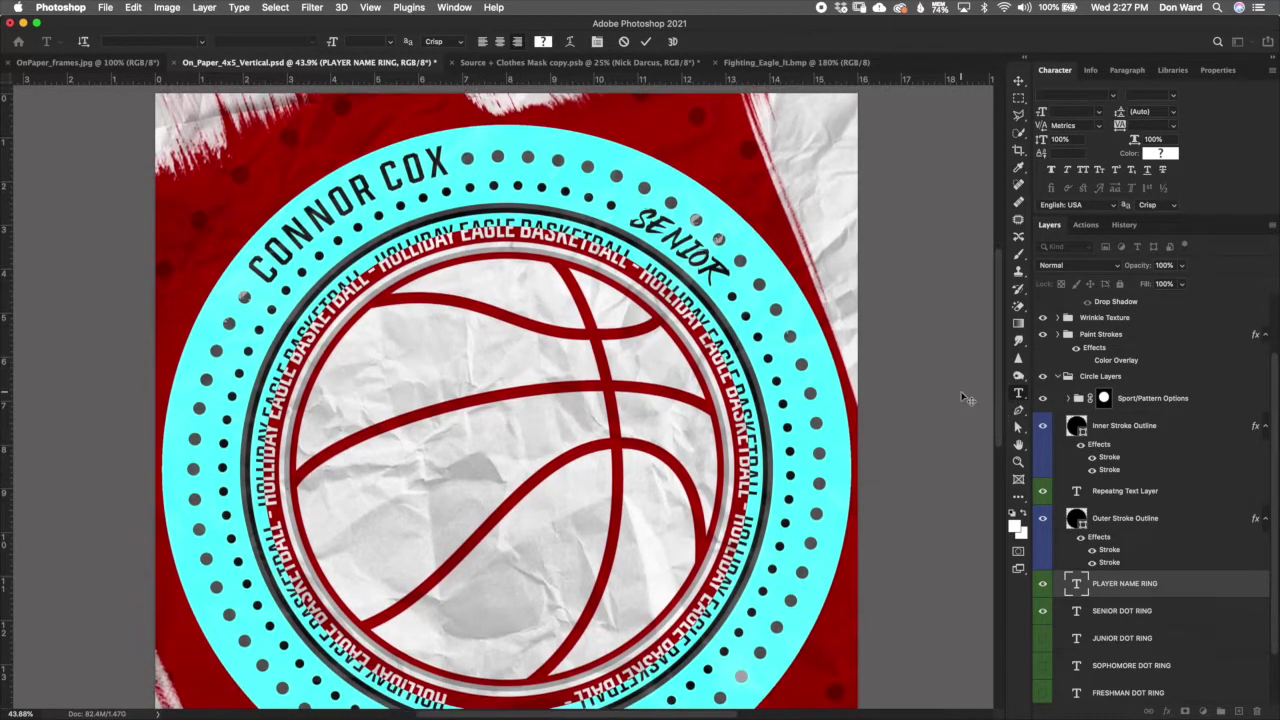
pyautogui.click(441, 156)
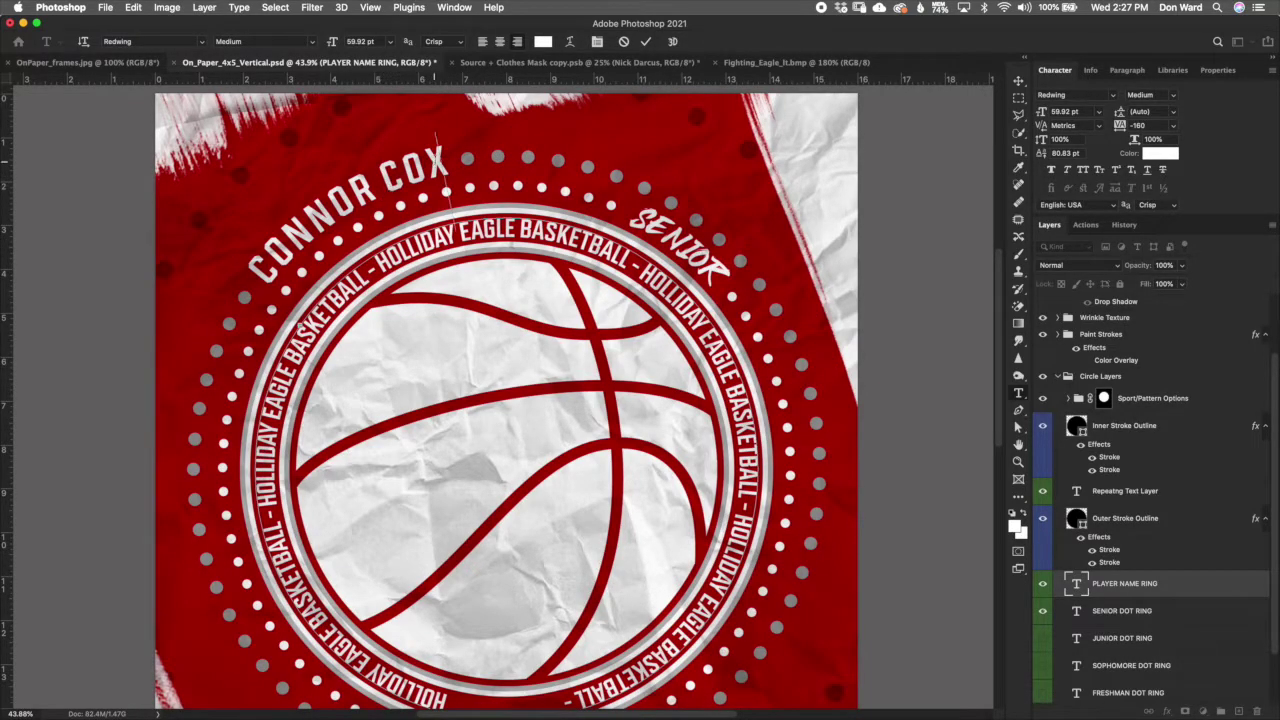
# Step: Preview very dark and brownish colours on the player name, then cancel to keep it white
pyautogui.moveTo(444, 156); pyautogui.dragTo(268, 280)
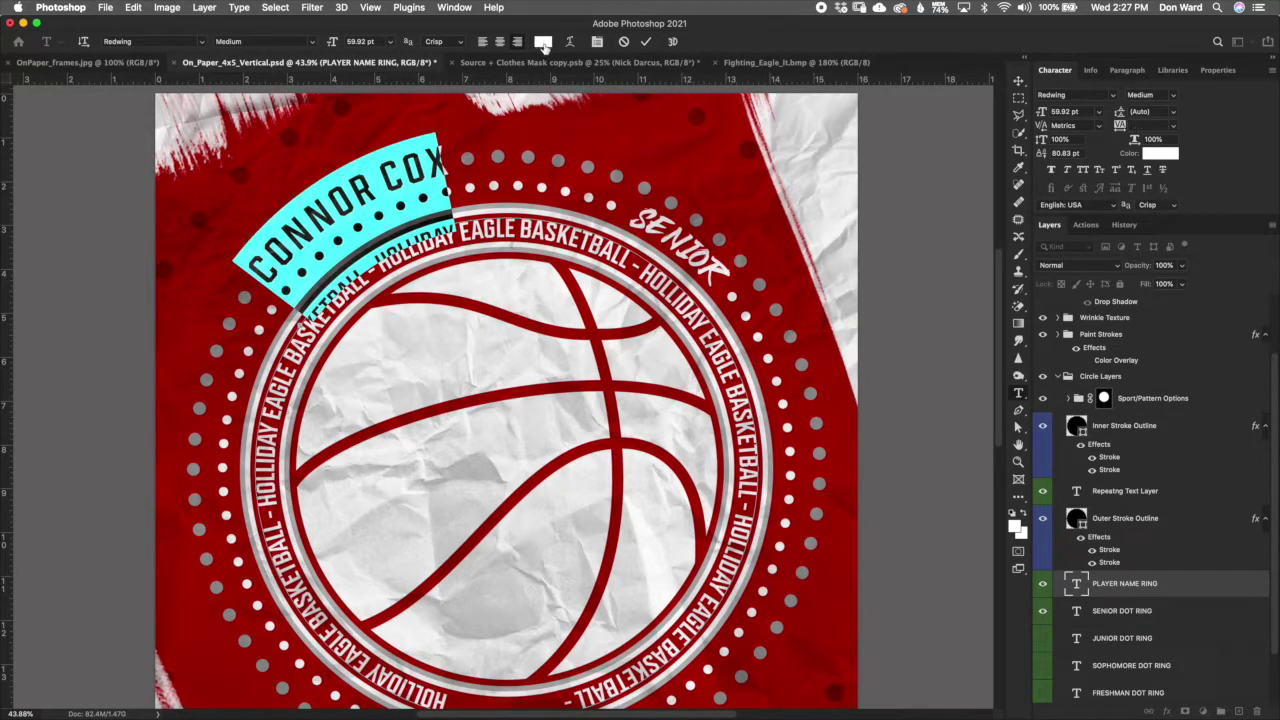
pyautogui.click(543, 43)
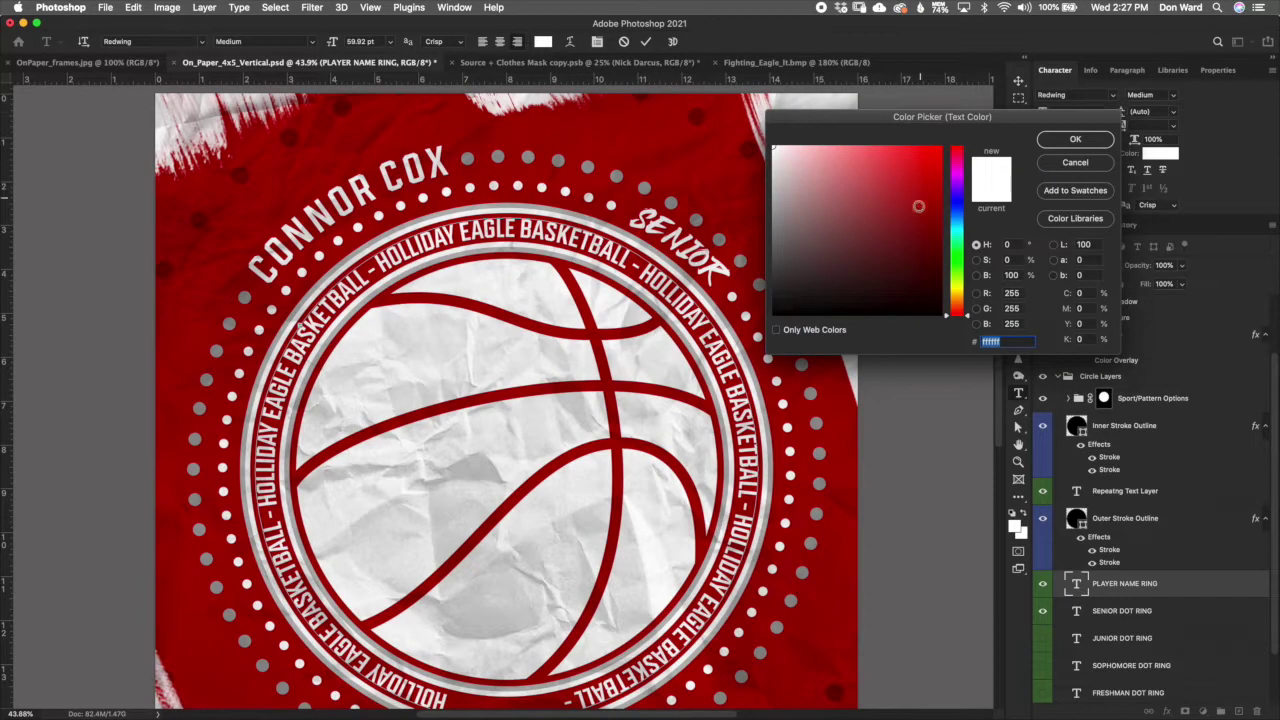
pyautogui.click(927, 302)
pyautogui.click(824, 270)
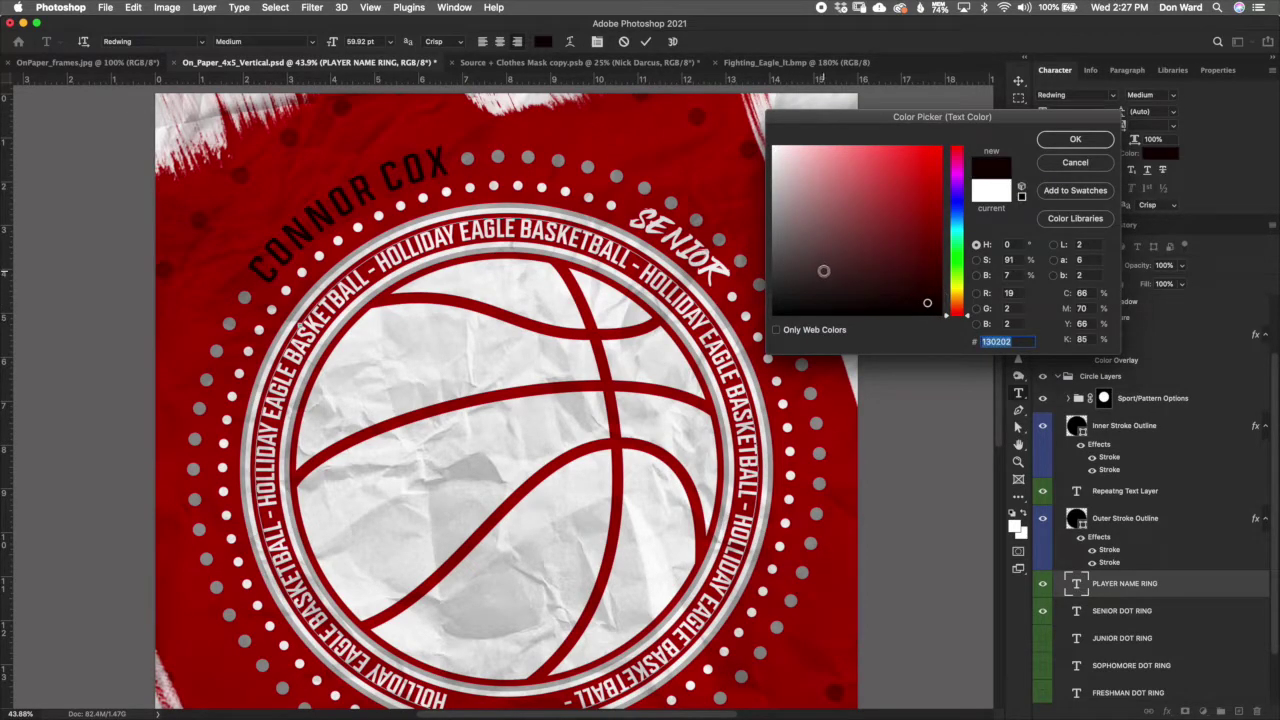
pyautogui.click(1068, 170)
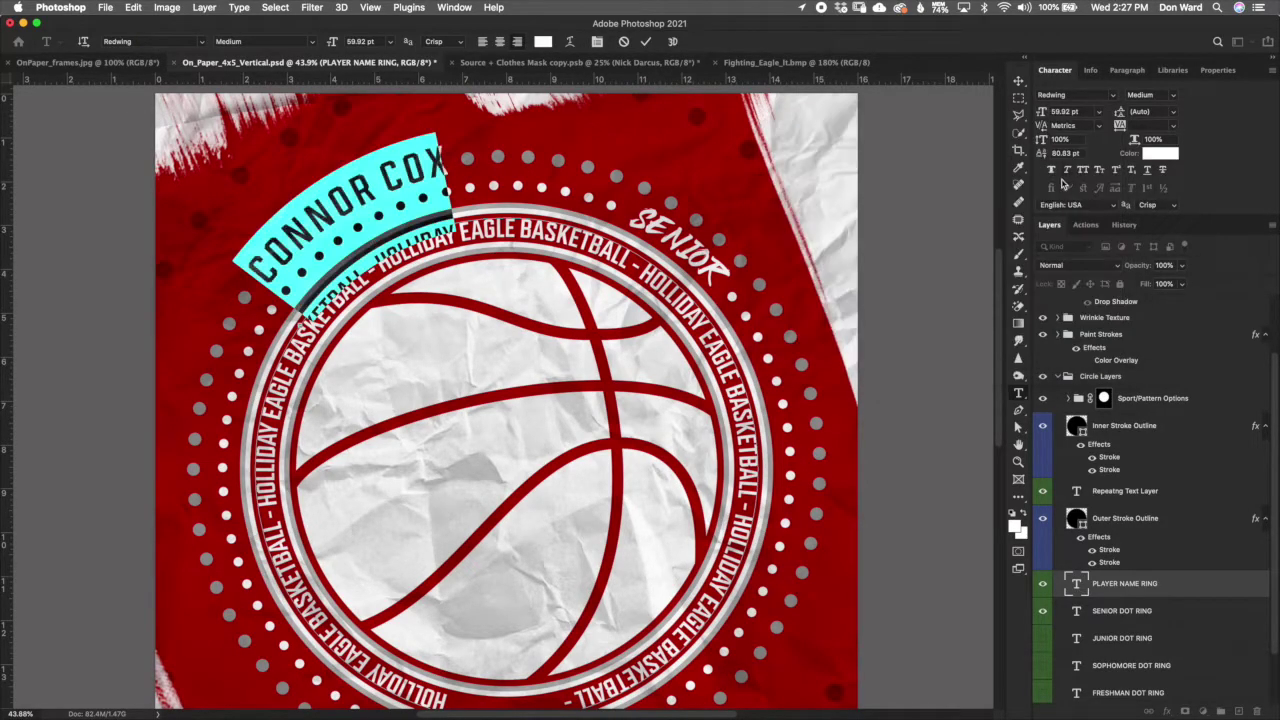
# Step: Select the dot characters running around the name ring
pyautogui.moveTo(463, 155); pyautogui.dragTo(243, 277)
pyautogui.click(243, 278)
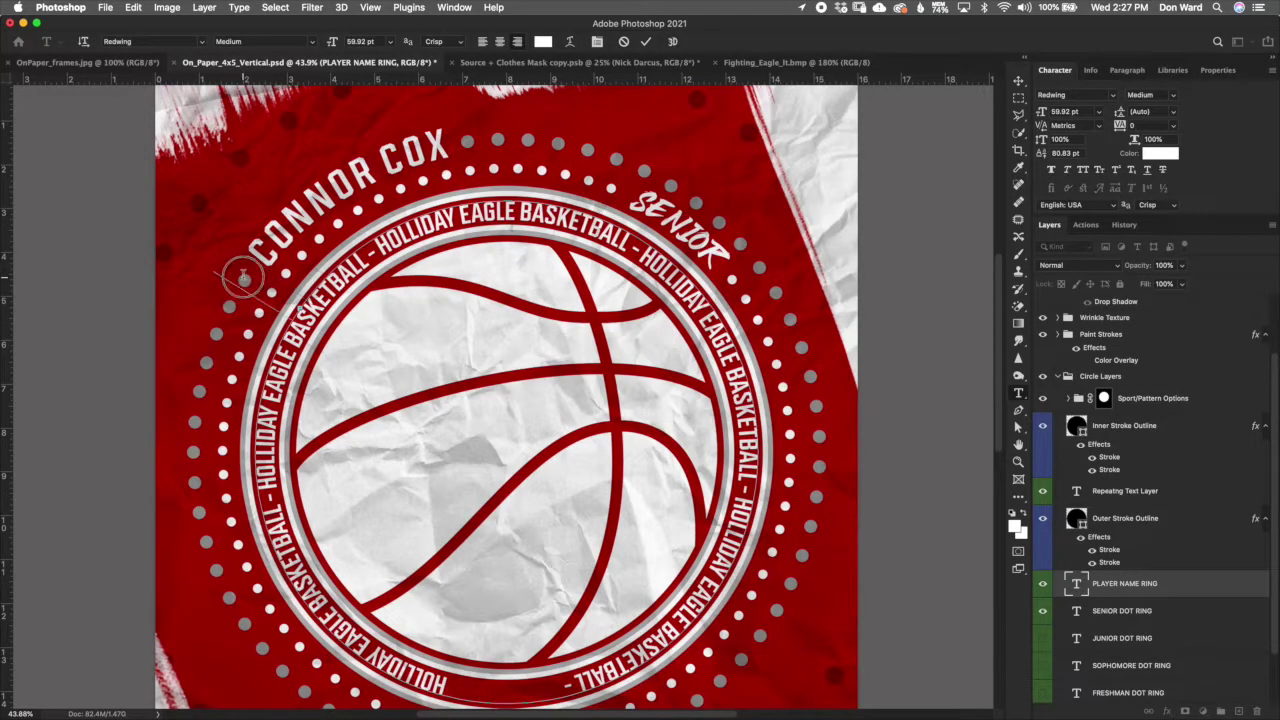
pyautogui.press('super+a')
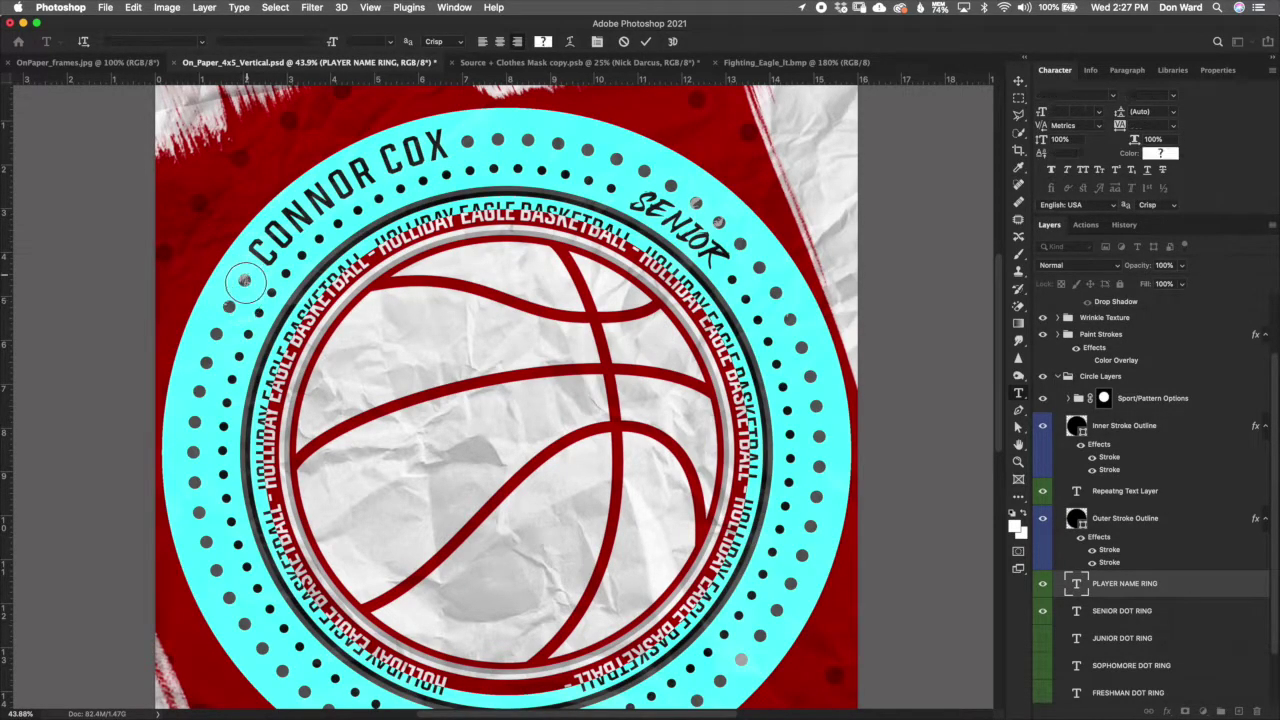
pyautogui.moveTo(240, 288); pyautogui.dragTo(479, 121)
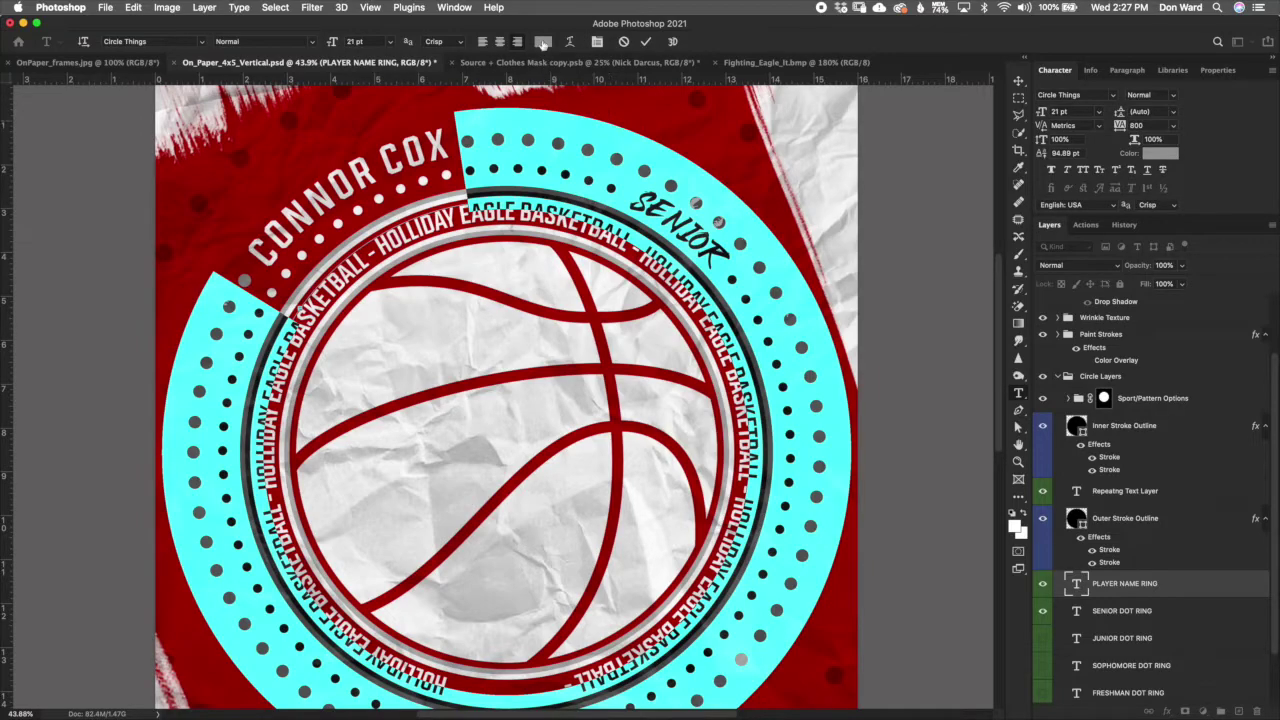
# Step: Colour the selected ring dots white (#ffffff) and deselect to preview them
pyautogui.click(543, 41)
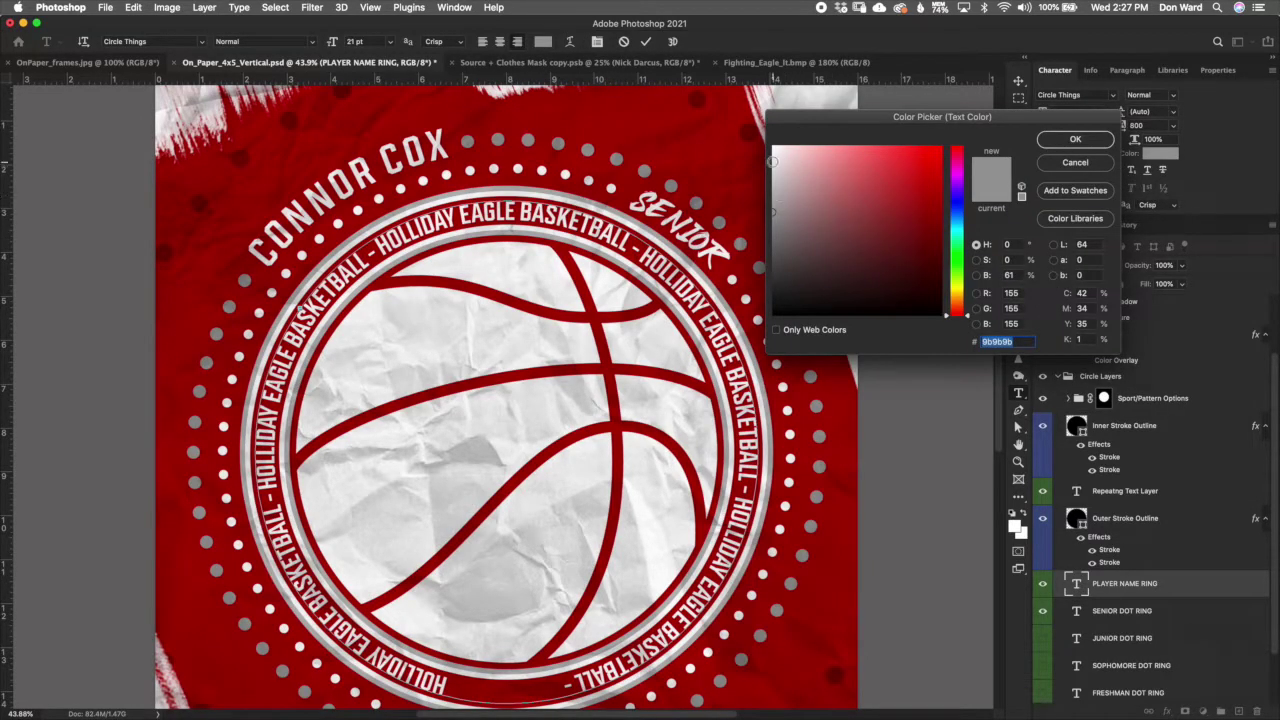
pyautogui.click(771, 146)
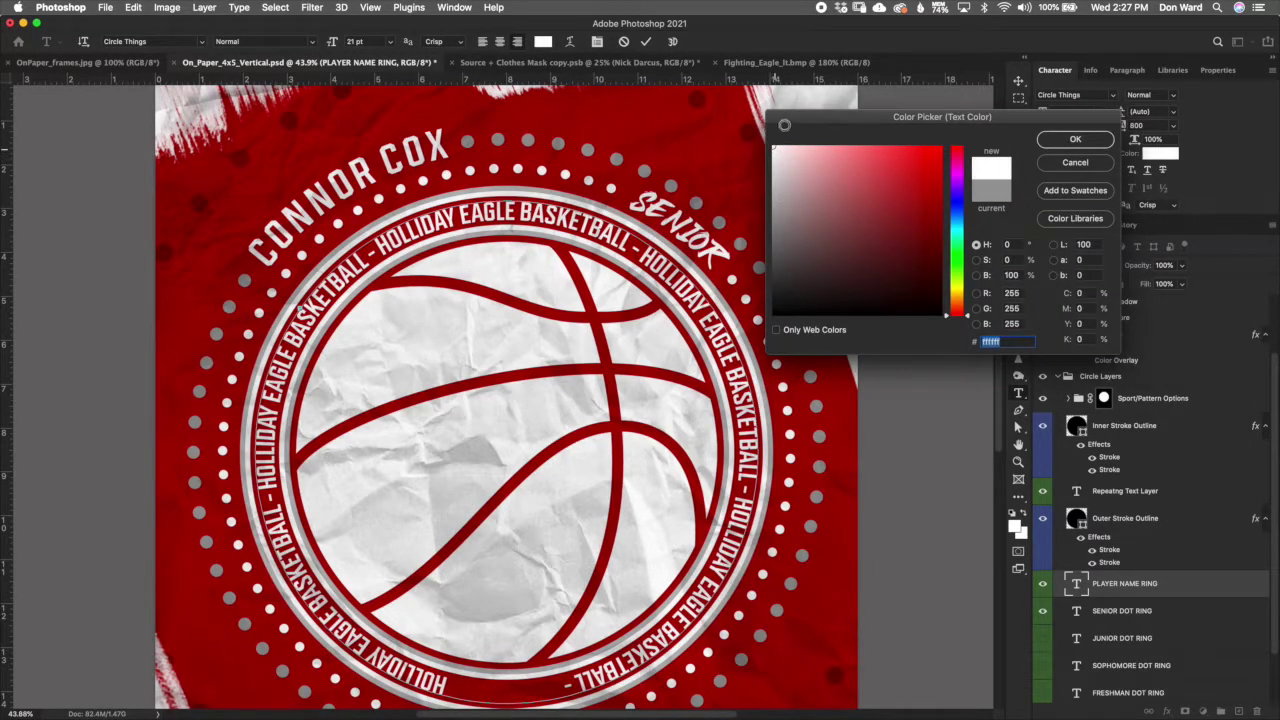
pyautogui.click(1075, 140)
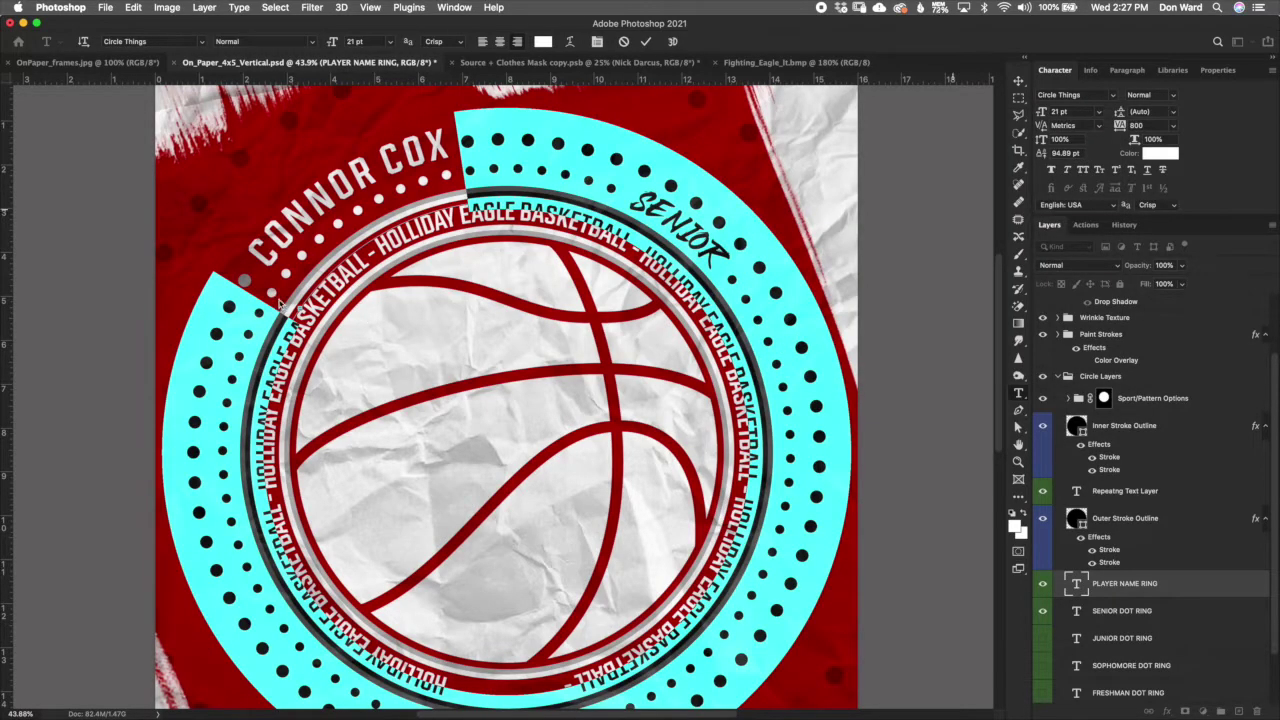
pyautogui.click(242, 294)
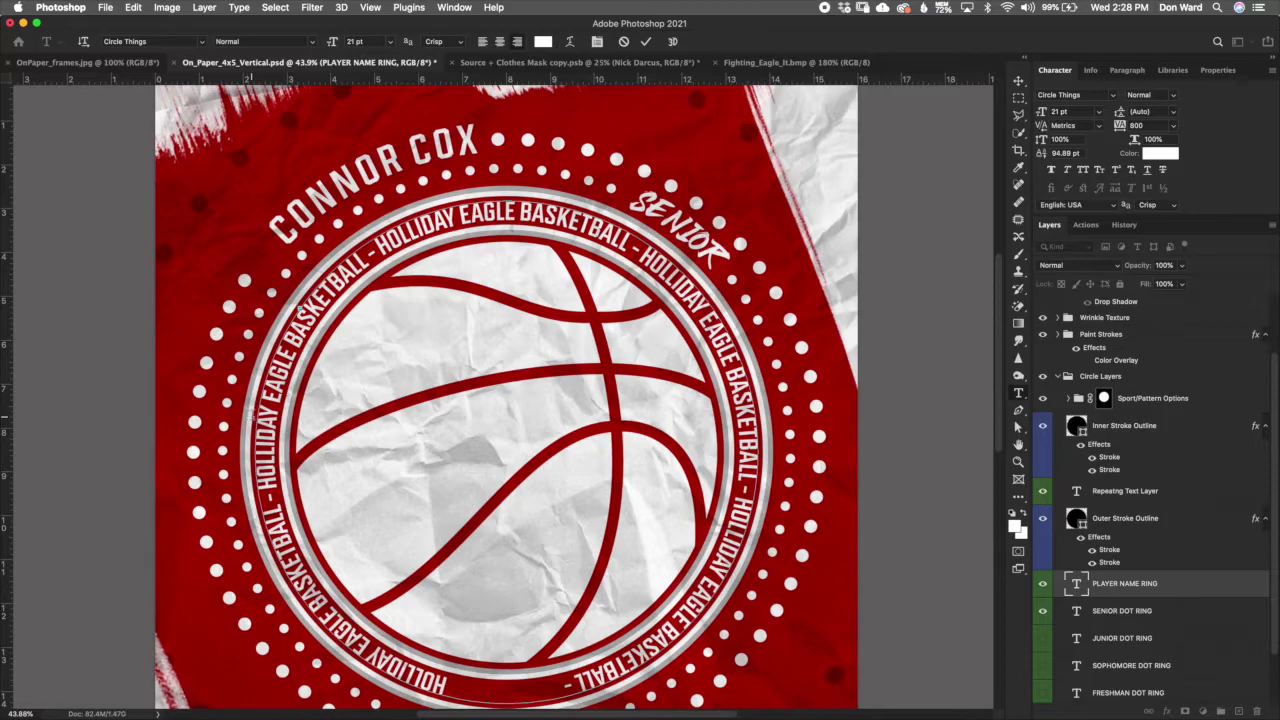
# Step: Remove an extra space before the player name and leave text editing
pyautogui.press('BackSpace')
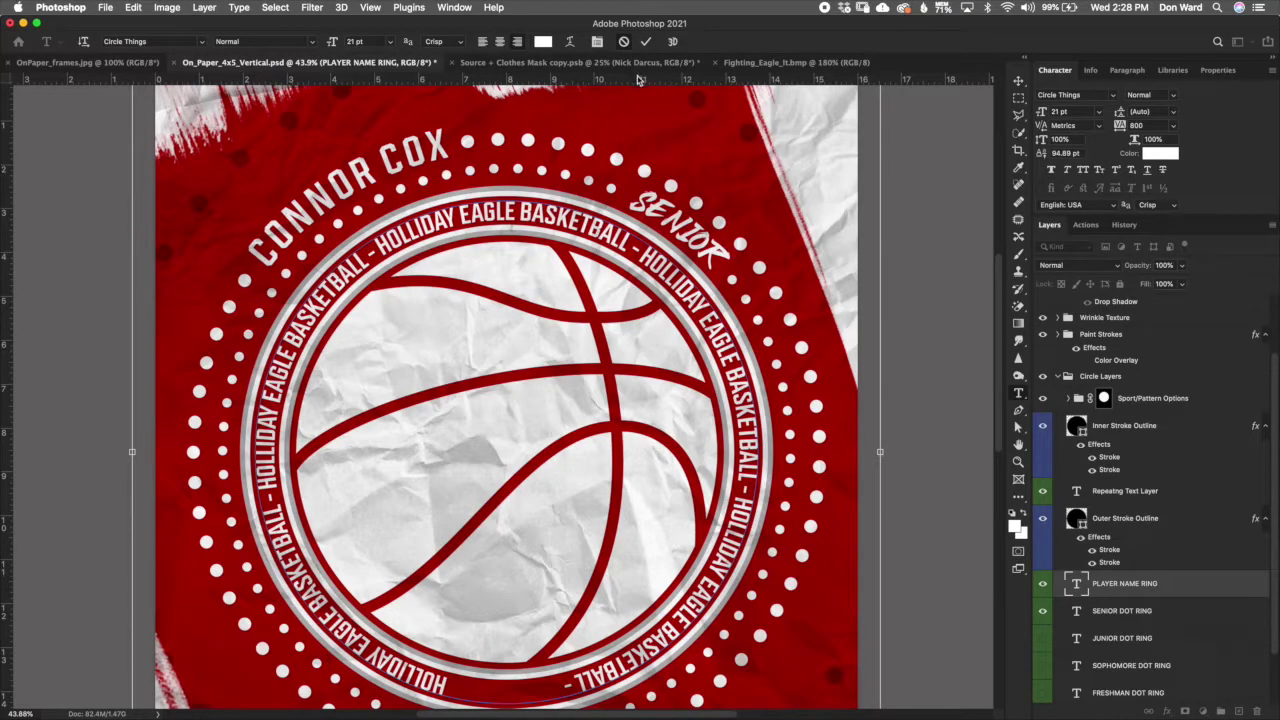
pyautogui.press('v')
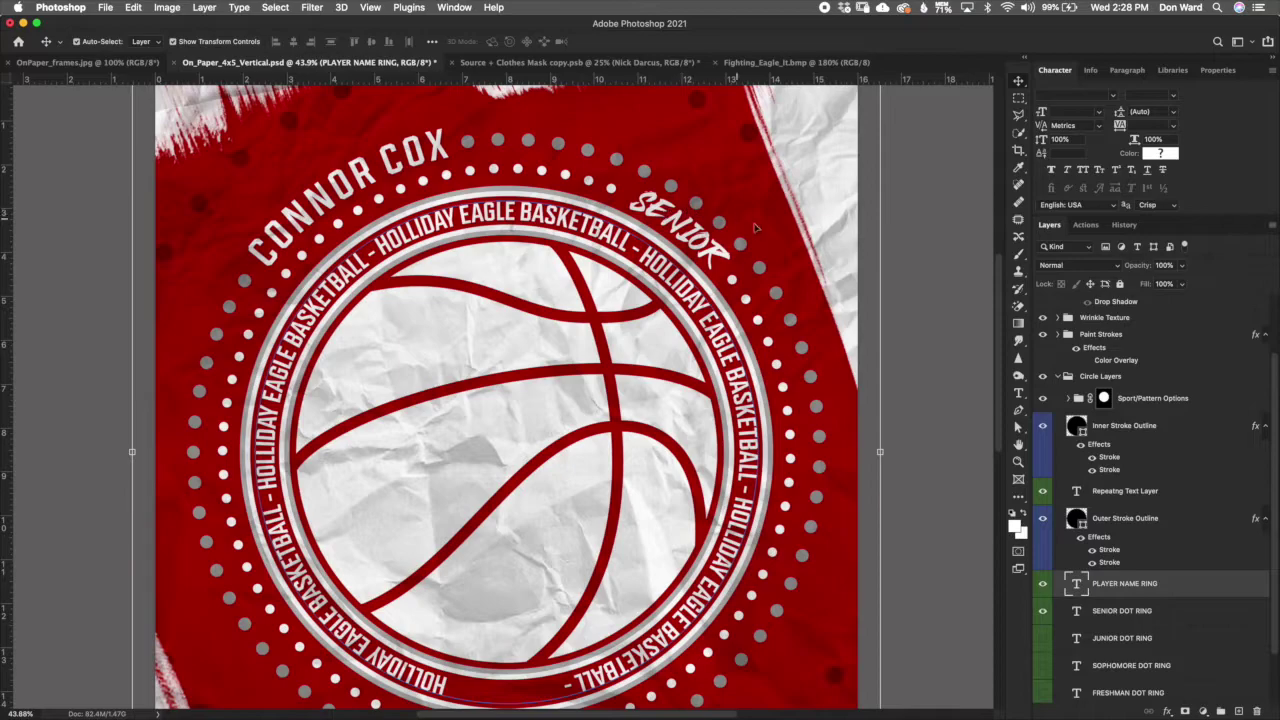
pyautogui.scroll(-3, 1270, 510)
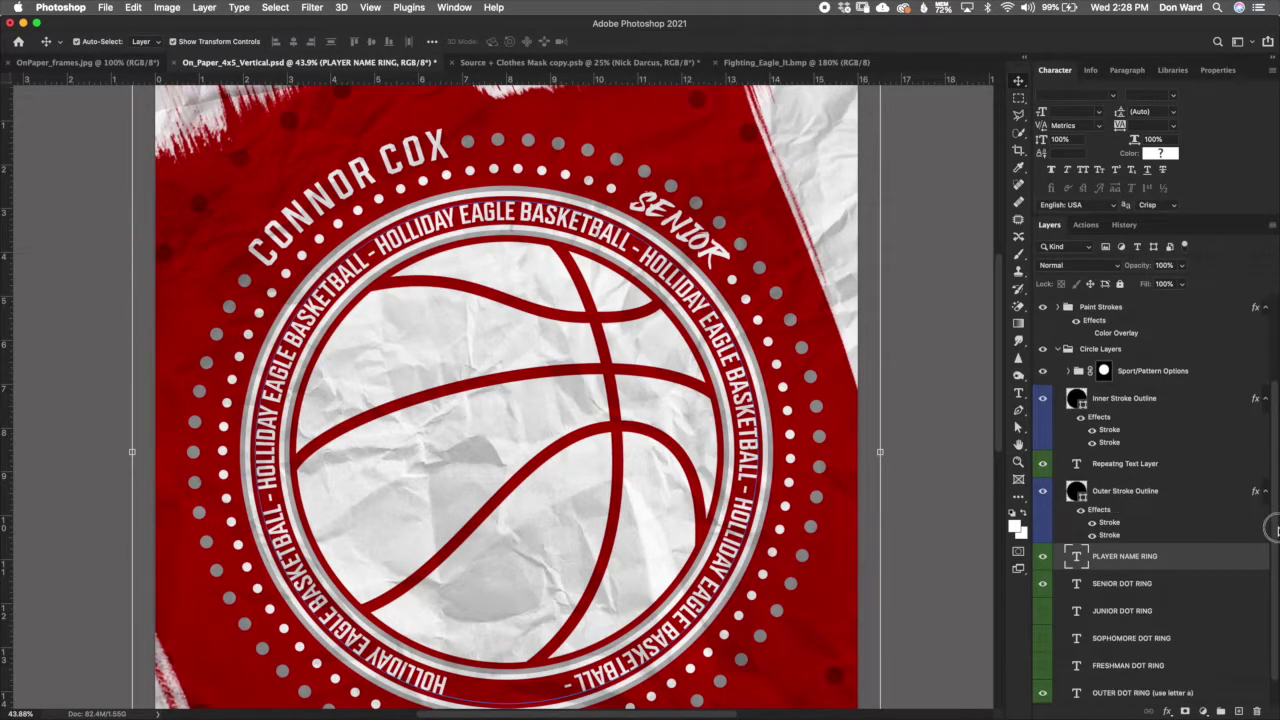
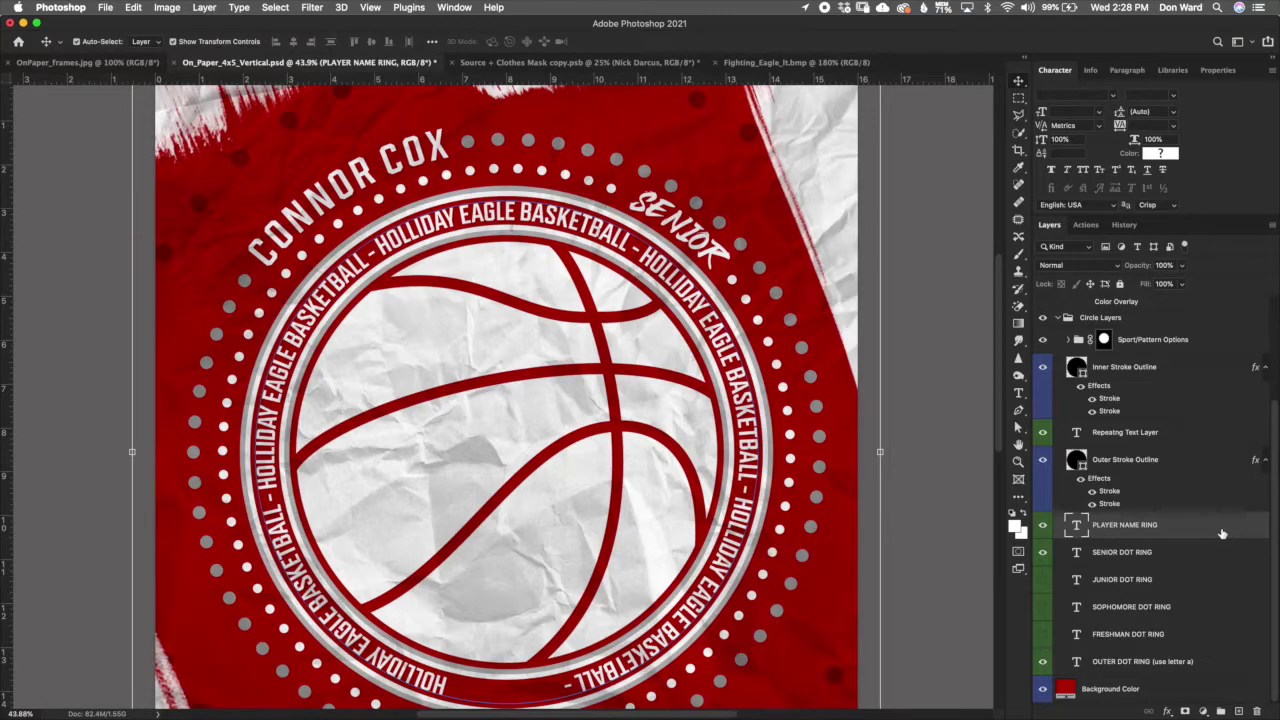
# Step: Step through the Senior, Junior, Sophomore and Freshman dot ring layers
pyautogui.click(1145, 555)
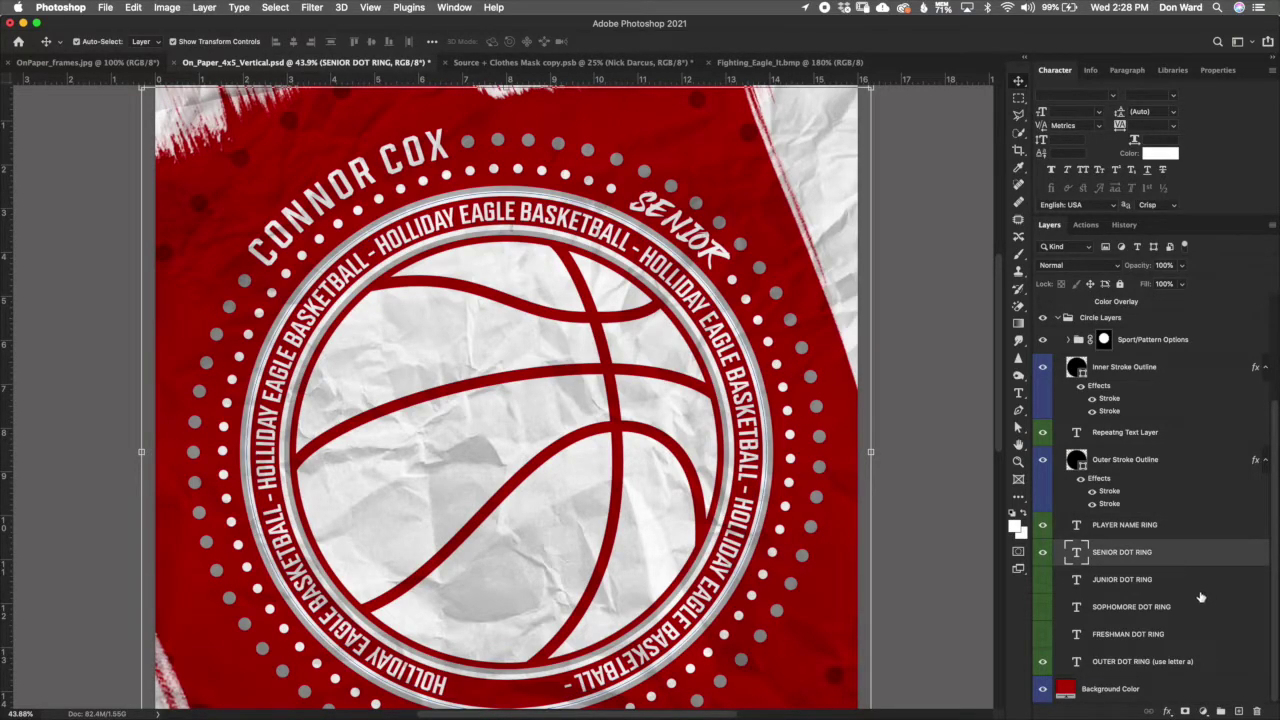
pyautogui.click(1178, 586)
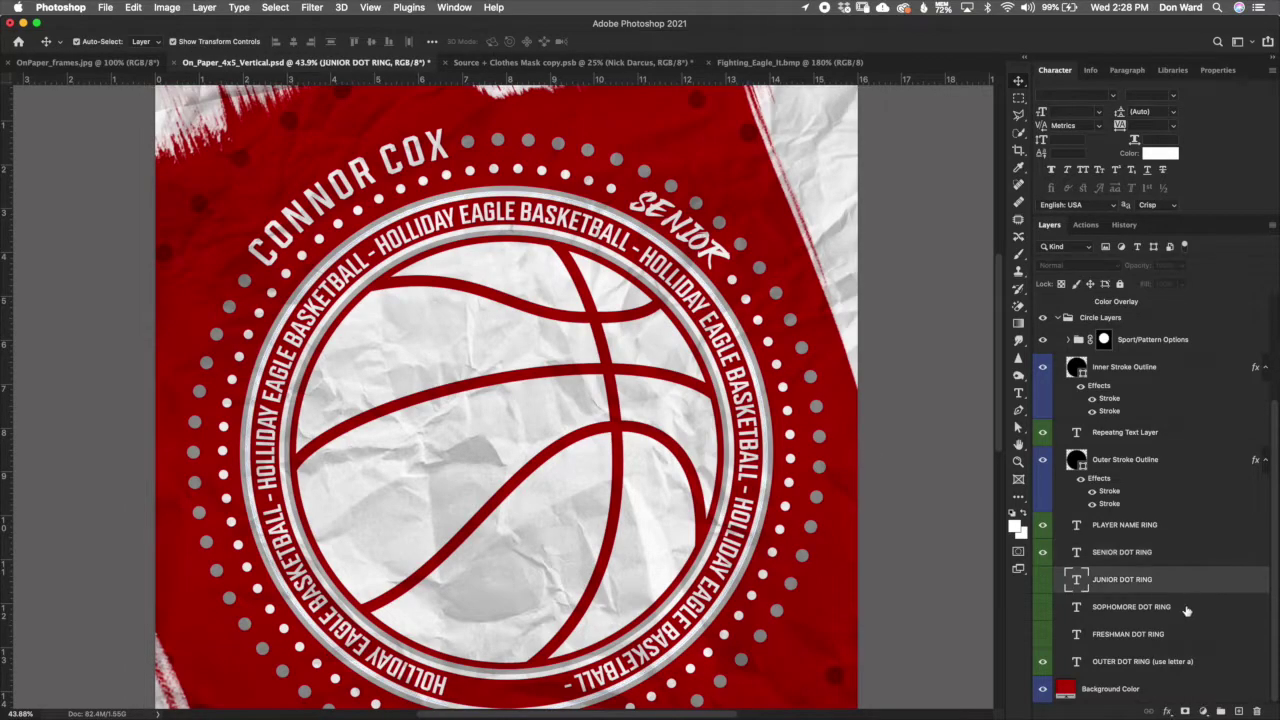
pyautogui.click(1187, 620)
pyautogui.click(1188, 634)
pyautogui.click(1160, 558)
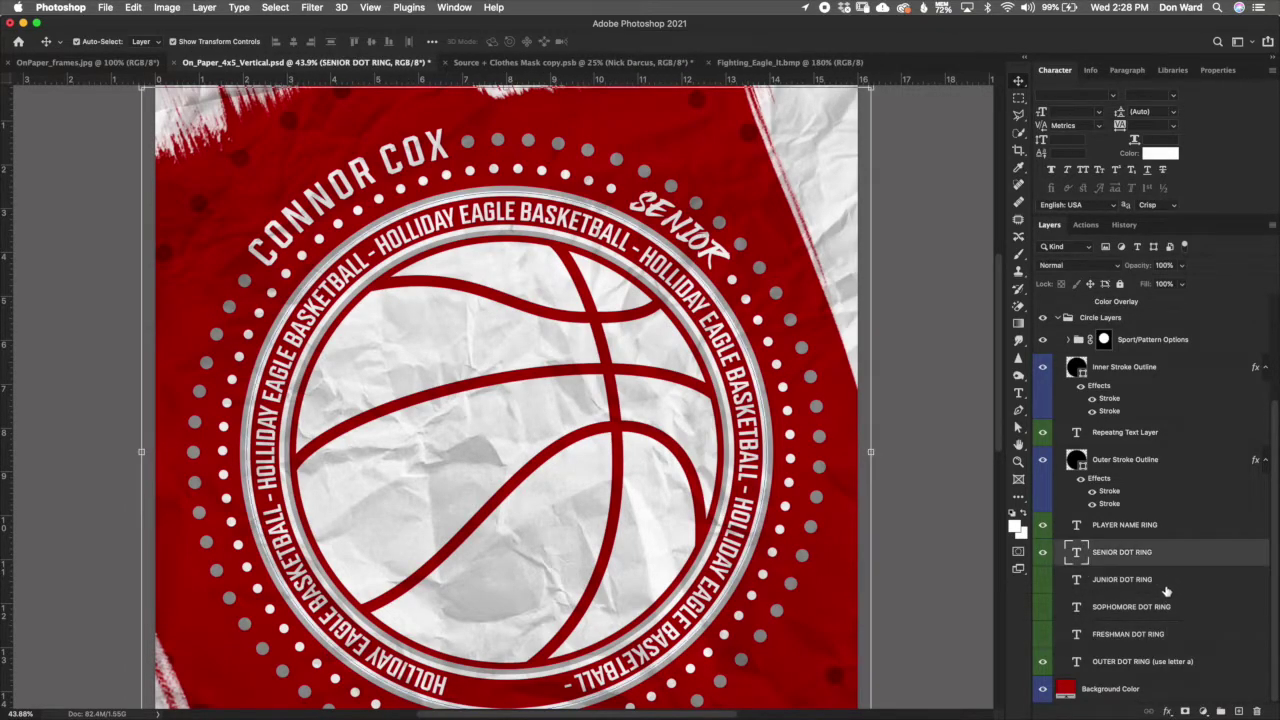
pyautogui.click(1168, 585)
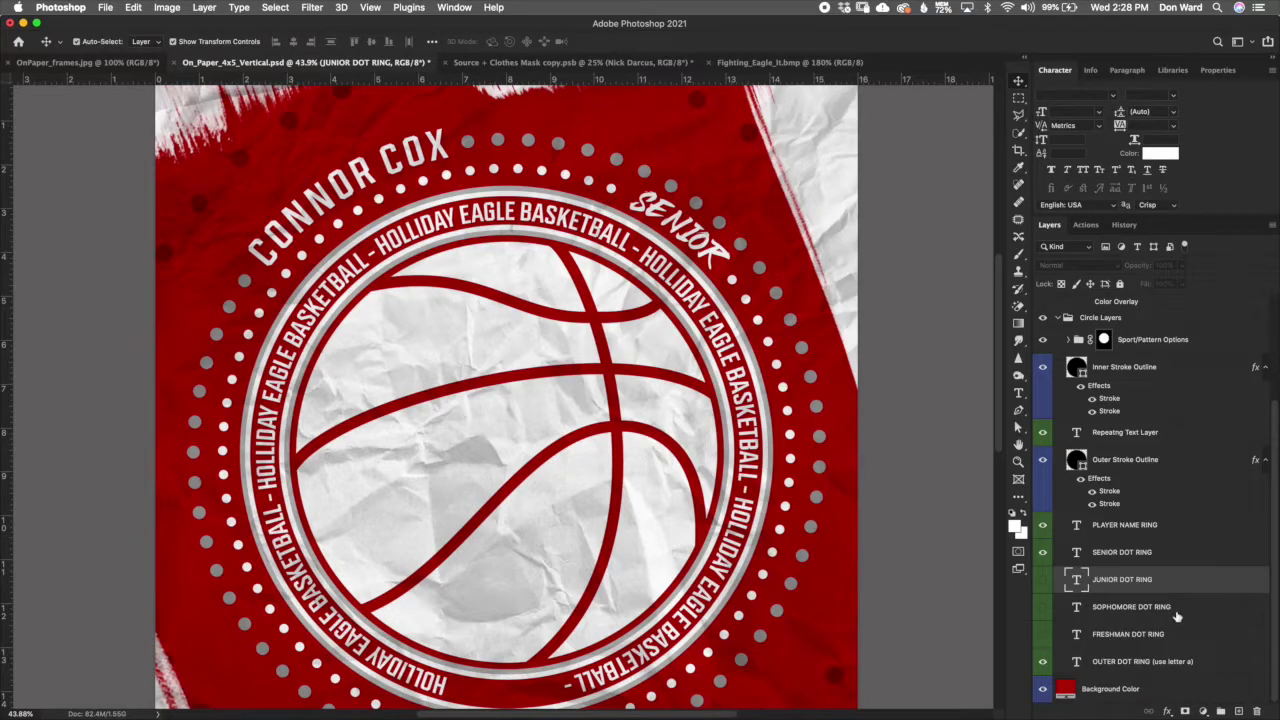
pyautogui.click(1178, 614)
pyautogui.click(1187, 640)
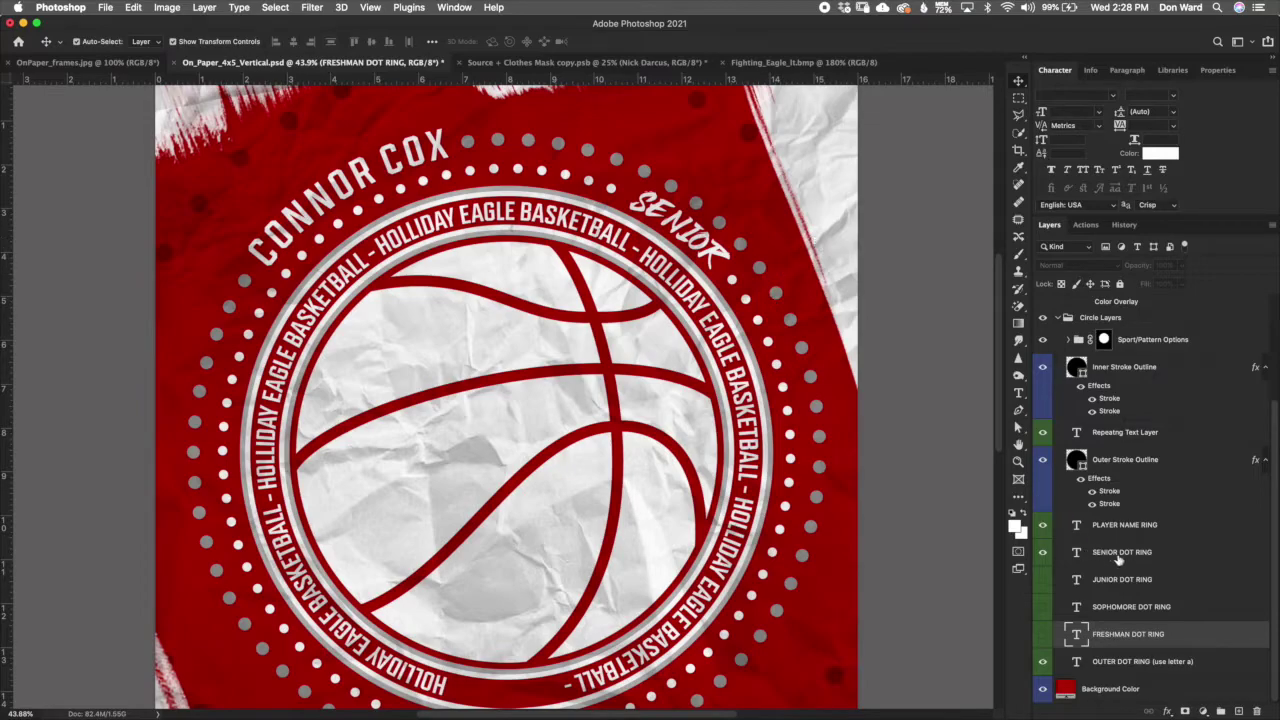
pyautogui.click(1180, 558)
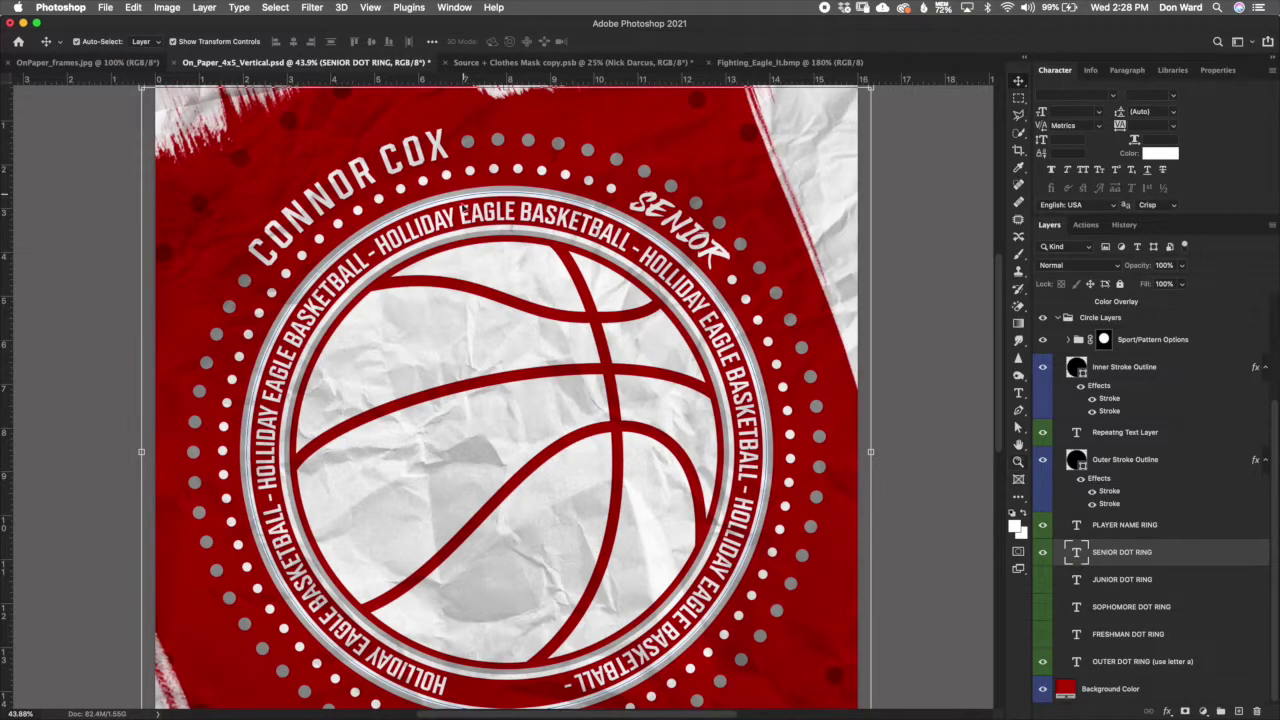
# Step: Preview the JUNIOR and SOPHOMORE ring labels, then restore the SENIOR label
pyautogui.click(1043, 552)
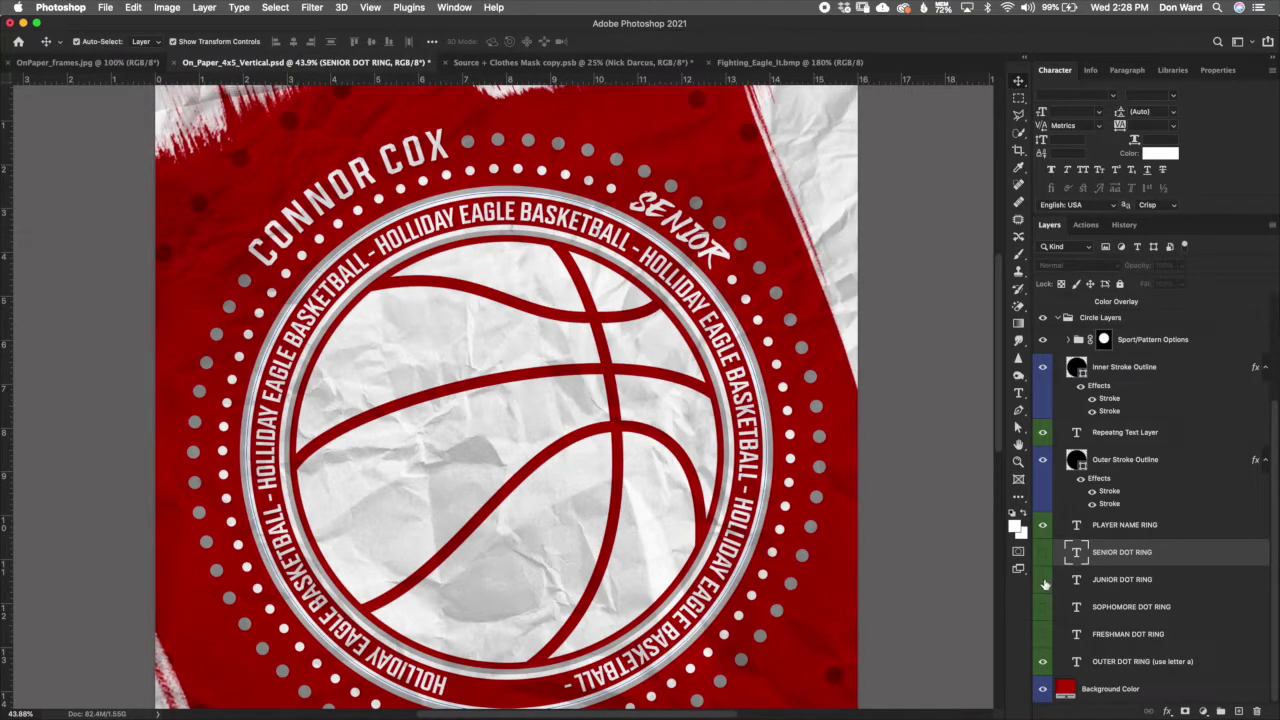
pyautogui.click(1043, 579)
pyautogui.click(1043, 607)
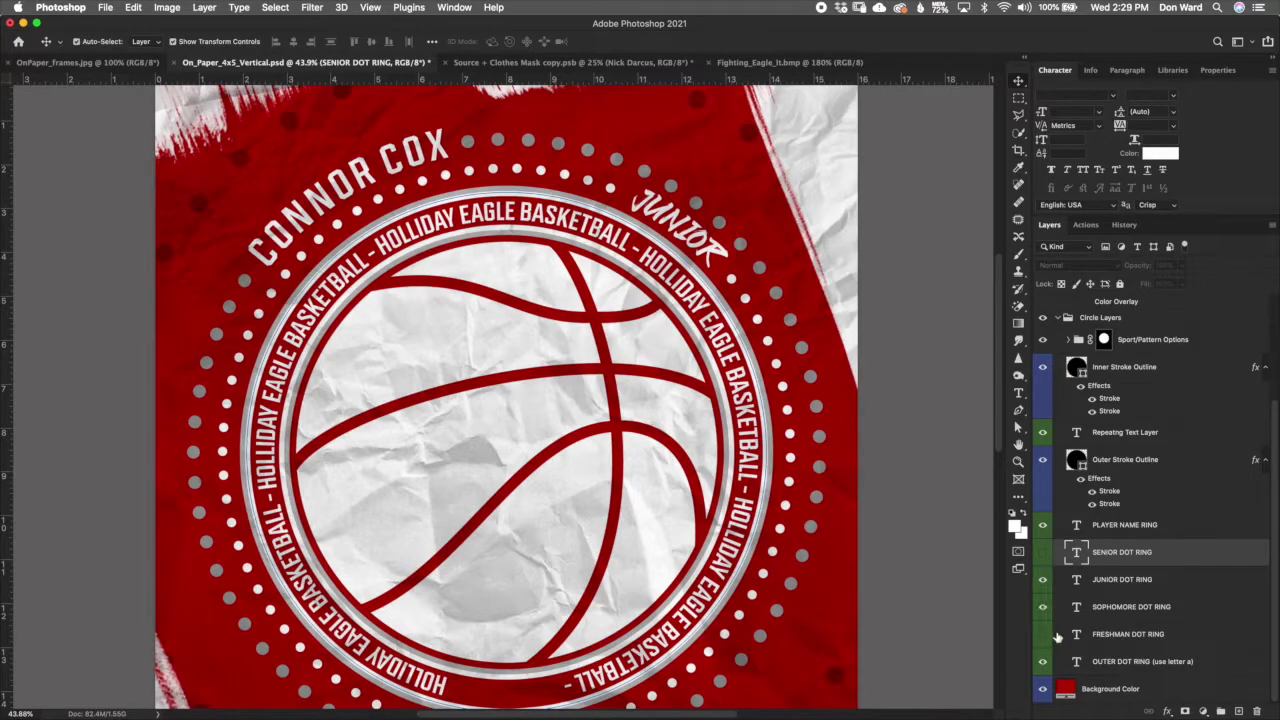
pyautogui.click(1043, 579)
pyautogui.press('super+comma')
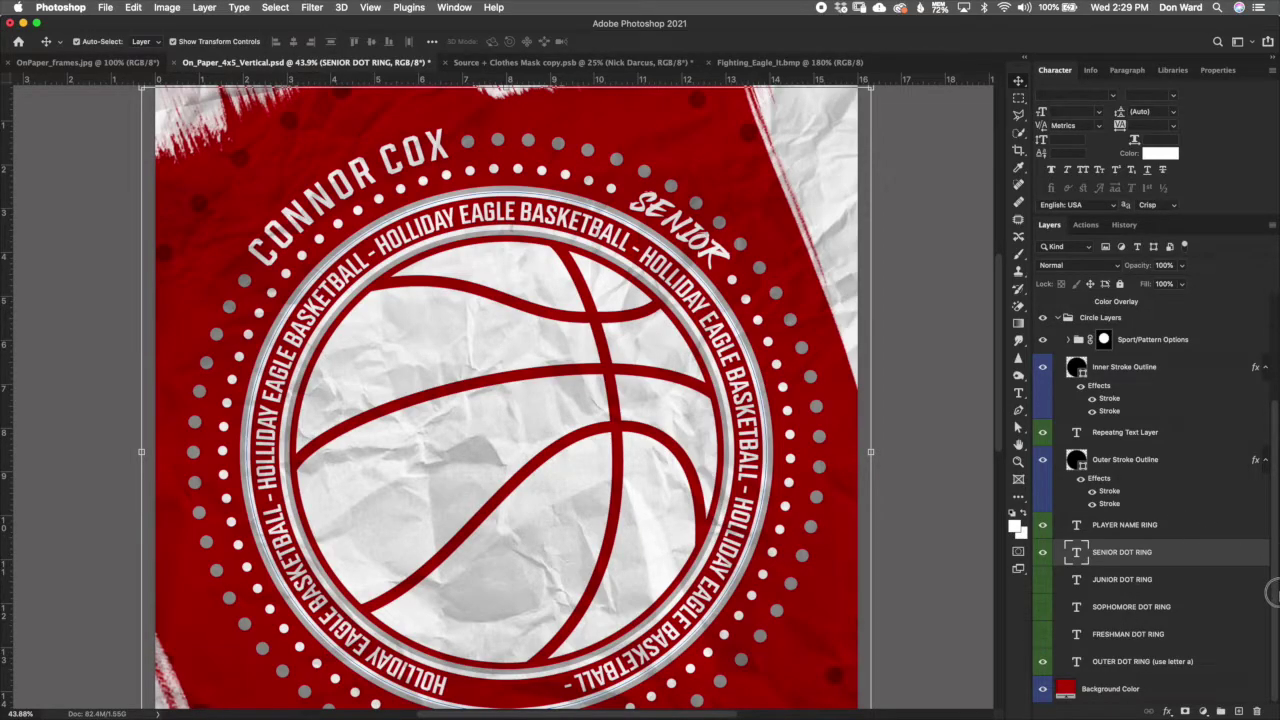
# Step: Try a light grey colour on the outer dot ring text, then discard it
pyautogui.click(1168, 668)
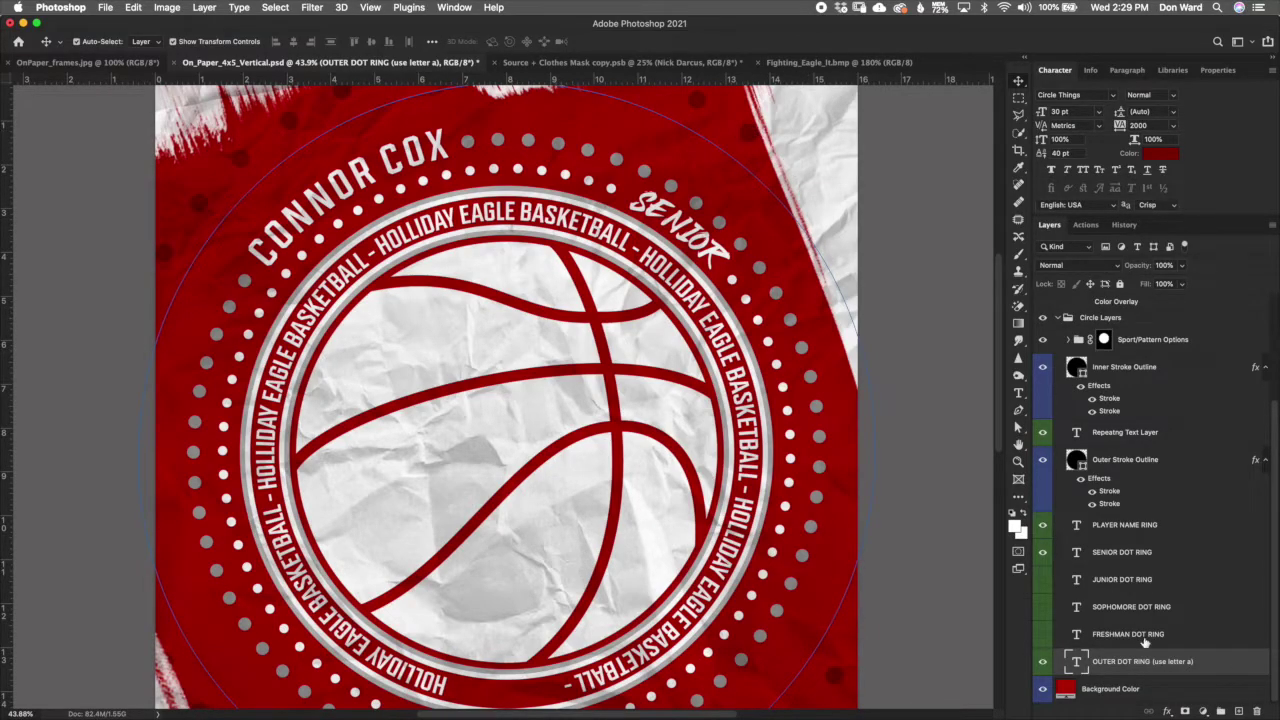
pyautogui.doubleClick(1077, 665)
pyautogui.click(546, 42)
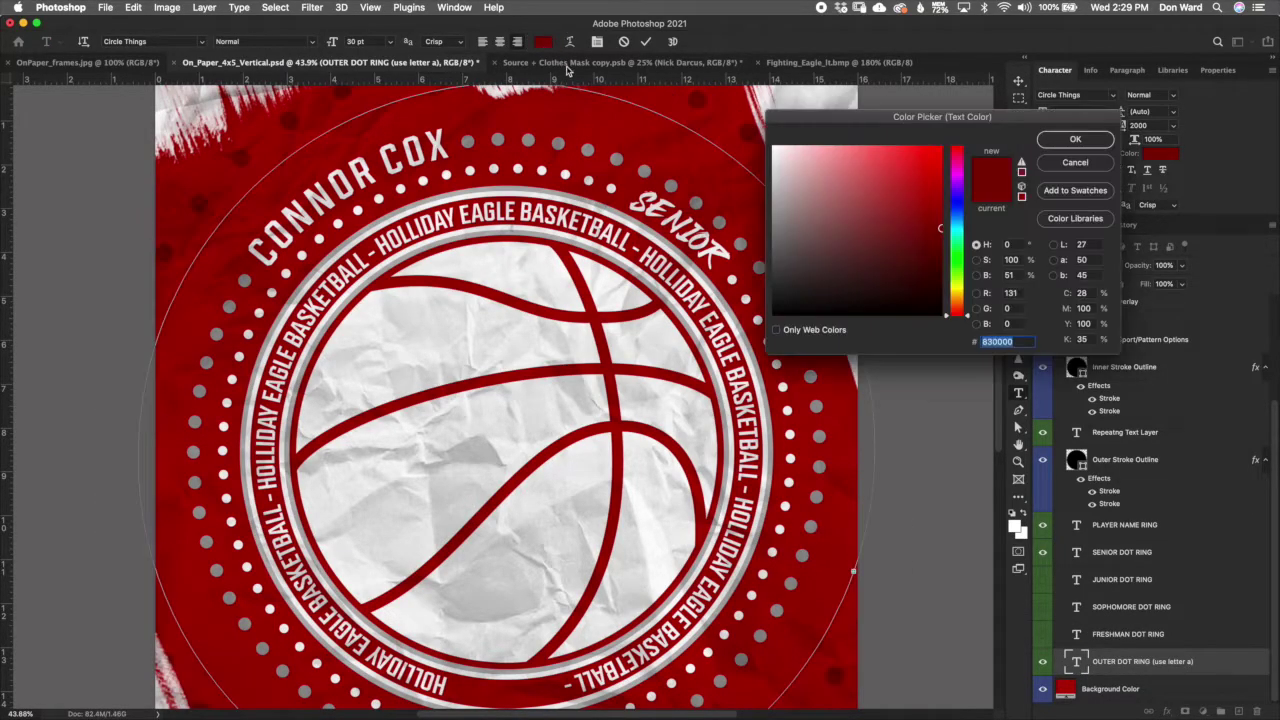
pyautogui.click(773, 193)
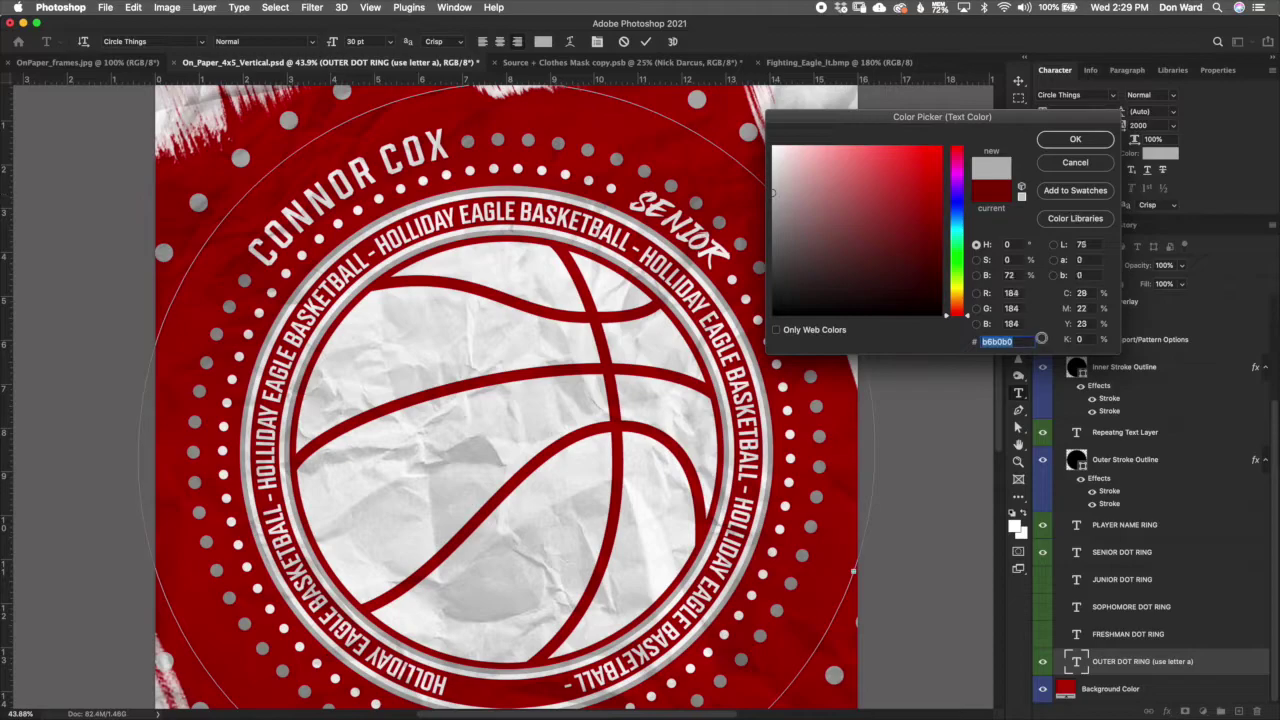
pyautogui.click(1078, 163)
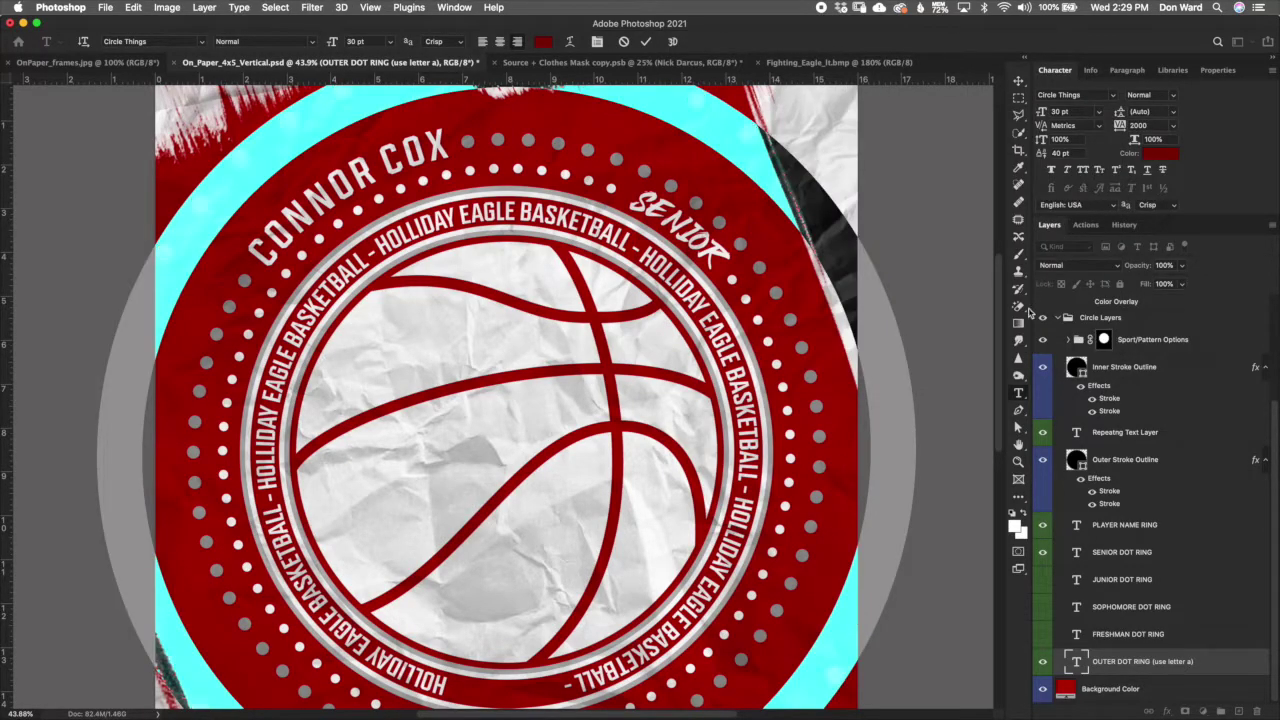
pyautogui.click(625, 42)
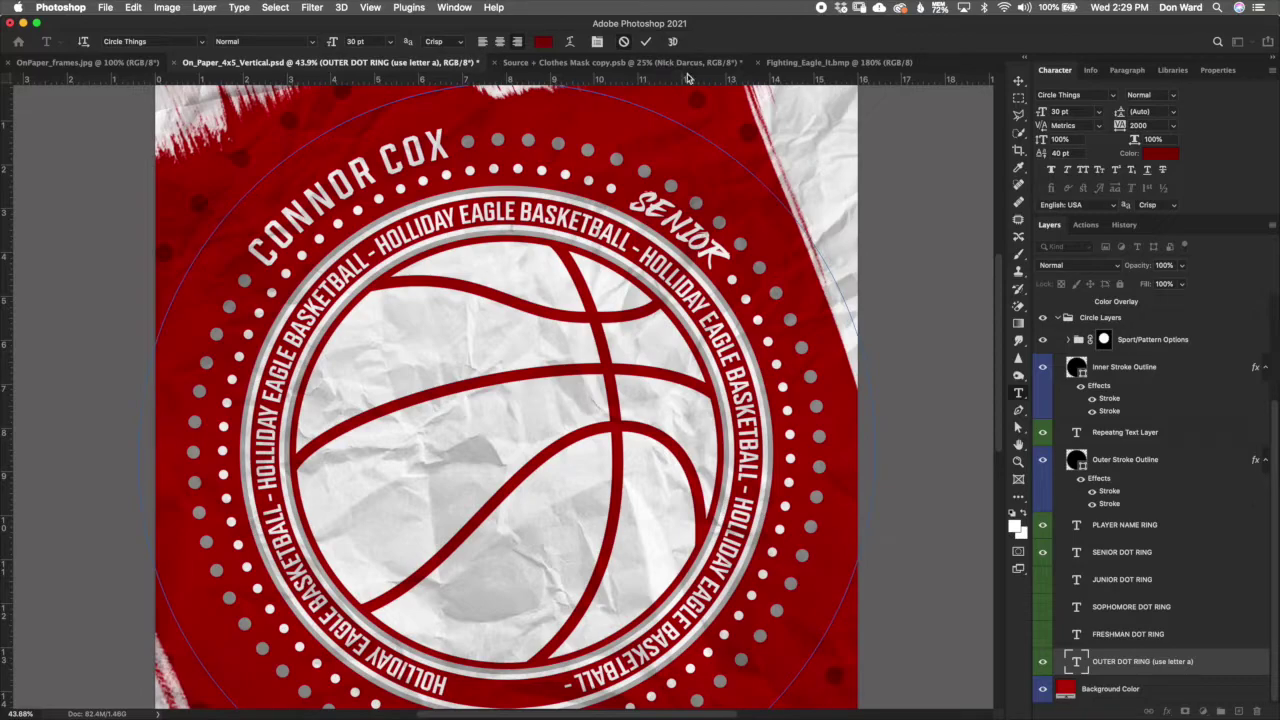
# Step: Raise the outer dot ring's baseline shift to push the dots outward, and commit
pyautogui.doubleClick(1076, 661)
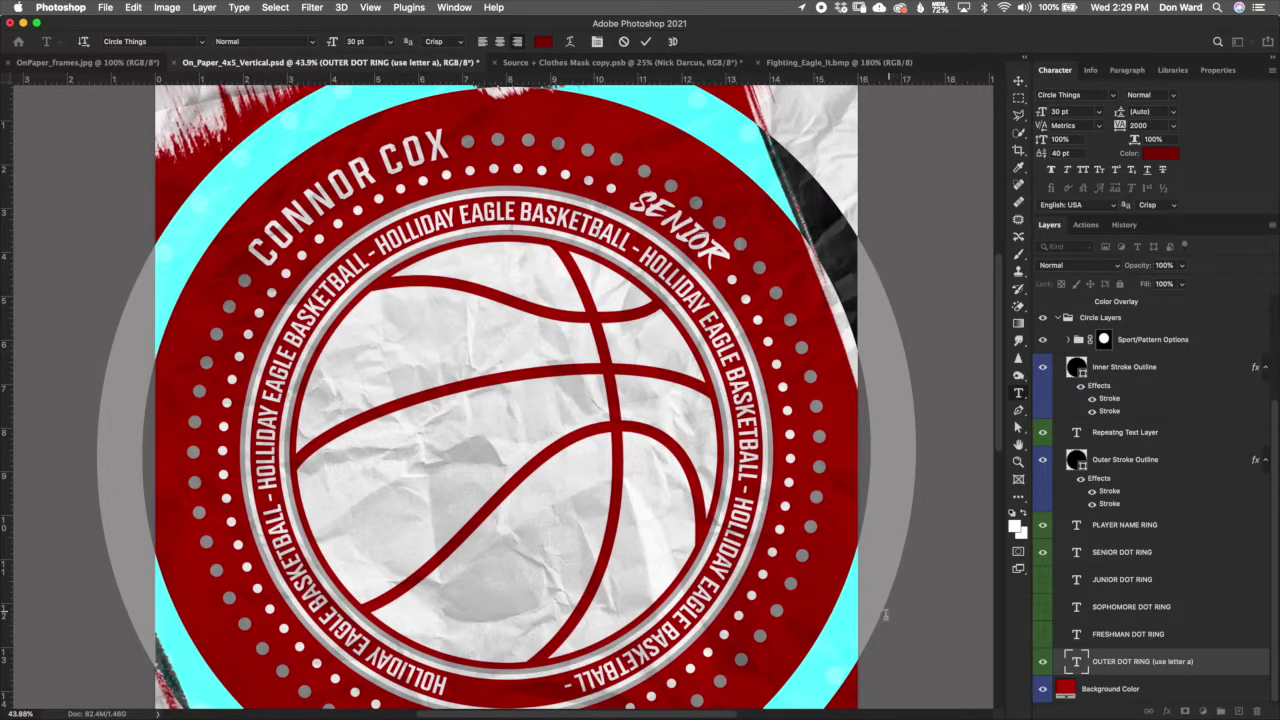
pyautogui.scroll(-4, 998, 430)
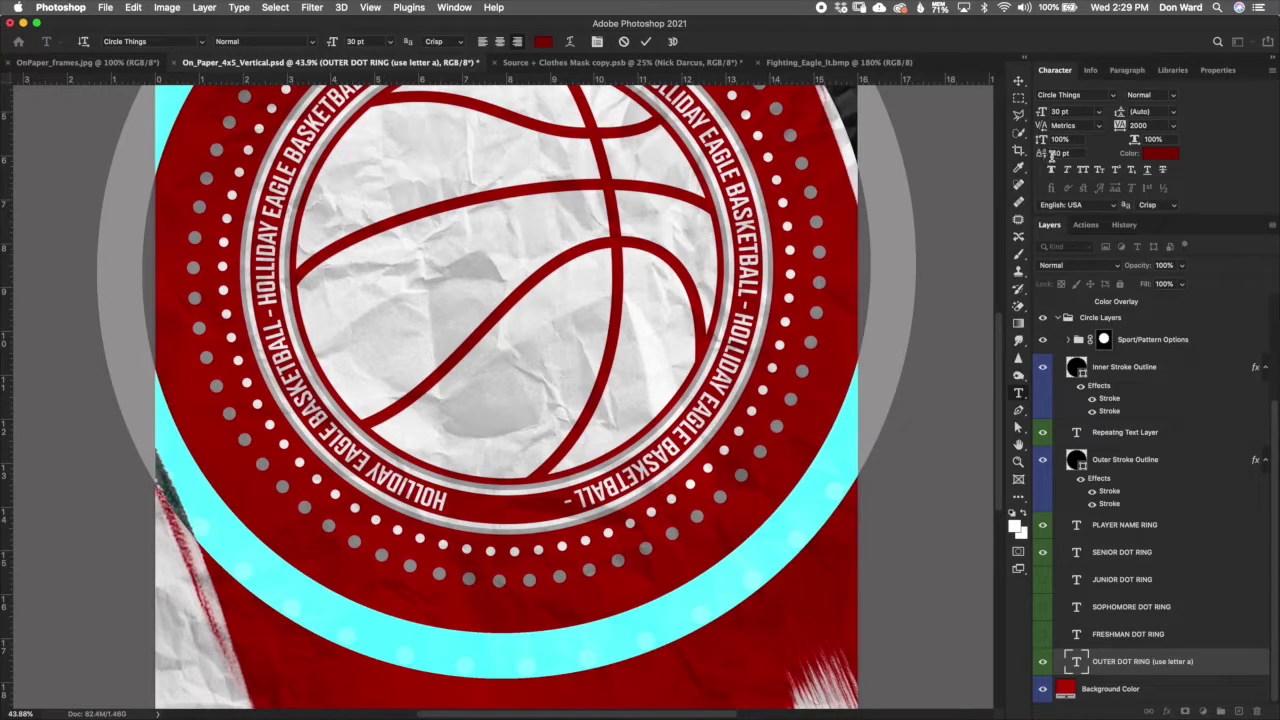
pyautogui.moveTo(1043, 153); pyautogui.dragTo(1040, 154)
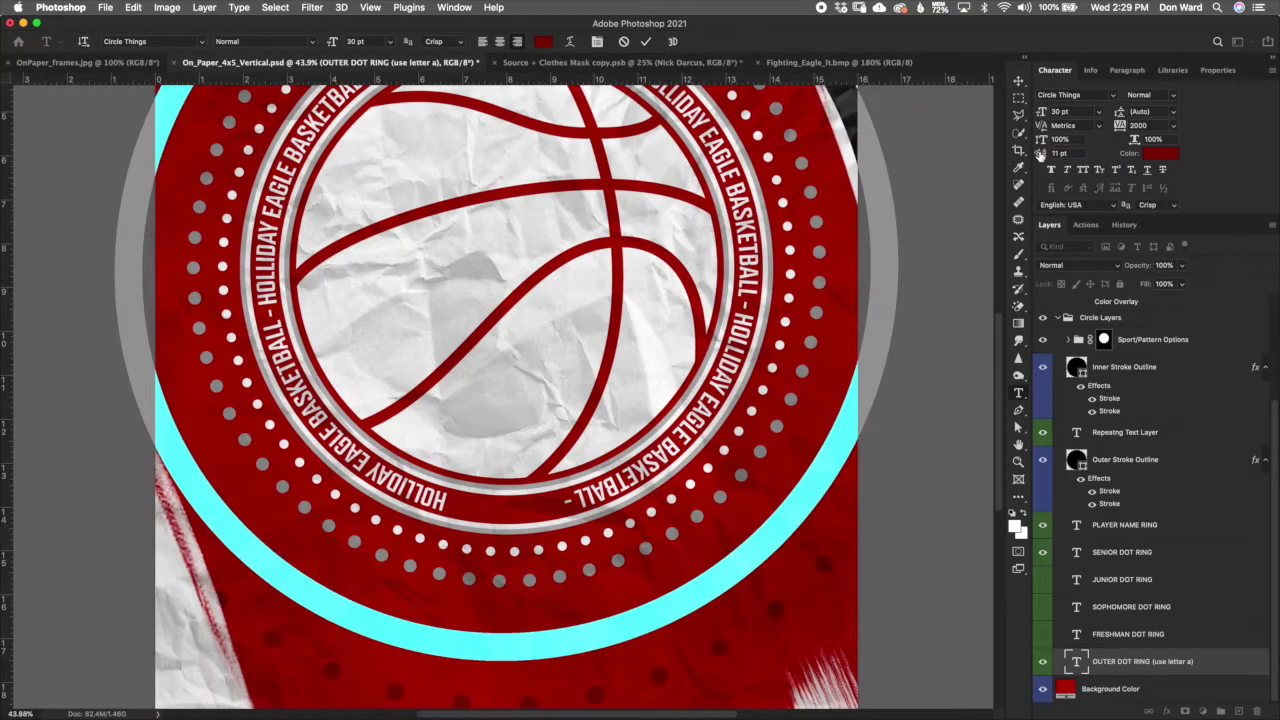
pyautogui.click(645, 41)
pyautogui.press('Escape')
pyautogui.press('v')
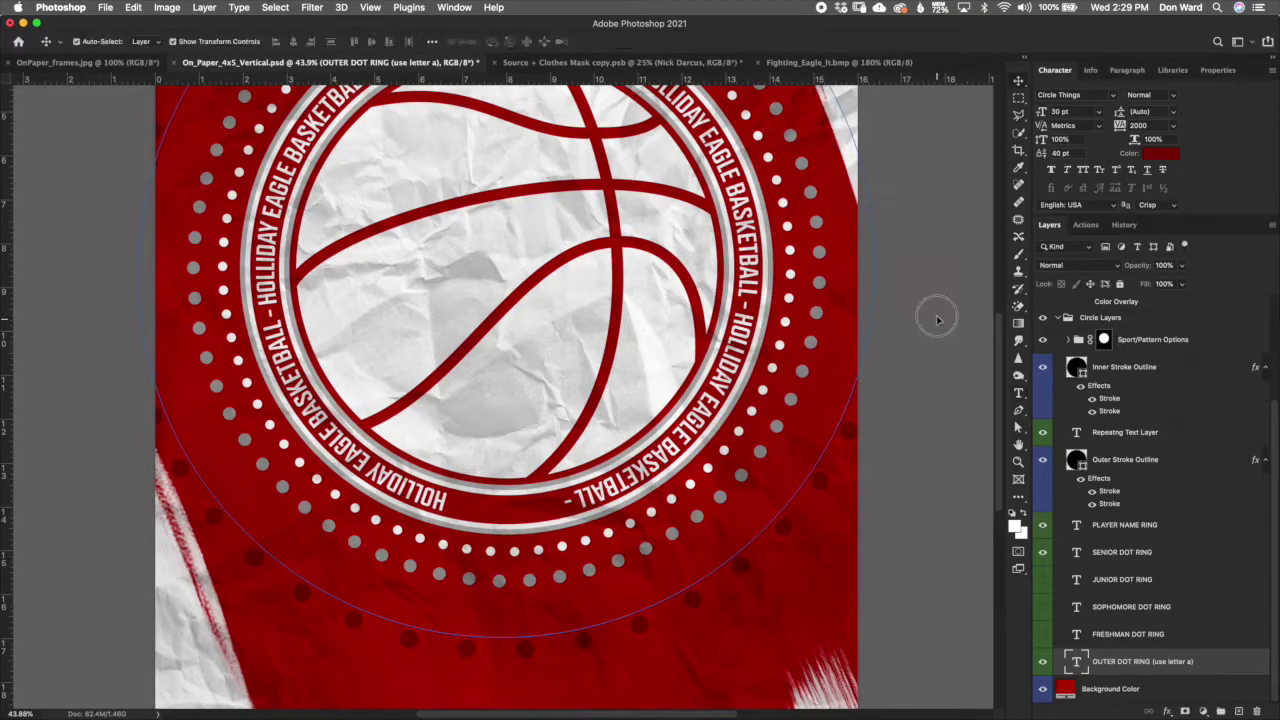
pyautogui.click(940, 325)
pyautogui.press('super+0')
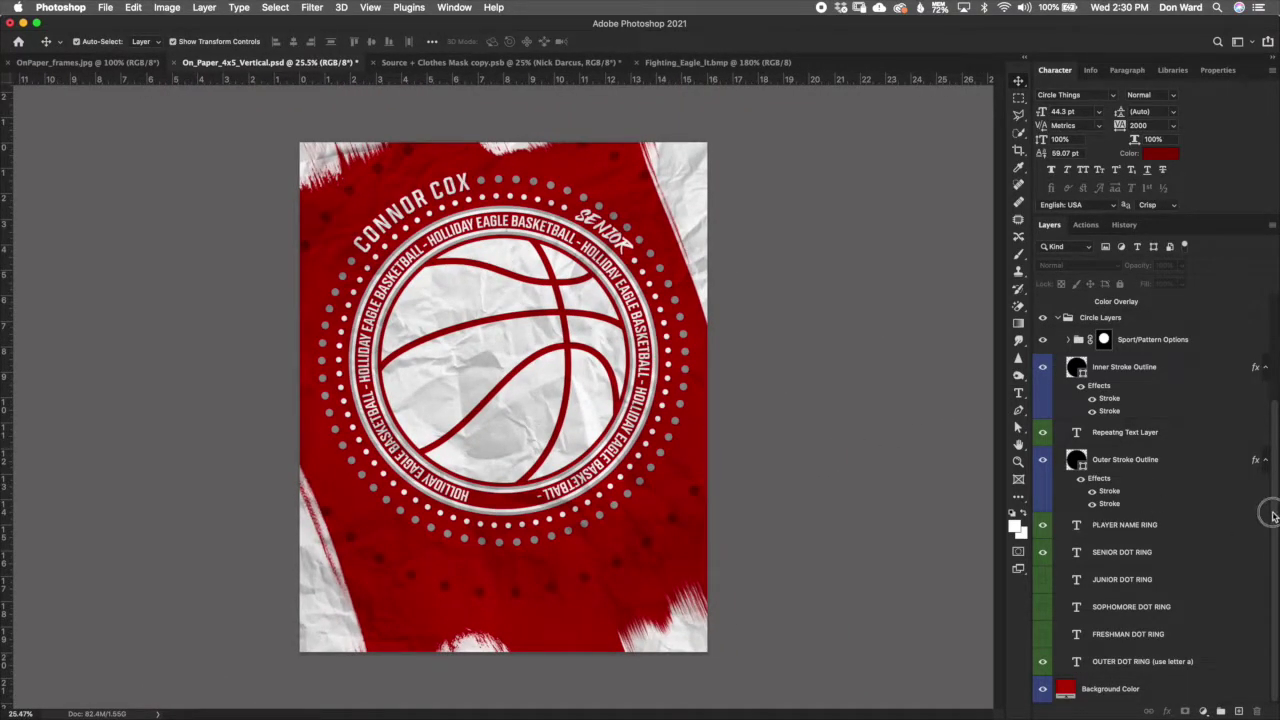
# Step: Expand Paint Strokes and look through its Top, Bottom and corner stroke layers
pyautogui.scroll(3, 1262, 510)
pyautogui.click(1059, 406)
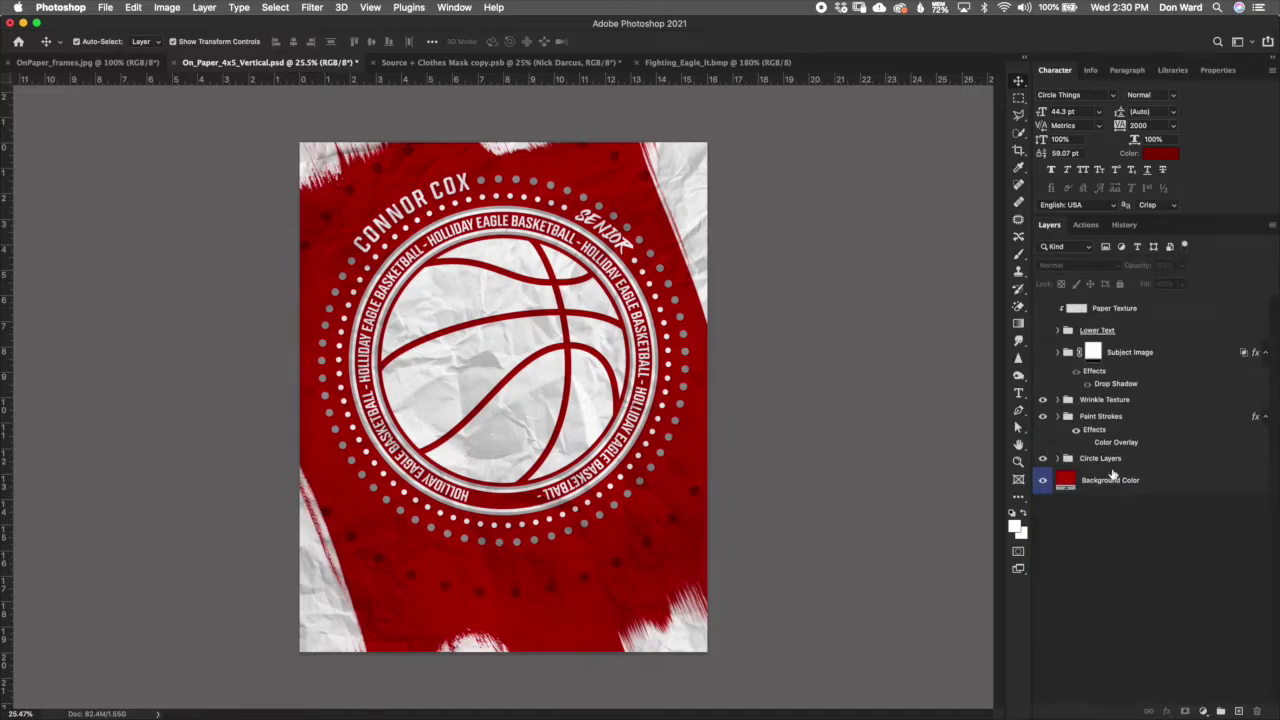
pyautogui.click(1126, 440)
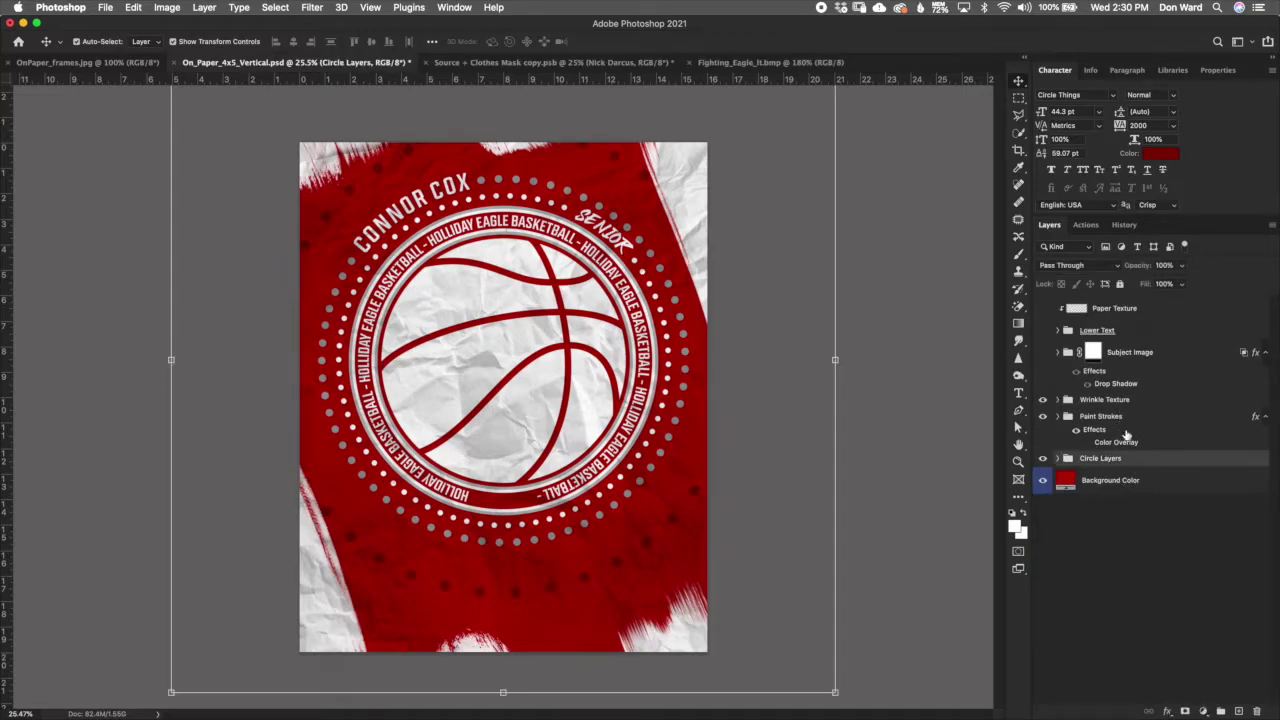
pyautogui.click(1128, 400)
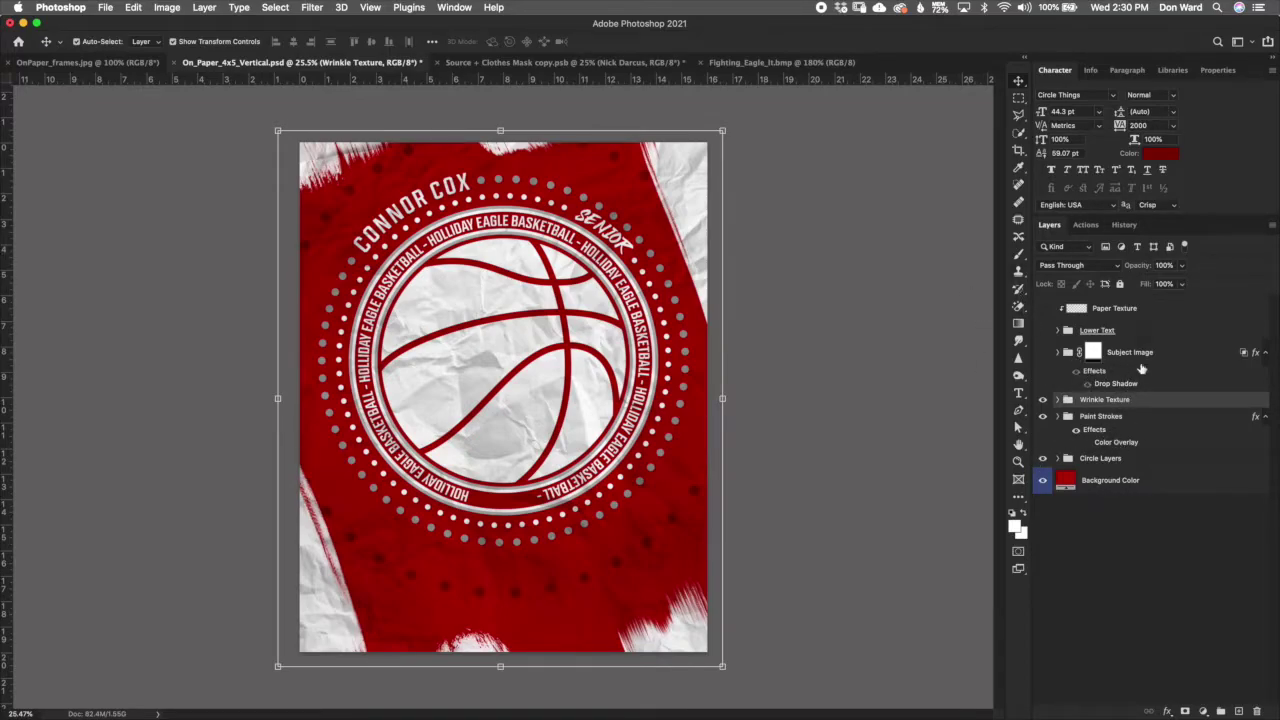
pyautogui.click(1151, 430)
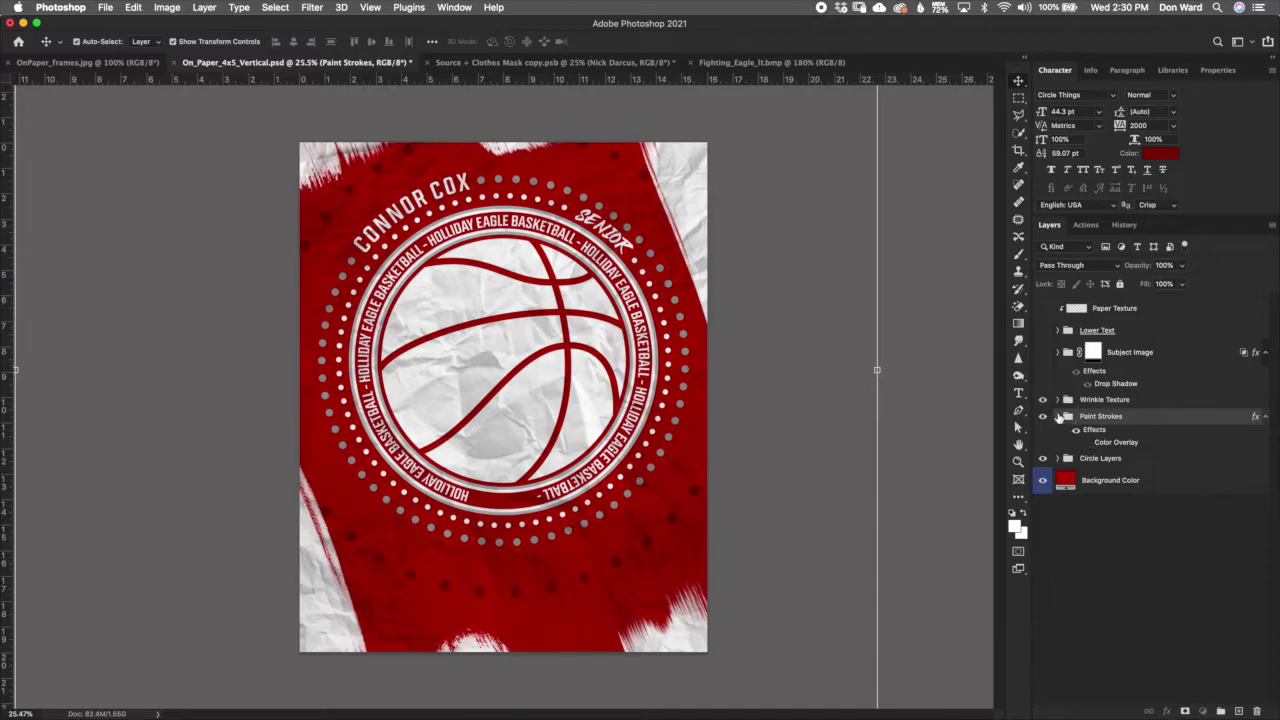
pyautogui.click(1059, 416)
pyautogui.click(1135, 484)
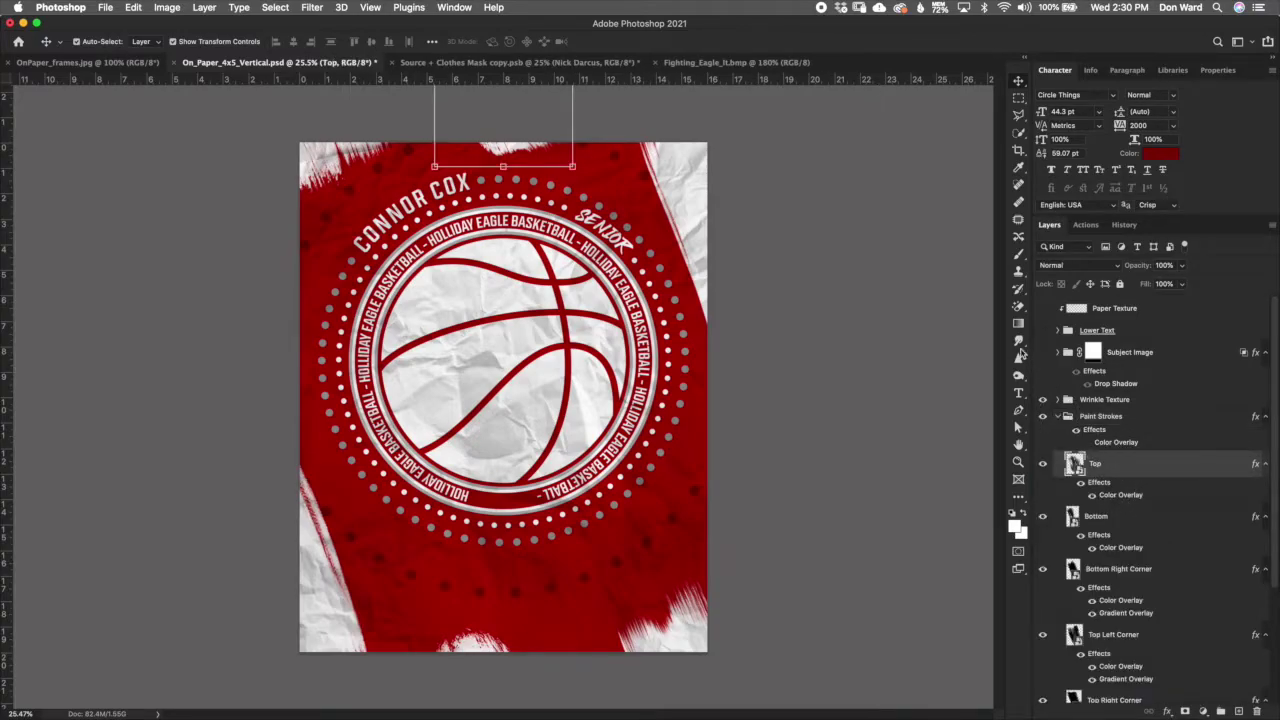
pyautogui.click(1135, 518)
pyautogui.click(1156, 571)
pyautogui.click(1185, 638)
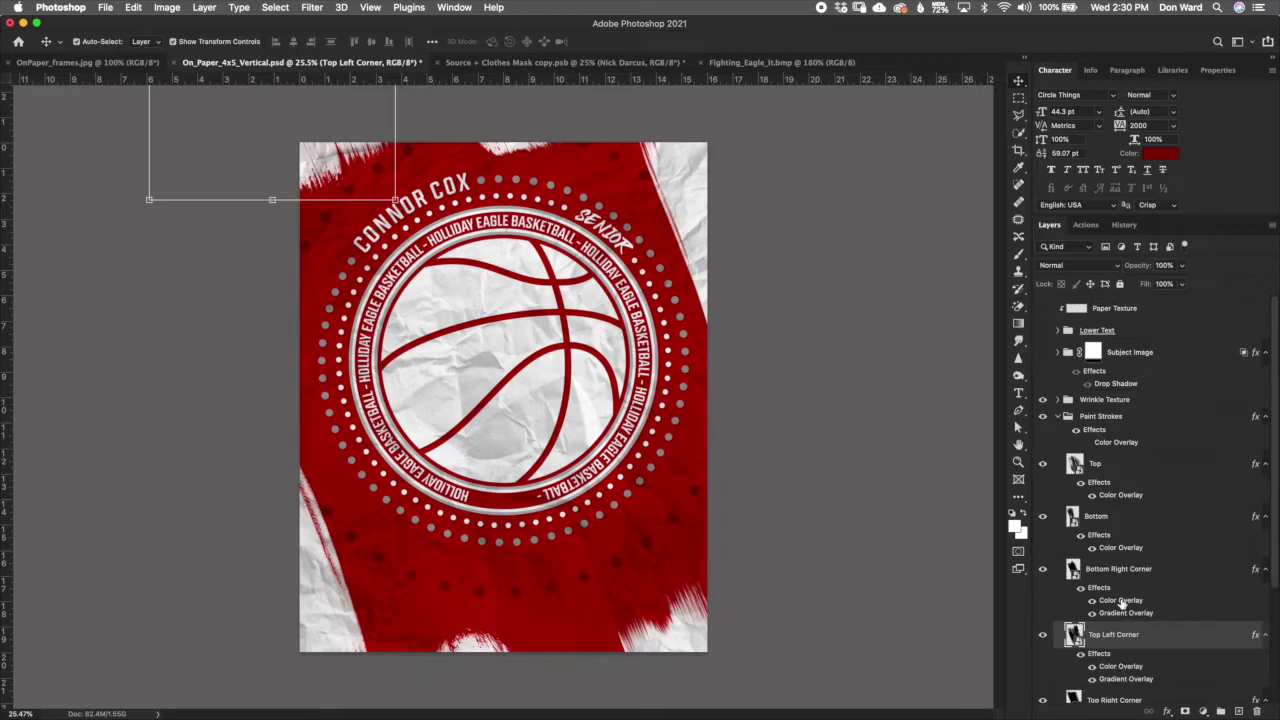
# Step: Try a green Color Overlay on the Bottom stroke, then discard it
pyautogui.doubleClick(1120, 549)
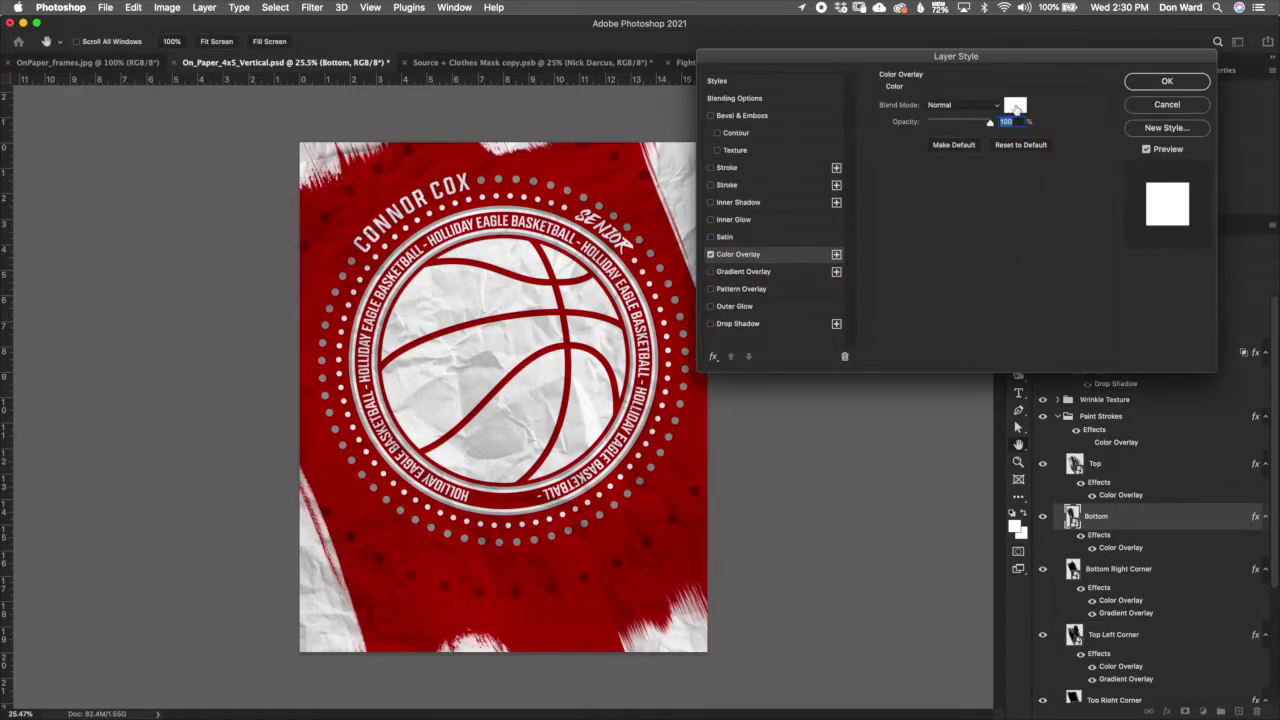
pyautogui.click(1015, 106)
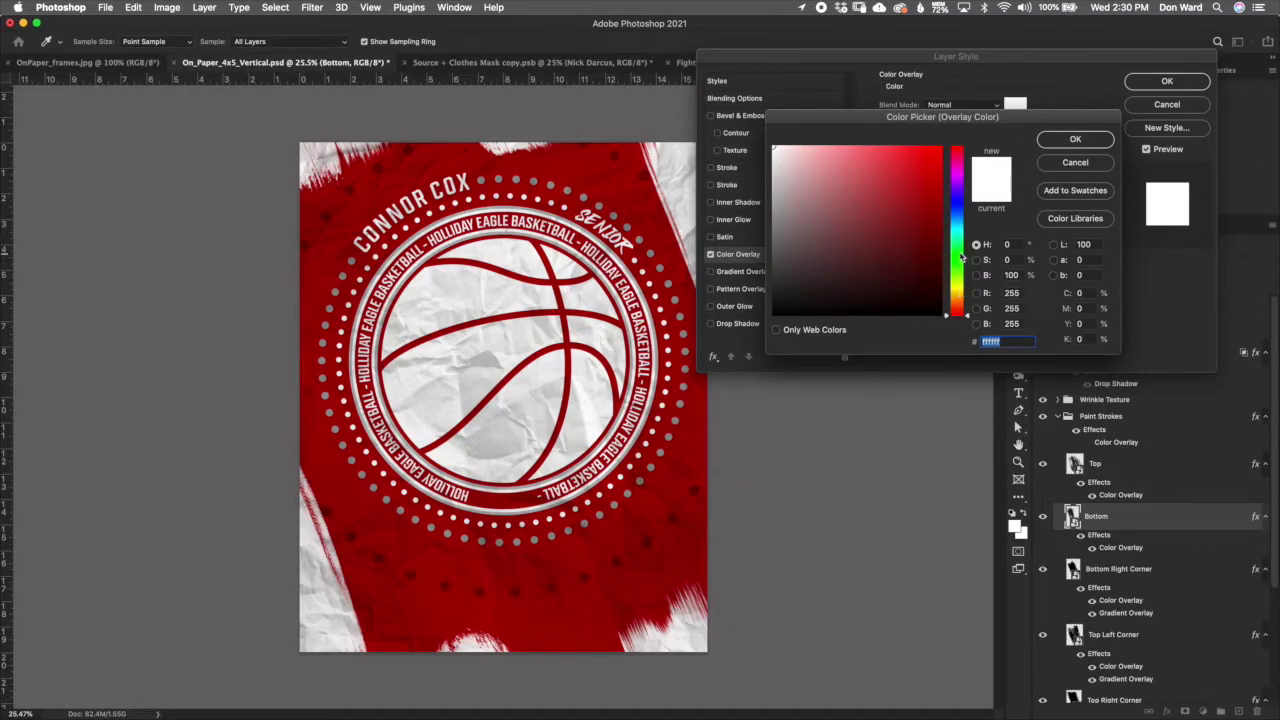
pyautogui.write('1b7c2d')
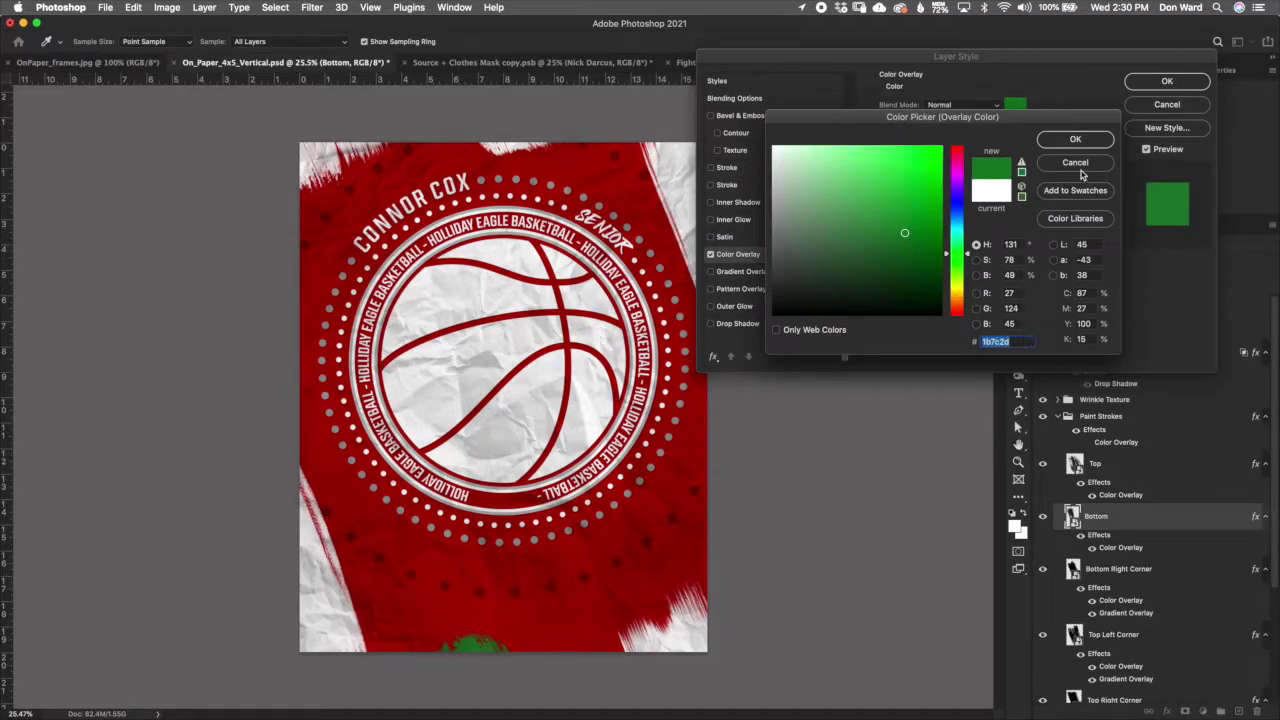
pyautogui.click(1076, 163)
pyautogui.click(1167, 108)
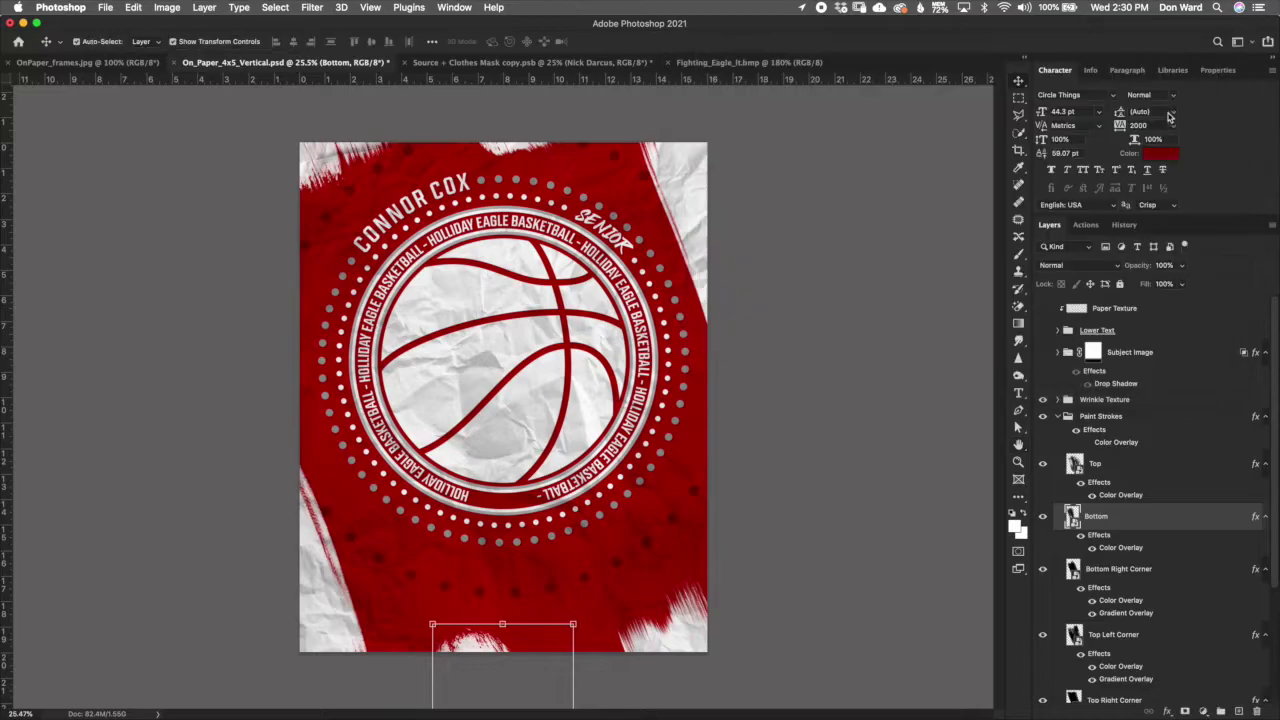
pyautogui.click(1060, 417)
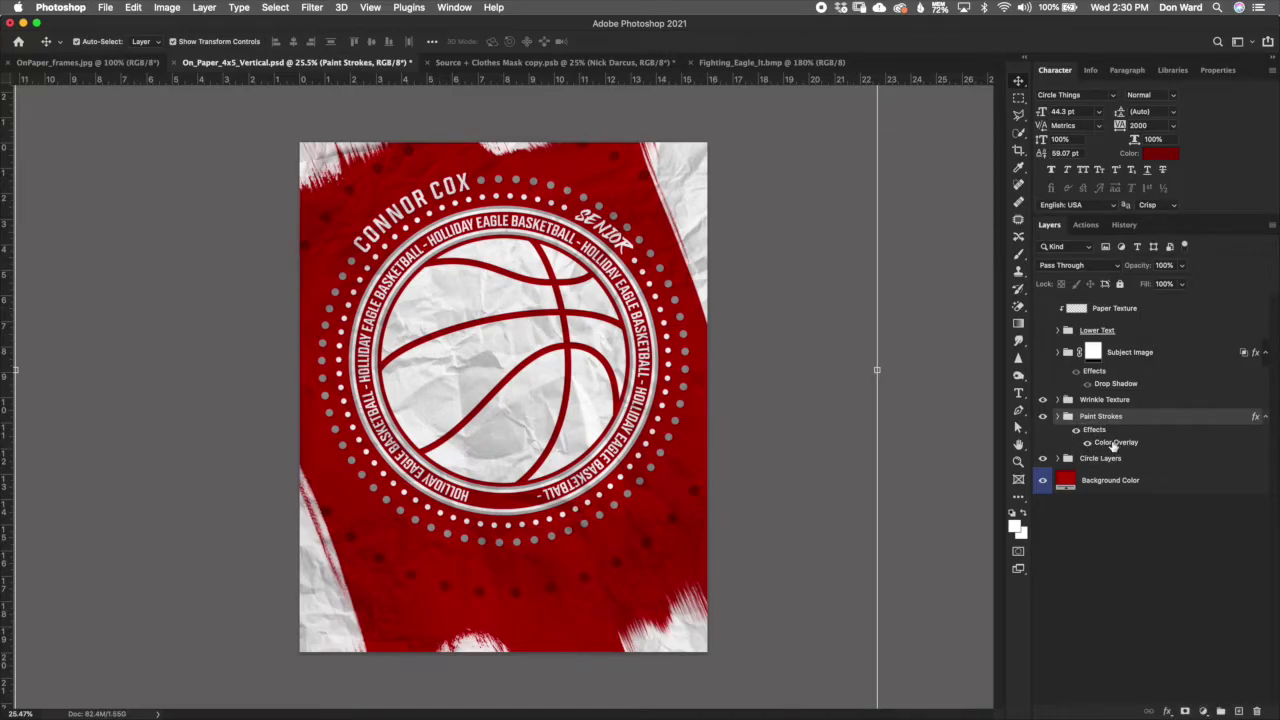
# Step: Reject a grey overlay for the Paint Strokes group, keeping it white, and accept the style
pyautogui.doubleClick(1114, 443)
pyautogui.click(1166, 106)
pyautogui.doubleClick(1115, 443)
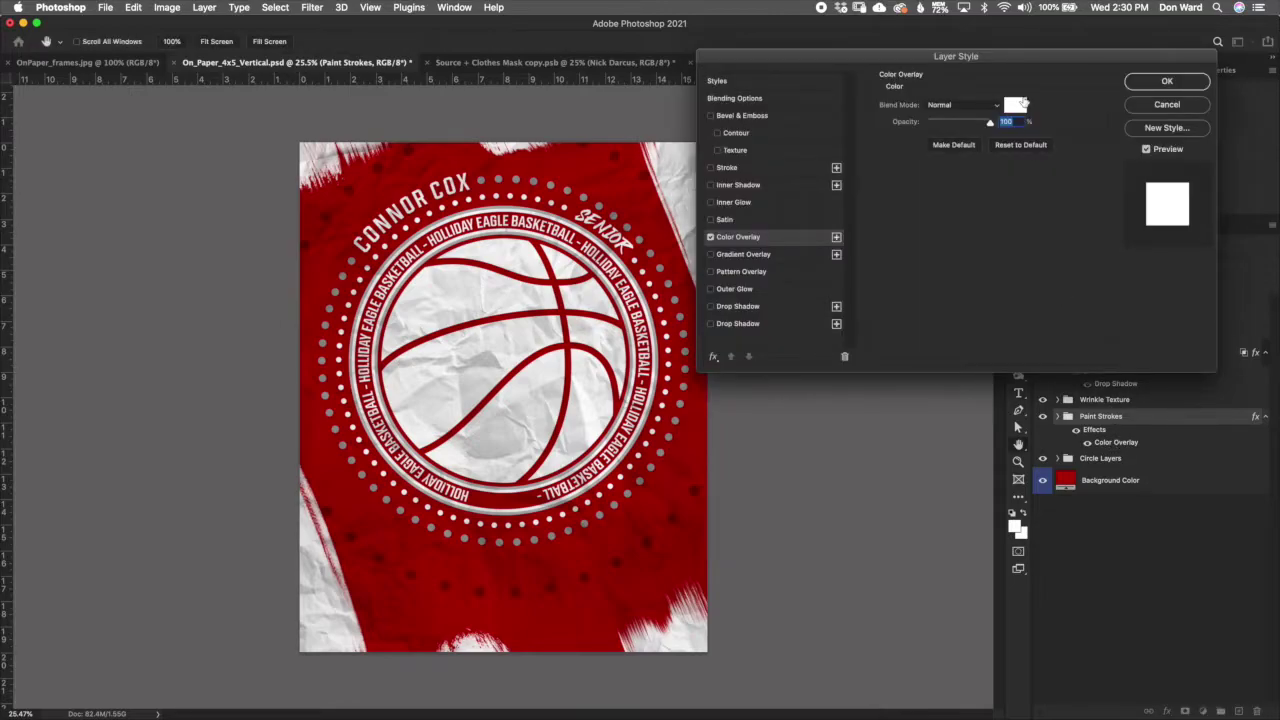
pyautogui.click(1020, 104)
pyautogui.click(773, 222)
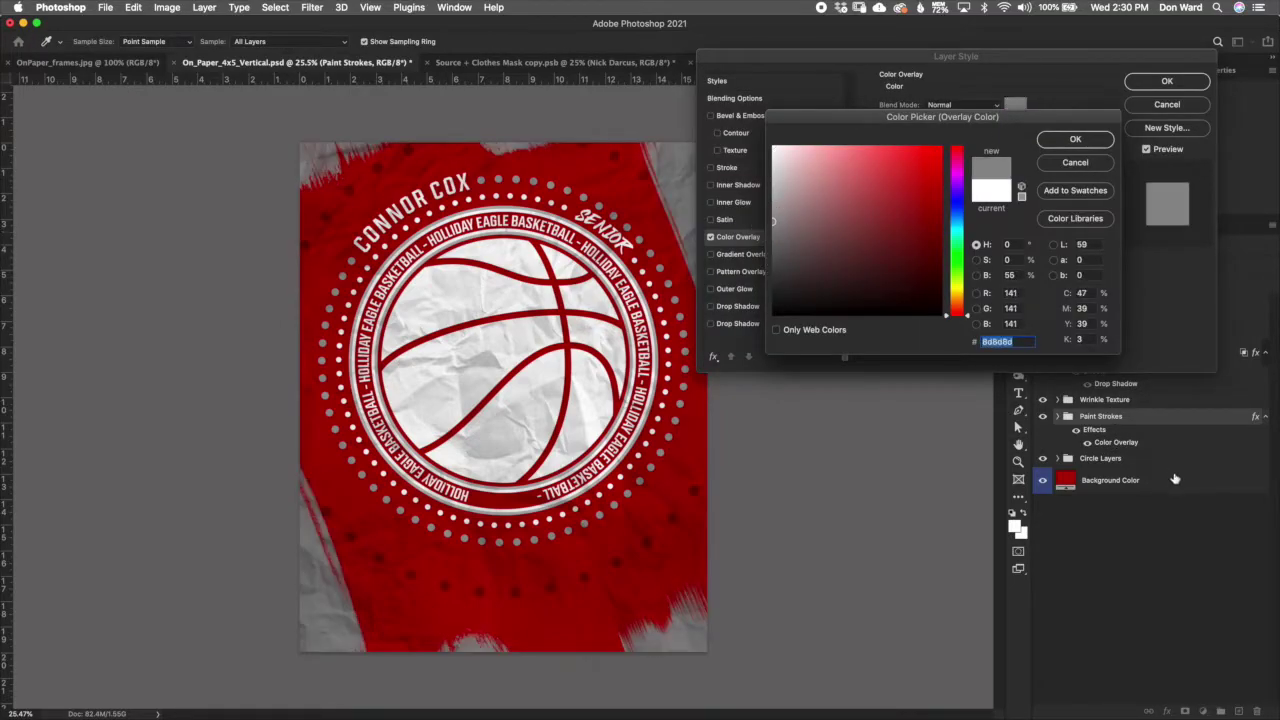
pyautogui.click(1090, 164)
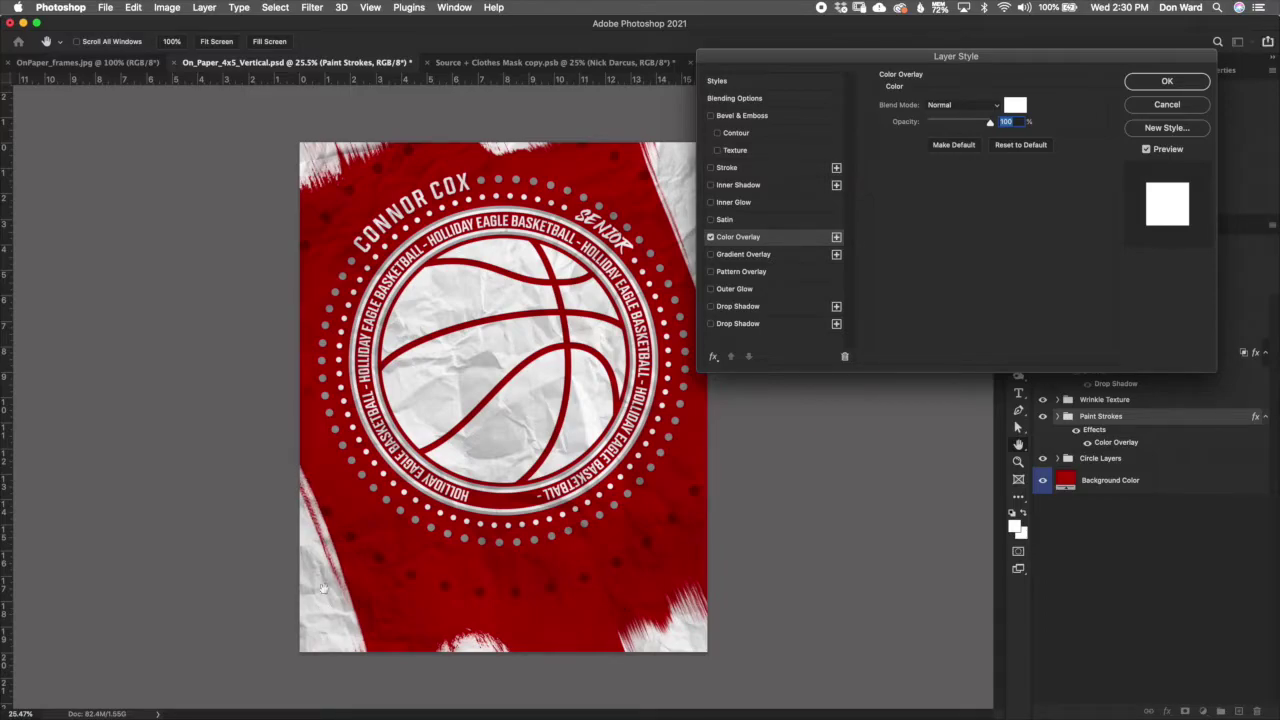
pyautogui.click(1167, 106)
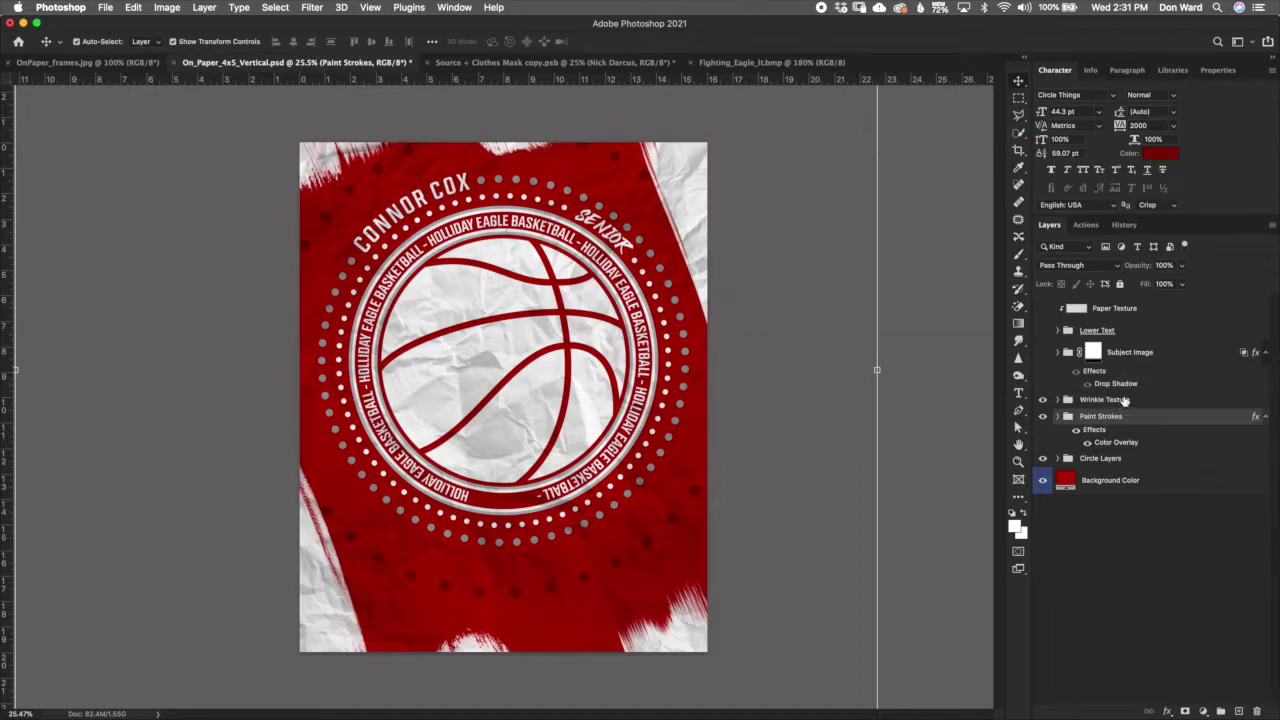
pyautogui.click(1095, 401)
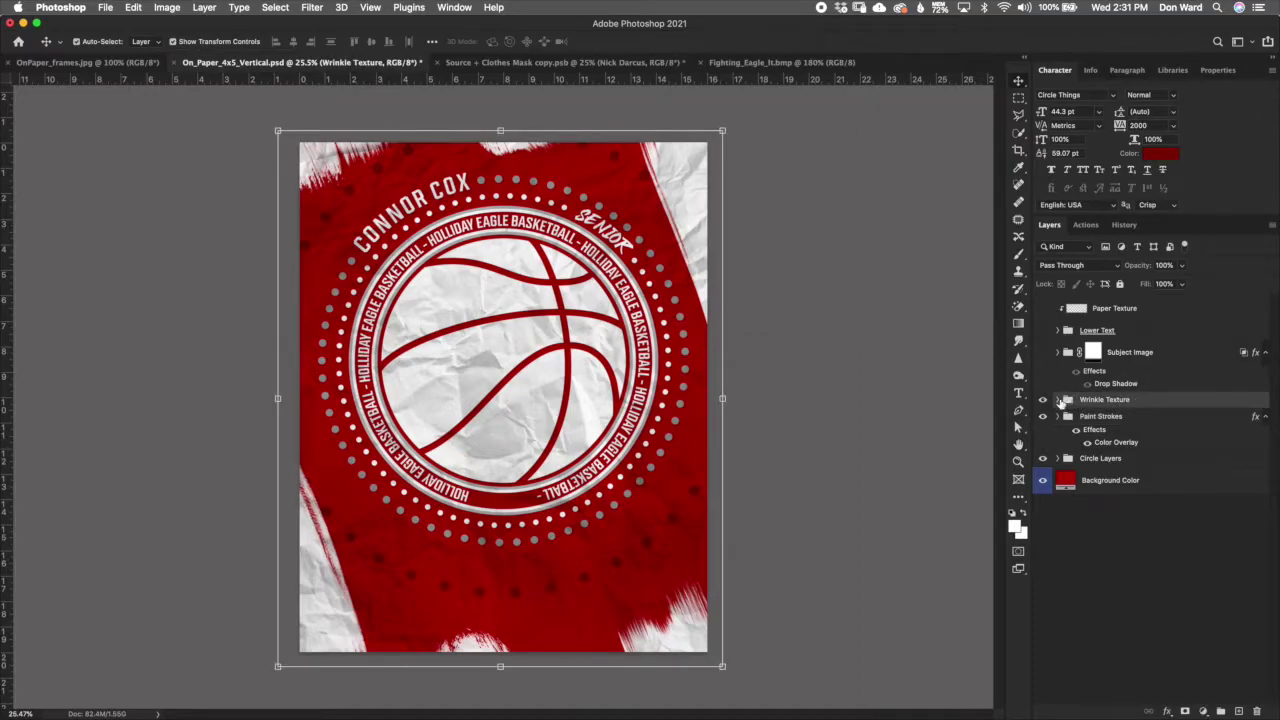
# Step: Make the Subject Image player photo and the Lower Text group visible
pyautogui.click(1058, 399)
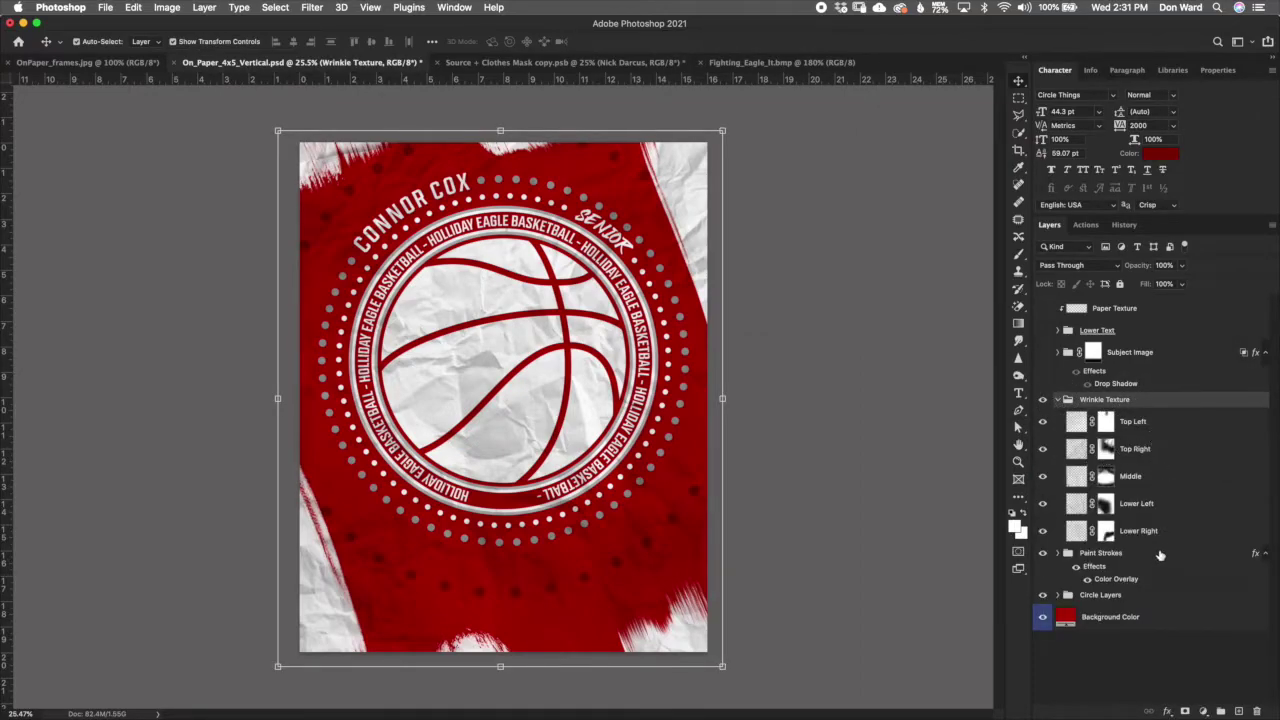
pyautogui.click(1060, 399)
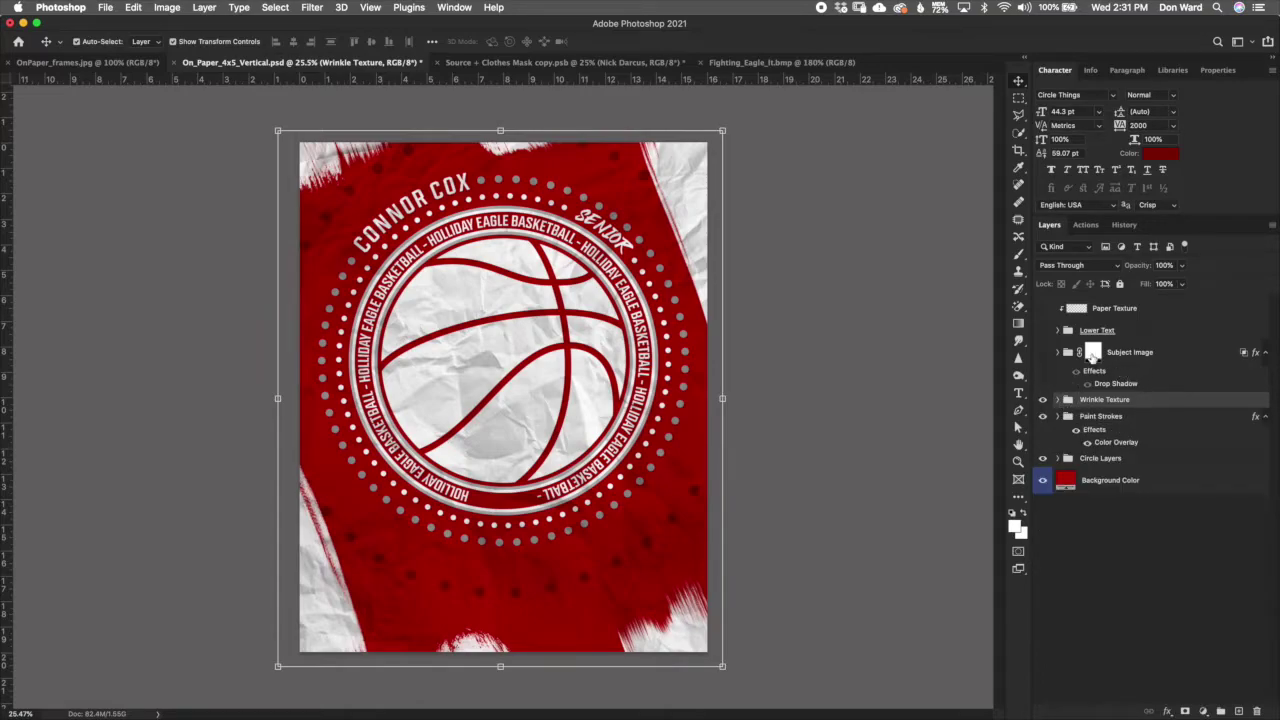
pyautogui.click(1165, 377)
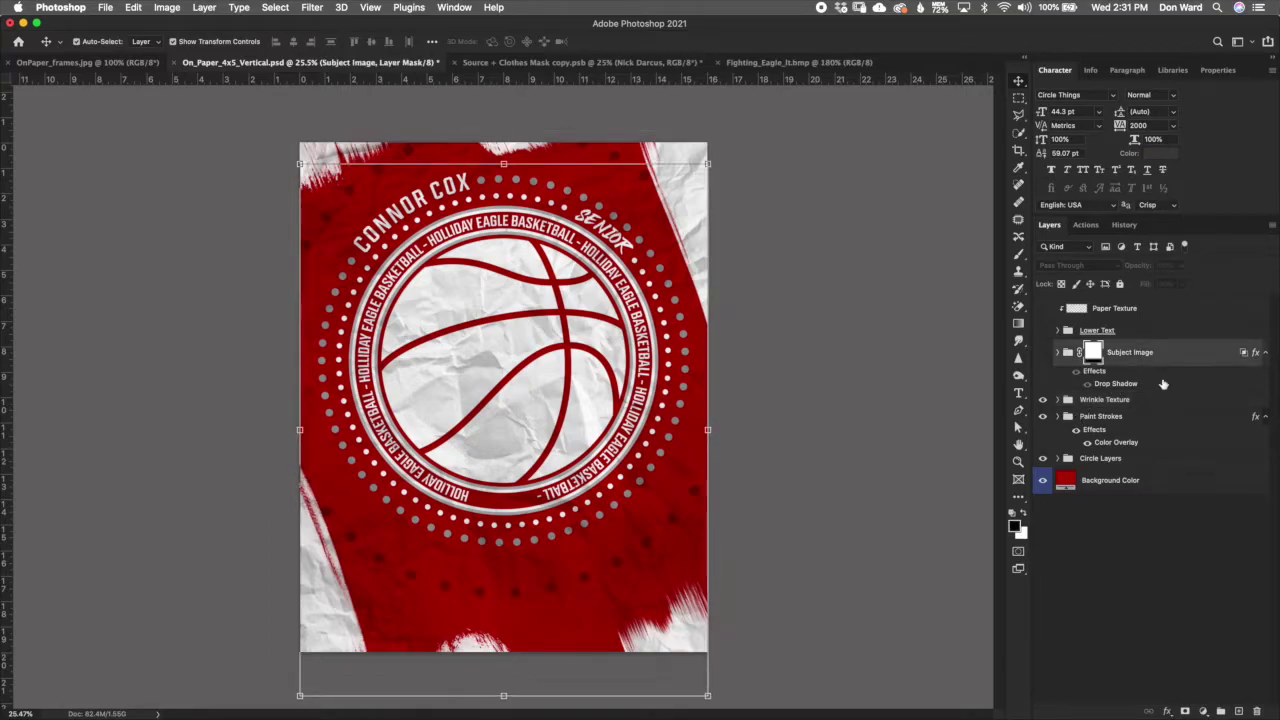
pyautogui.click(1042, 353)
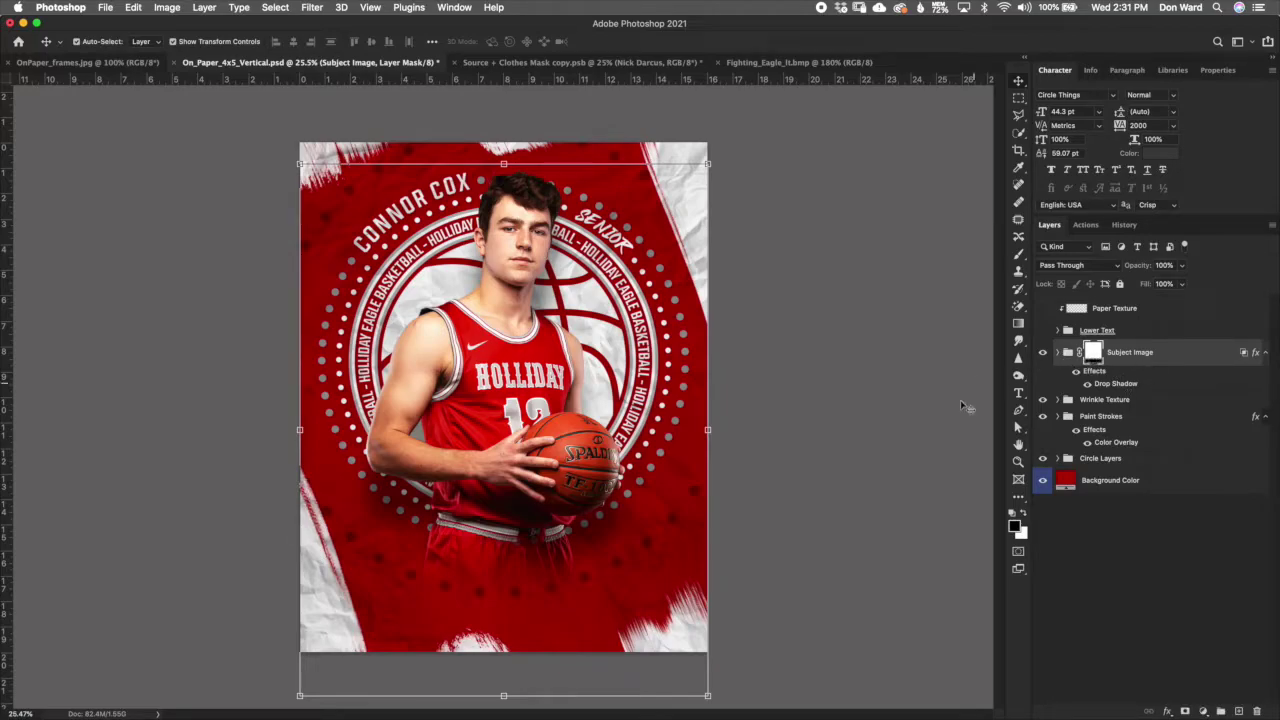
pyautogui.click(1042, 329)
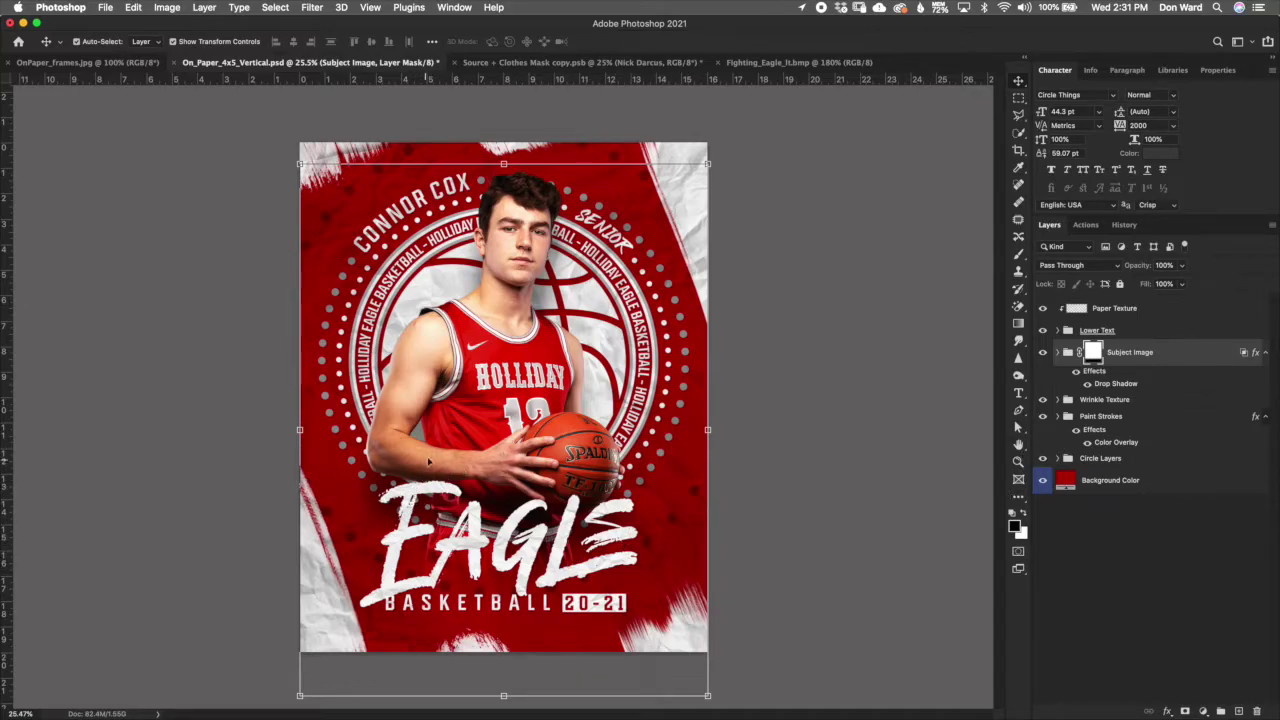
pyautogui.moveTo(829, 717)
pyautogui.click(1018, 326)
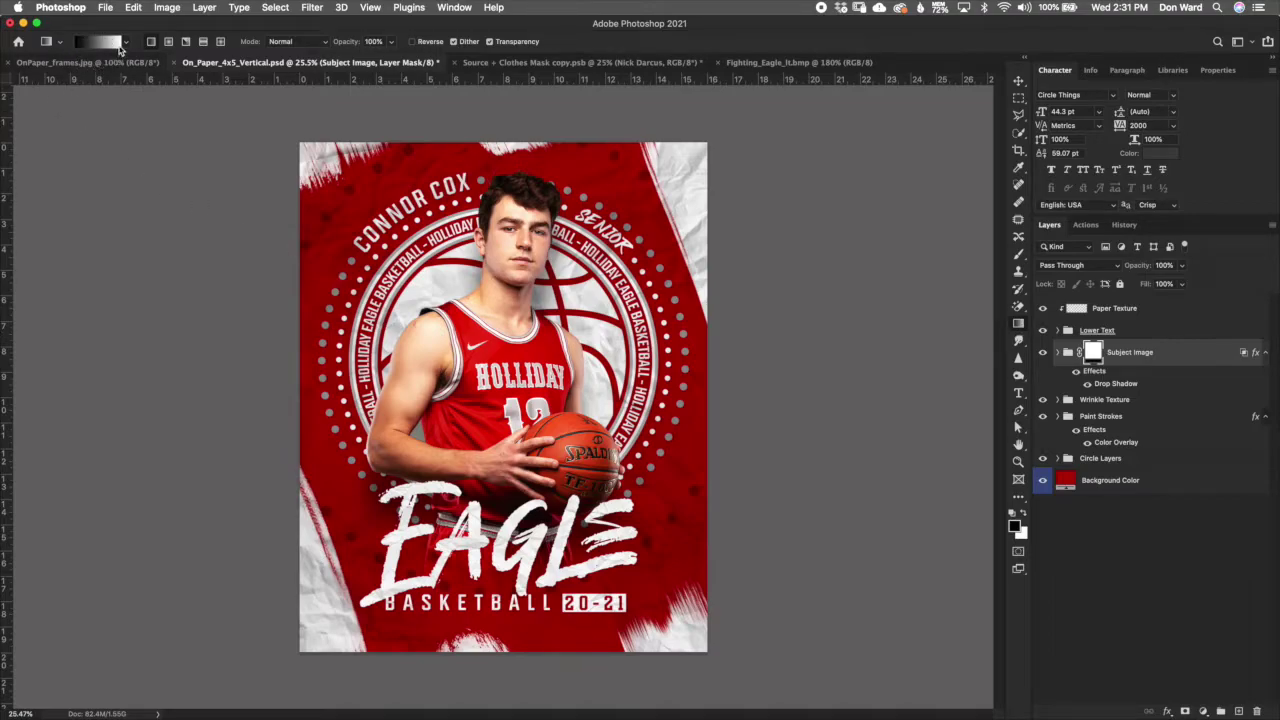
pyautogui.click(123, 42)
pyautogui.click(140, 87)
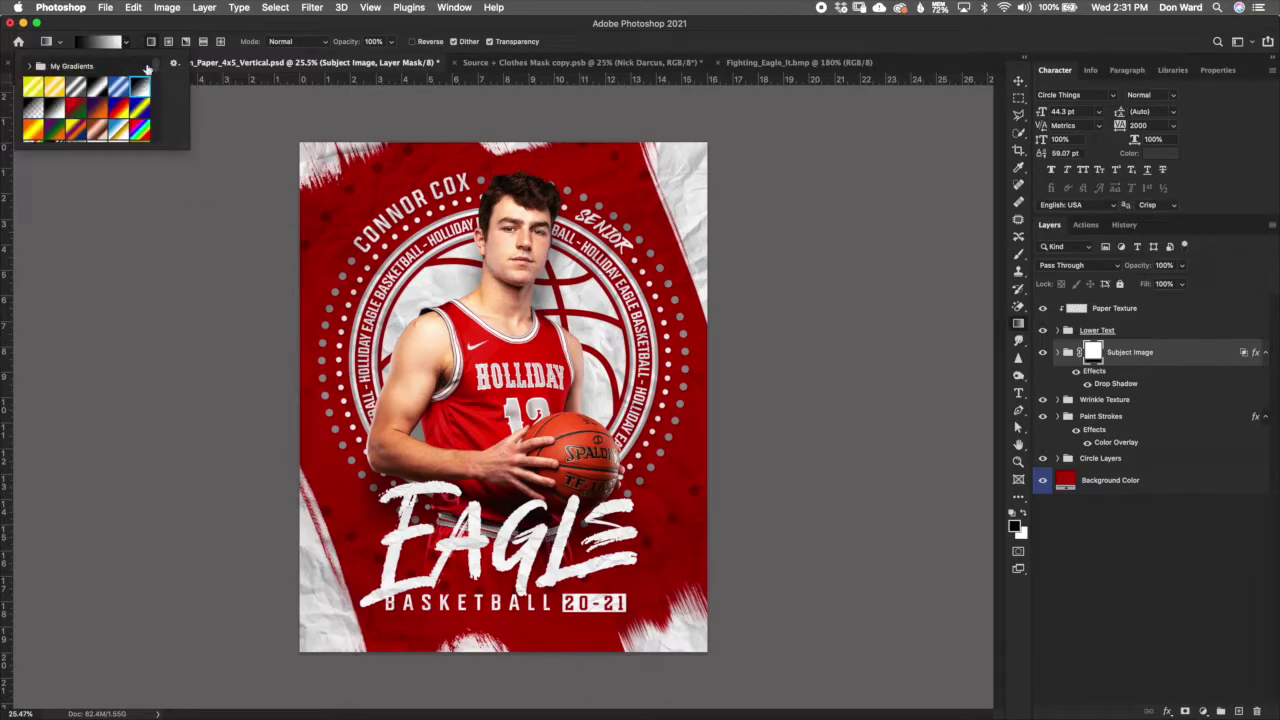
pyautogui.click(157, 22)
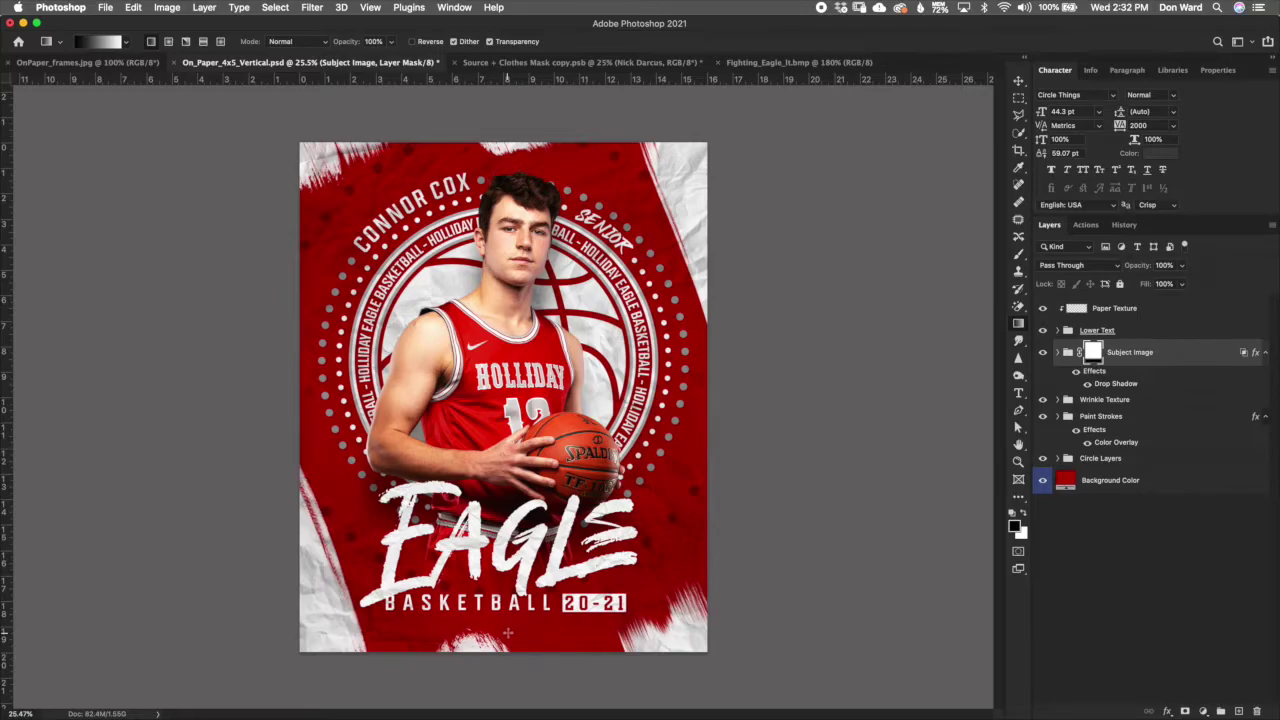
pyautogui.moveTo(508, 633); pyautogui.dragTo(513, 503)
pyautogui.moveTo(497, 586); pyautogui.dragTo(494, 359)
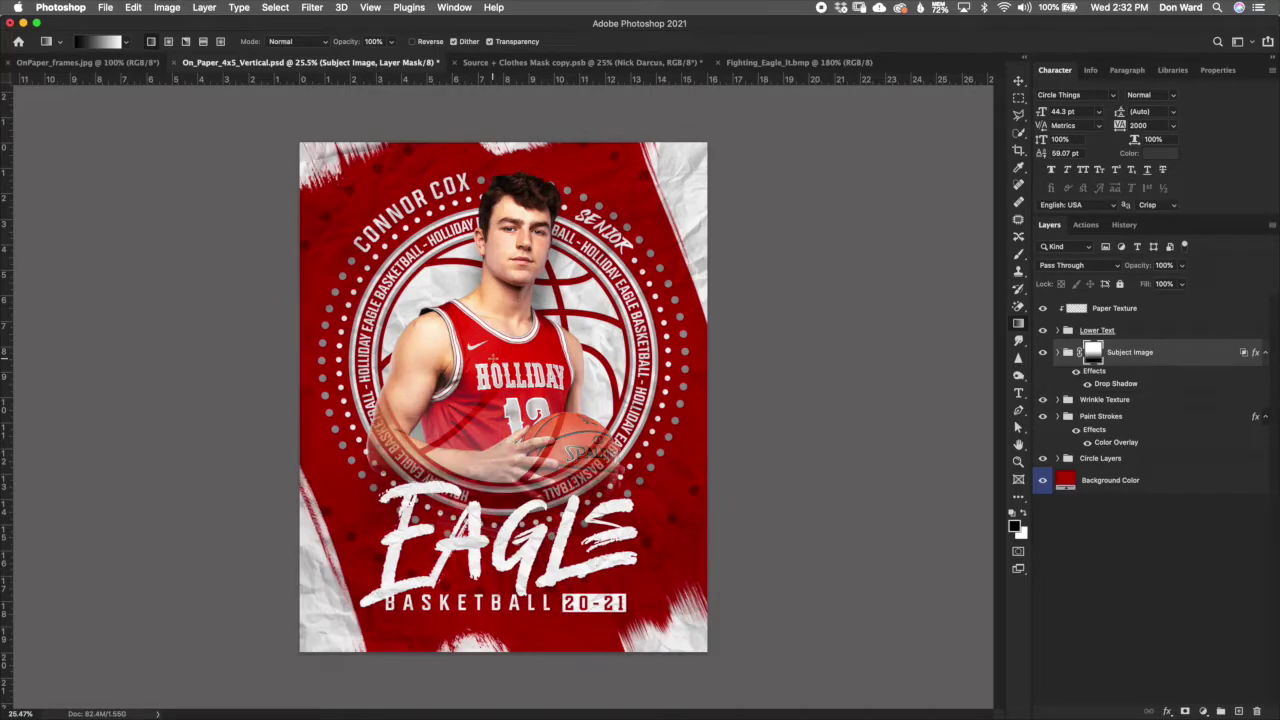
pyautogui.press('super+z')
pyautogui.press('super+z')
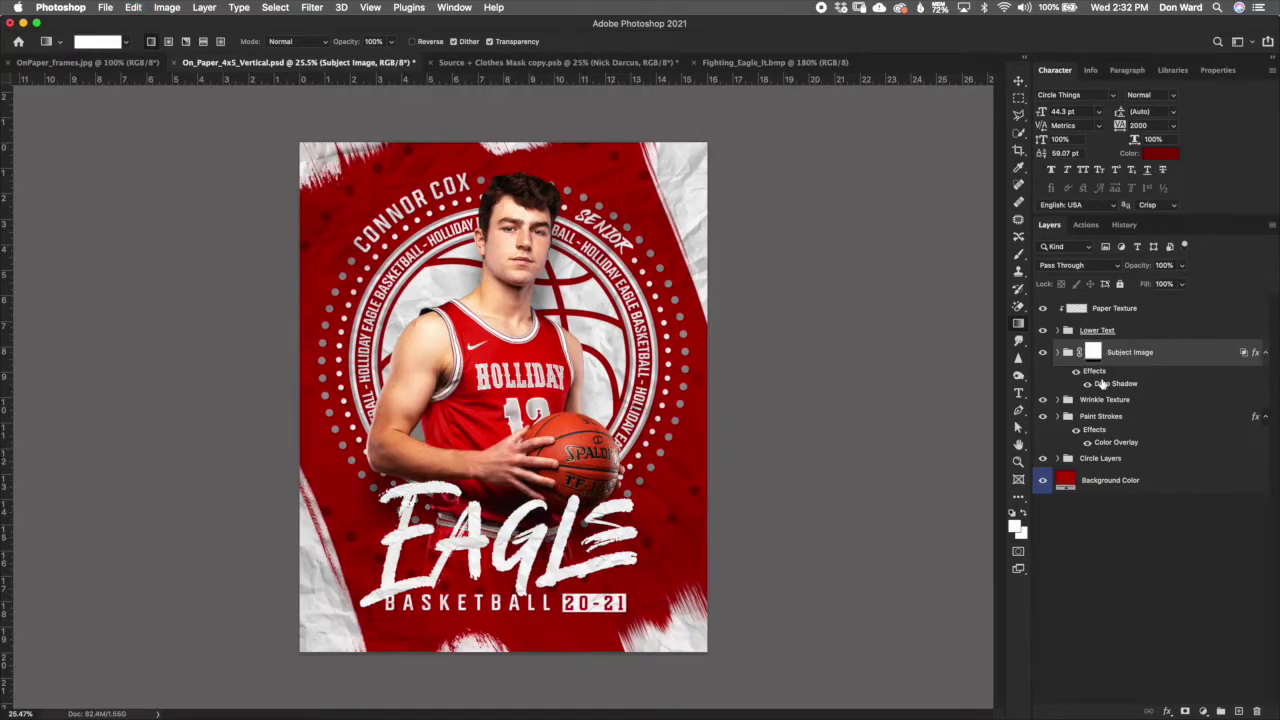
# Step: Set up a soft round brush with 0% hardness at 16% opacity
pyautogui.click(1019, 254)
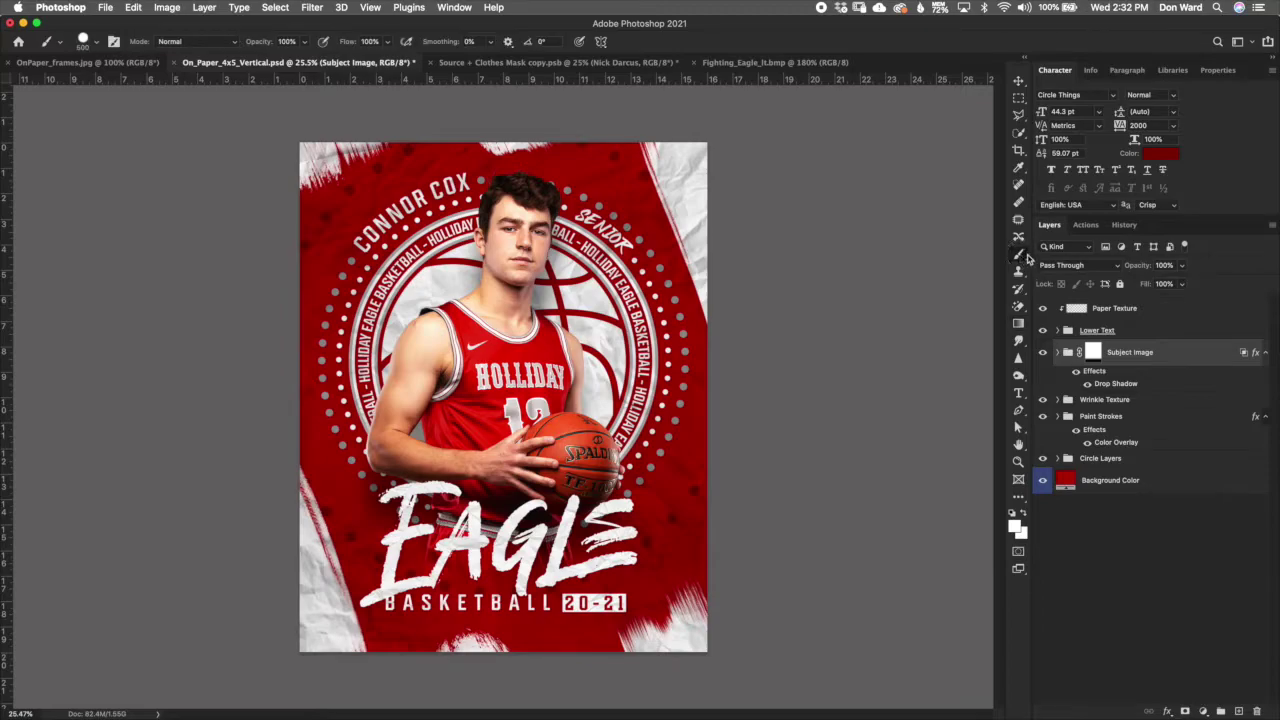
pyautogui.click(100, 62)
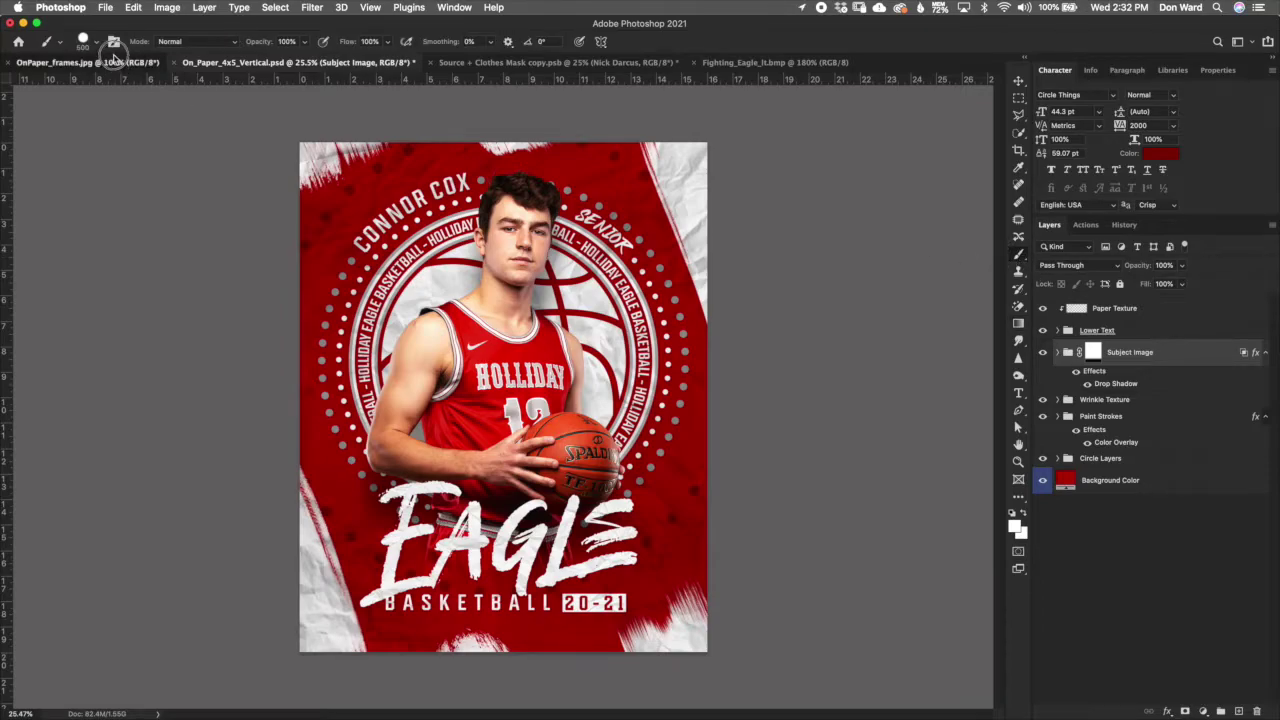
pyautogui.click(210, 63)
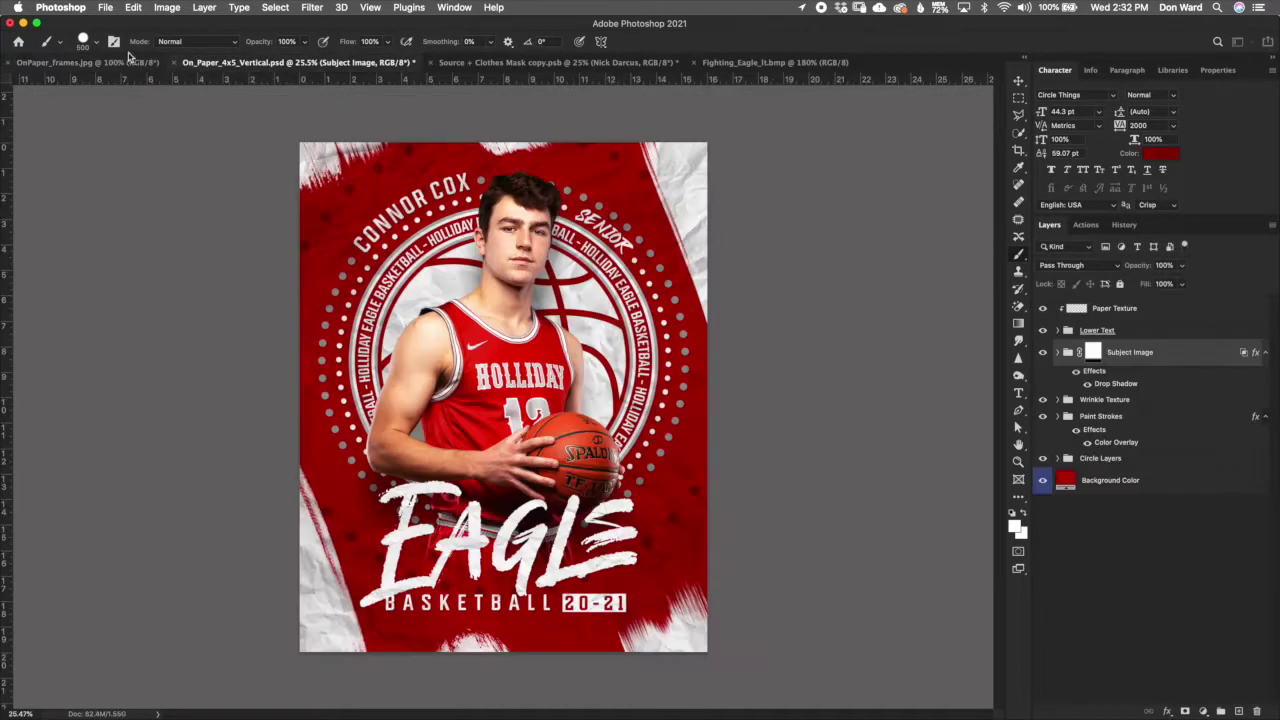
pyautogui.click(95, 42)
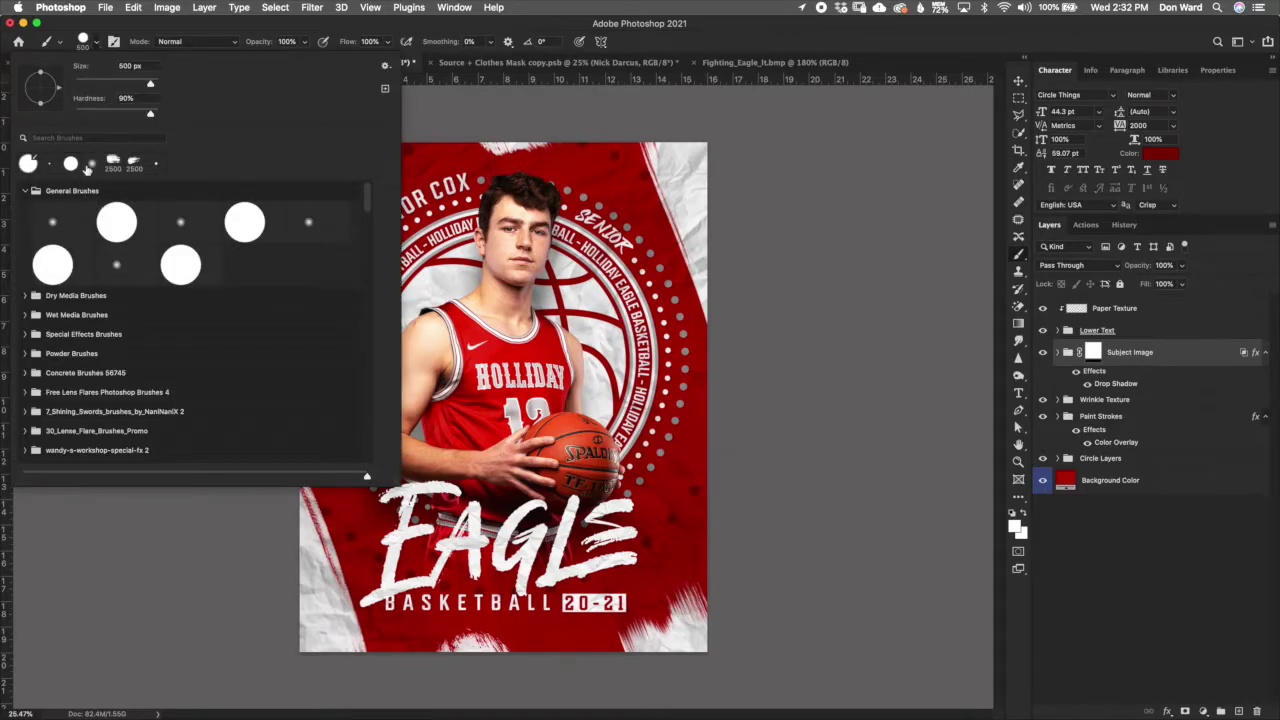
pyautogui.click(53, 222)
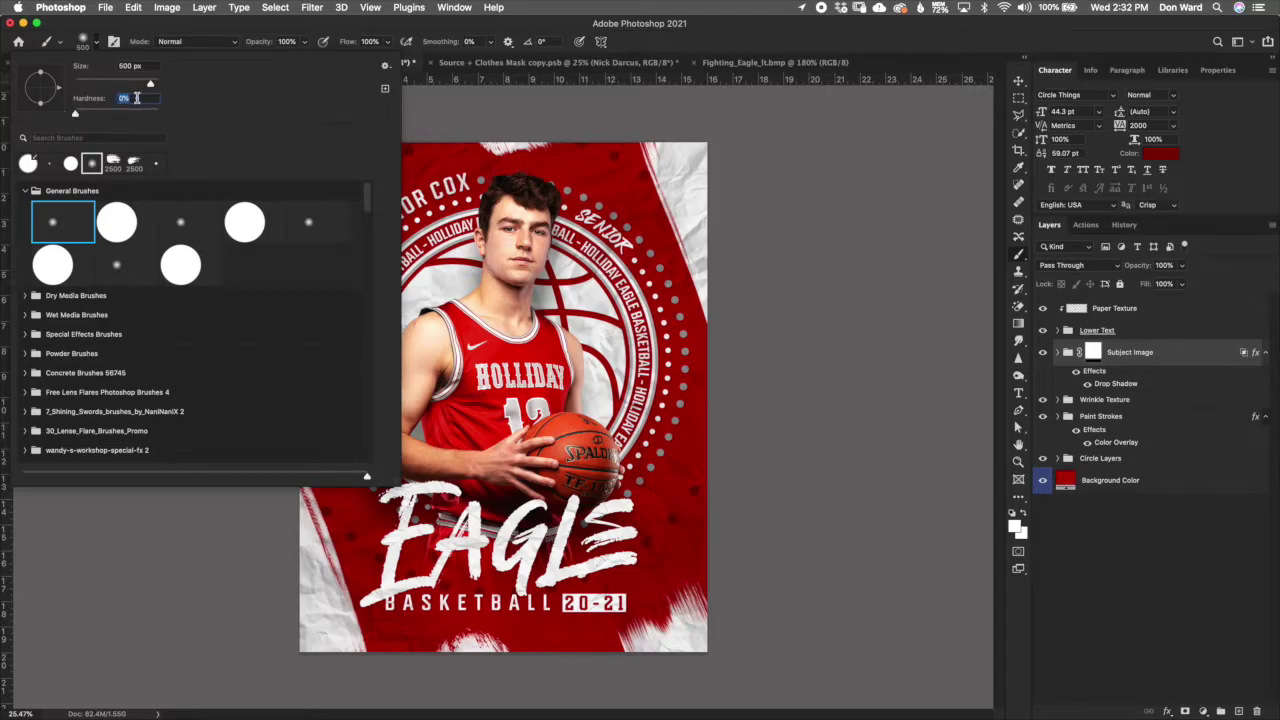
pyautogui.click(212, 28)
pyautogui.moveTo(261, 42); pyautogui.dragTo(214, 44)
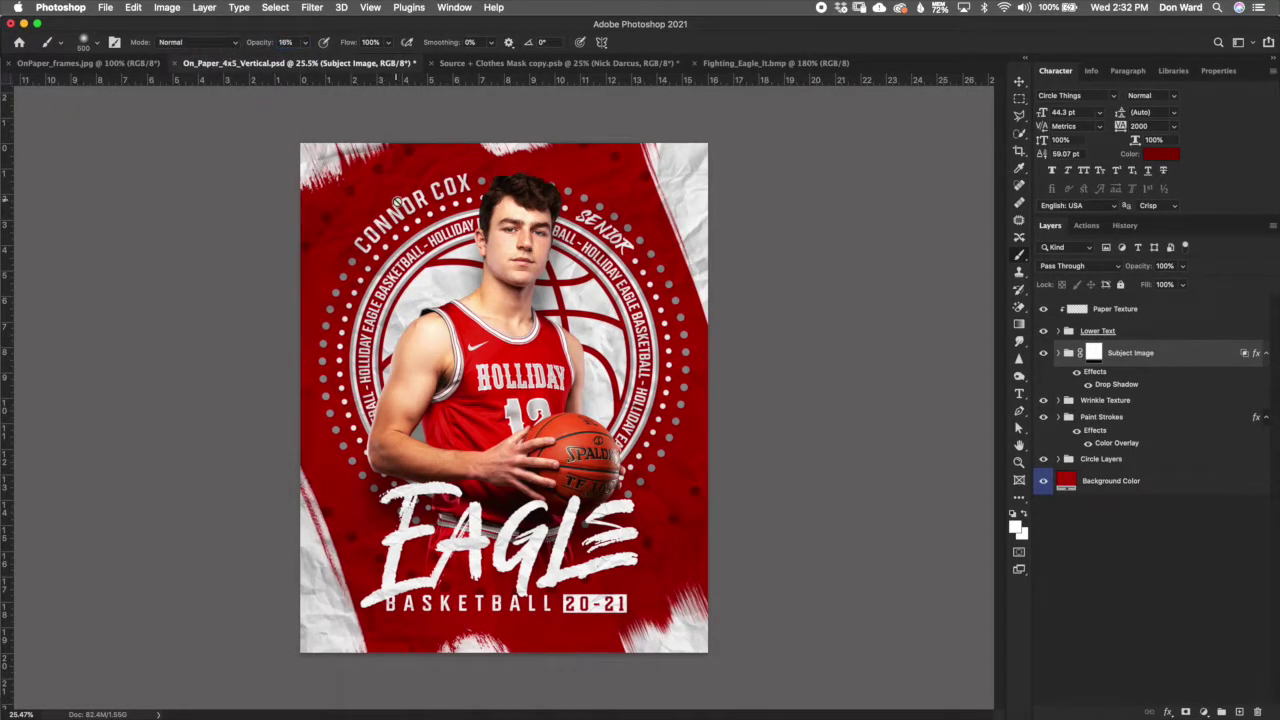
# Step: Paint white on the Subject Image mask, then revert to the Enable layer effects history step
pyautogui.click(1095, 353)
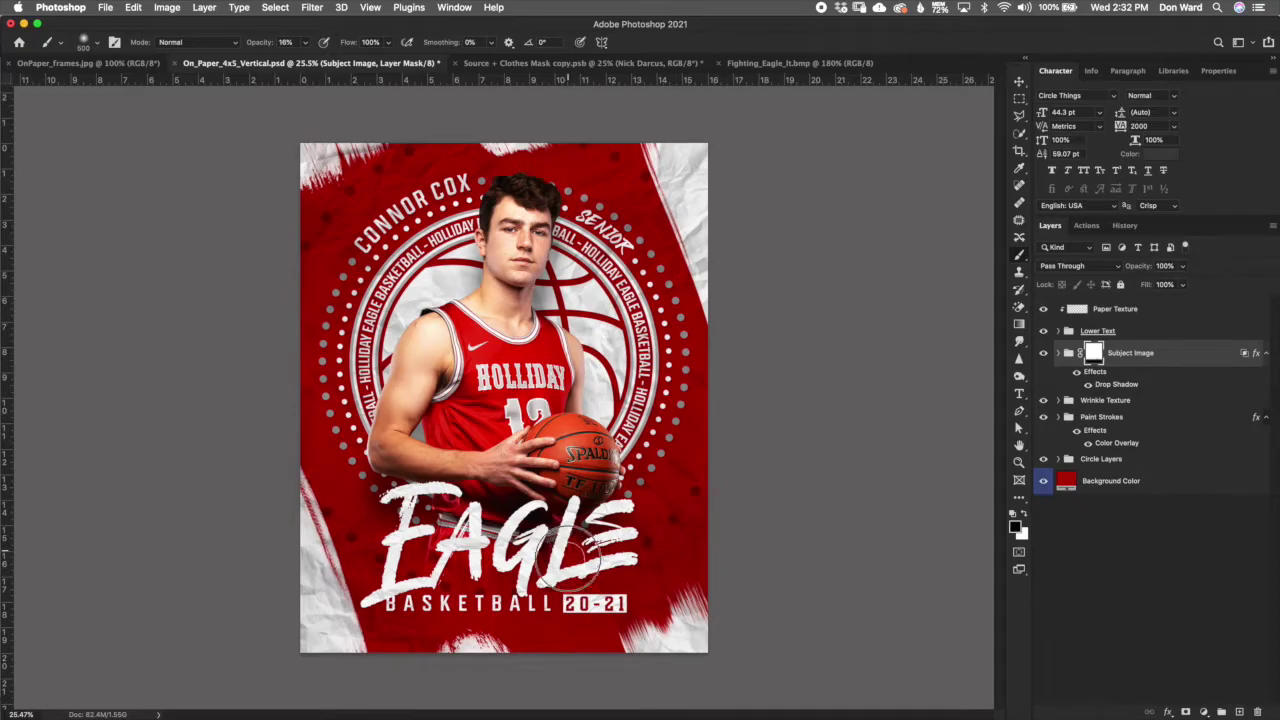
pyautogui.click(1023, 514)
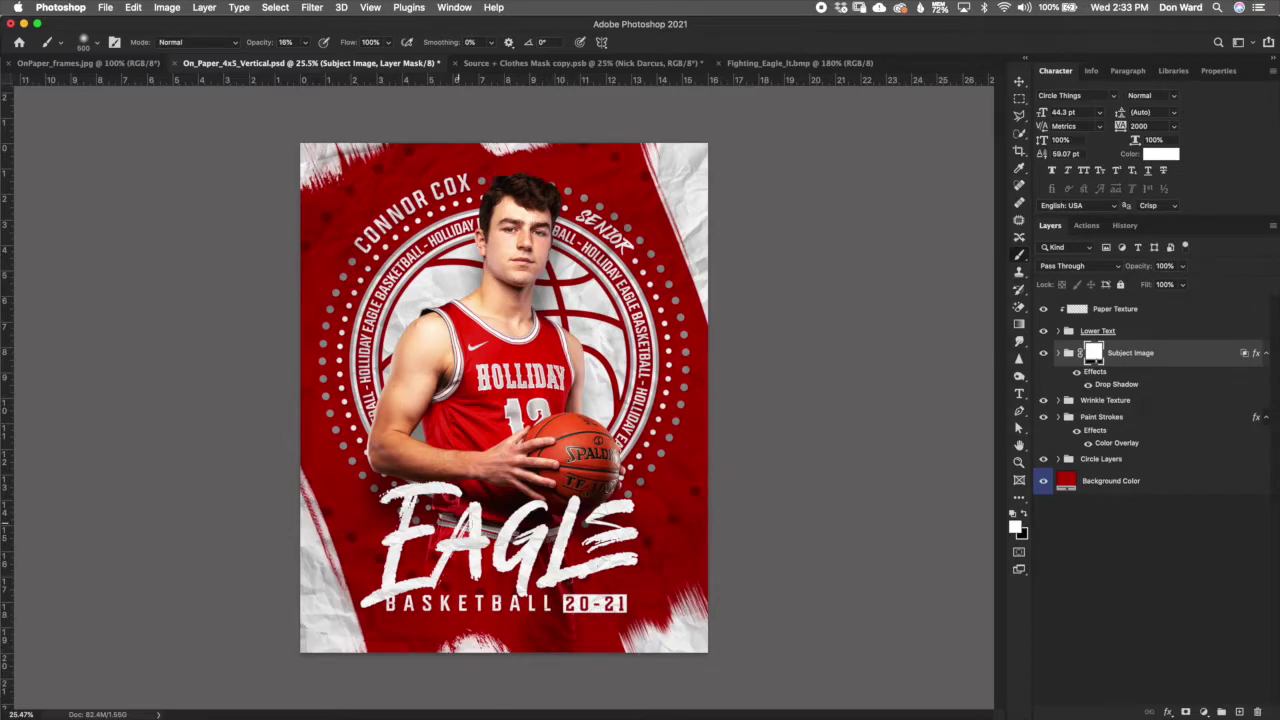
pyautogui.press('super+z')
pyautogui.press('super+z')
pyautogui.press('super+z')
pyautogui.press('super+z')
pyautogui.click(1127, 226)
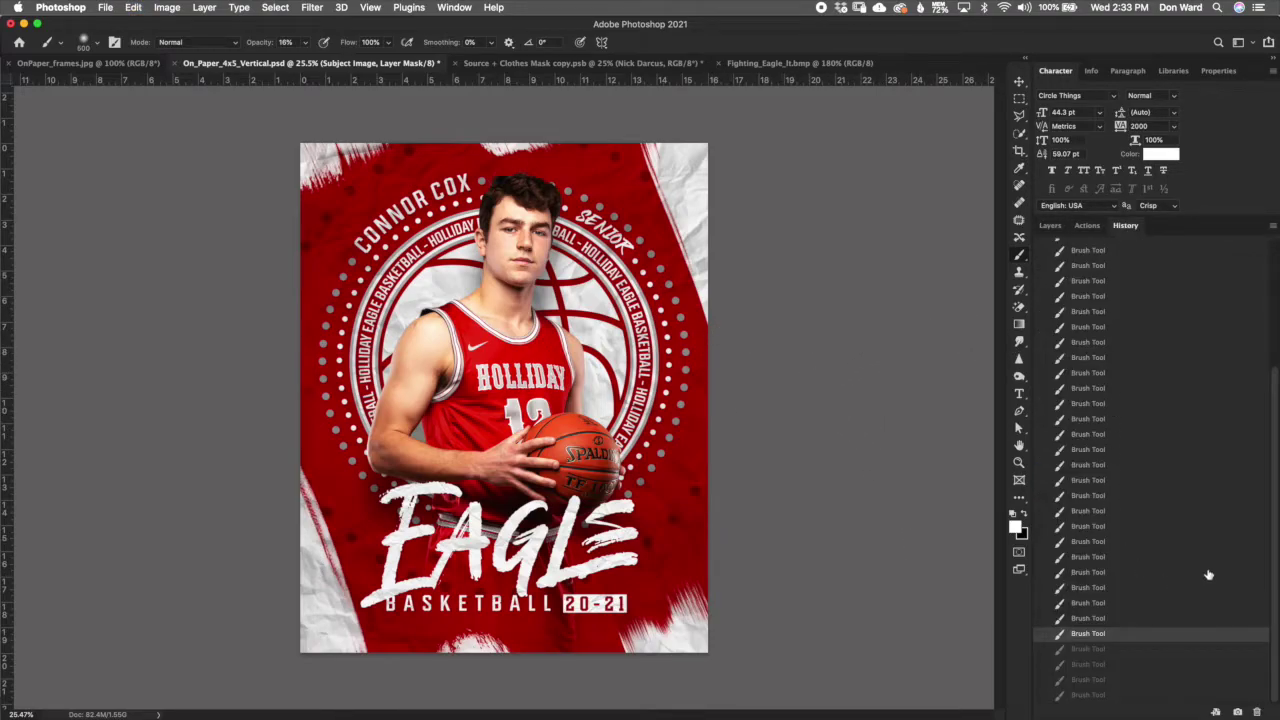
pyautogui.moveTo(1278, 567); pyautogui.dragTo(1266, 506)
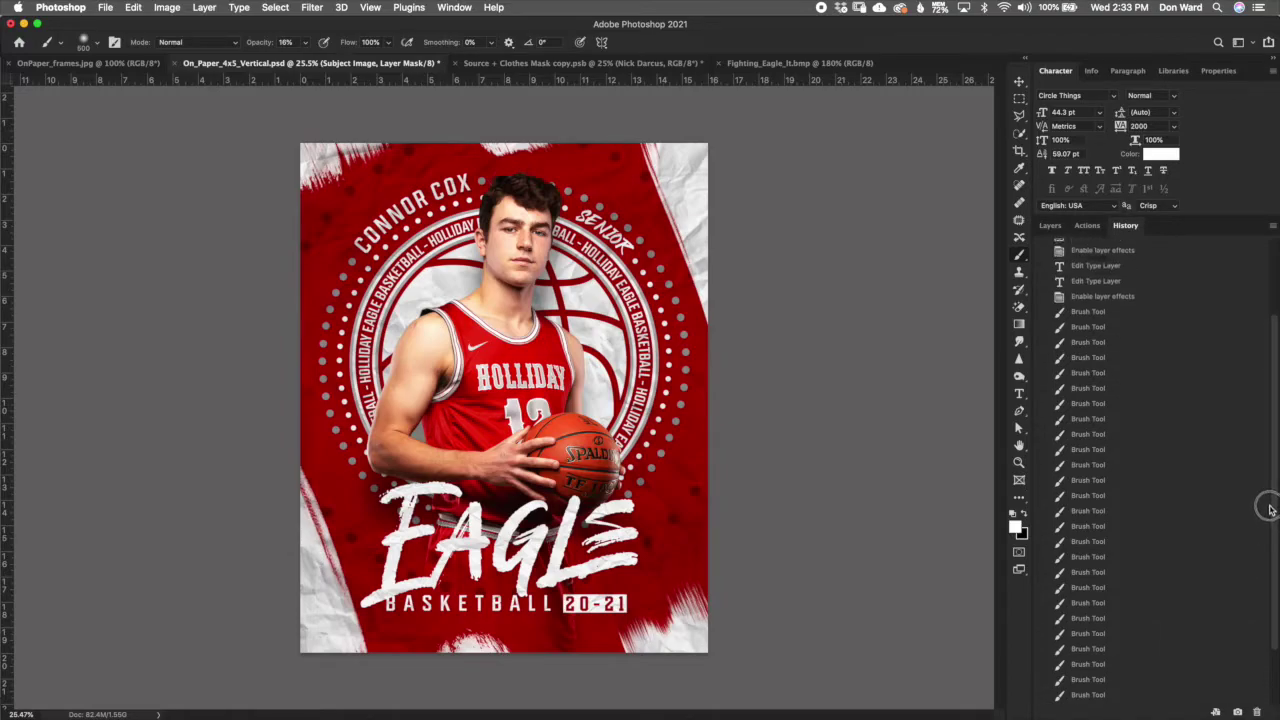
pyautogui.click(1130, 298)
pyautogui.click(1050, 225)
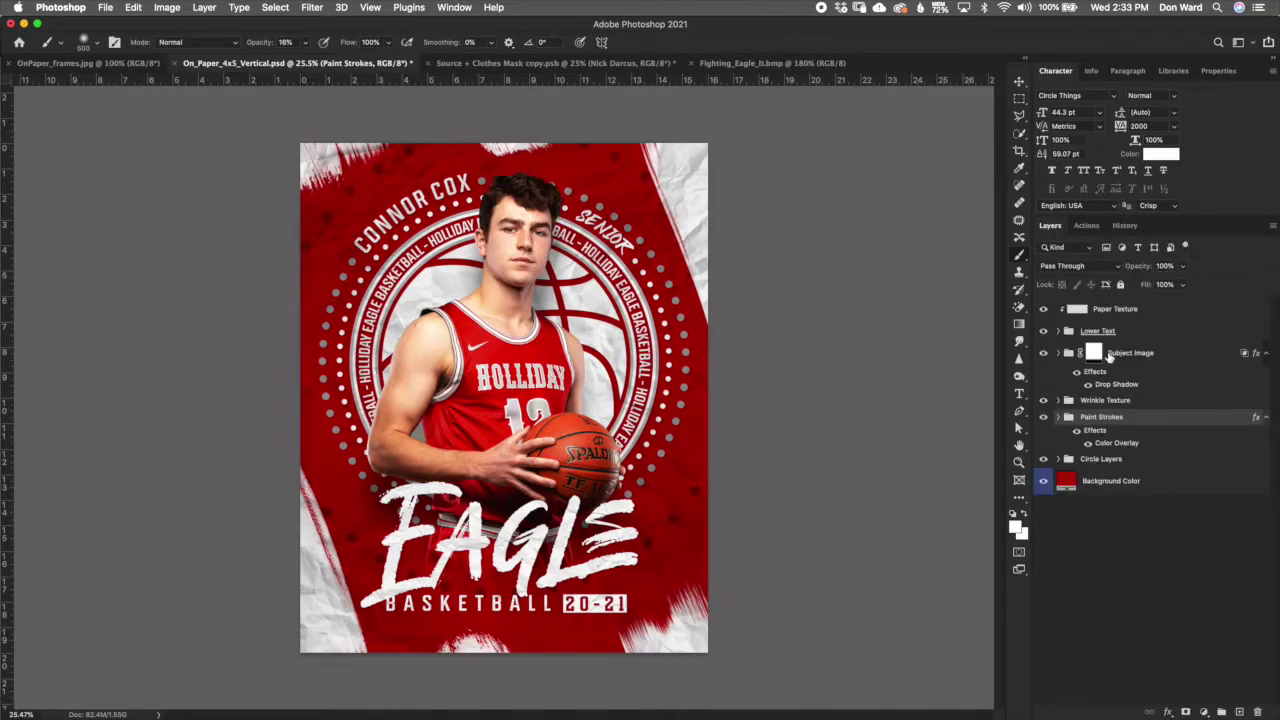
pyautogui.click(1093, 353)
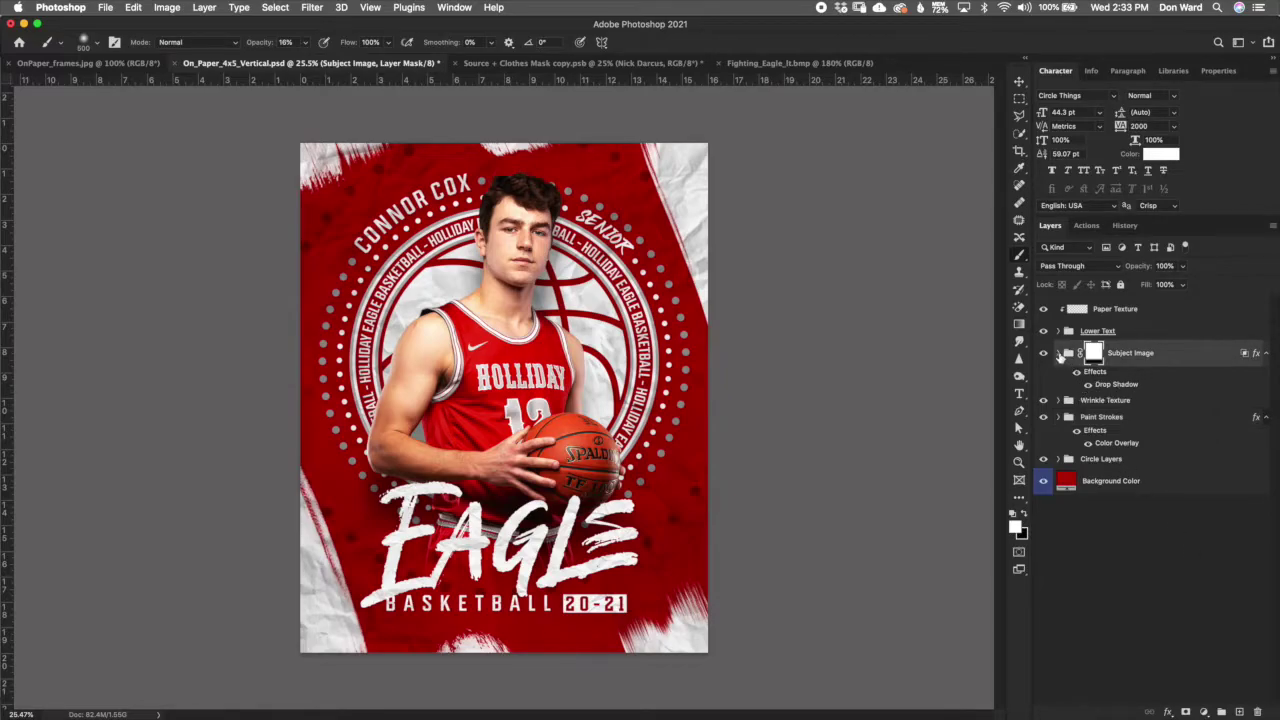
# Step: Check the Sample Subject Image layer inside Subject Image, then select the Lower Text group
pyautogui.click(1060, 354)
pyautogui.click(1120, 405)
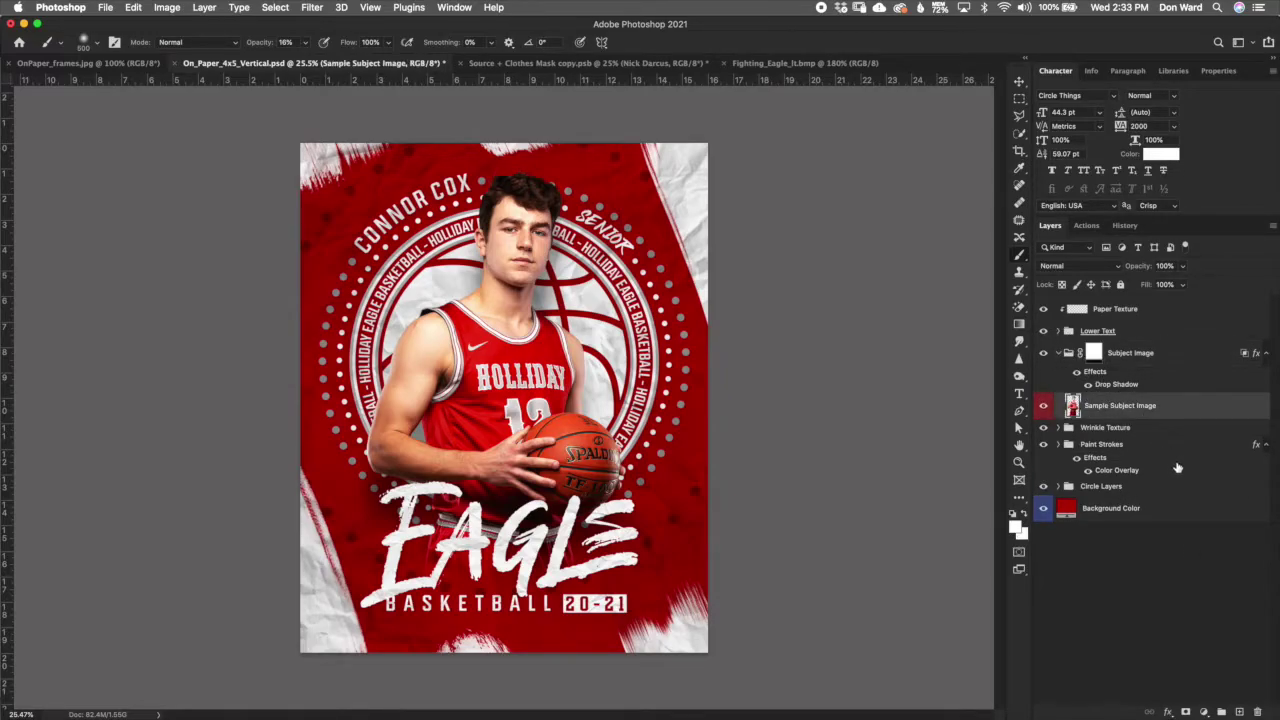
pyautogui.click(1060, 354)
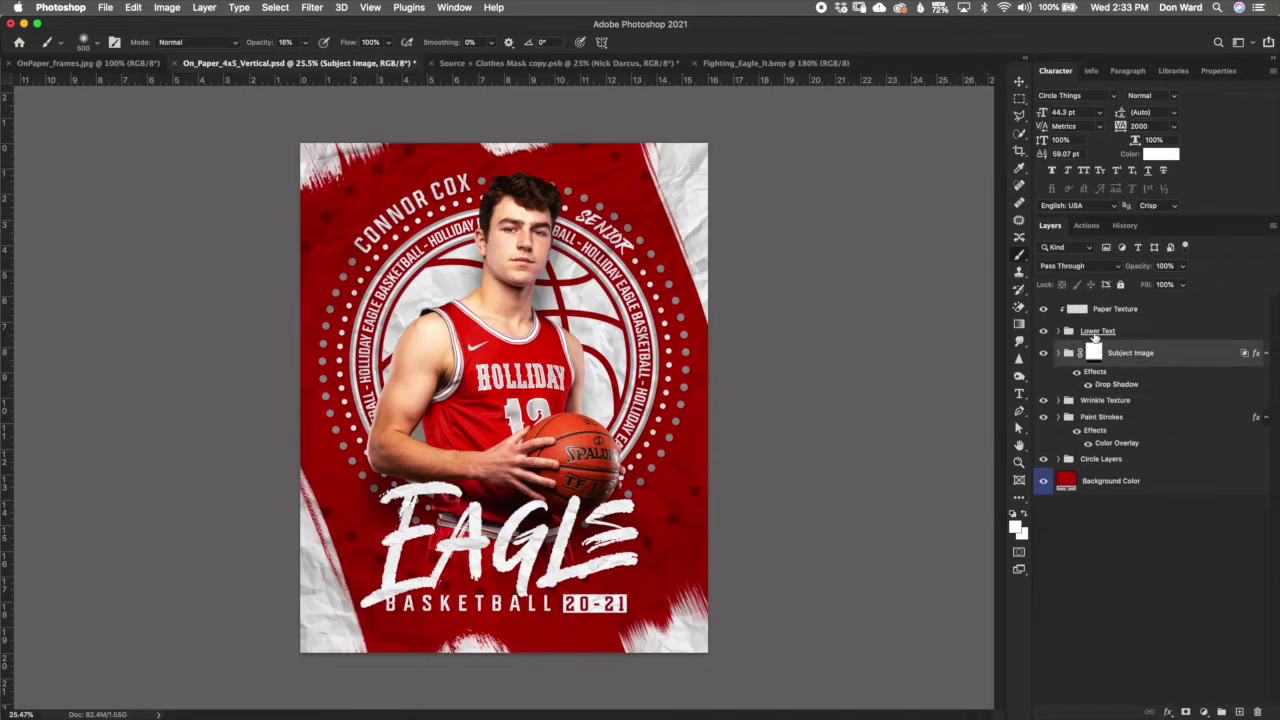
pyautogui.click(1096, 333)
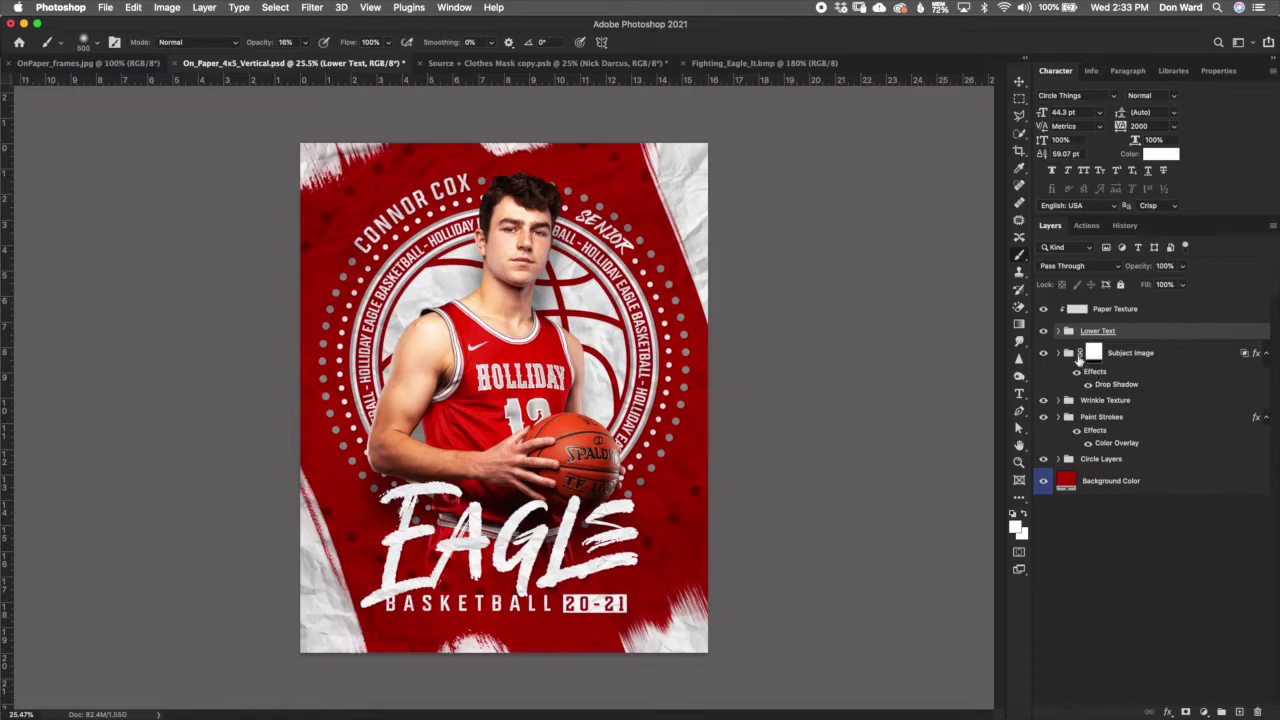
# Step: Hide the Brightland EAGLE title and show the Norwester EAGLES title
pyautogui.click(1058, 332)
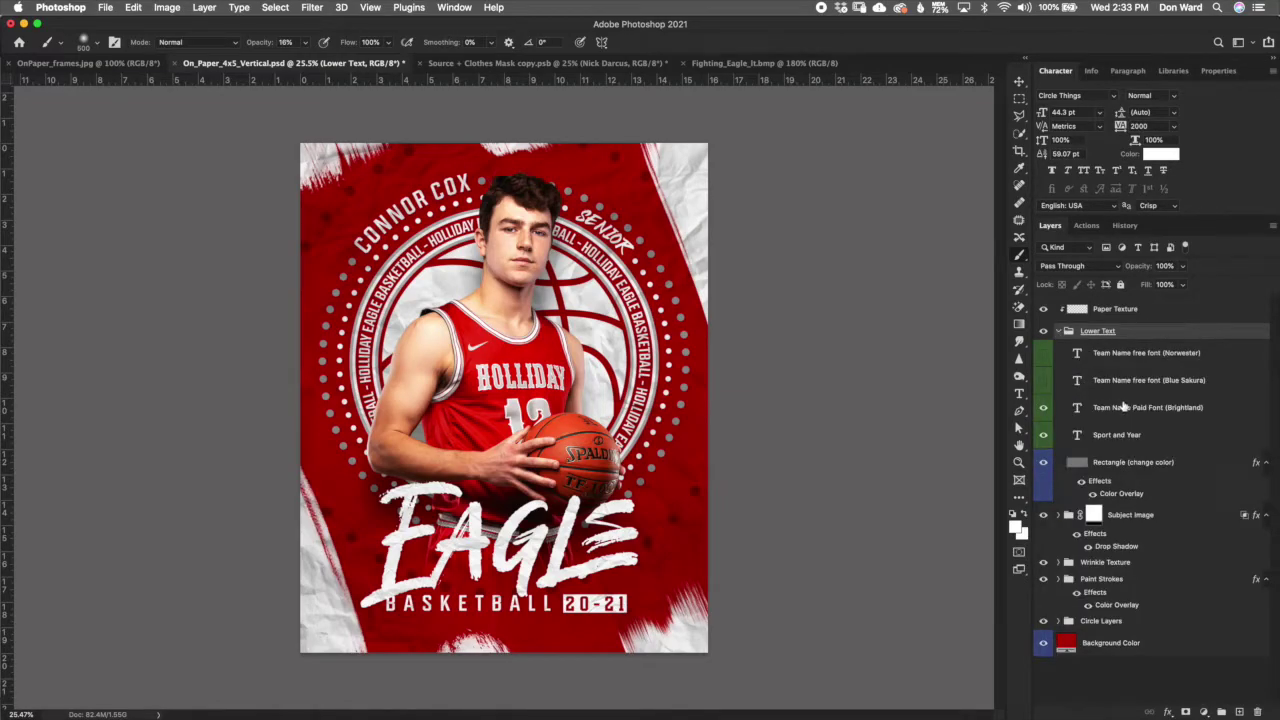
pyautogui.click(1130, 356)
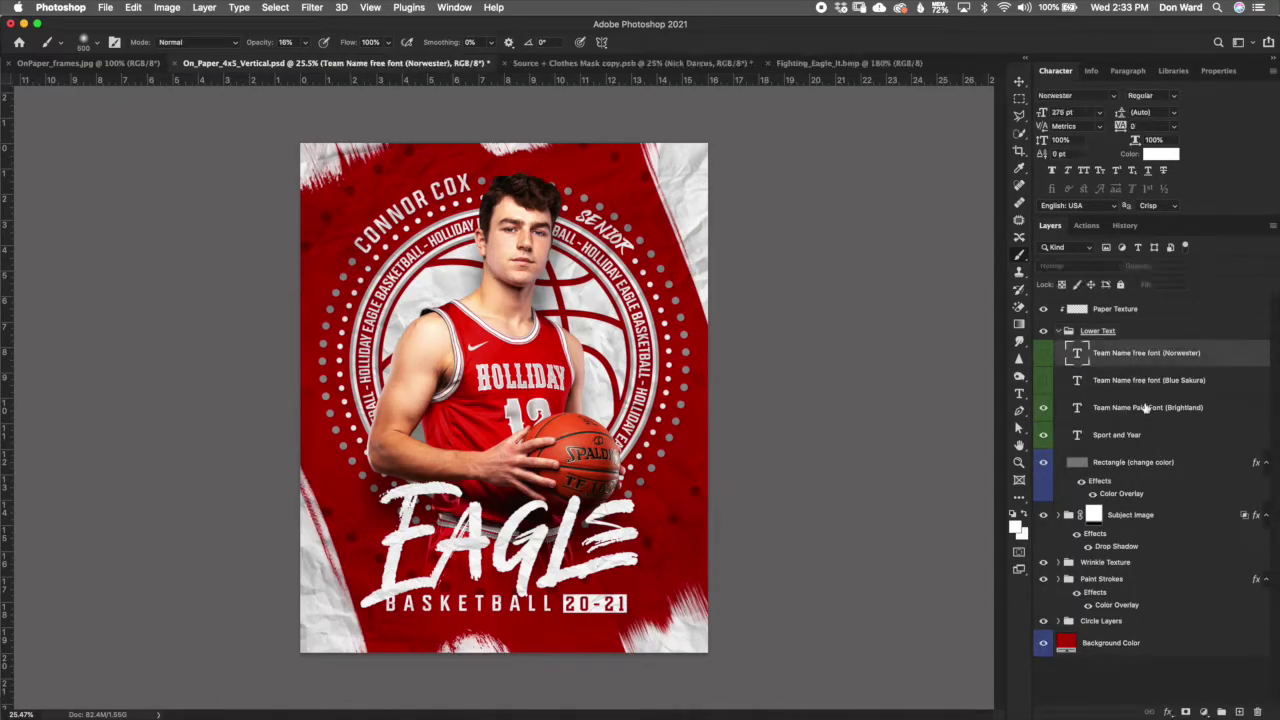
pyautogui.click(1140, 410)
pyautogui.click(1134, 380)
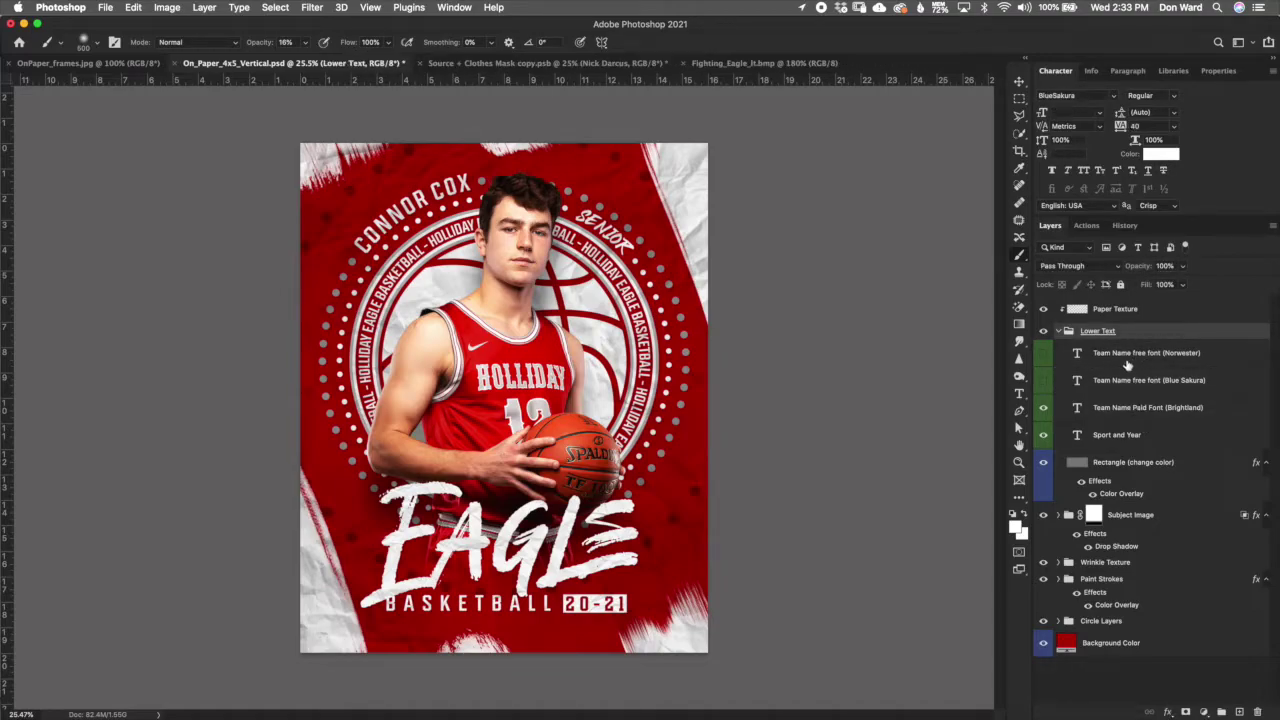
pyautogui.click(1127, 360)
pyautogui.click(1043, 408)
pyautogui.click(1044, 354)
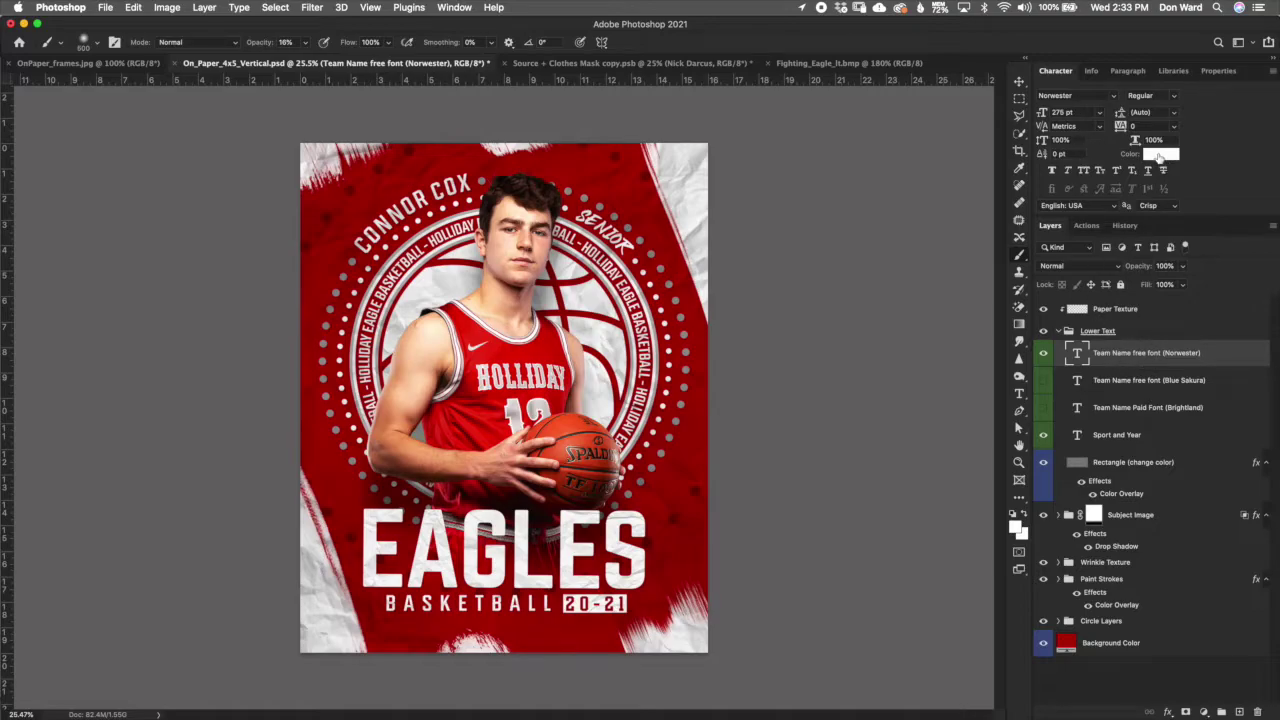
# Step: Leave the EAGLES title colour unchanged, then swap it for the brush-script EAGLE title
pyautogui.doubleClick(1080, 356)
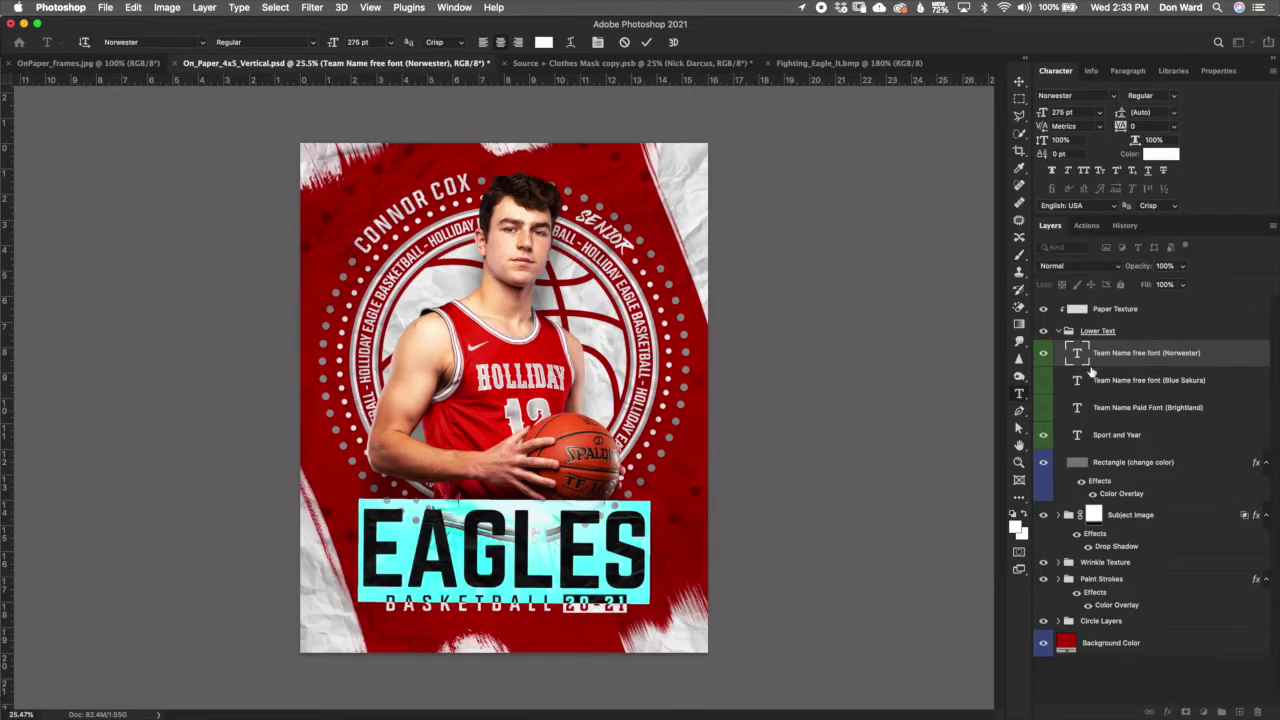
pyautogui.click(543, 43)
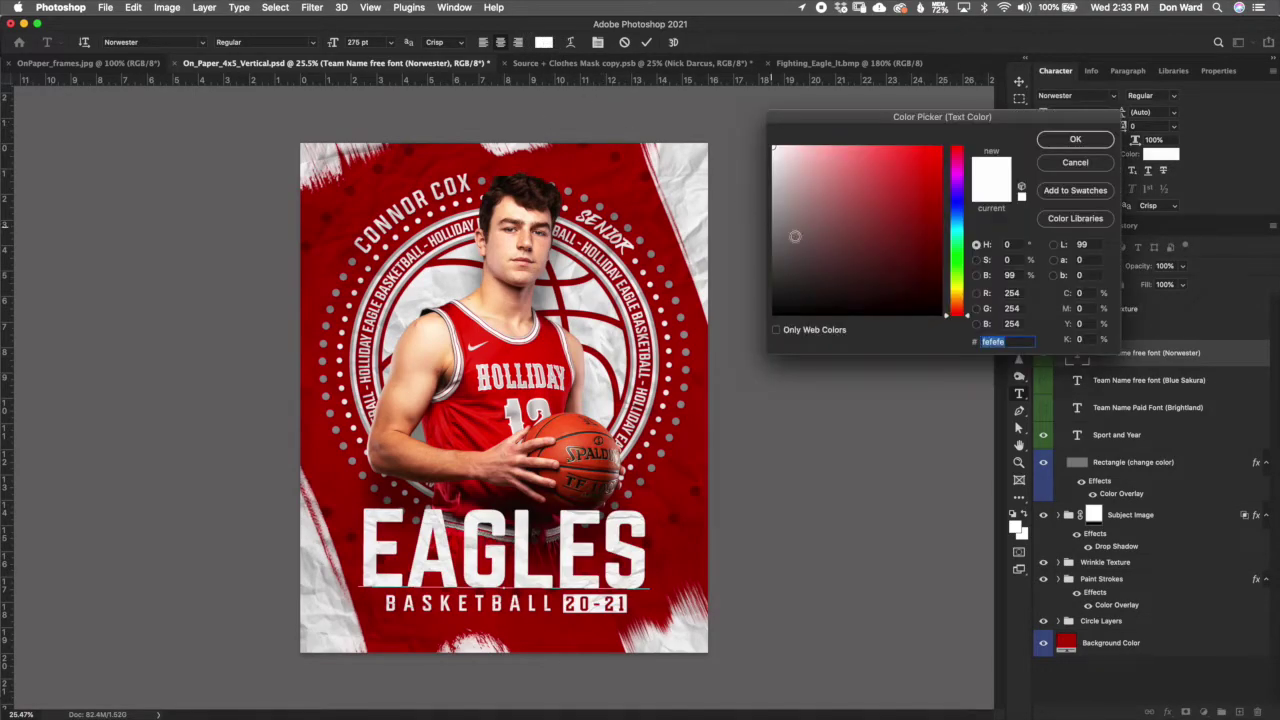
pyautogui.click(1097, 168)
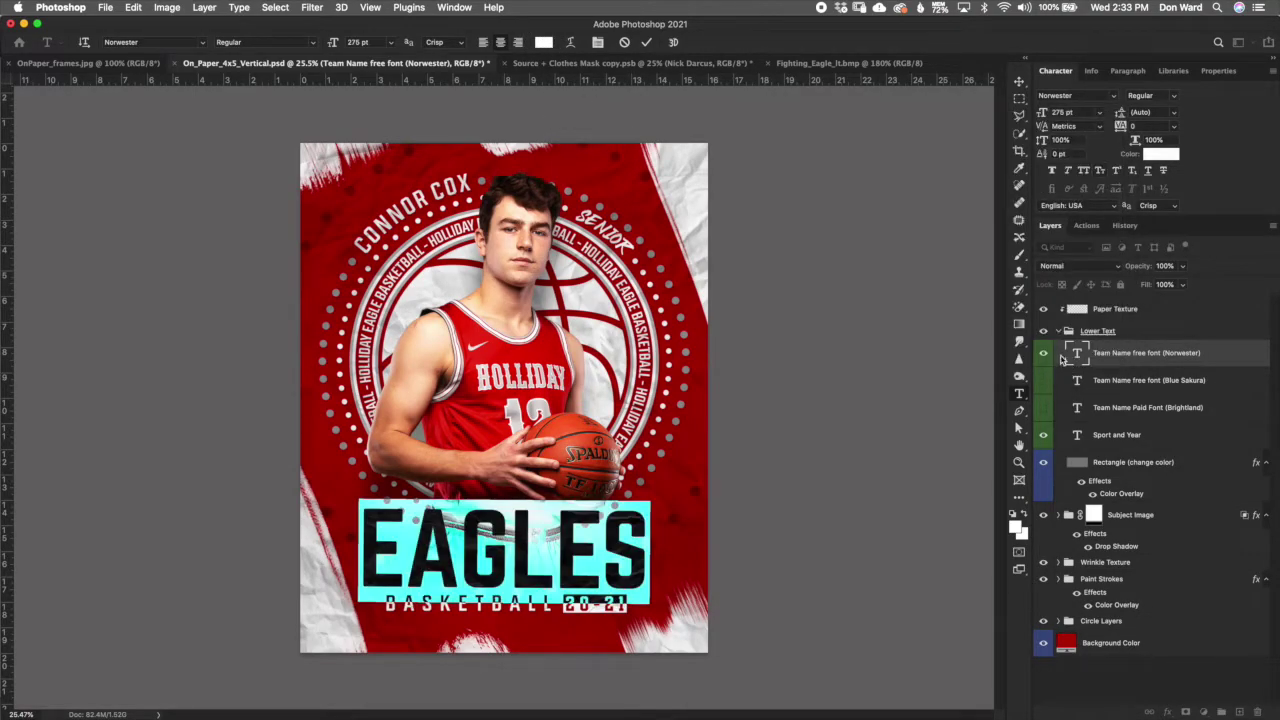
pyautogui.press('Escape')
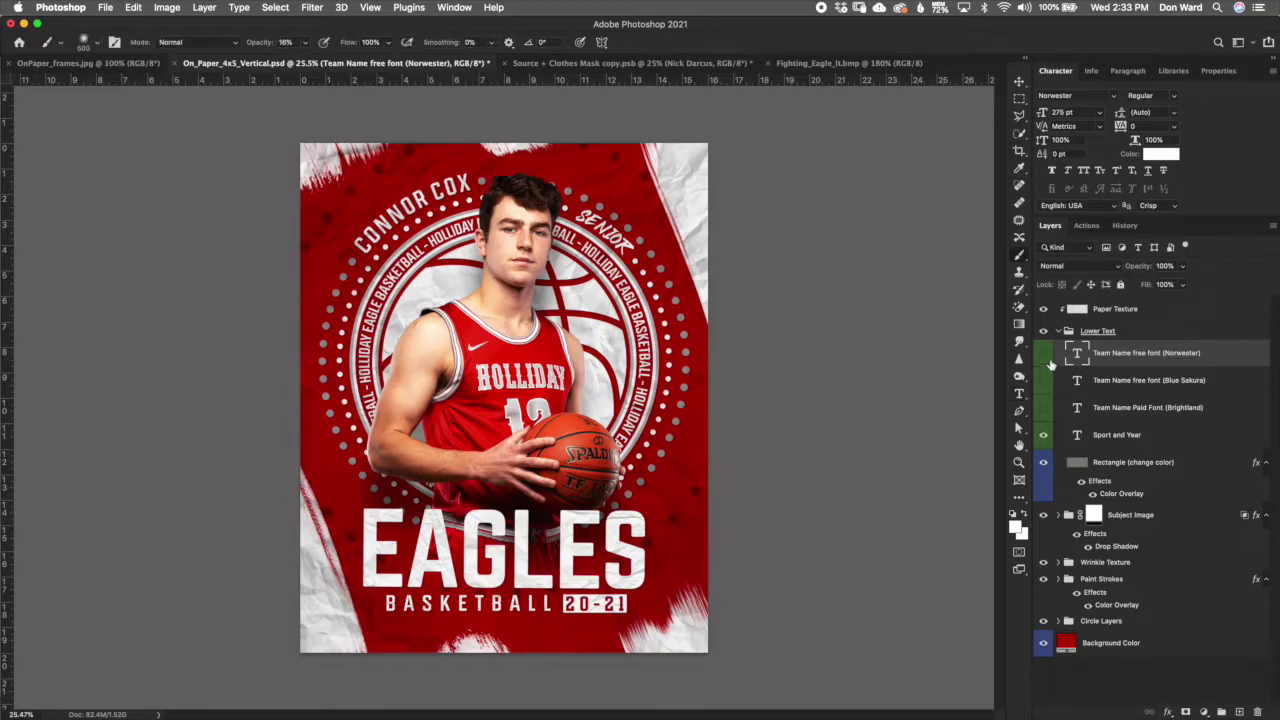
pyautogui.click(1043, 380)
pyautogui.click(1043, 352)
pyautogui.click(1135, 390)
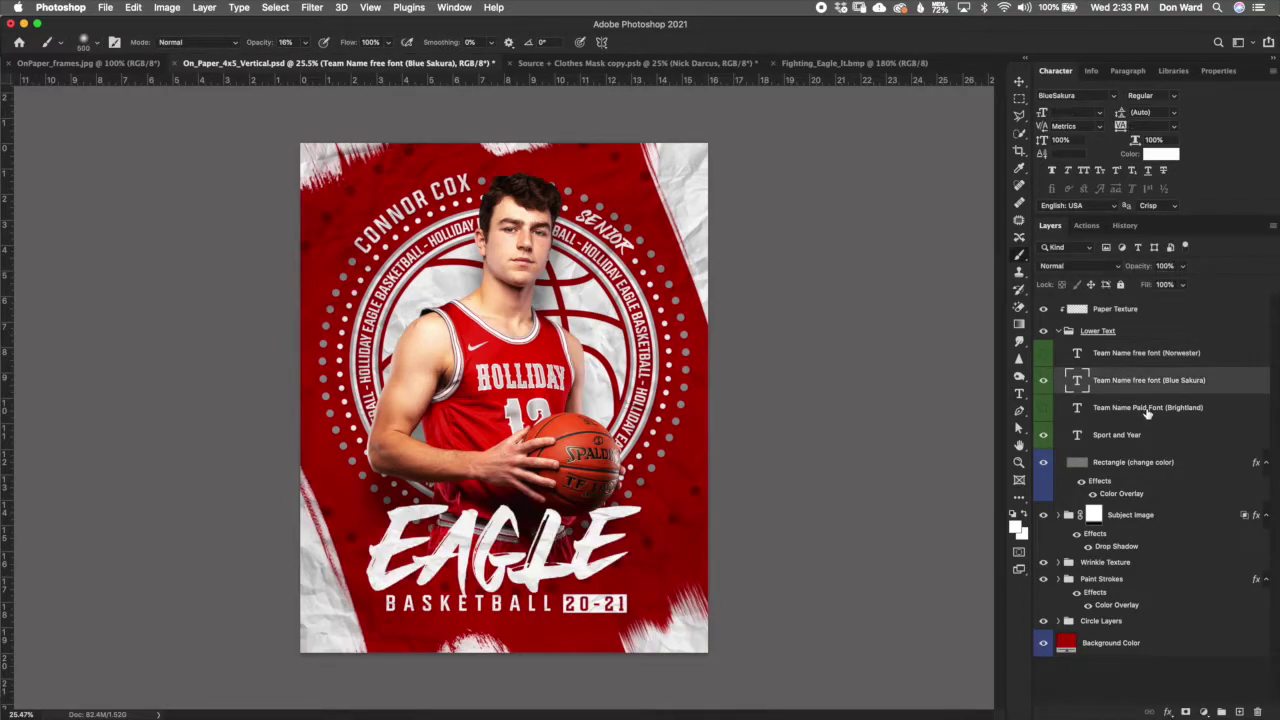
# Step: Retype the script title as 'Eagle' and set its letter spacing to 0
pyautogui.doubleClick(1077, 383)
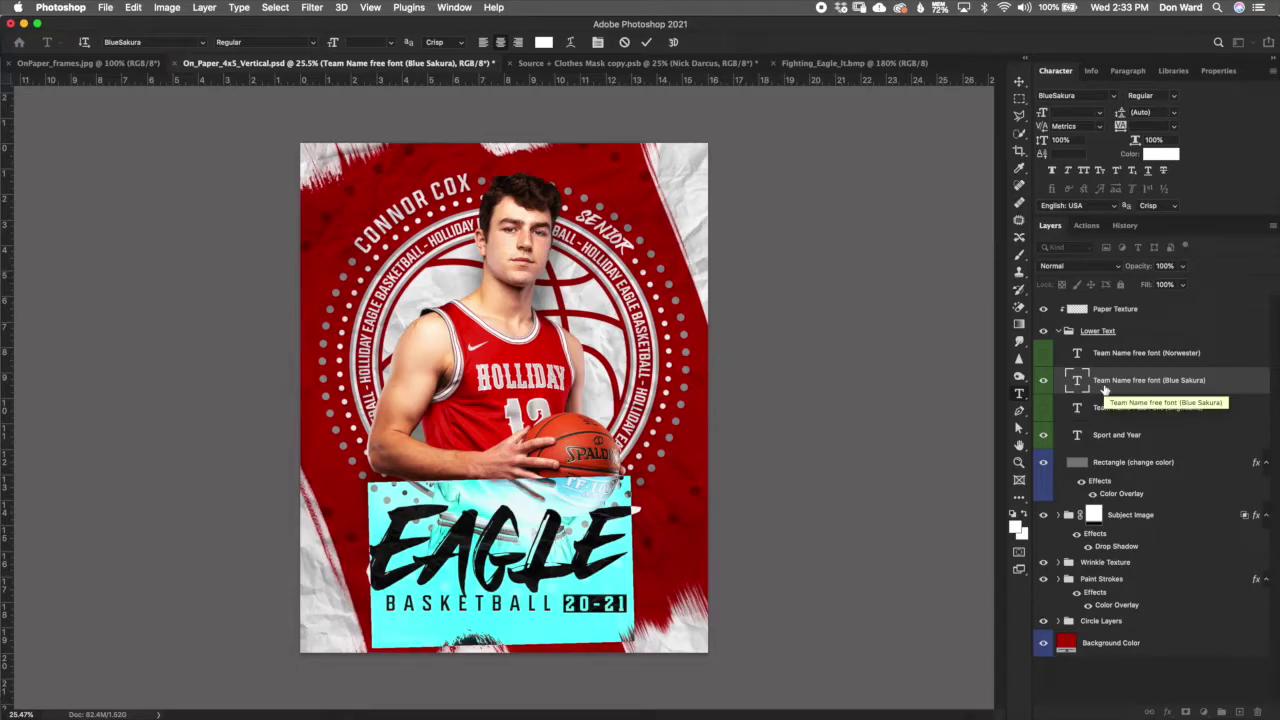
pyautogui.write('Eagle')
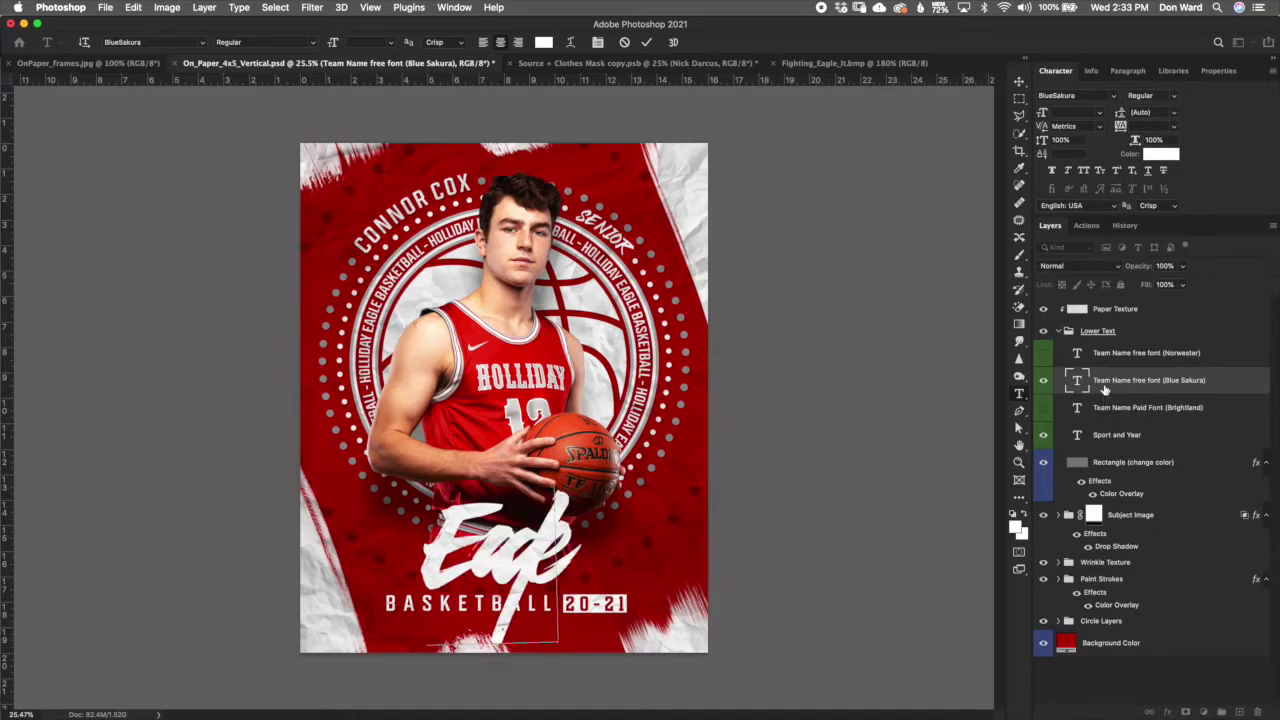
pyautogui.moveTo(575, 542); pyautogui.dragTo(447, 522)
pyautogui.click(1168, 127)
pyautogui.write('0')
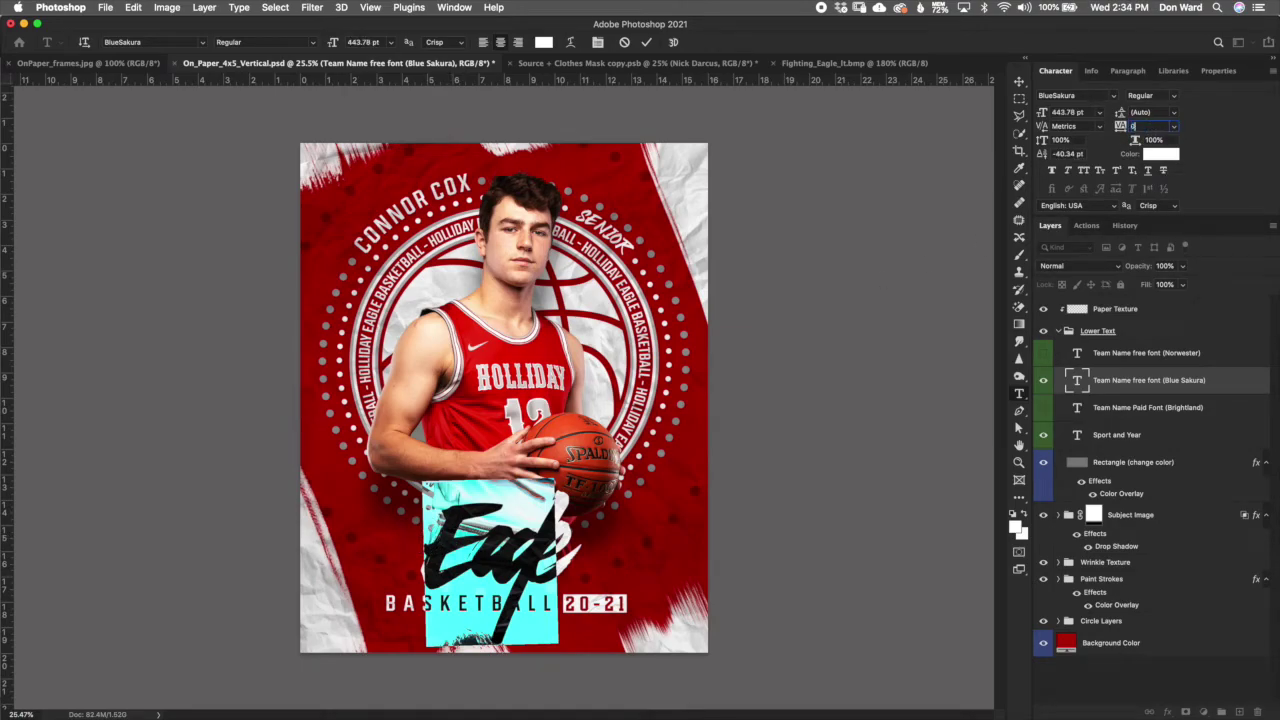
pyautogui.press('Return')
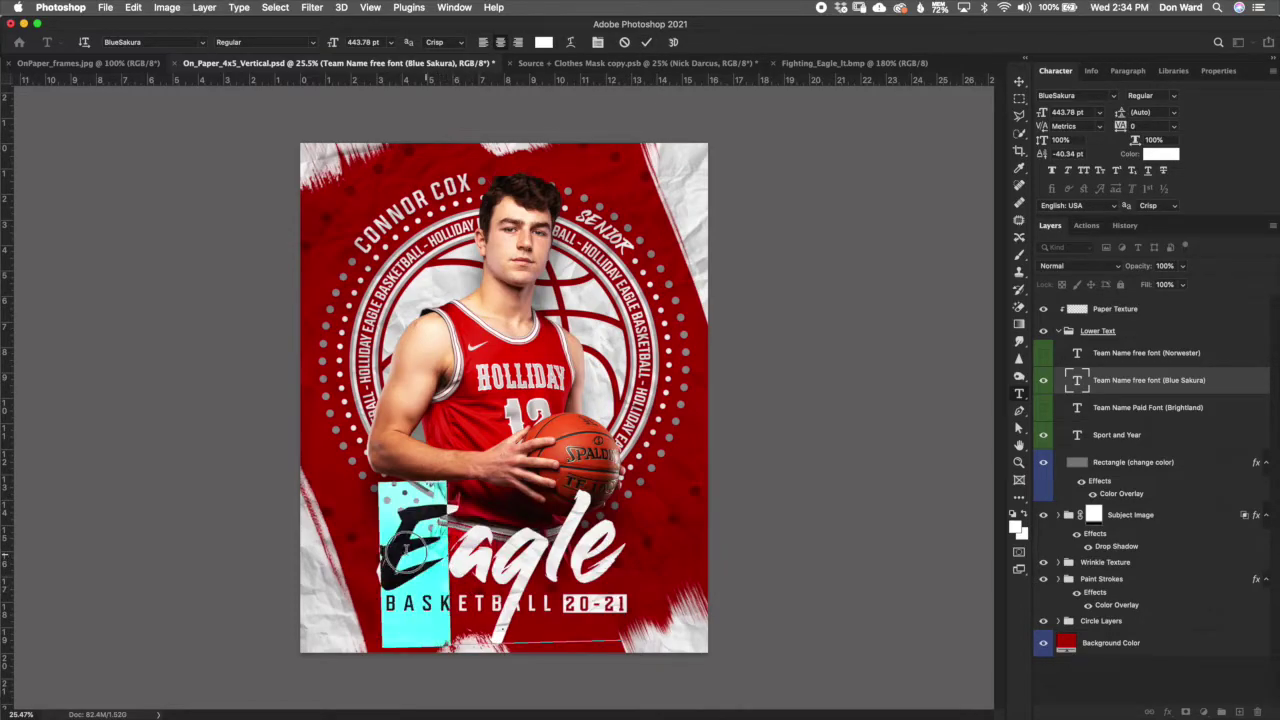
# Step: Change Eagle's letter spacing to -80, commit, and show the Brightland EAGLE title instead
pyautogui.click(1120, 127)
pyautogui.moveTo(1120, 127); pyautogui.dragTo(1122, 127)
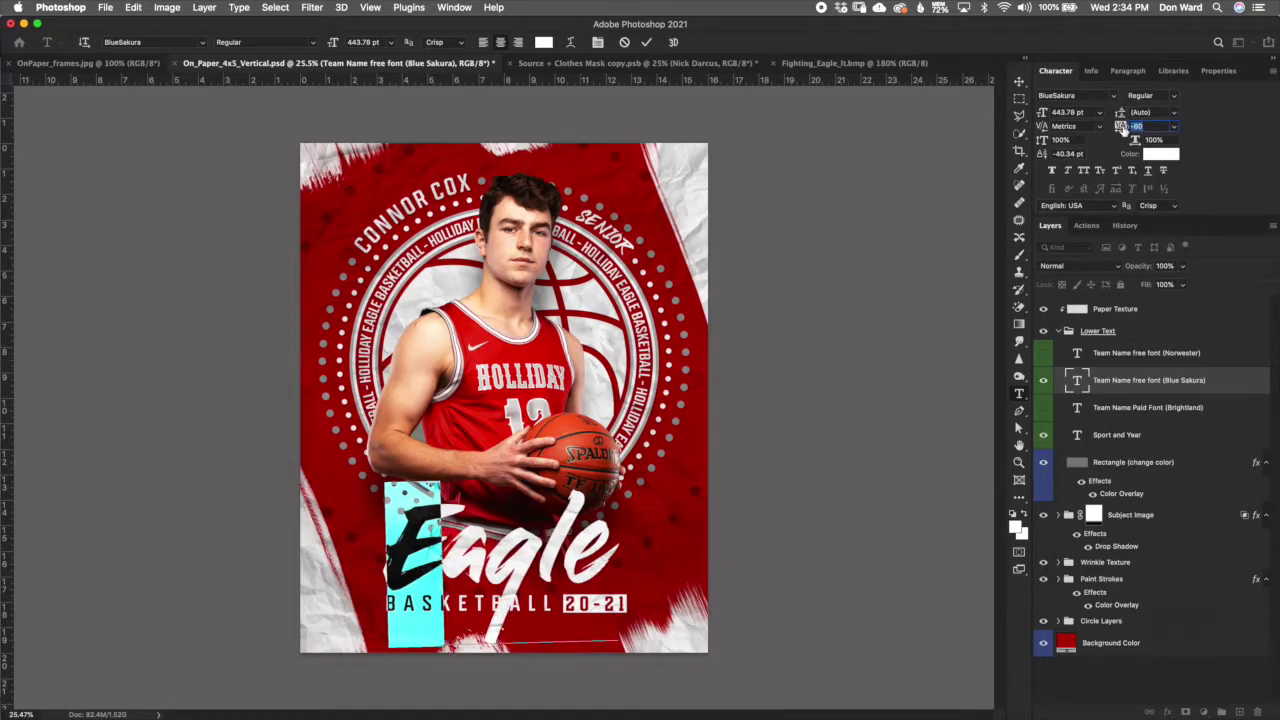
pyautogui.click(555, 549)
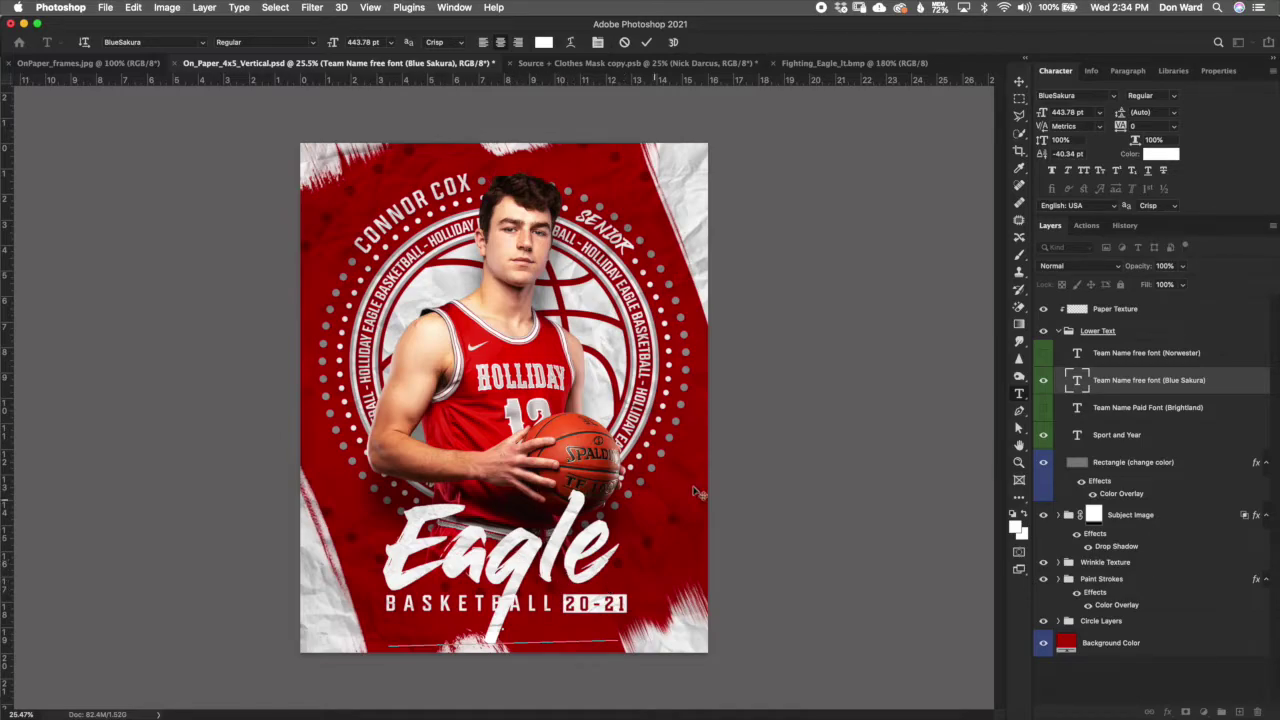
pyautogui.press('Escape')
pyautogui.press('b')
pyautogui.click(1043, 407)
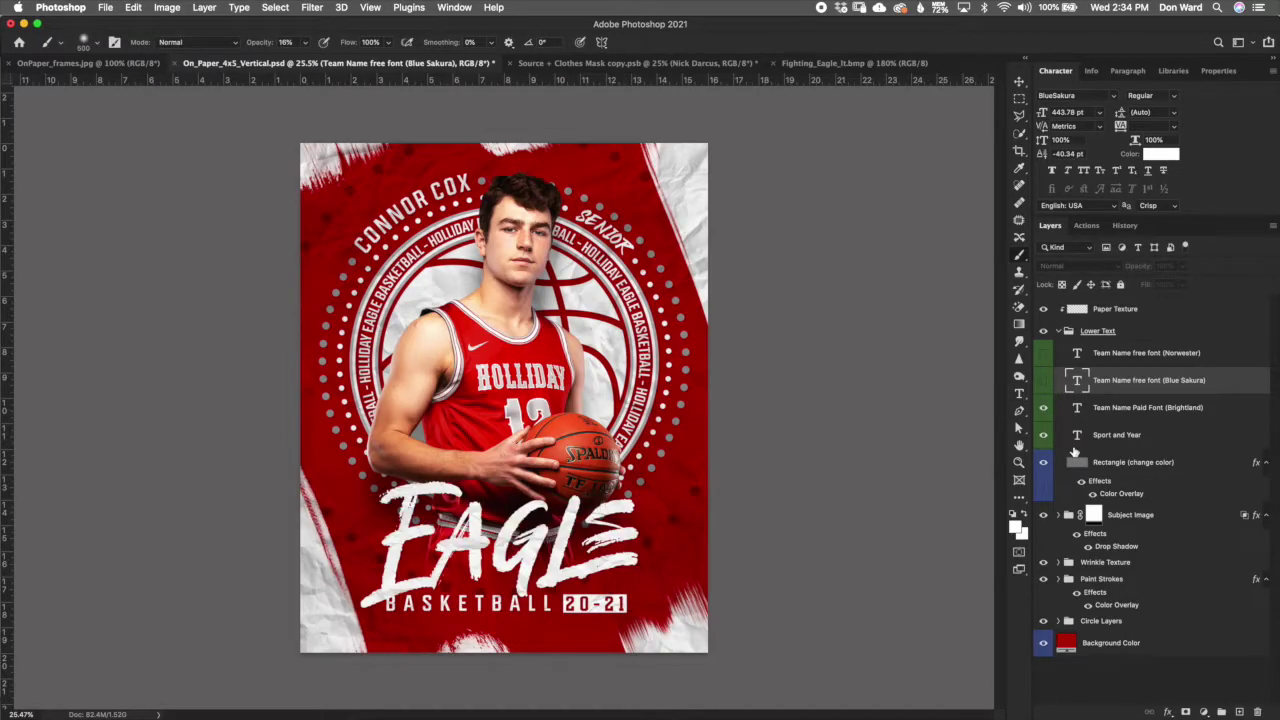
# Step: Hide the Brightland EAGLE layer, then select text in the BASKETBALL 20-21 line and commit unchanged
pyautogui.click(1128, 416)
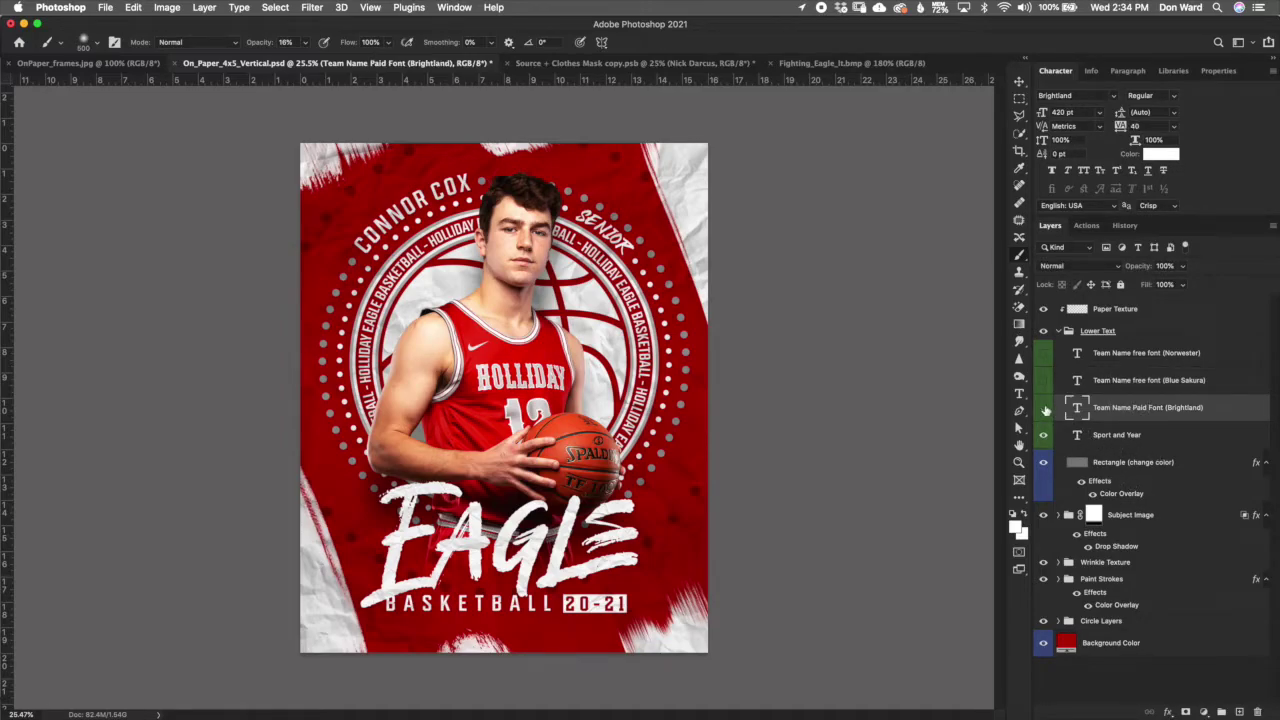
pyautogui.click(1043, 408)
pyautogui.click(1115, 437)
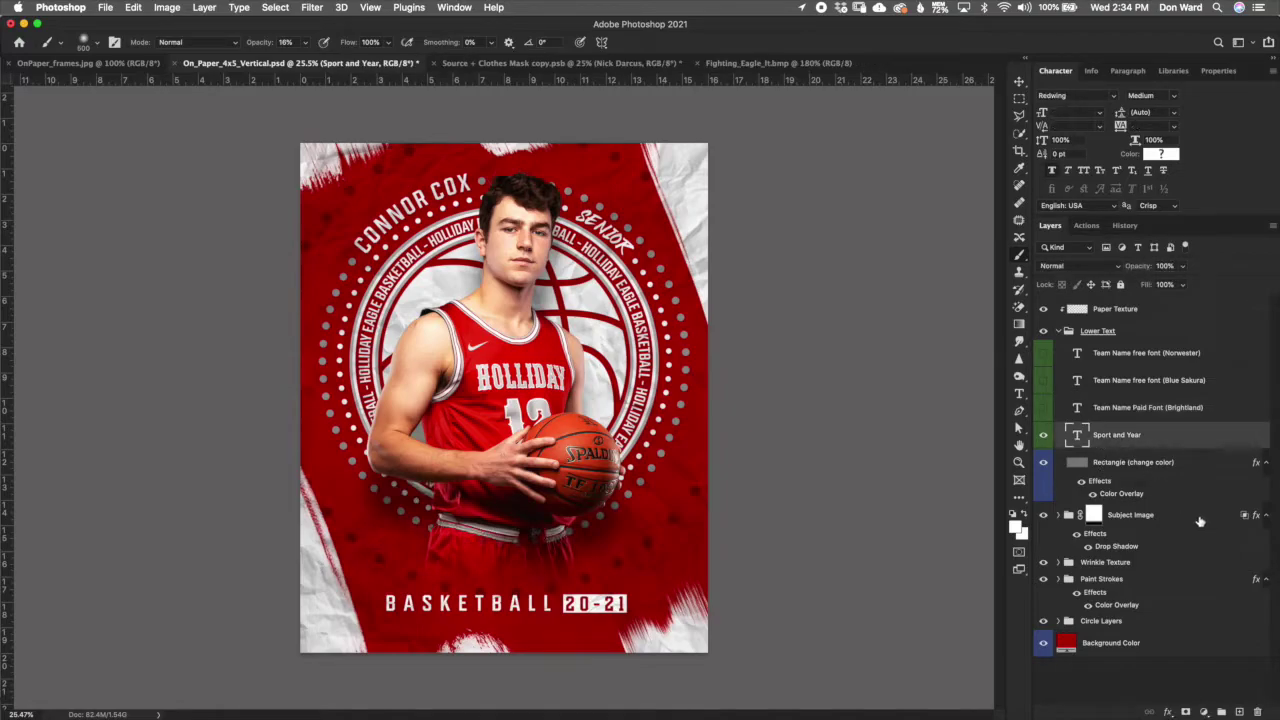
pyautogui.doubleClick(1077, 437)
pyautogui.click(548, 602)
pyautogui.tripleClick(548, 602)
pyautogui.click(490, 603)
pyautogui.moveTo(548, 603); pyautogui.dragTo(532, 603)
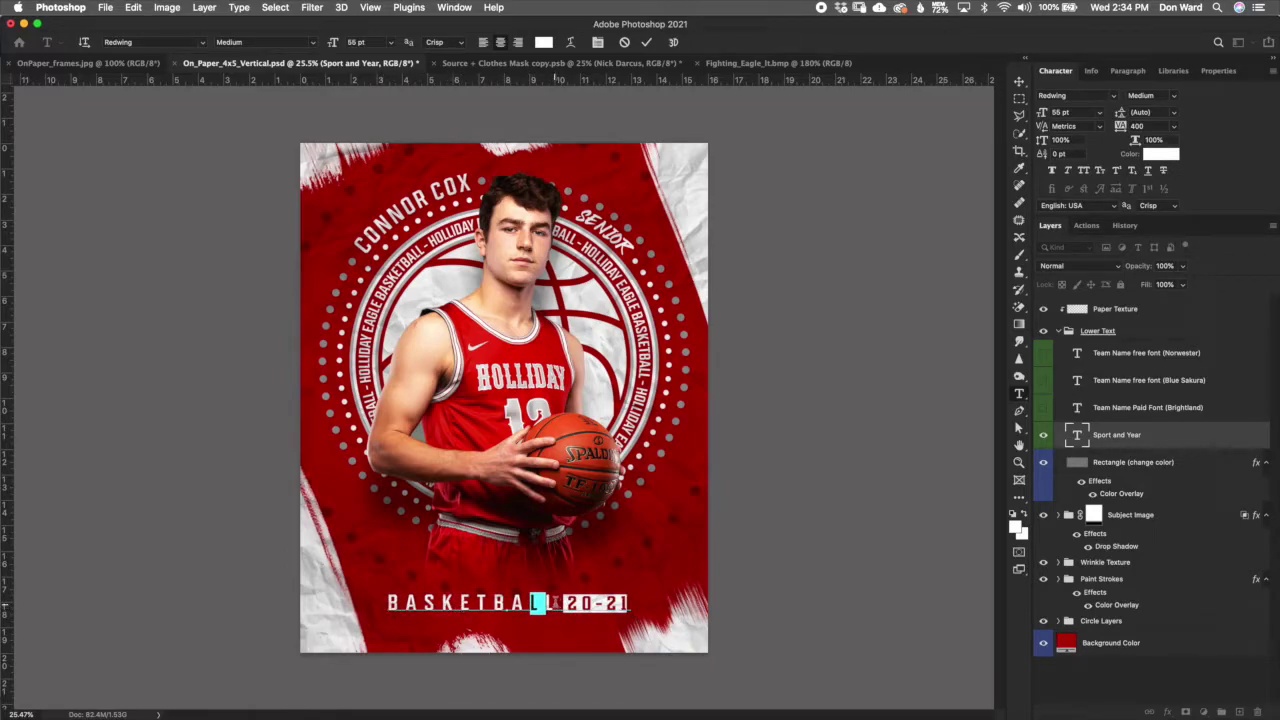
pyautogui.click(646, 42)
# Step: Replace the word BASKETBALL with VOLLEYBALL in the sport line
pyautogui.press('b')
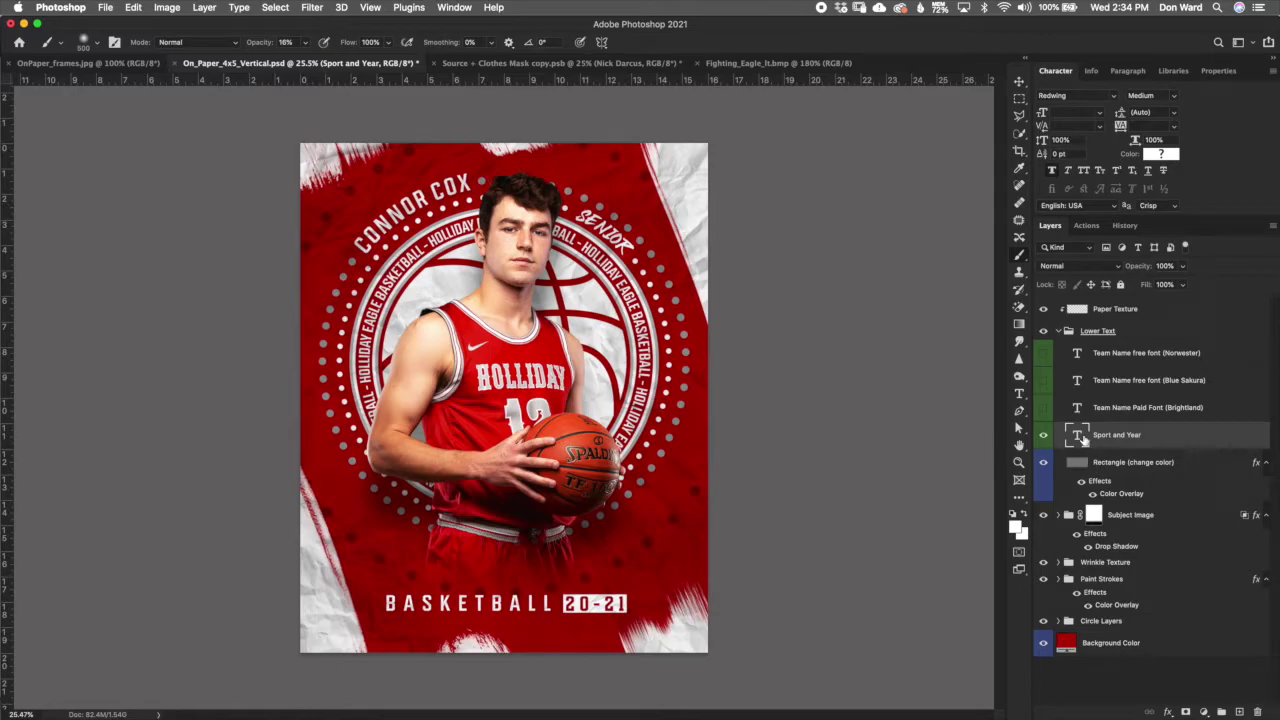
pyautogui.doubleClick(1080, 437)
pyautogui.moveTo(541, 603); pyautogui.dragTo(378, 603)
pyautogui.click(541, 602)
pyautogui.moveTo(563, 603); pyautogui.dragTo(378, 603)
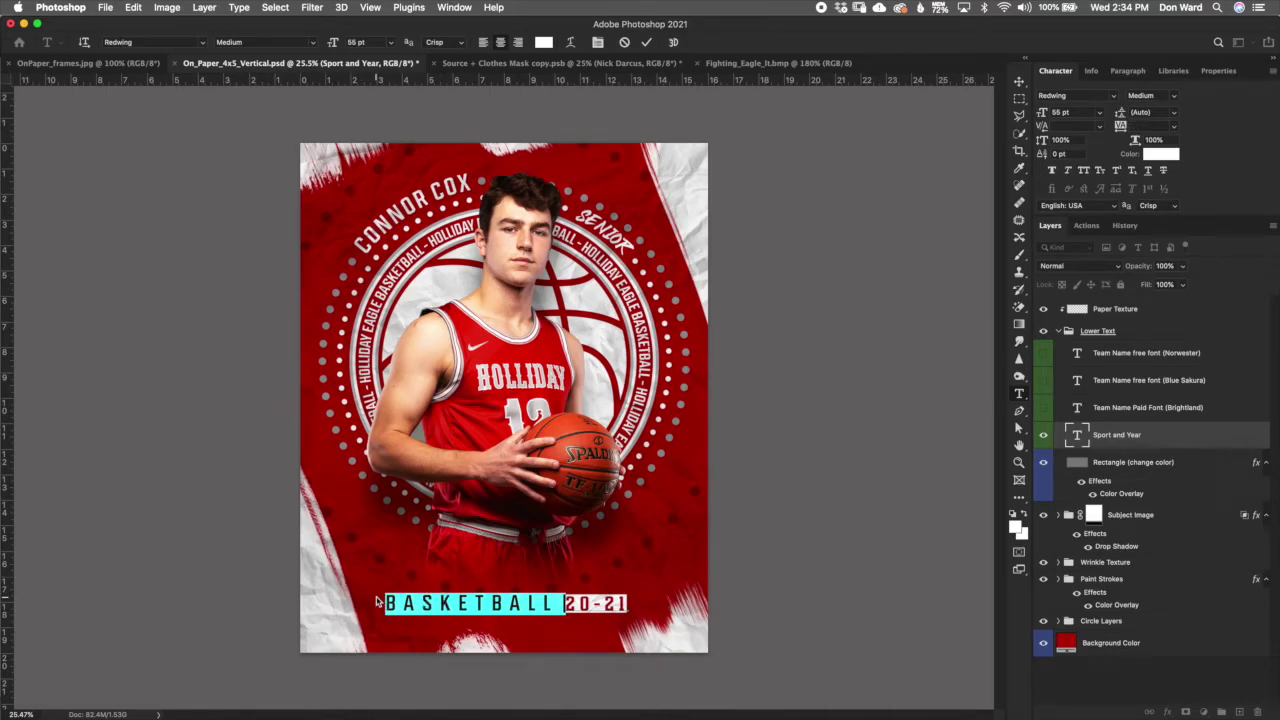
pyautogui.write('VOLLEYBALL')
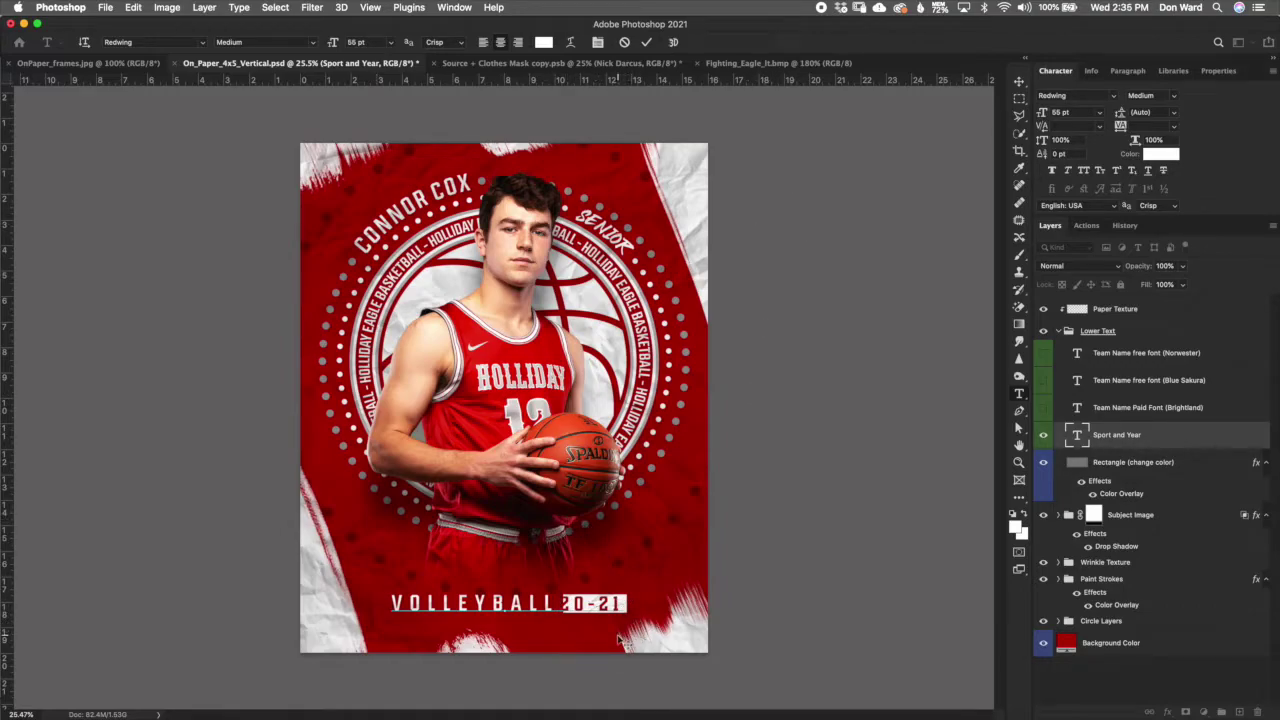
# Step: Set VOLLEYBALL's colour to white, leave 20-21 red, and commit the edit
pyautogui.moveTo(556, 604); pyautogui.dragTo(388, 592)
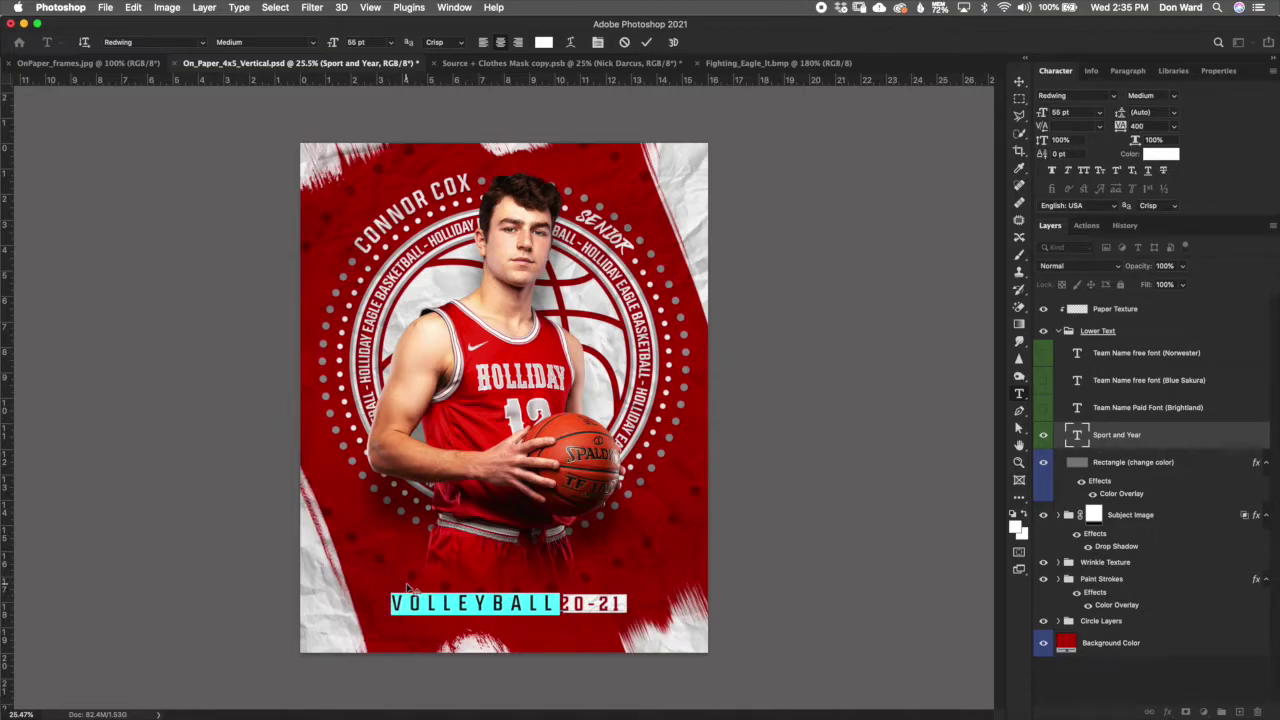
pyautogui.click(544, 43)
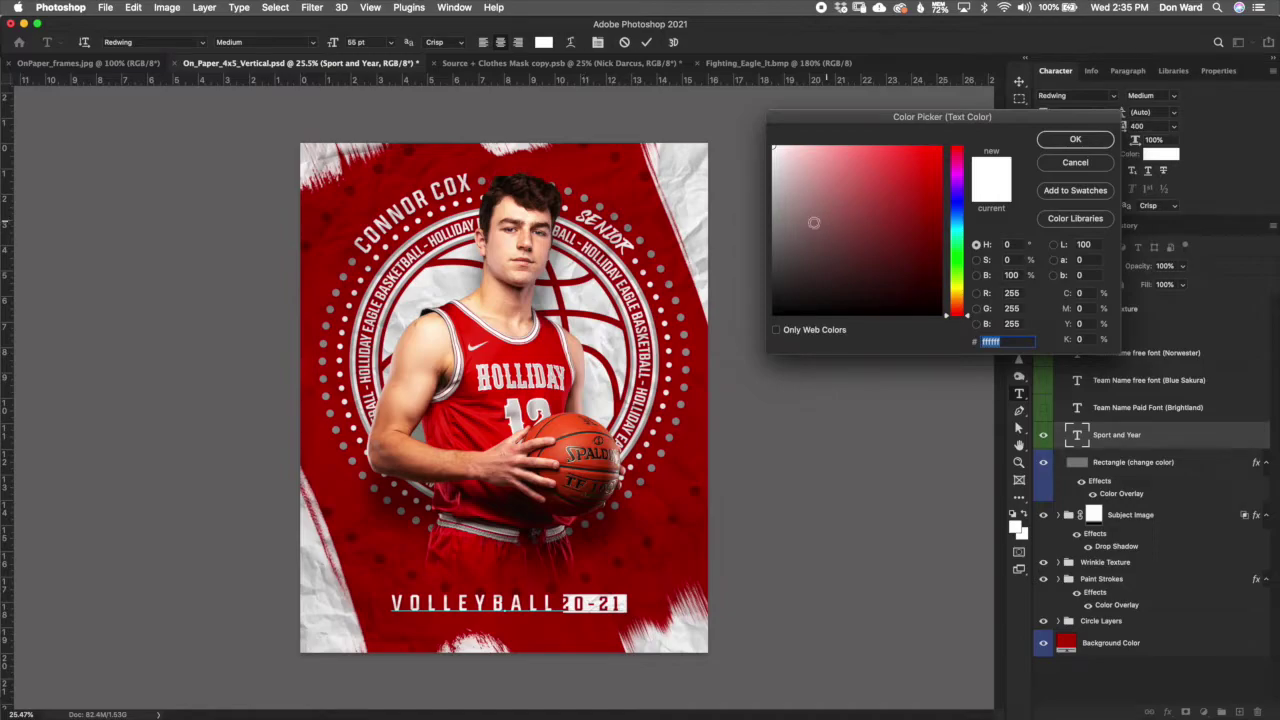
pyautogui.click(793, 239)
pyautogui.click(775, 150)
pyautogui.click(1088, 164)
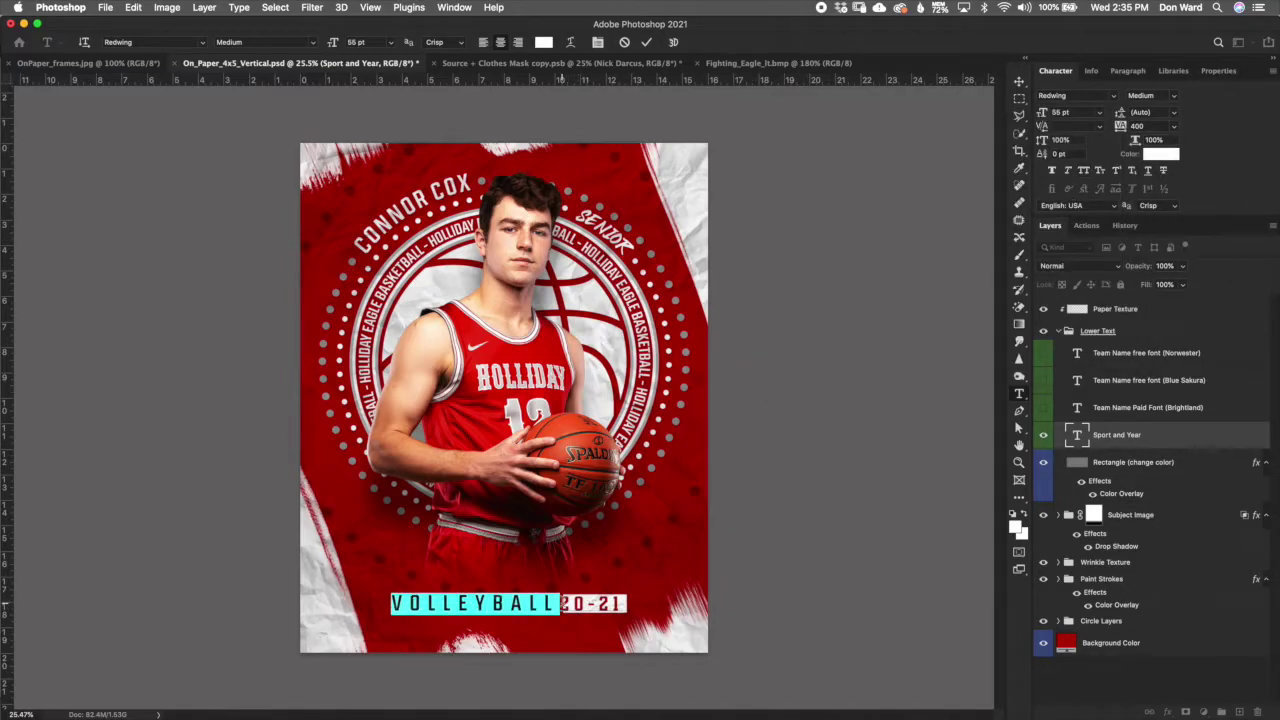
pyautogui.moveTo(562, 604); pyautogui.dragTo(630, 593)
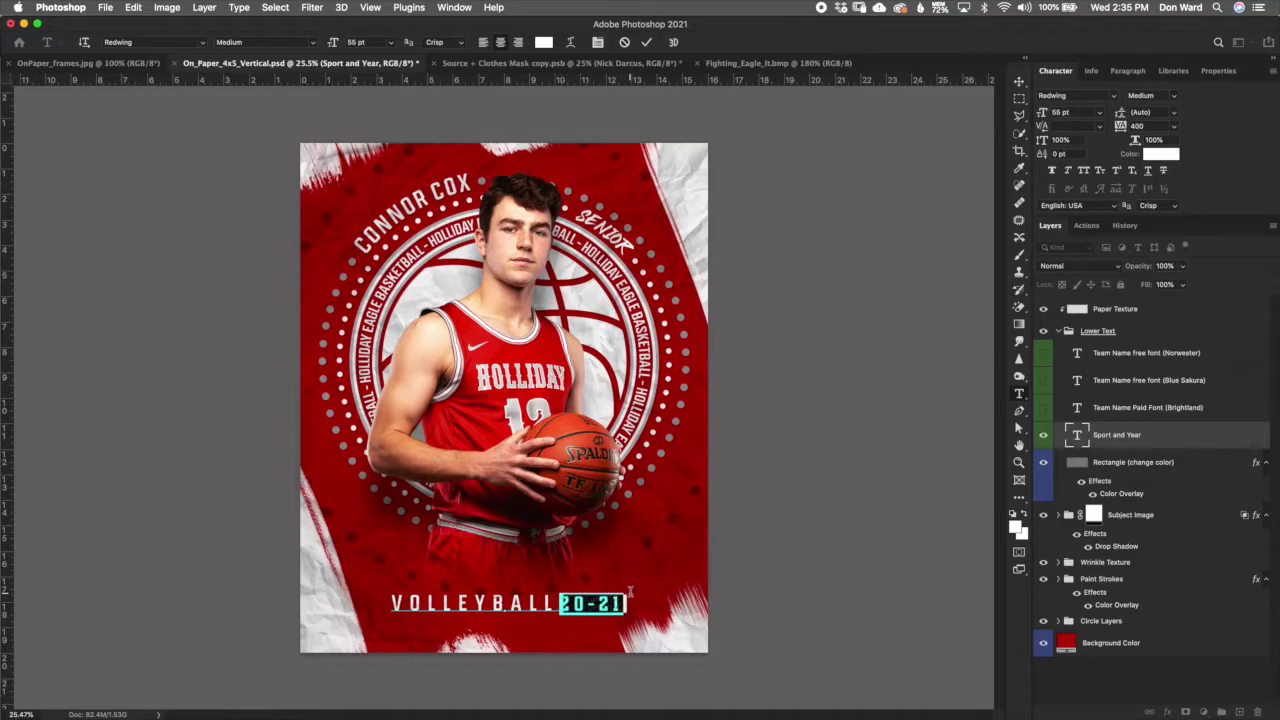
pyautogui.click(544, 42)
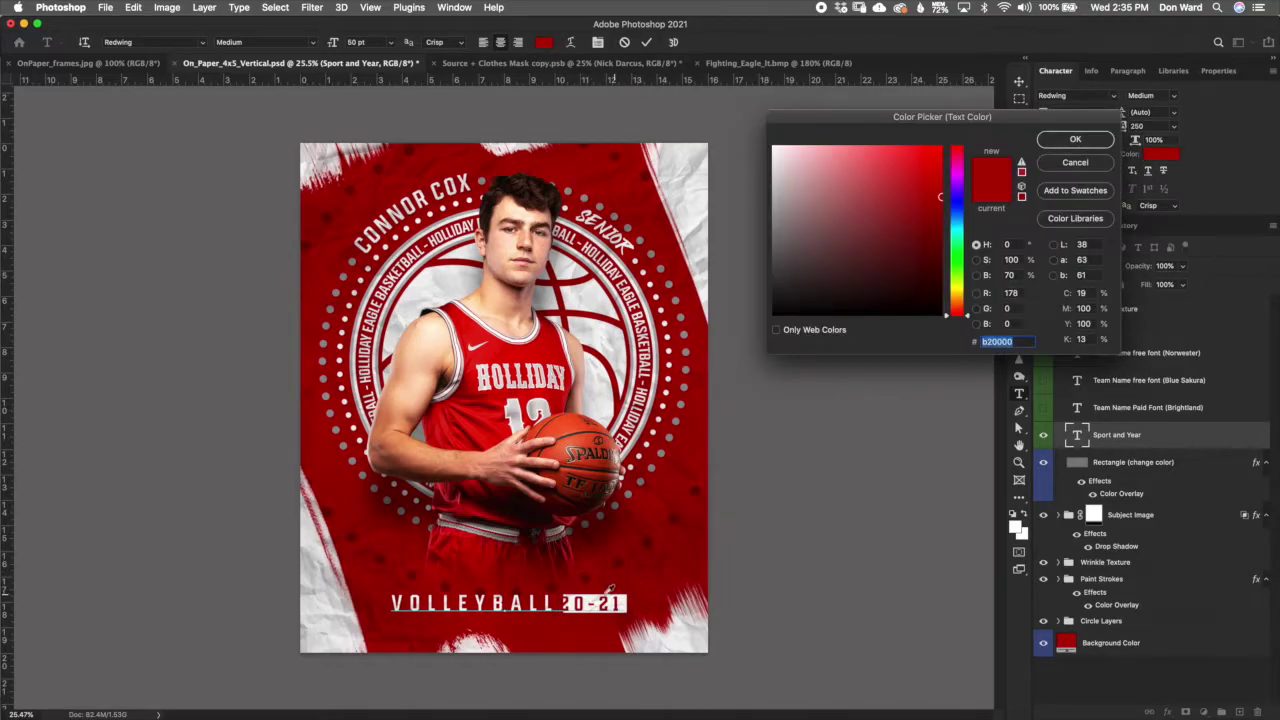
pyautogui.moveTo(779, 216); pyautogui.dragTo(764, 212)
pyautogui.click(1066, 164)
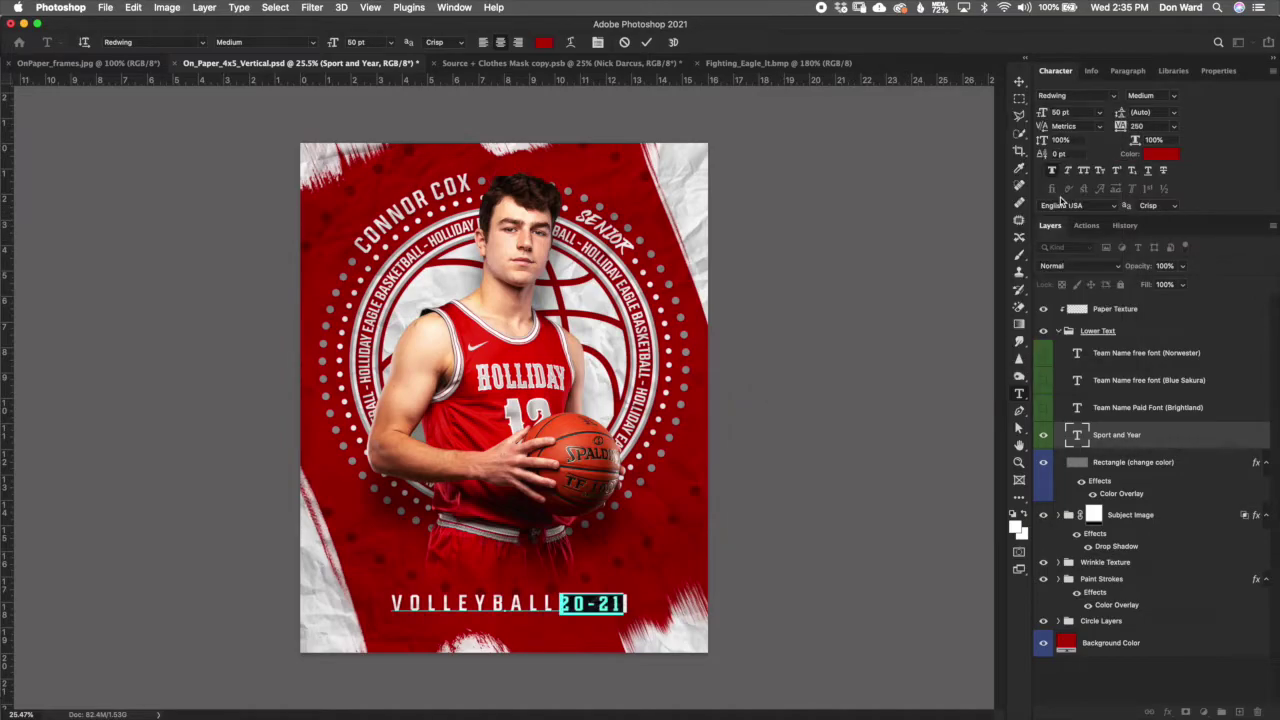
pyautogui.click(646, 44)
pyautogui.press('b')
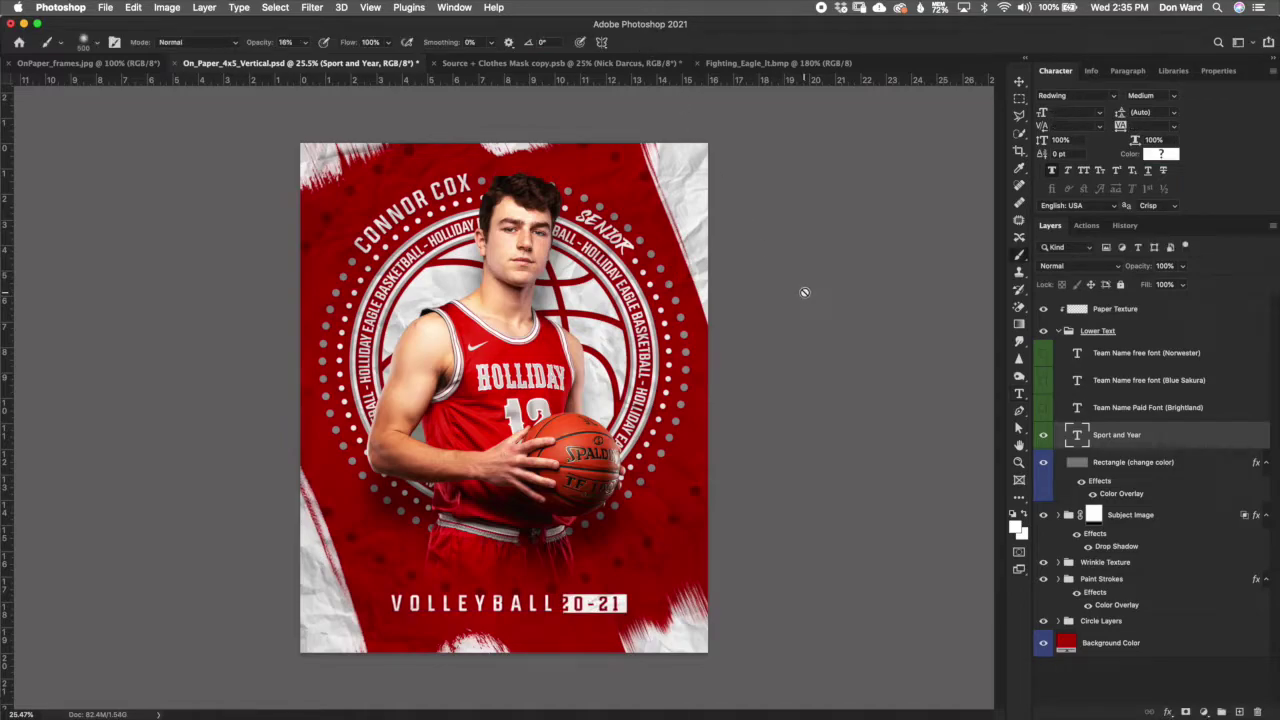
# Step: Nudge the white rectangle behind 20-21 slightly to the left
pyautogui.click(1157, 470)
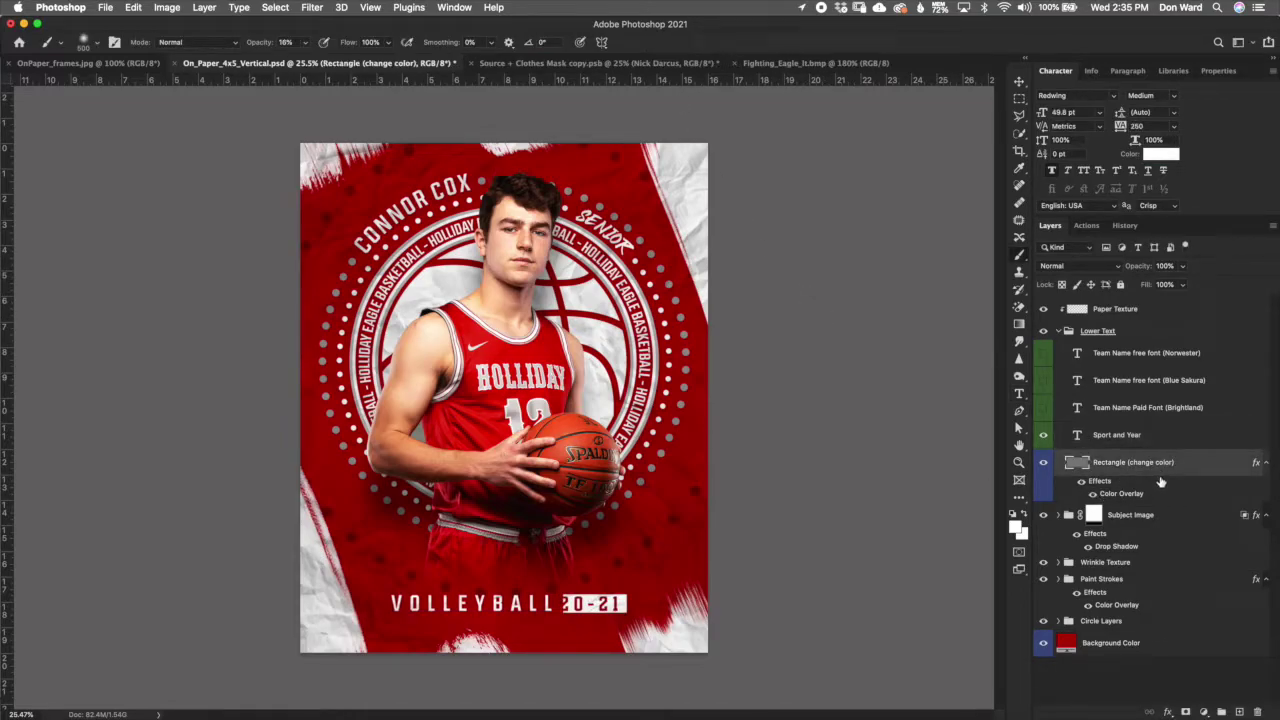
pyautogui.click(1019, 82)
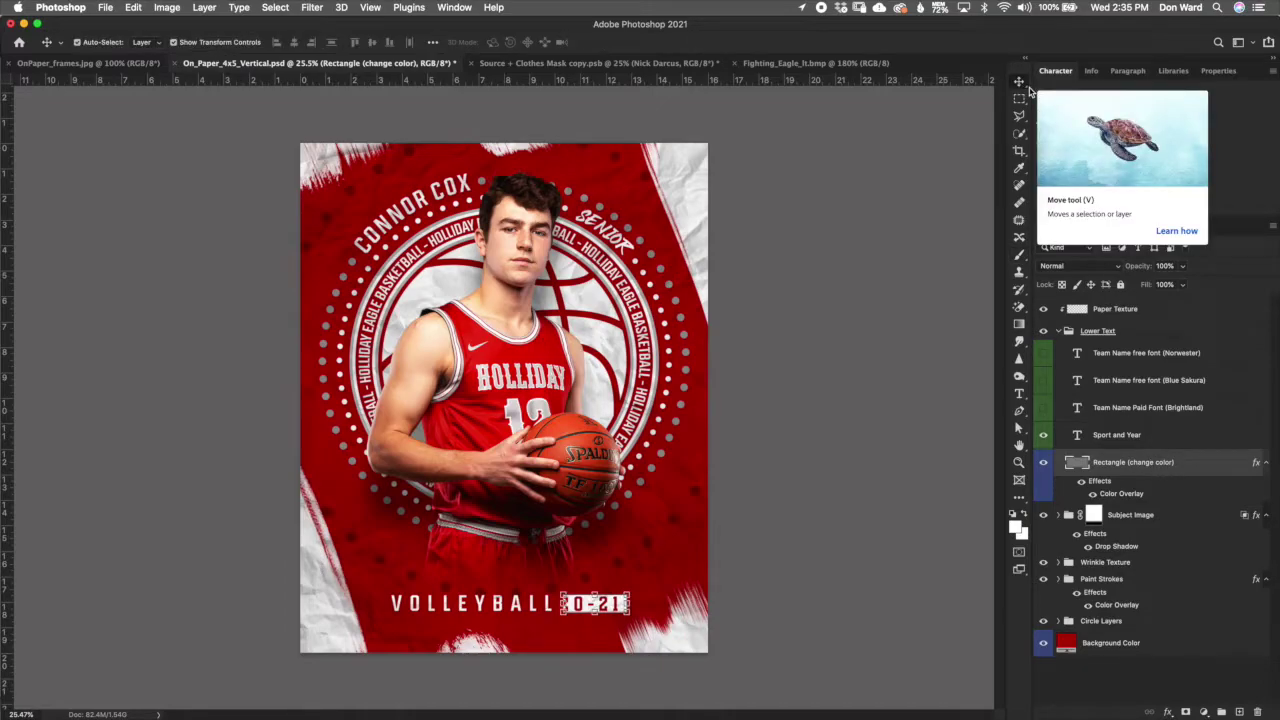
pyautogui.press('Left')
pyautogui.press('Left')
pyautogui.press('Left')
pyautogui.press('Left')
pyautogui.press('Left')
pyautogui.press('Left')
pyautogui.press('Left')
pyautogui.press('Left')
pyautogui.press('Left')
pyautogui.press('Left')
pyautogui.press('Left')
pyautogui.press('Left')
pyautogui.press('Left')
pyautogui.press('Left')
pyautogui.press('Left')
pyautogui.press('Left')
pyautogui.scroll(5, 630, 622)
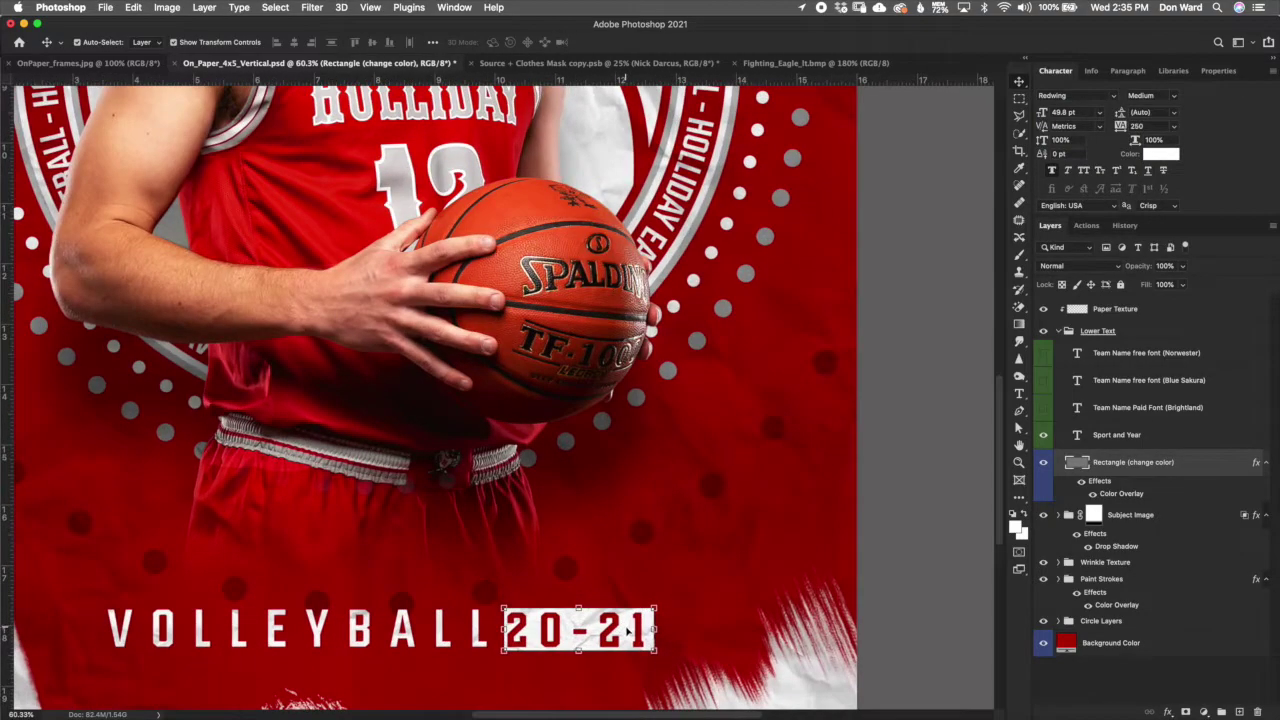
pyautogui.press('Left')
pyautogui.press('Left')
pyautogui.press('Left')
pyautogui.press('Left')
pyautogui.press('Left')
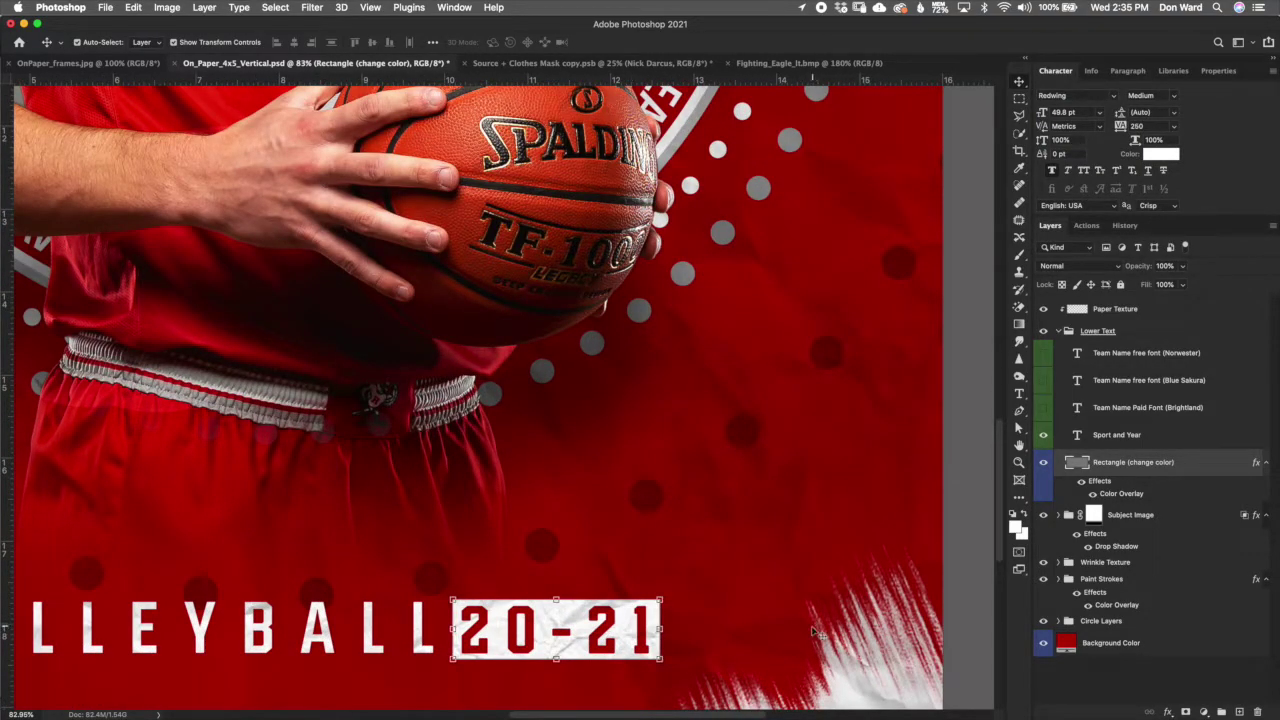
pyautogui.scroll(-1, 830, 638)
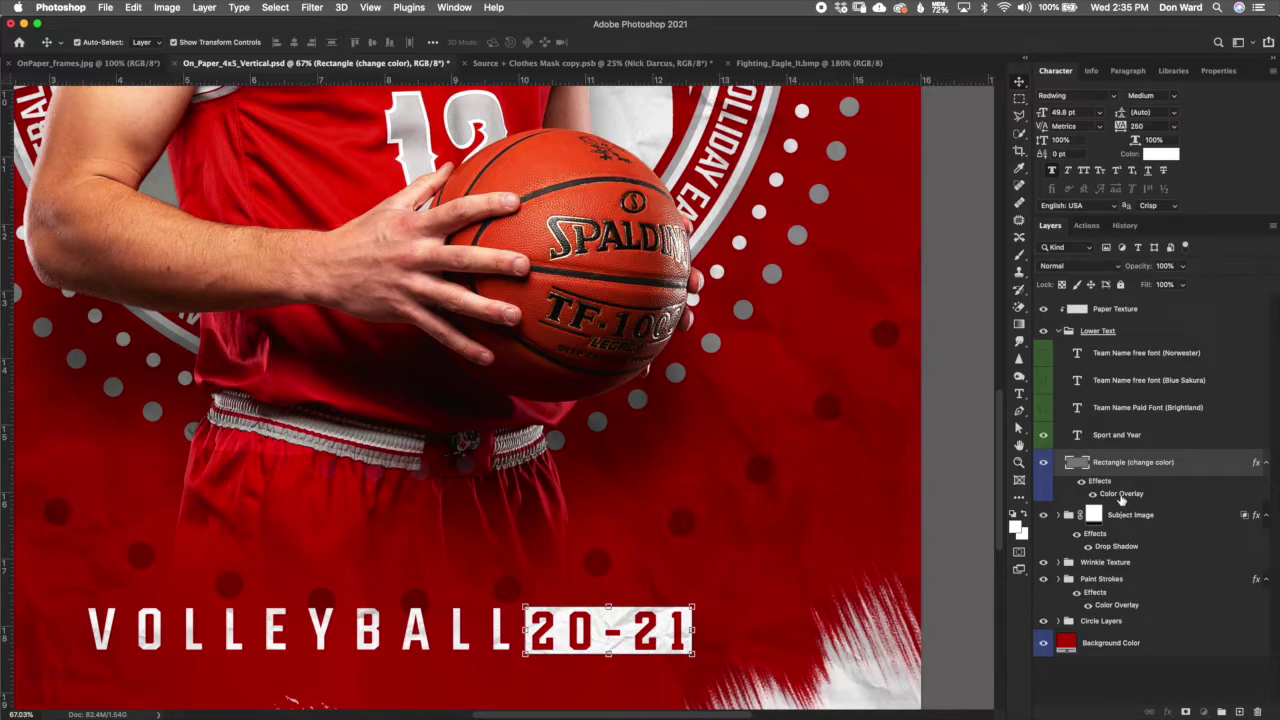
# Step: Try a grey colour overlay on the 20-21 box, keep it white, and collapse Lower Text
pyautogui.doubleClick(1122, 494)
pyautogui.click(1015, 104)
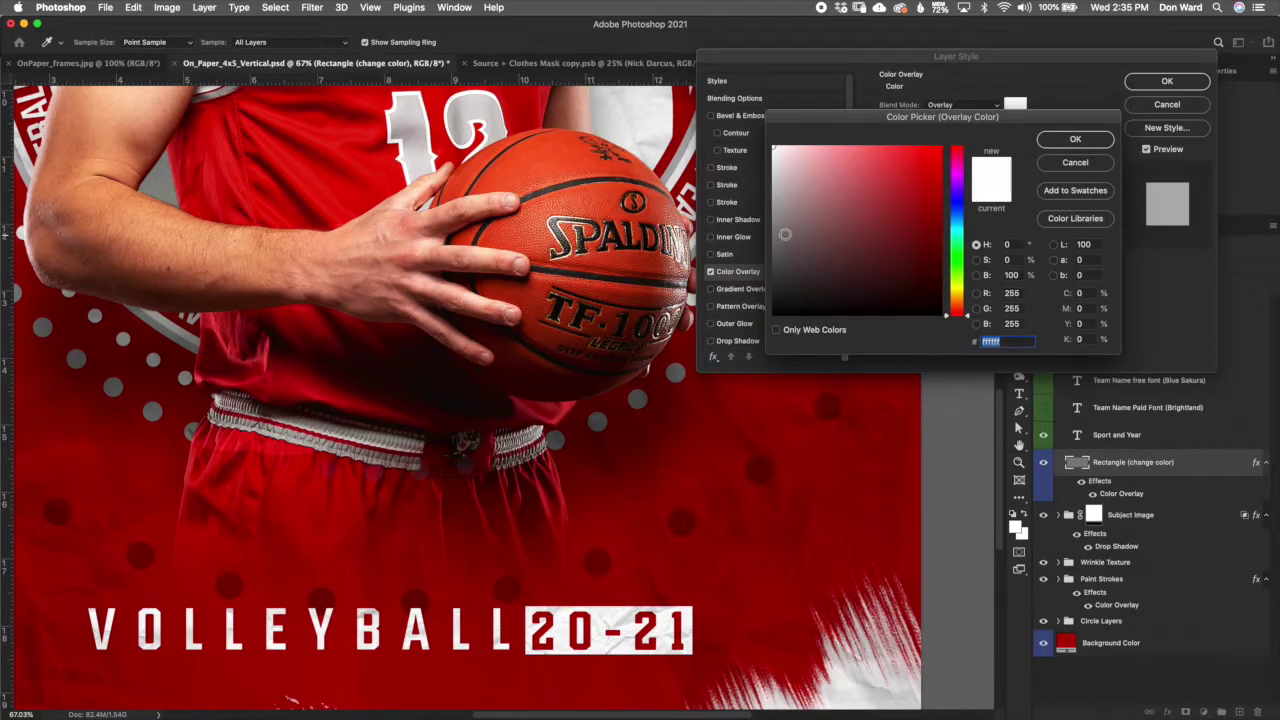
pyautogui.click(773, 237)
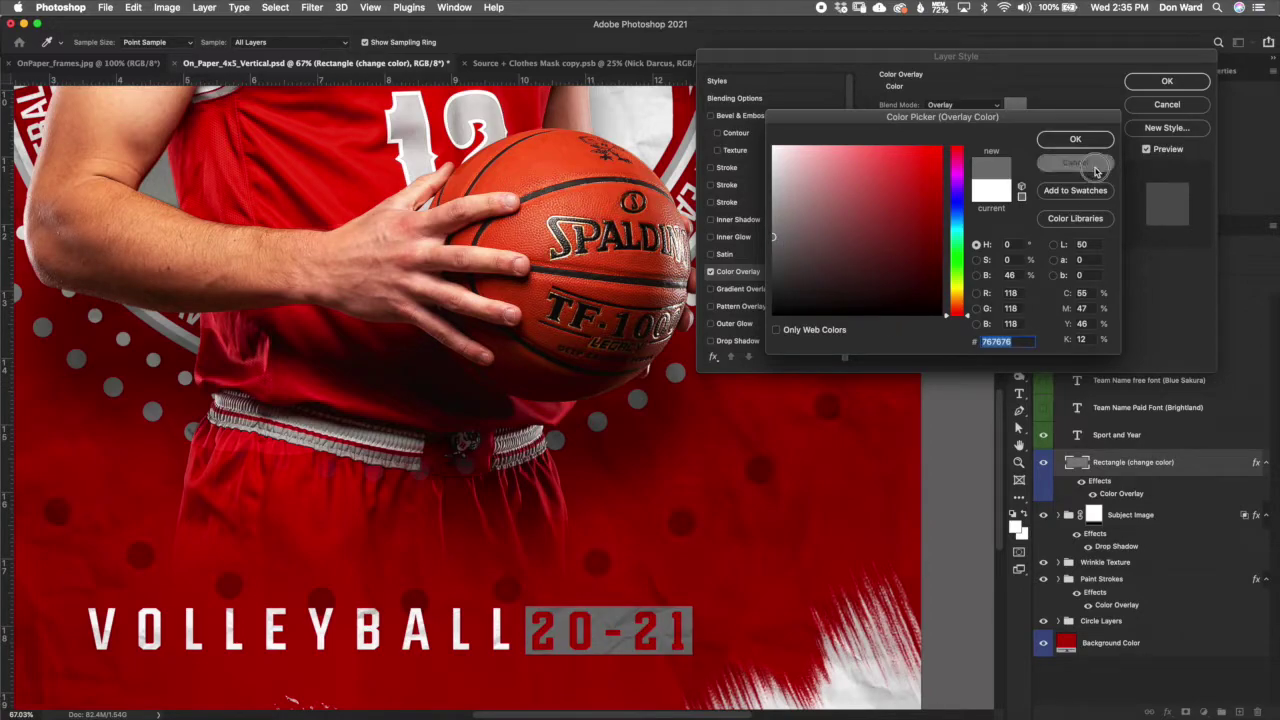
pyautogui.click(1075, 139)
pyautogui.click(1167, 81)
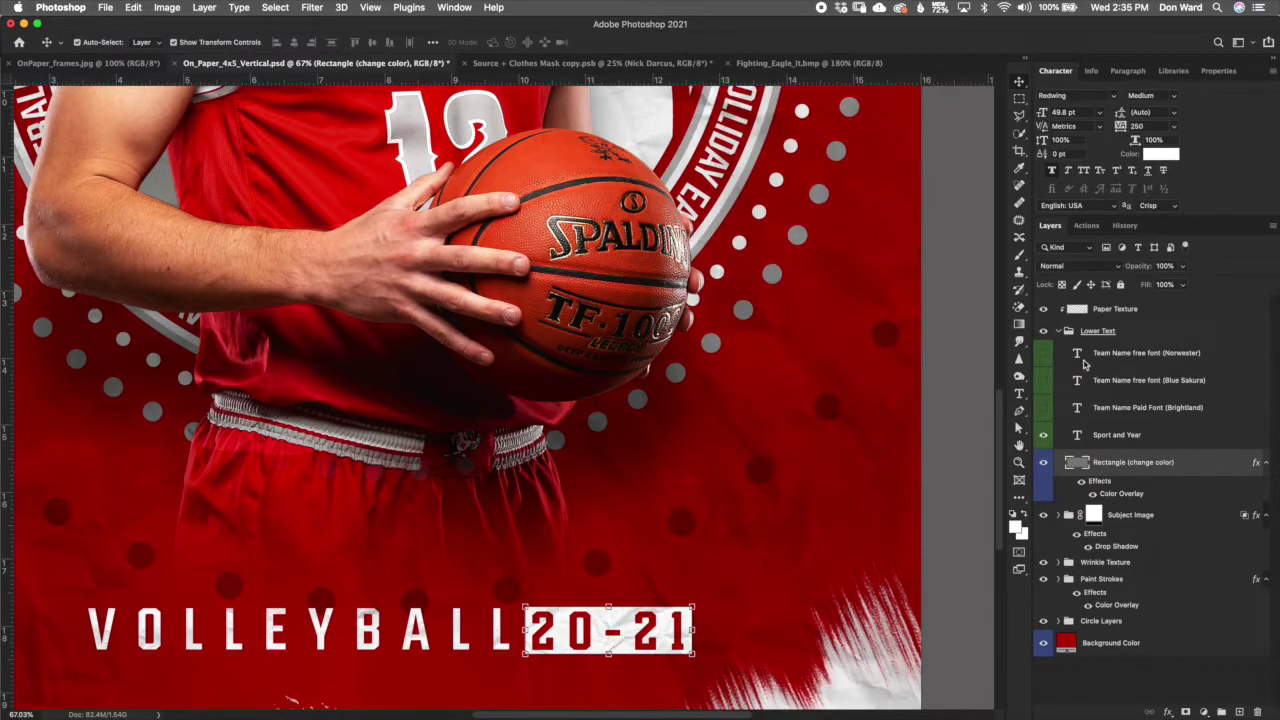
pyautogui.click(1061, 333)
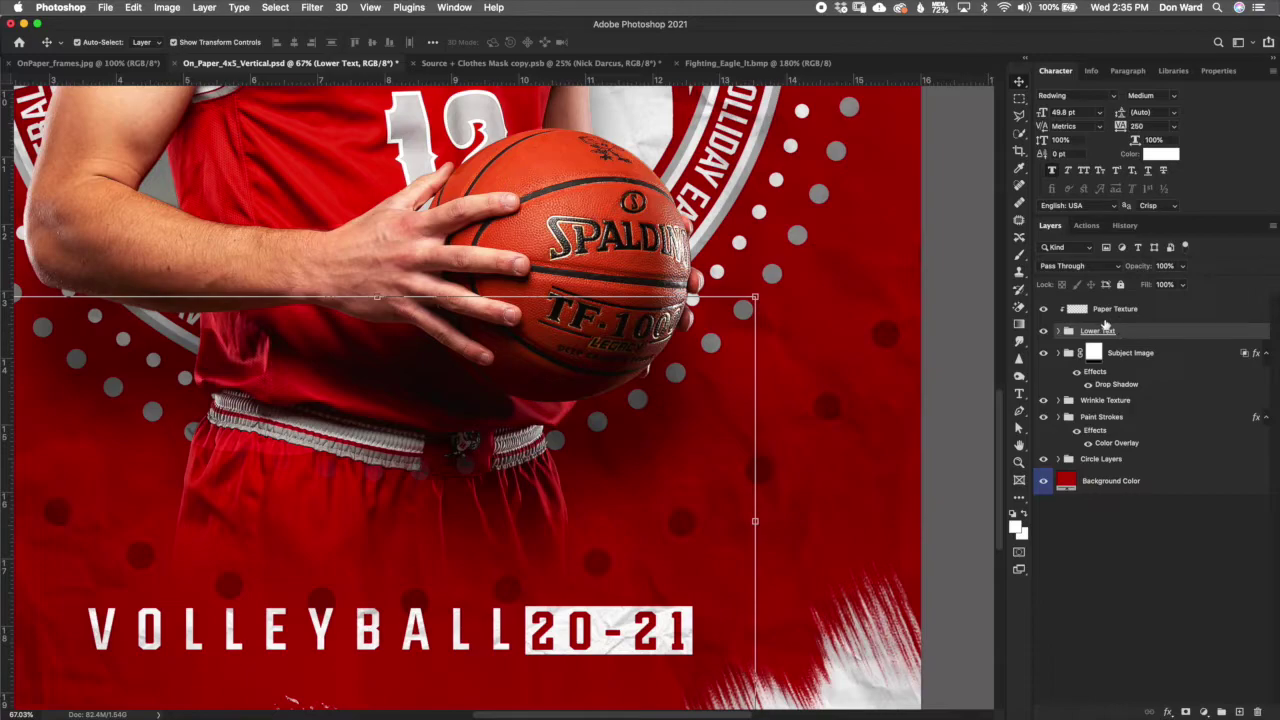
# Step: Make the Brightland EAGLE team name text in the Lower Text group visible
pyautogui.click(1059, 353)
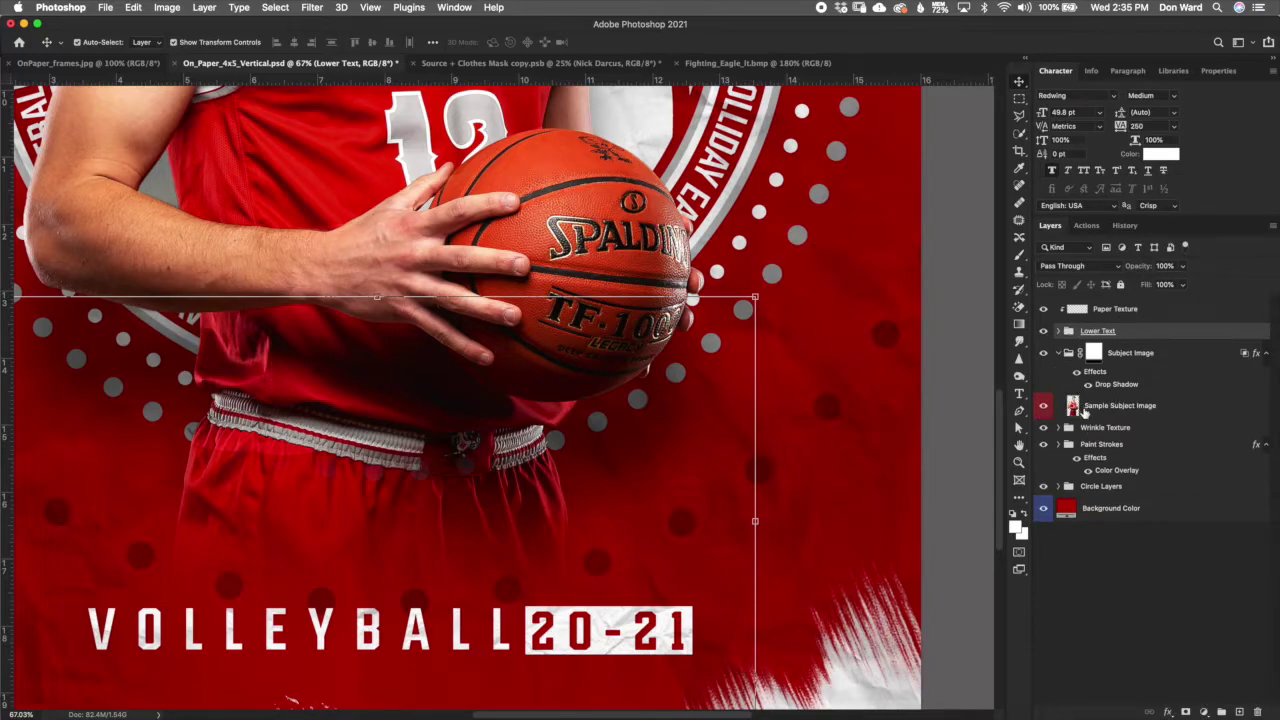
pyautogui.click(1059, 353)
pyautogui.click(1061, 331)
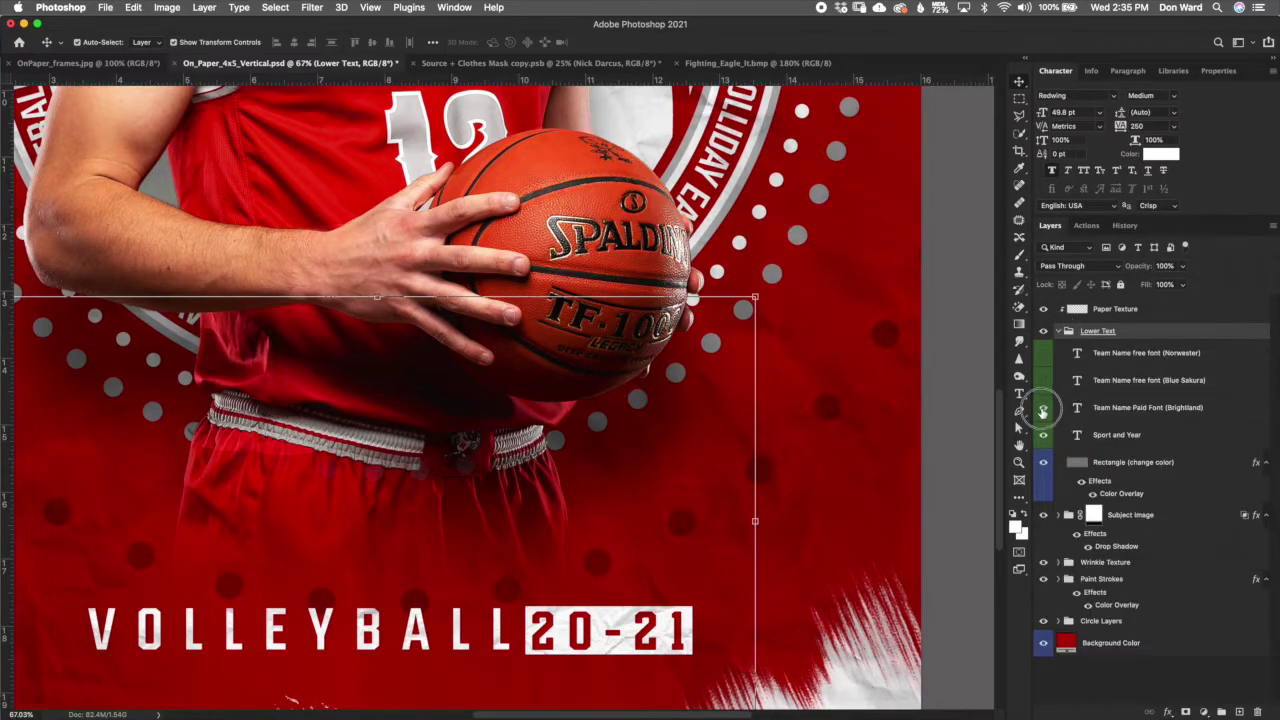
pyautogui.click(1043, 408)
pyautogui.click(1061, 332)
# Step: Compare the Paper Texture on and off, try 100% opacity, then revert to 70%
pyautogui.click(1122, 311)
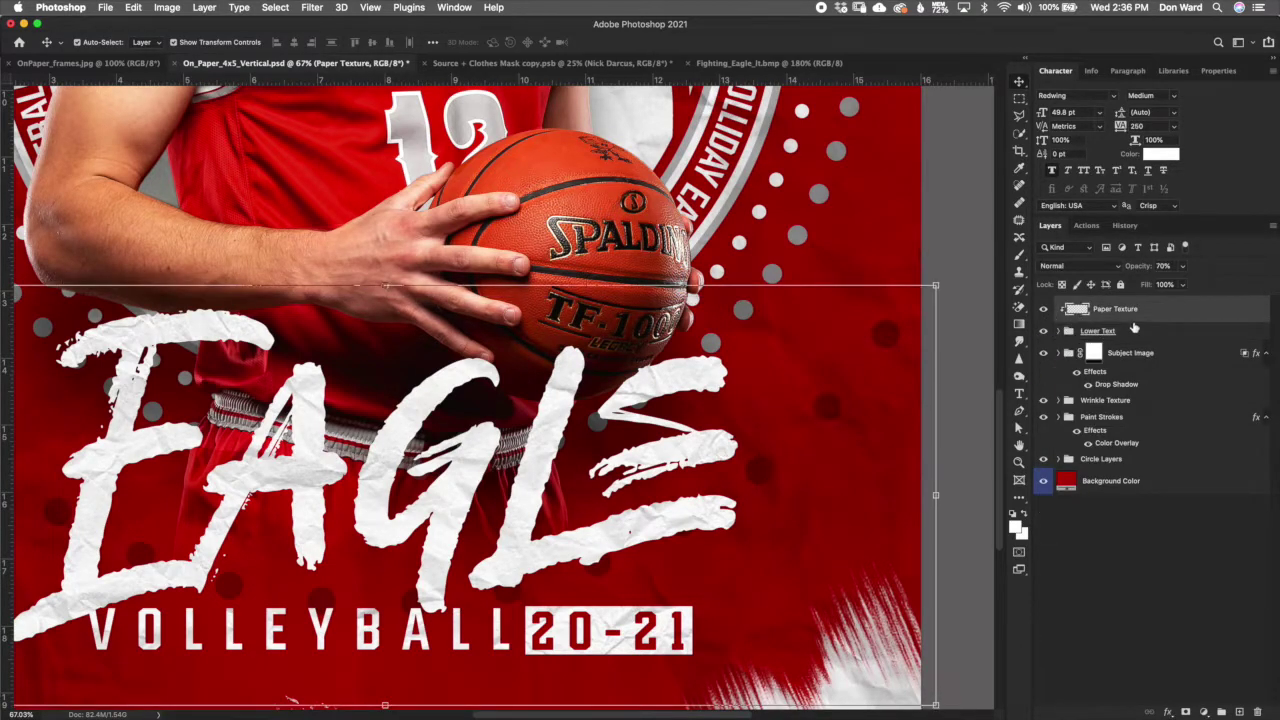
pyautogui.scroll(5, 660, 519)
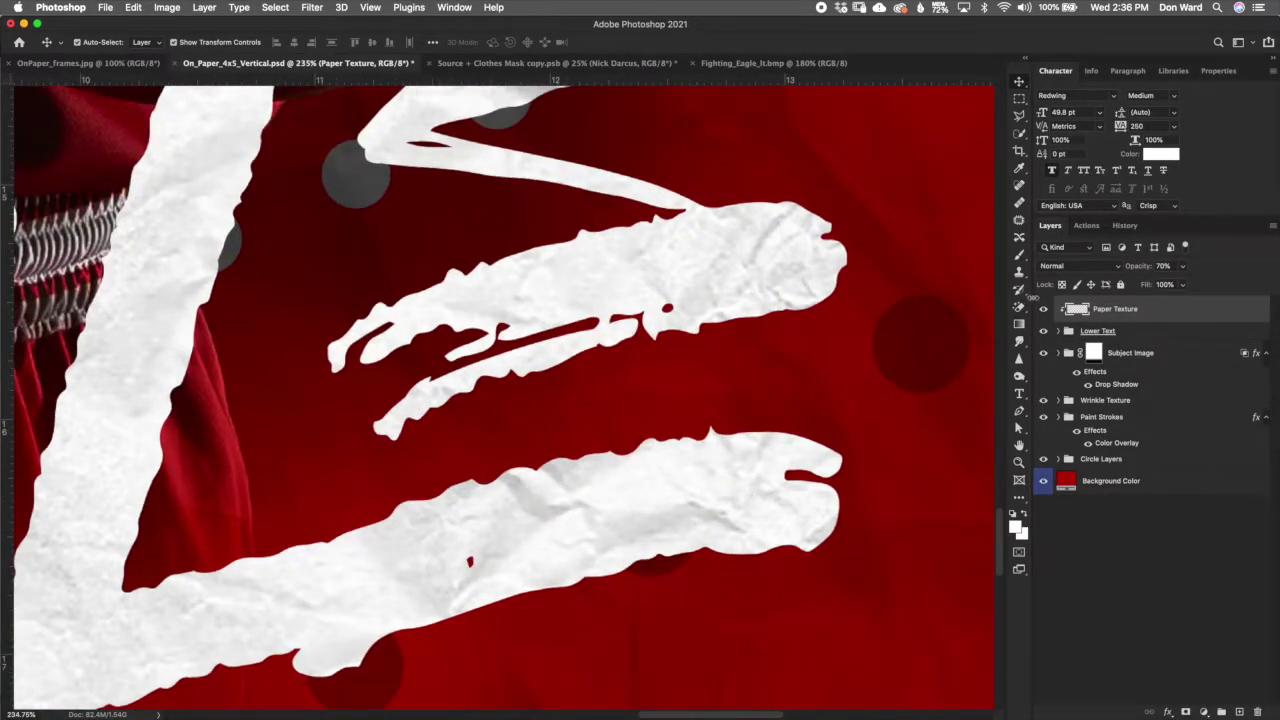
pyautogui.click(1044, 309)
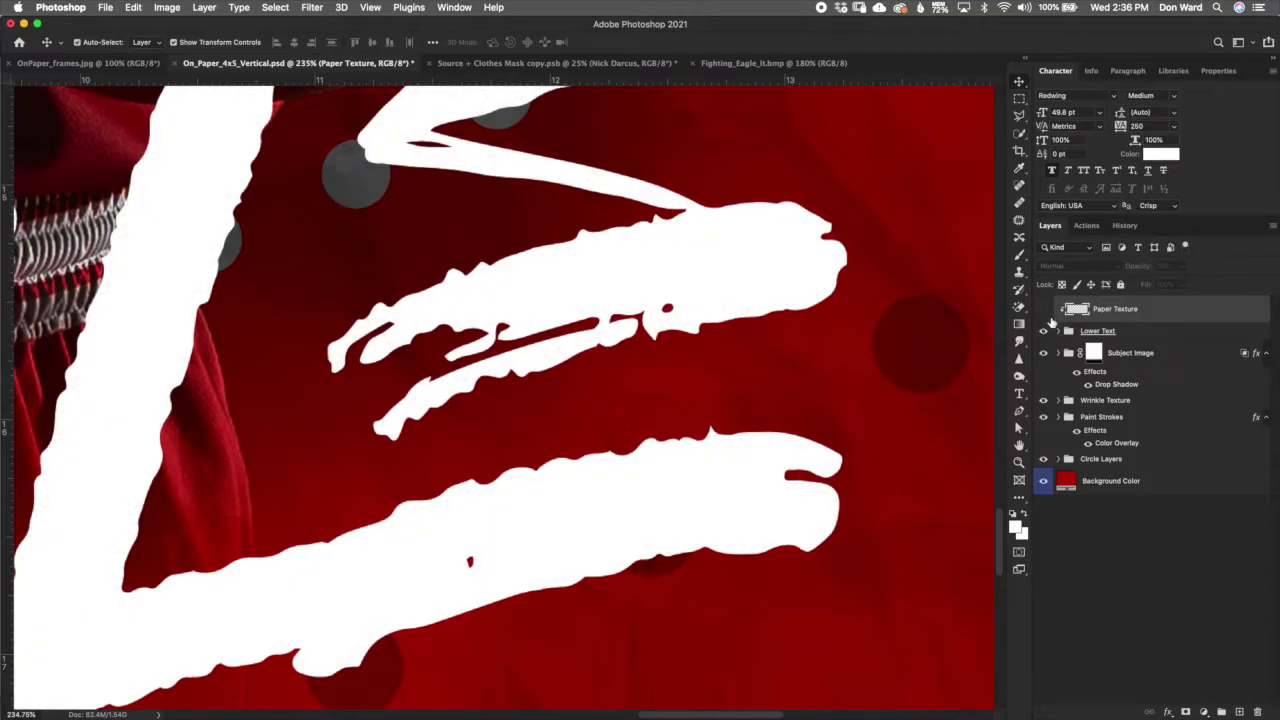
pyautogui.click(1044, 309)
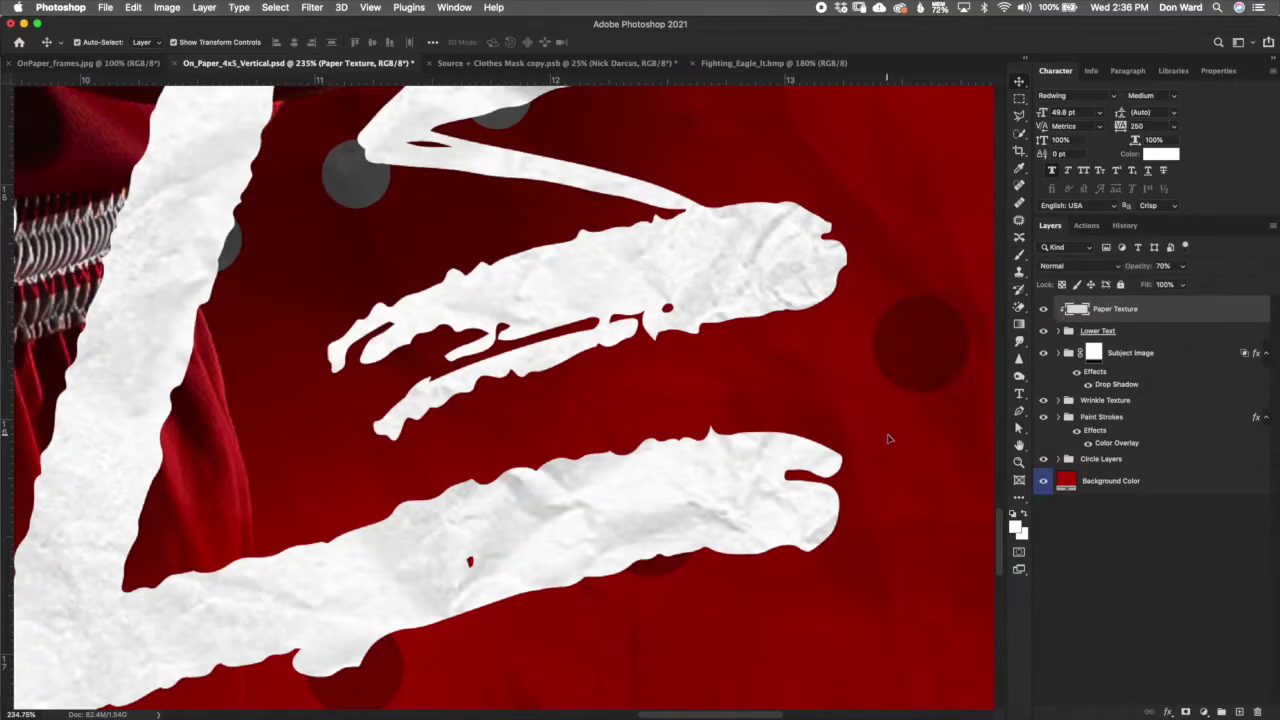
pyautogui.scroll(-5, 888, 438)
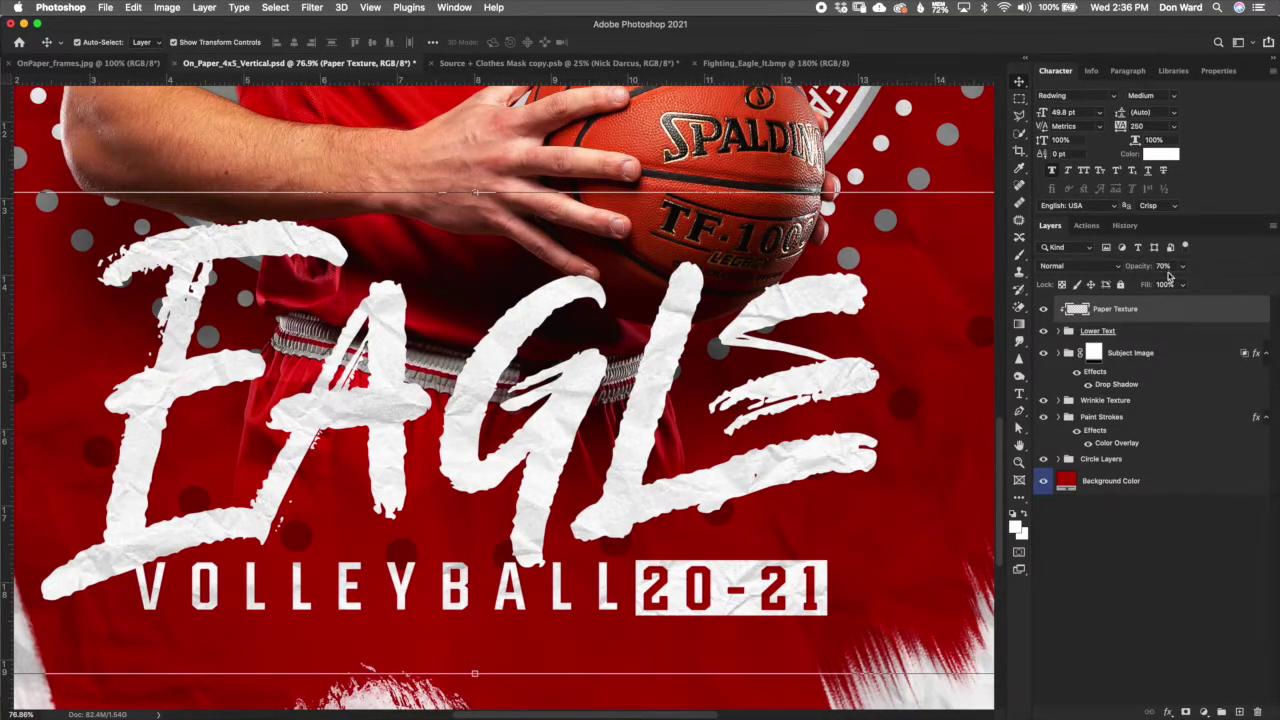
pyautogui.moveTo(1138, 266); pyautogui.dragTo(1236, 263)
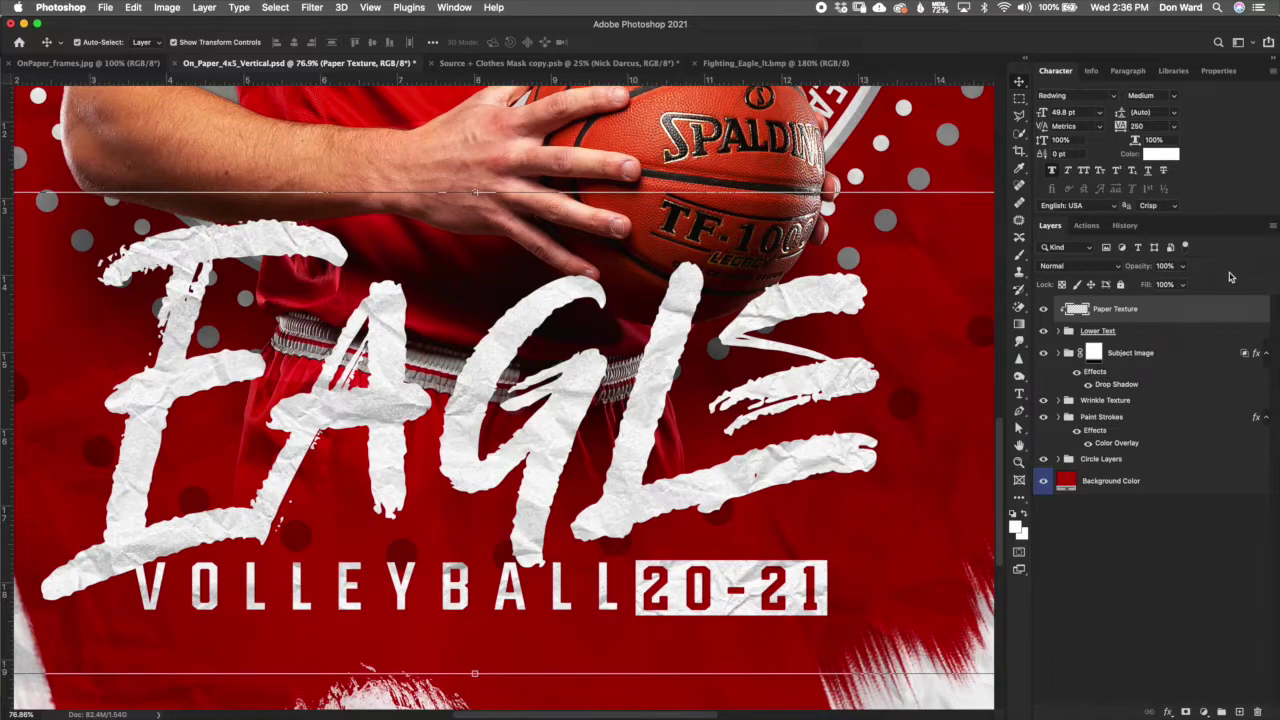
pyautogui.scroll(3, 779, 389)
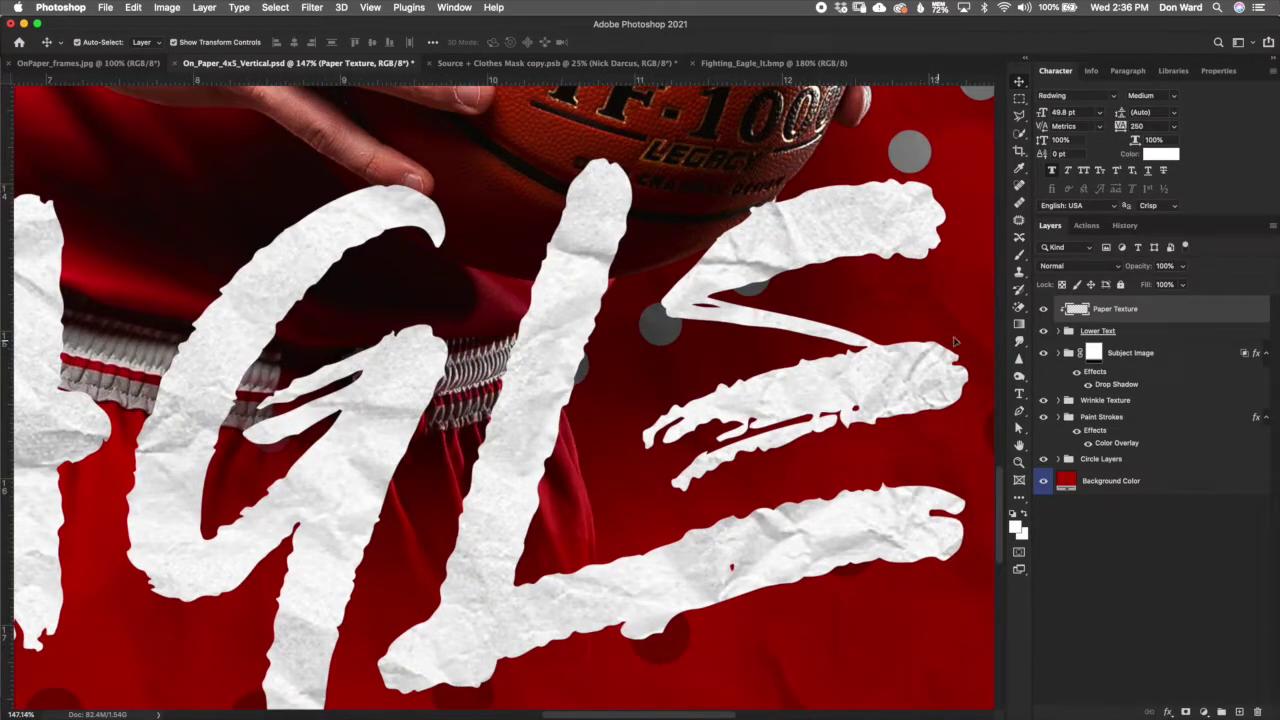
pyautogui.press('7')
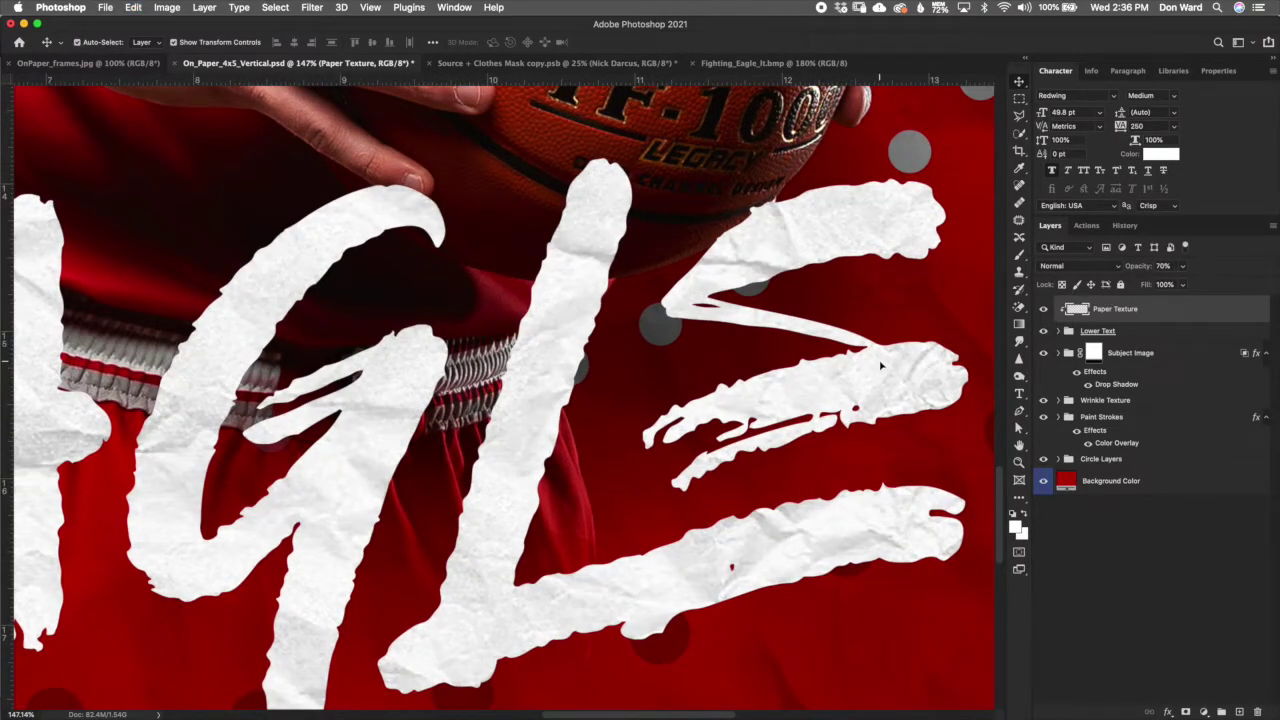
pyautogui.scroll(-5, 881, 366)
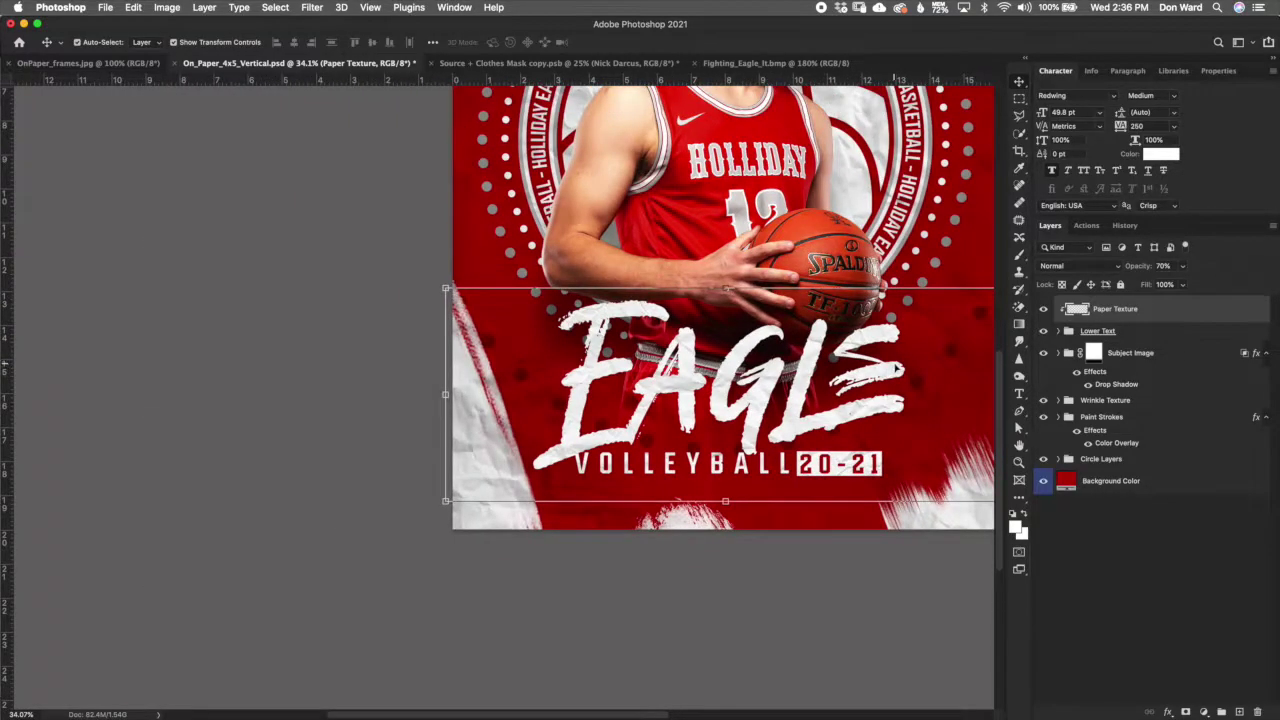
pyautogui.scroll(-2, 901, 362)
pyautogui.scroll(1, 902, 362)
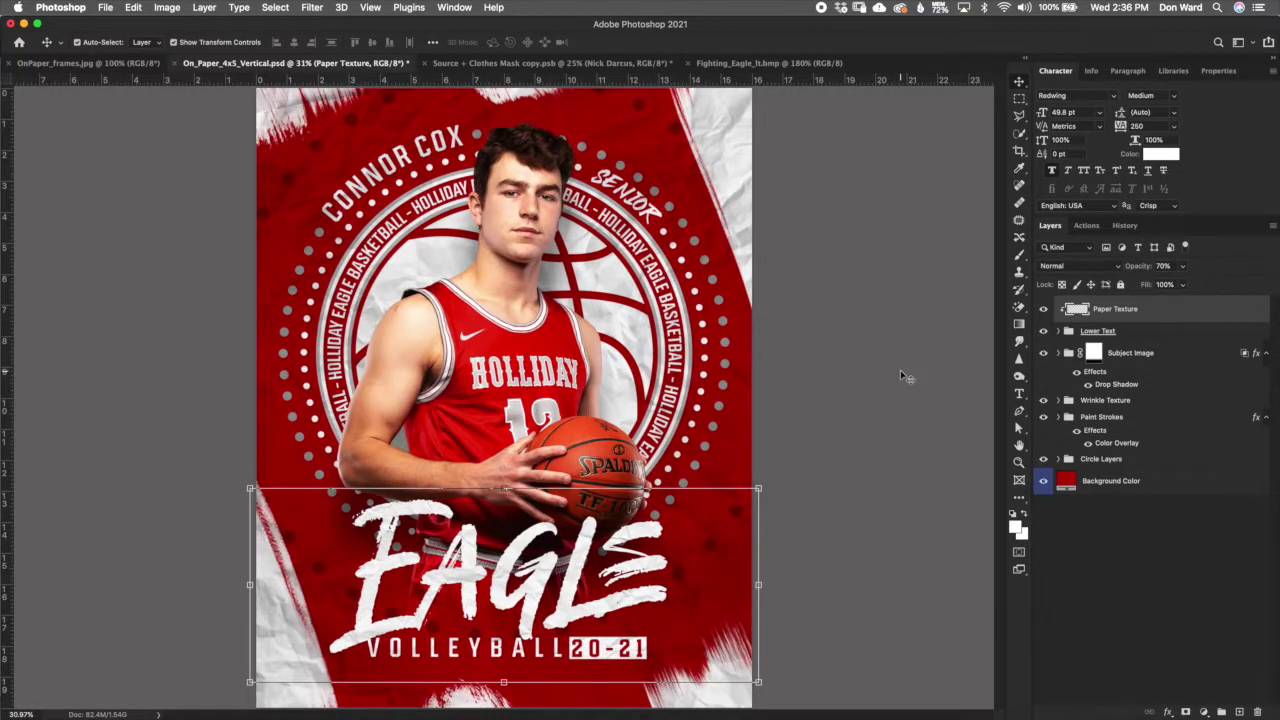
pyautogui.scroll(-1, 905, 375)
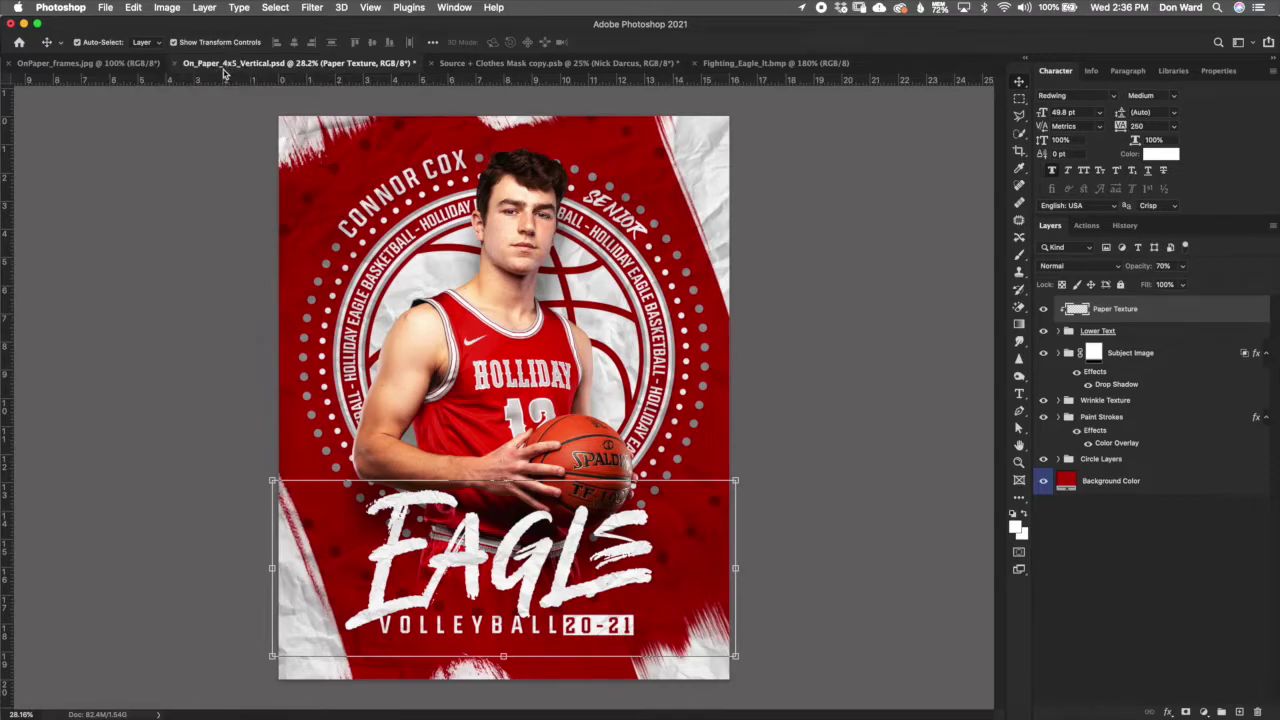
# Step: Close the vertical poster without saving and open On_Paper_4x5_Horizontal.psd from recent files
pyautogui.click(176, 63)
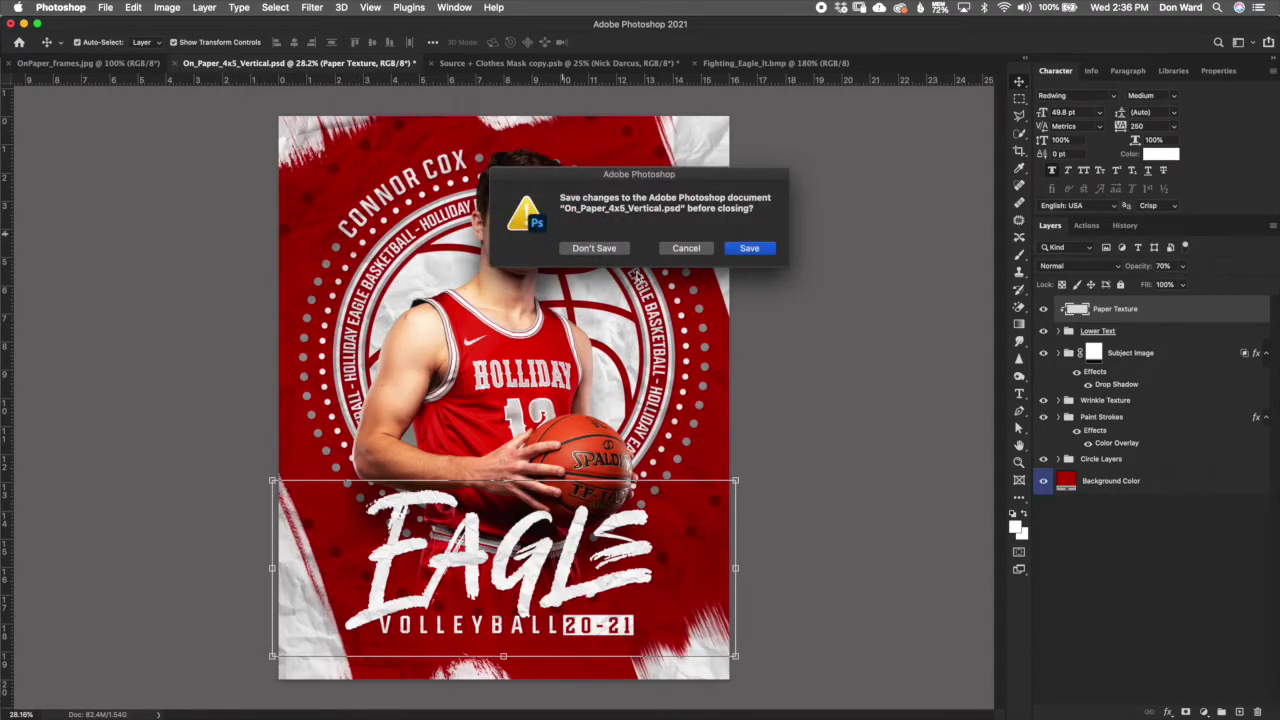
pyautogui.click(612, 250)
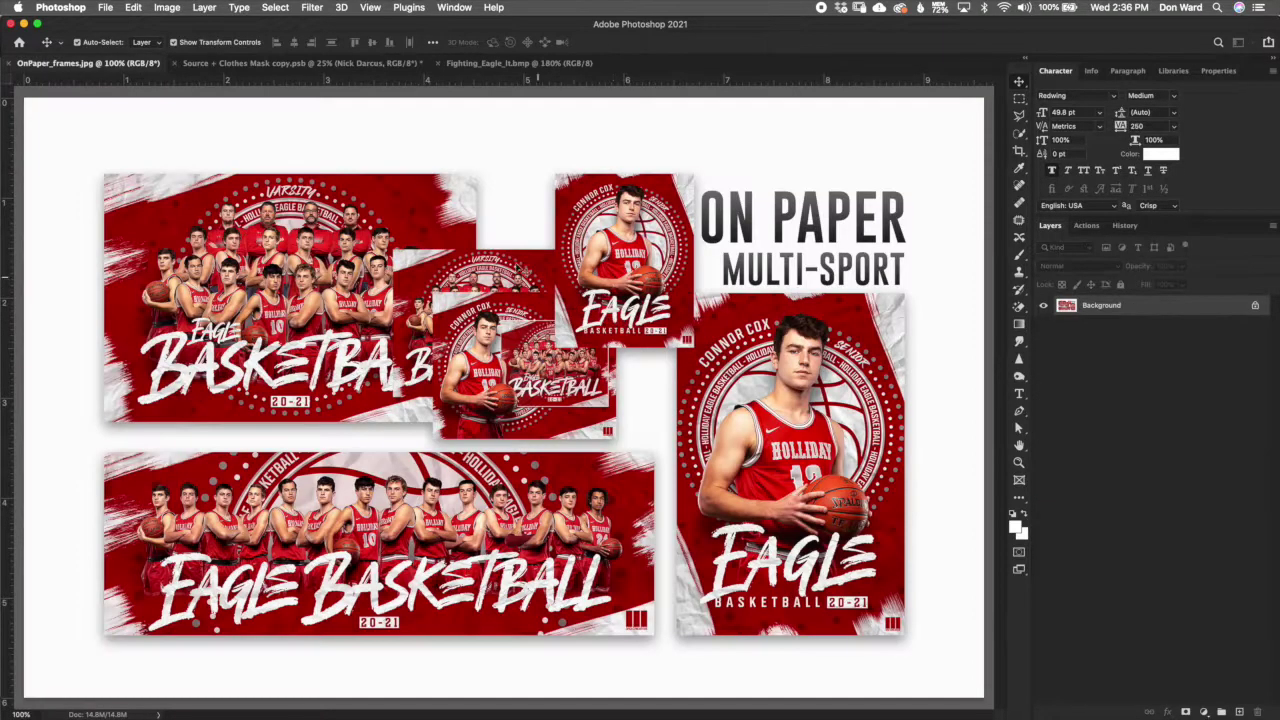
pyautogui.click(105, 7)
pyautogui.moveTo(140, 76)
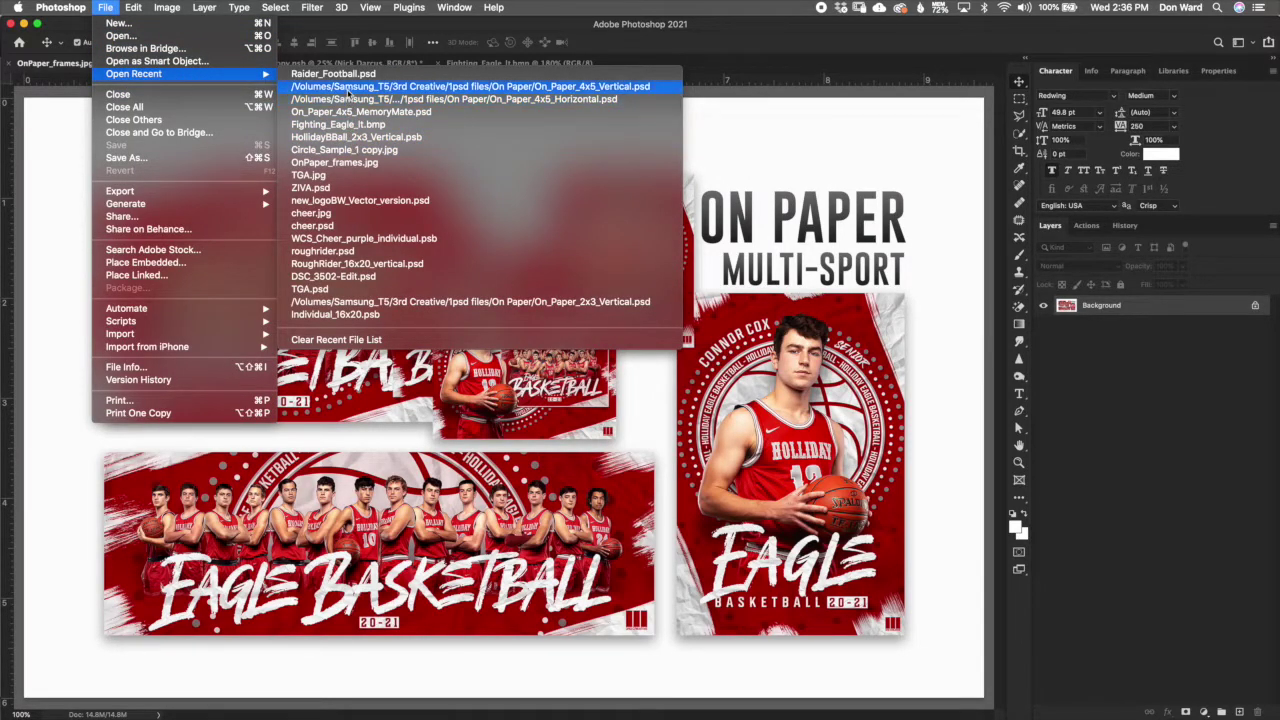
pyautogui.click(350, 90)
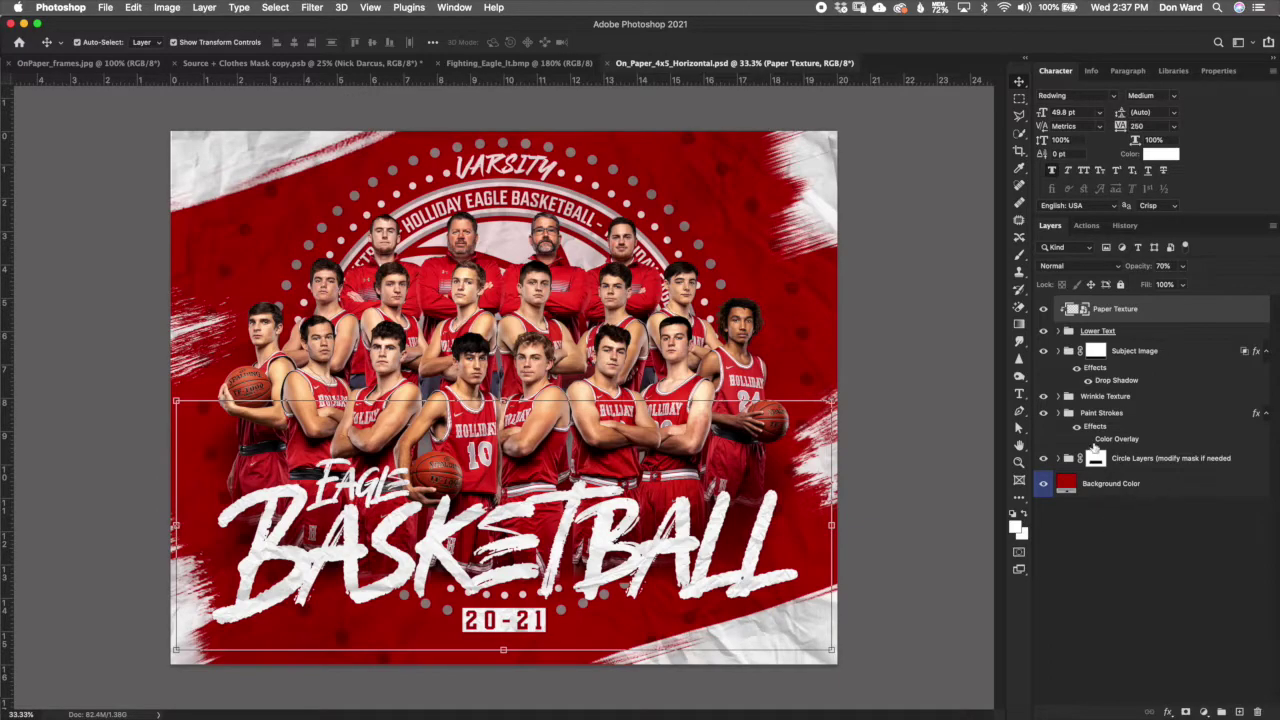
# Step: Switch to the Brush tool with black as the painting colour
pyautogui.click(1150, 464)
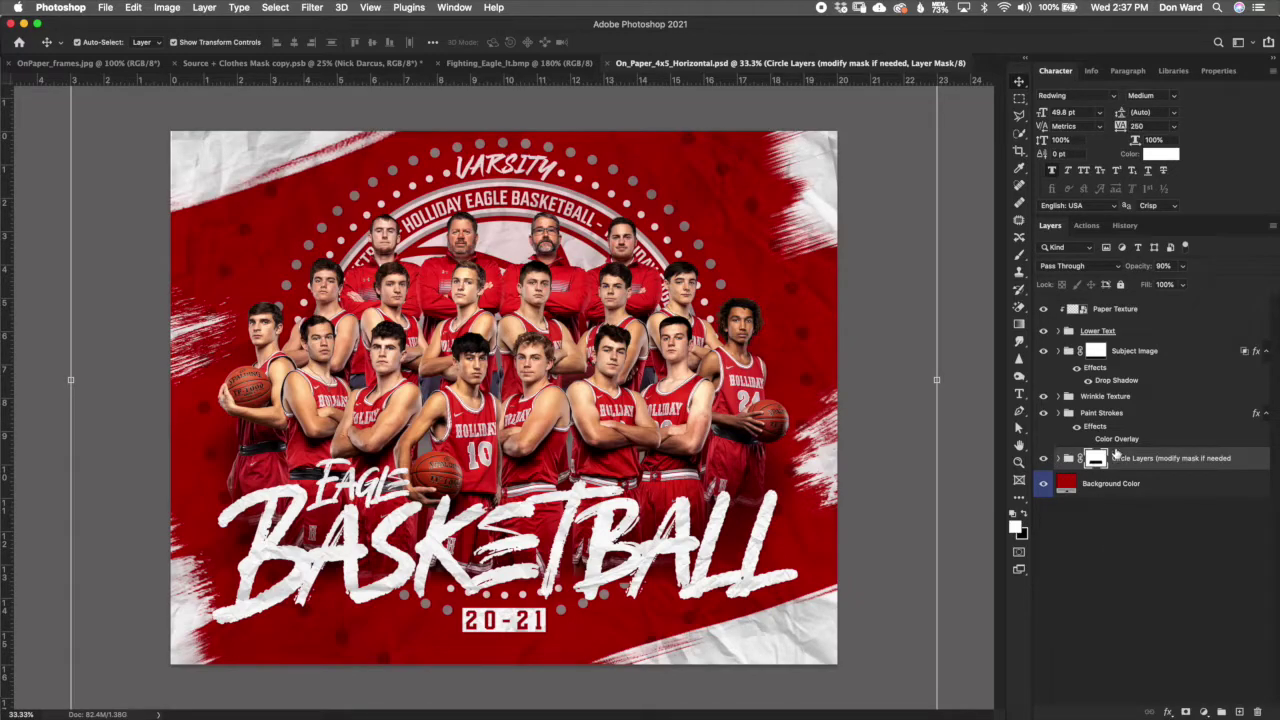
pyautogui.click(1158, 356)
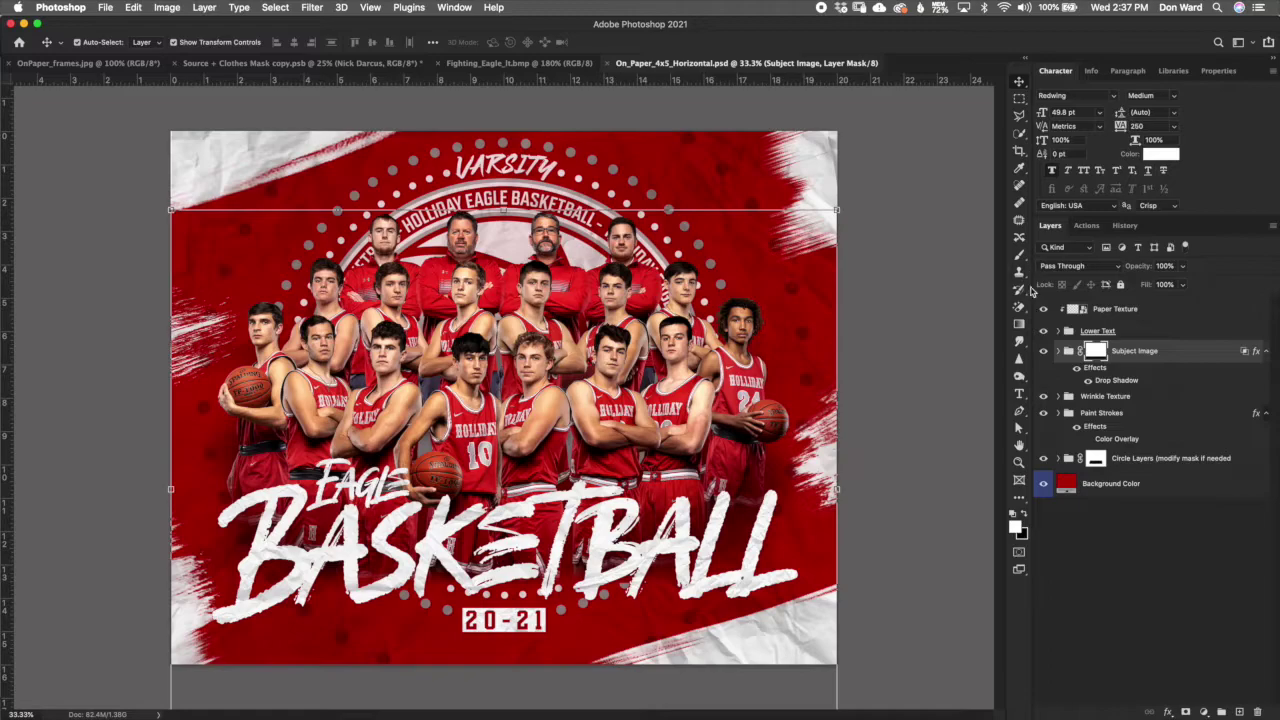
pyautogui.click(1020, 255)
pyautogui.click(1021, 515)
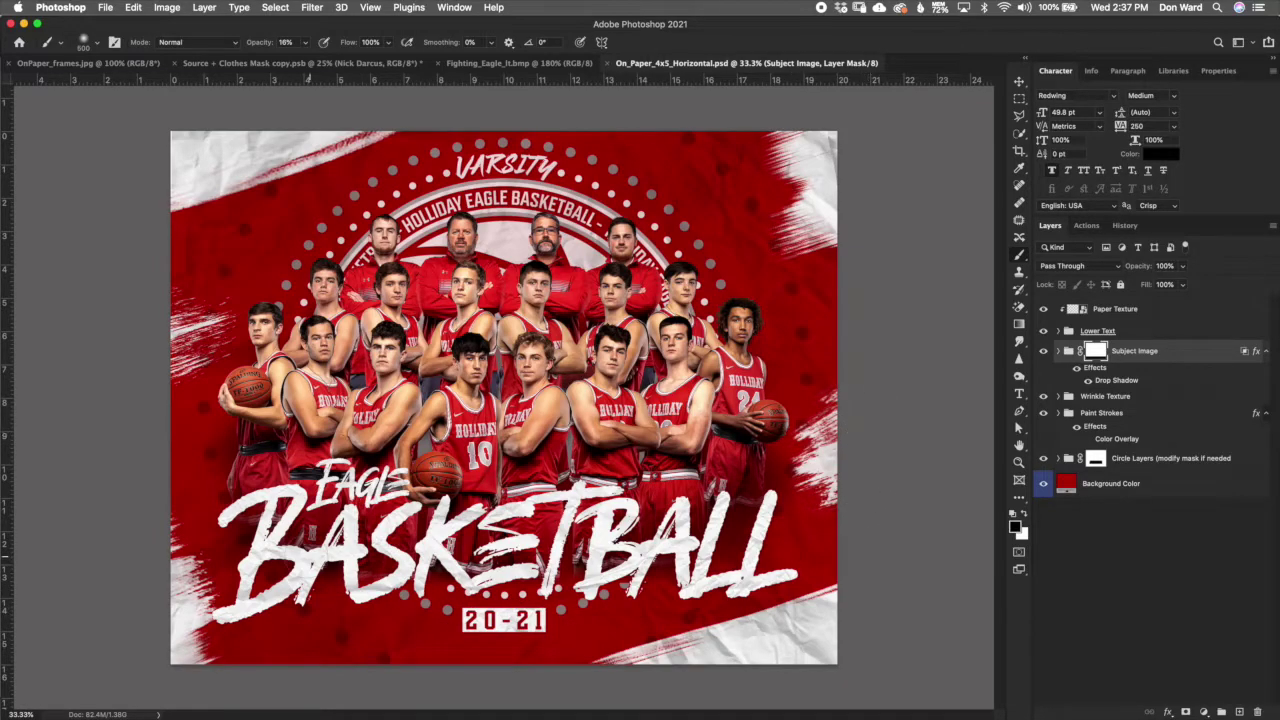
# Step: Delete the Circle Layers group's existing mask and add a new blank mask
pyautogui.click(1145, 462)
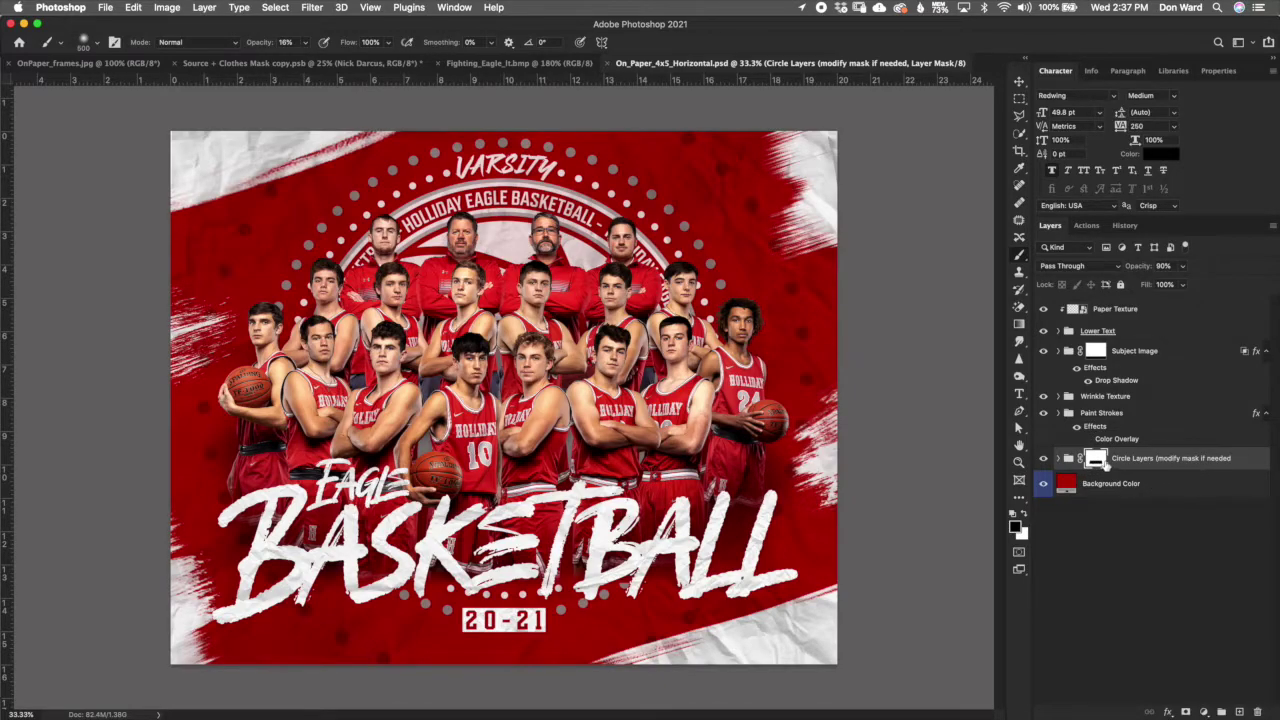
pyautogui.keyDown('shift'); pyautogui.click(1097, 460); pyautogui.keyUp('shift')
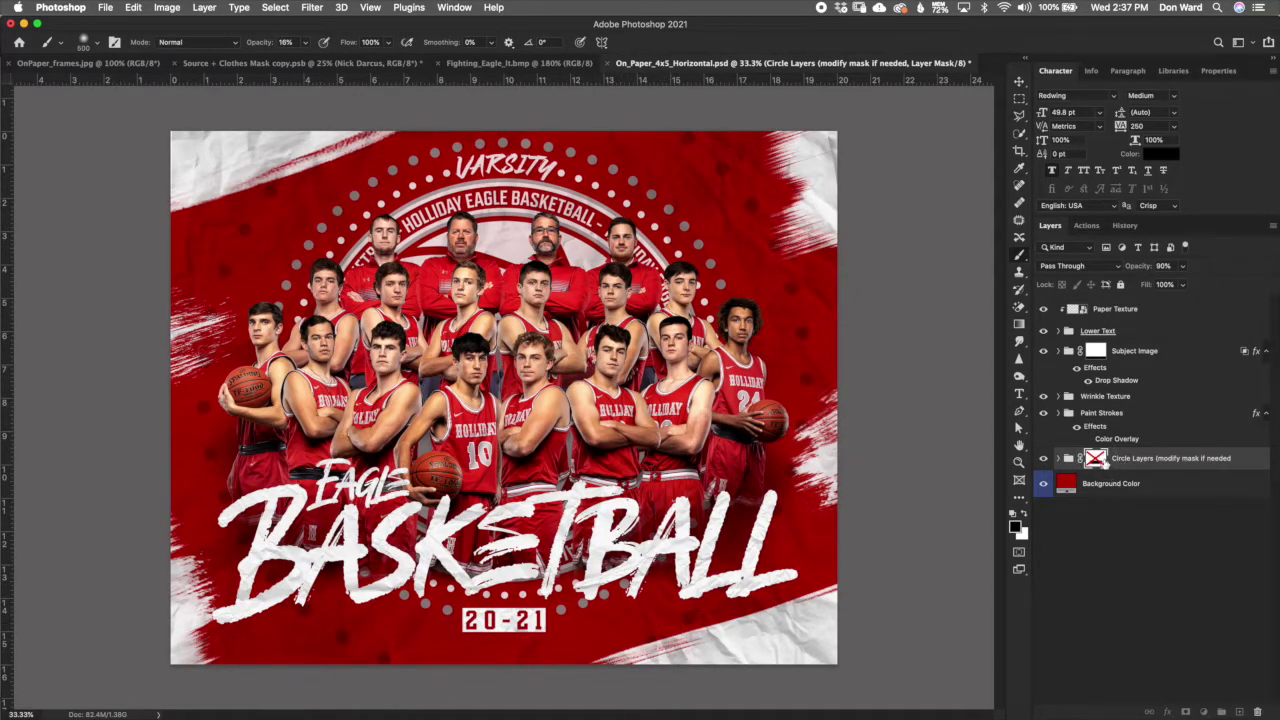
pyautogui.keyDown('shift'); pyautogui.click(1096, 460); pyautogui.keyUp('shift')
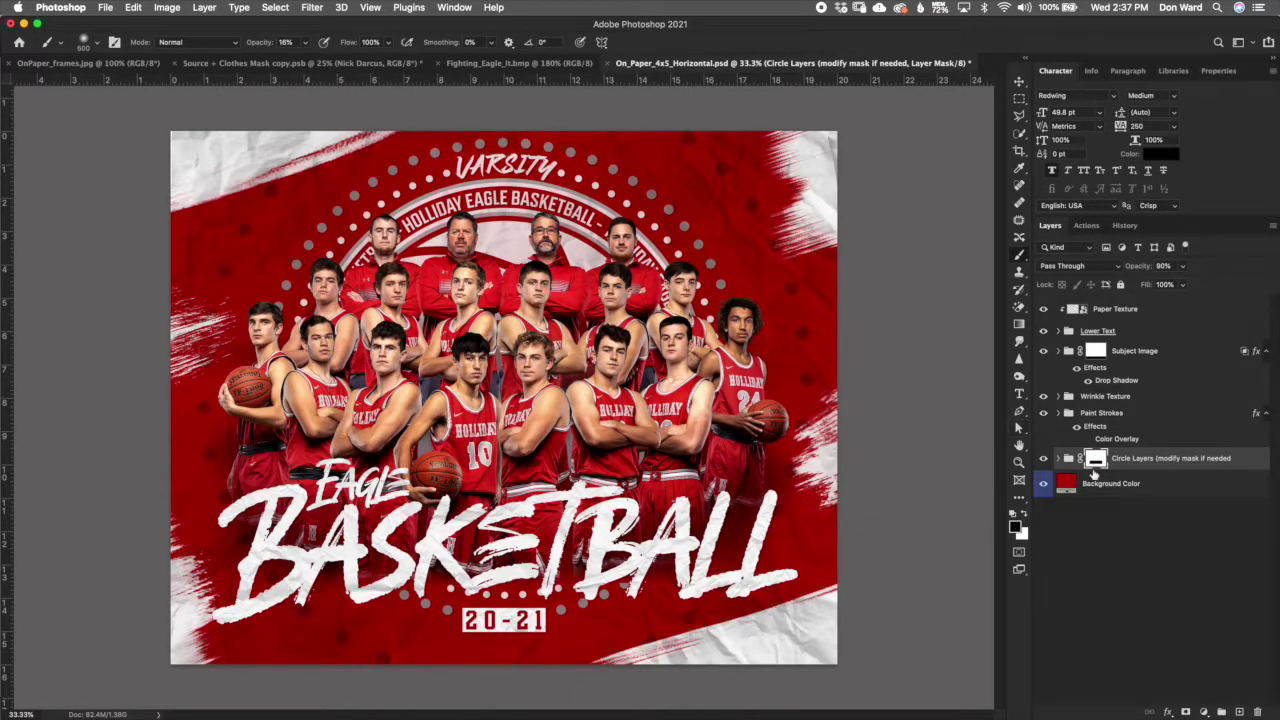
pyautogui.rightClick(1100, 463)
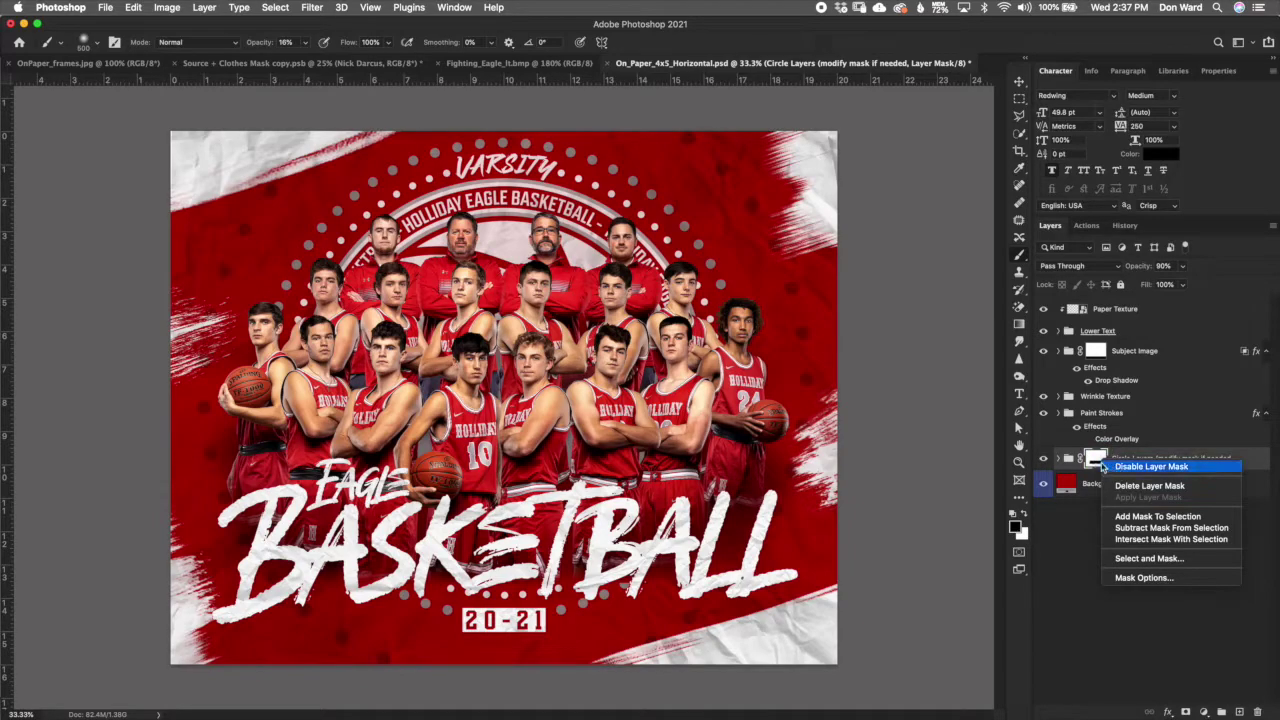
pyautogui.click(1126, 487)
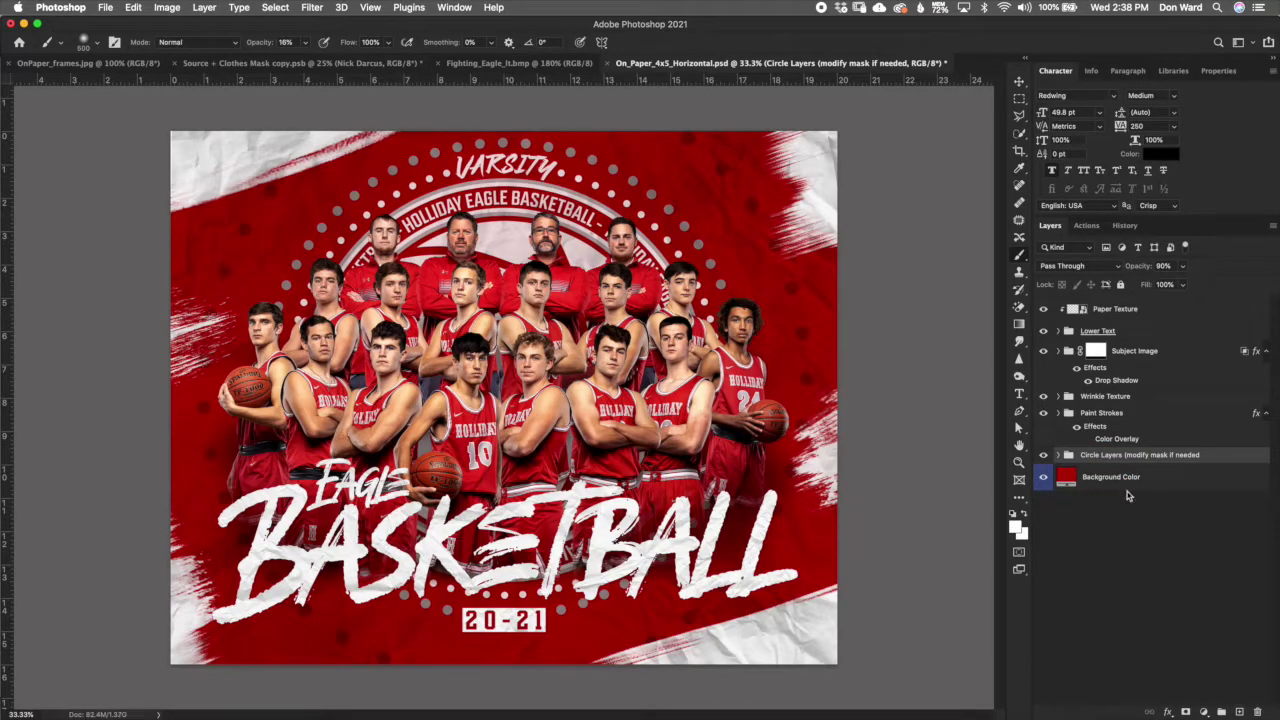
pyautogui.click(1185, 712)
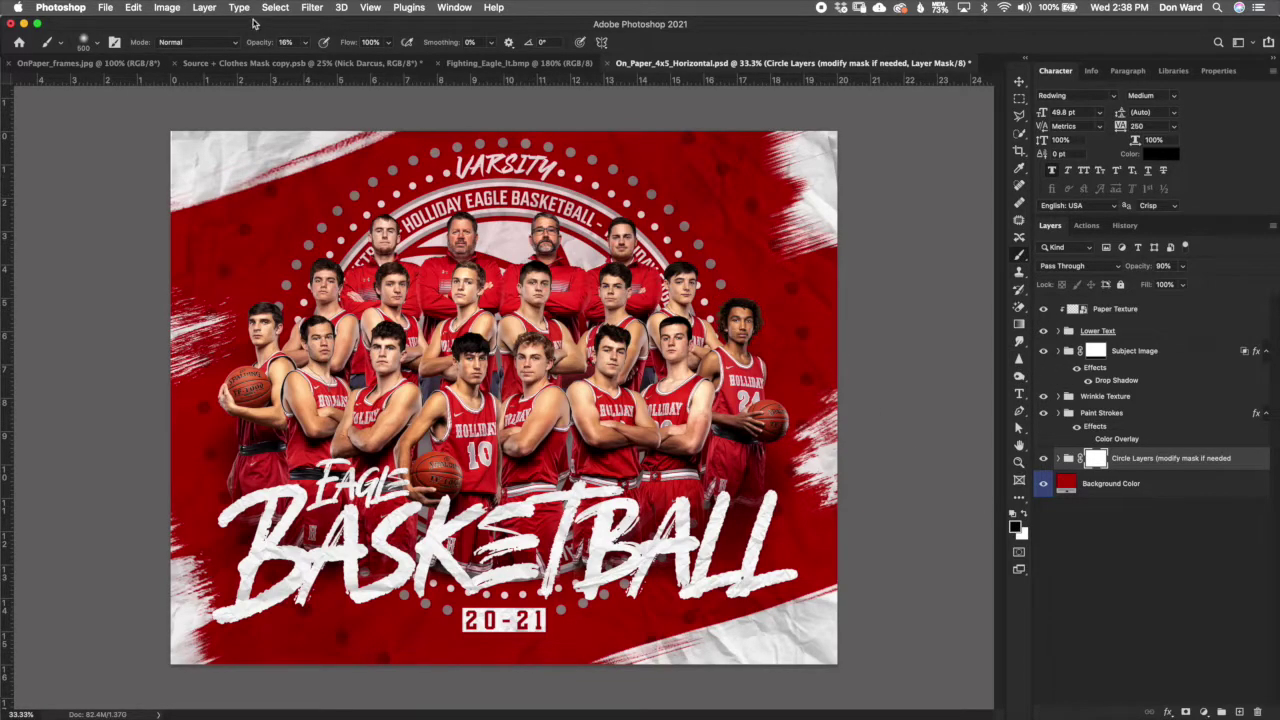
# Step: Set brush opacity 100% and hardness 69%, then paint the mask around BASKETBALL
pyautogui.moveTo(259, 44)
pyautogui.mouseDown()
pyautogui.moveTo(589, 21)
pyautogui.moveTo(560, 28)
pyautogui.mouseUp()
pyautogui.moveTo(262, 48); pyautogui.dragTo(320, 29)
pyautogui.click(86, 42)
pyautogui.moveTo(138, 116); pyautogui.dragTo(134, 117)
pyautogui.press('Return')
pyautogui.moveTo(547, 540)
pyautogui.mouseDown()
pyautogui.moveTo(578, 577)
pyautogui.moveTo(552, 546)
pyautogui.moveTo(585, 530)
pyautogui.moveTo(570, 562)
pyautogui.moveTo(595, 560)
pyautogui.moveTo(552, 552)
pyautogui.moveTo(573, 561)
pyautogui.moveTo(573, 545)
pyautogui.moveTo(570, 570)
pyautogui.moveTo(572, 536)
pyautogui.moveTo(585, 550)
pyautogui.moveTo(512, 570)
pyautogui.moveTo(432, 560)
pyautogui.moveTo(413, 533)
pyautogui.moveTo(428, 515)
pyautogui.moveTo(485, 520)
pyautogui.moveTo(497, 545)
pyautogui.moveTo(570, 518)
pyautogui.moveTo(610, 530)
pyautogui.moveTo(700, 490)
pyautogui.moveTo(692, 512)
pyautogui.moveTo(641, 523)
pyautogui.moveTo(605, 553)
pyautogui.moveTo(472, 563)
pyautogui.moveTo(375, 530)
pyautogui.moveTo(365, 558)
pyautogui.mouseUp()
pyautogui.press('[')
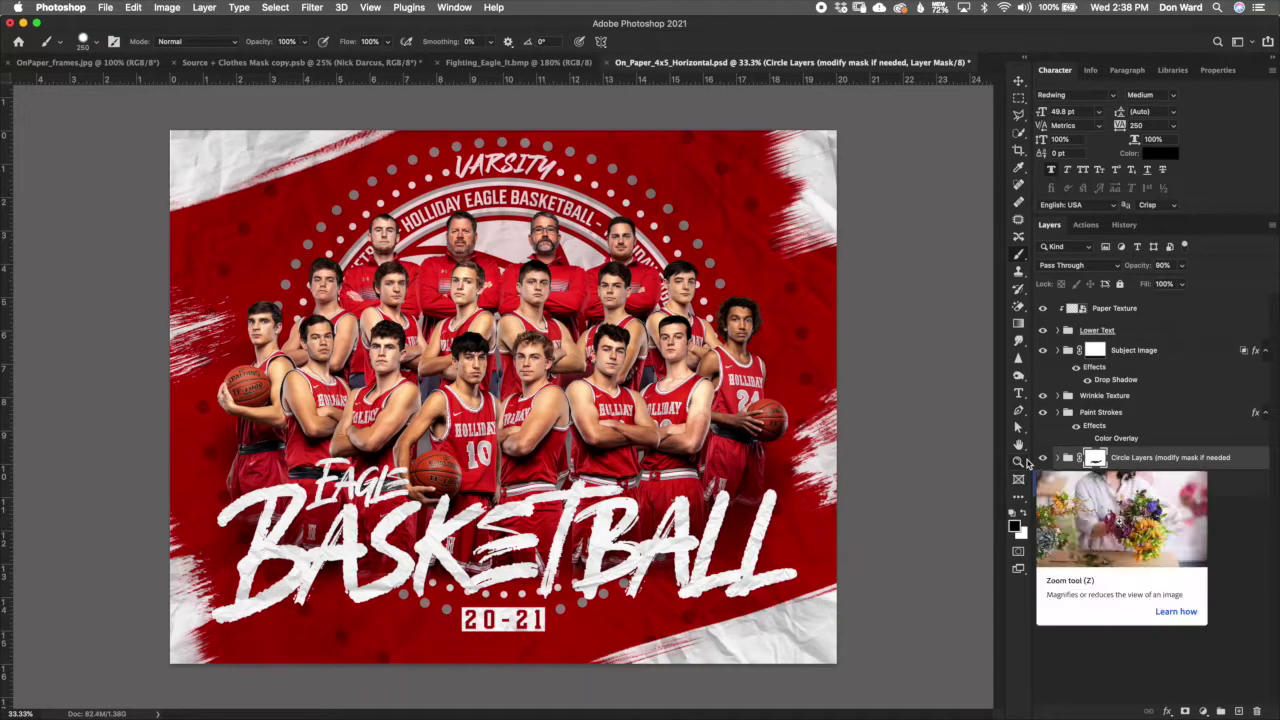
# Step: Close the horizontal team poster document, then bring up File > Open Recent
pyautogui.keyDown('super'); pyautogui.click(1163, 458); pyautogui.keyUp('super')
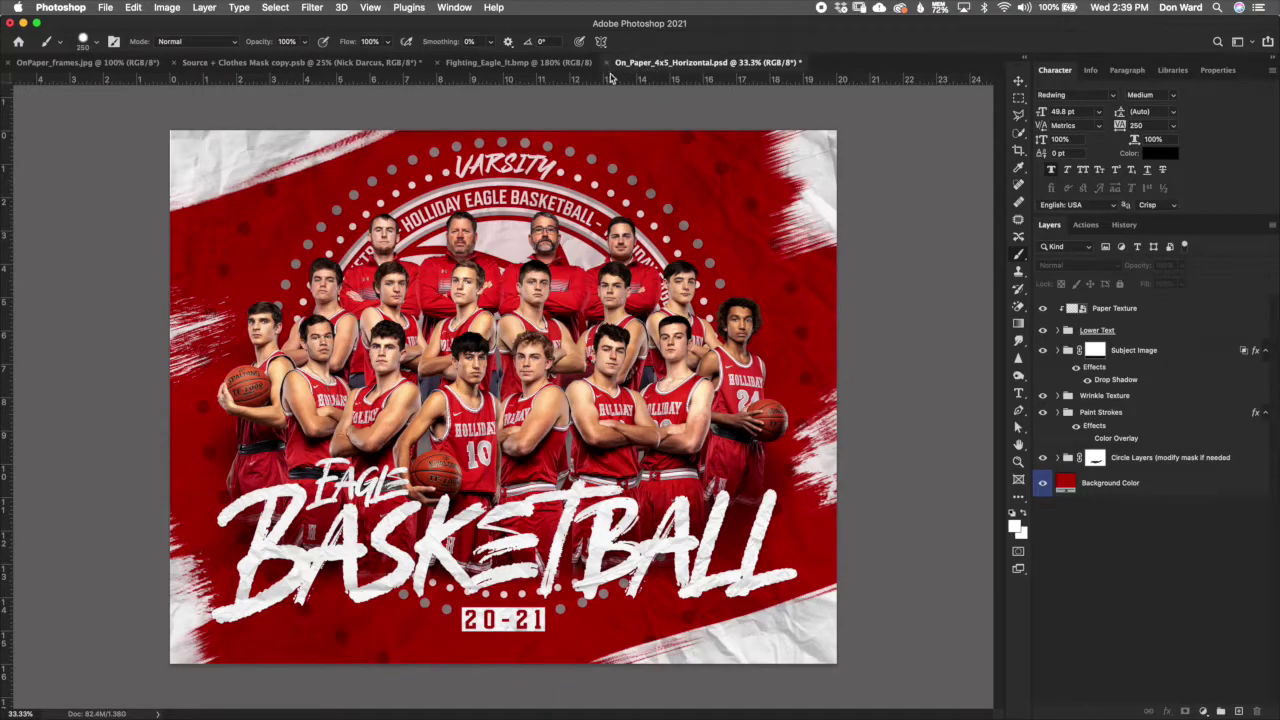
pyautogui.click(609, 63)
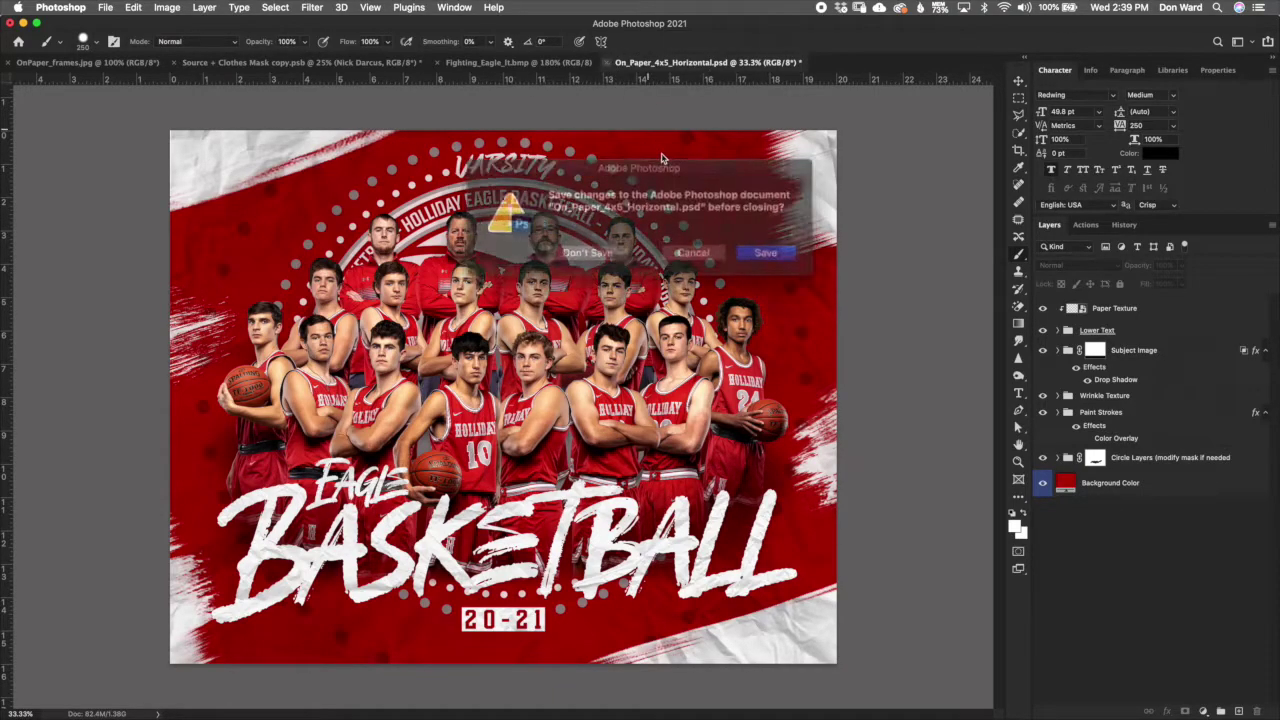
pyautogui.click(600, 250)
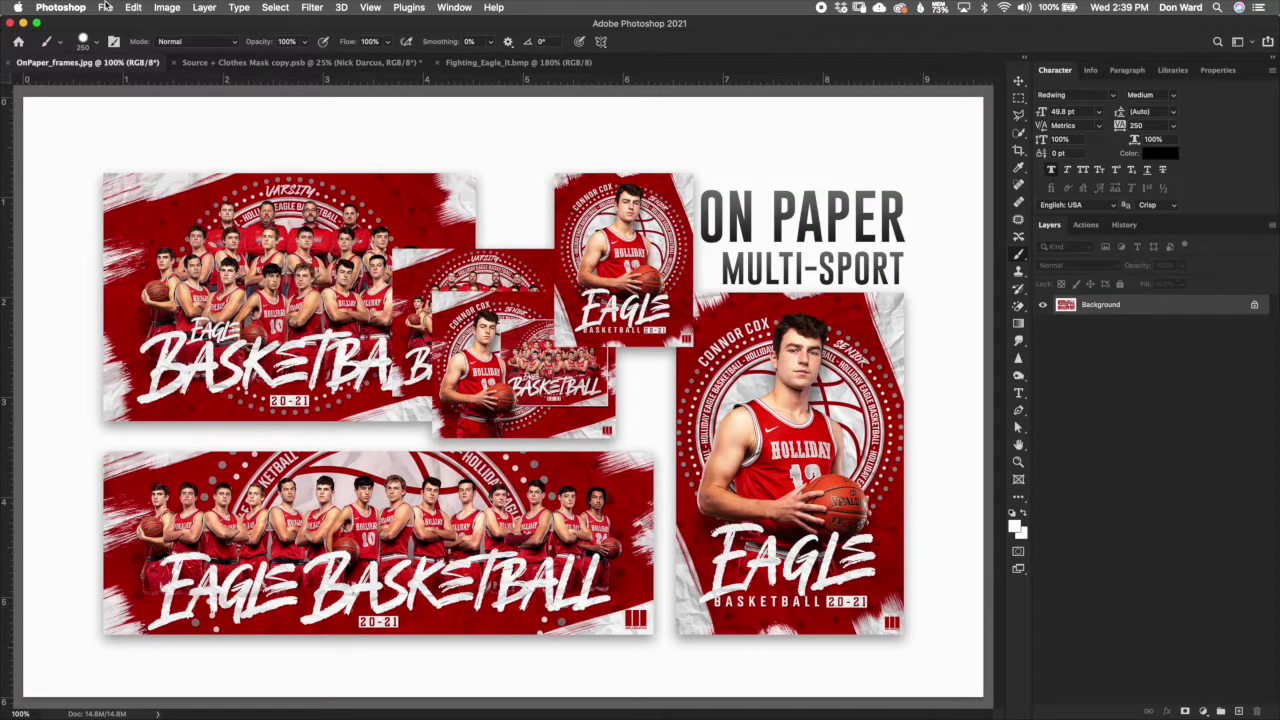
pyautogui.click(105, 7)
pyautogui.moveTo(230, 73)
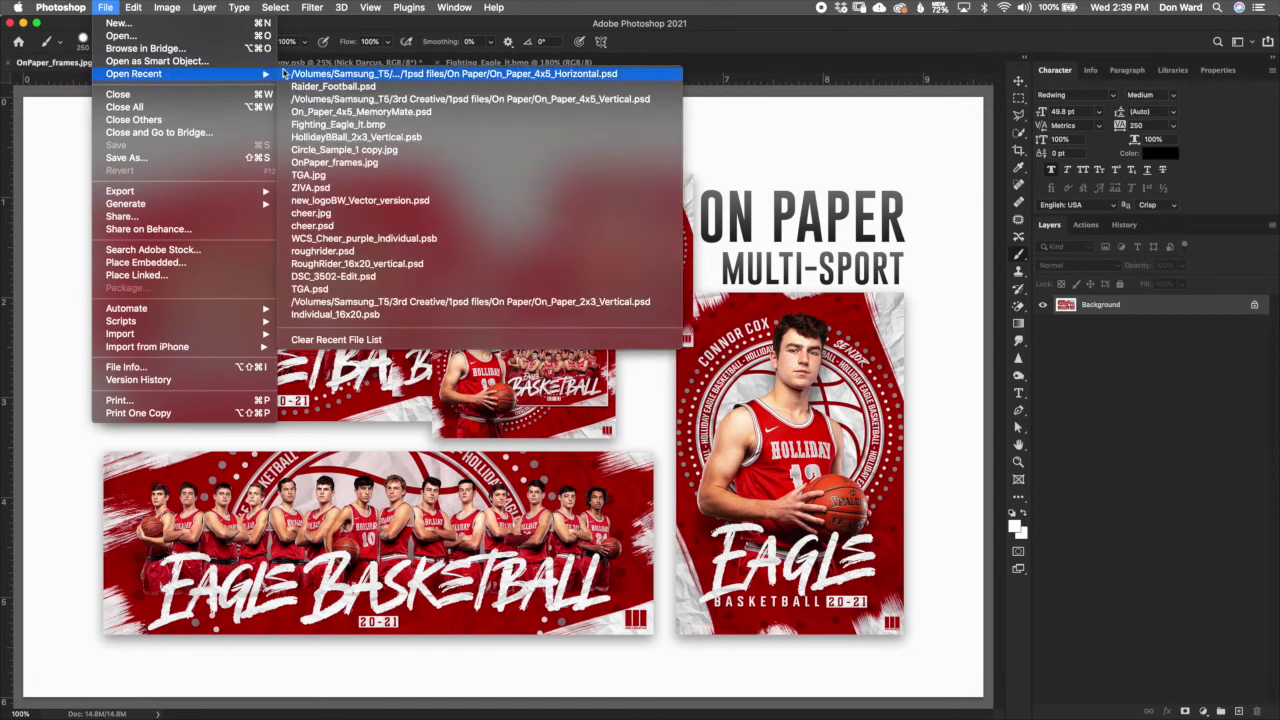
# Step: Open On_Paper_4x5_MemoryMate.psd, enable the player's drop shadow, and check the team frame's stroke
pyautogui.click(347, 114)
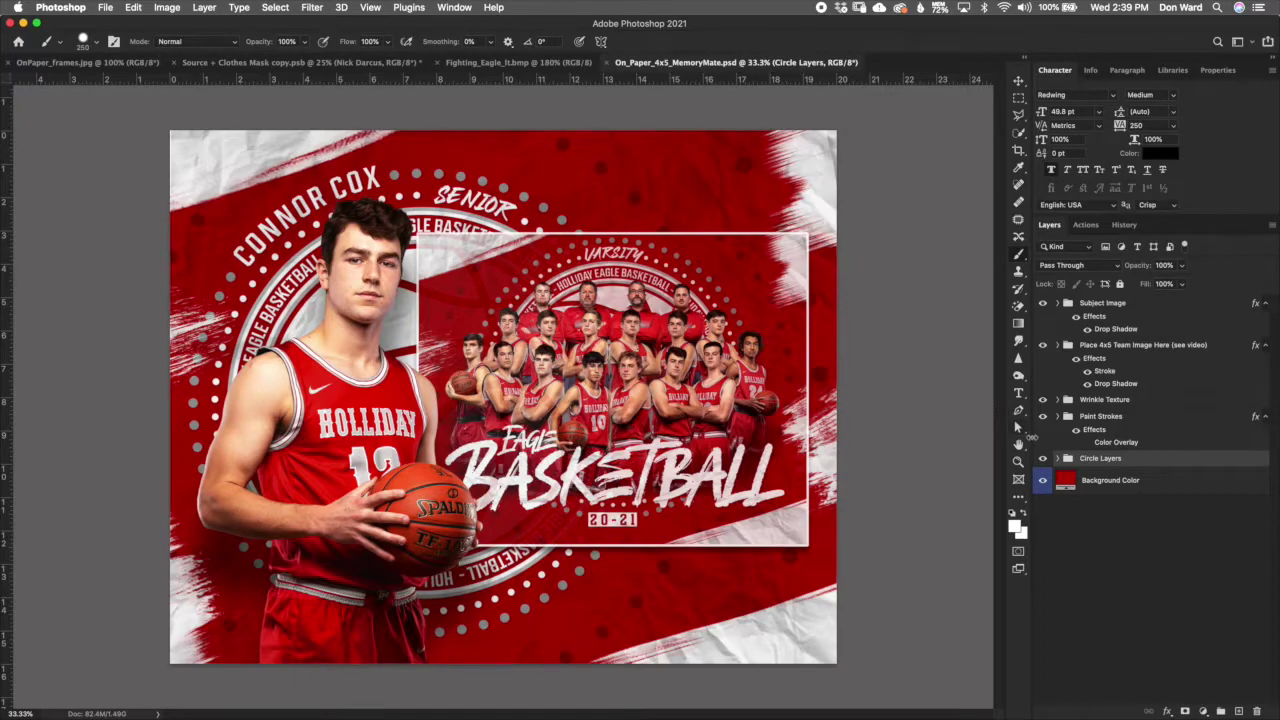
pyautogui.click(1141, 331)
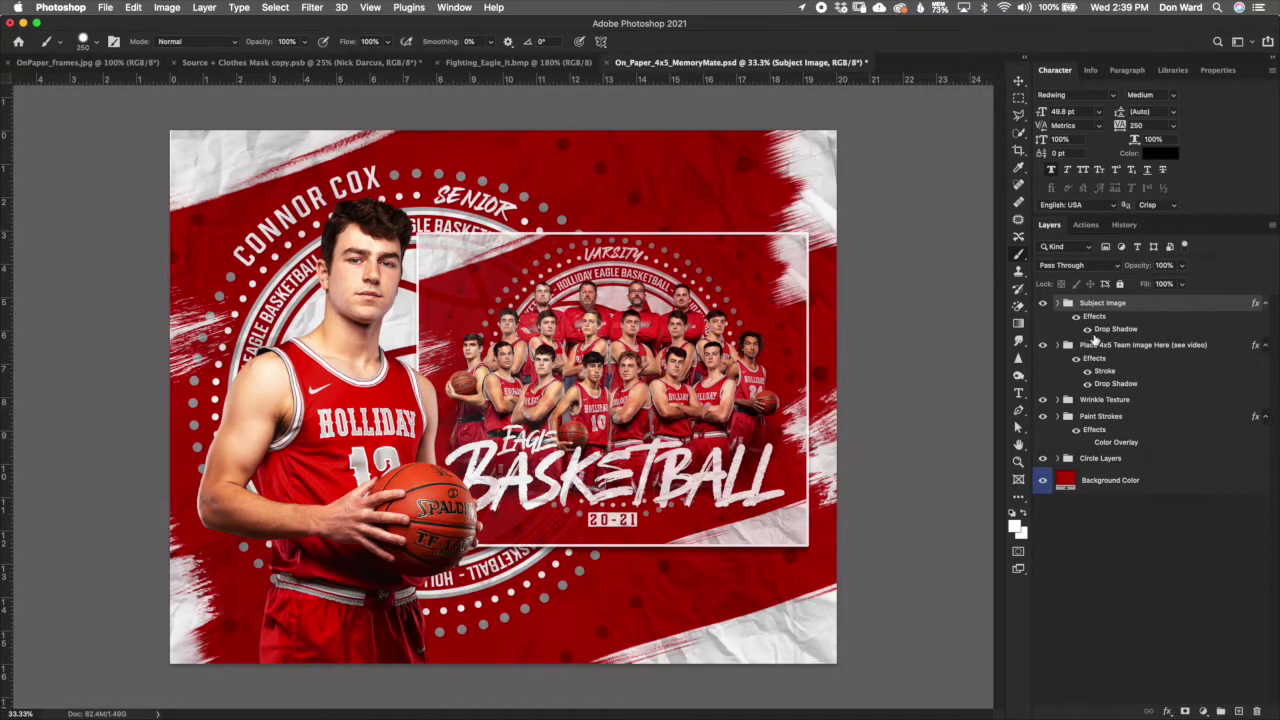
pyautogui.click(1090, 333)
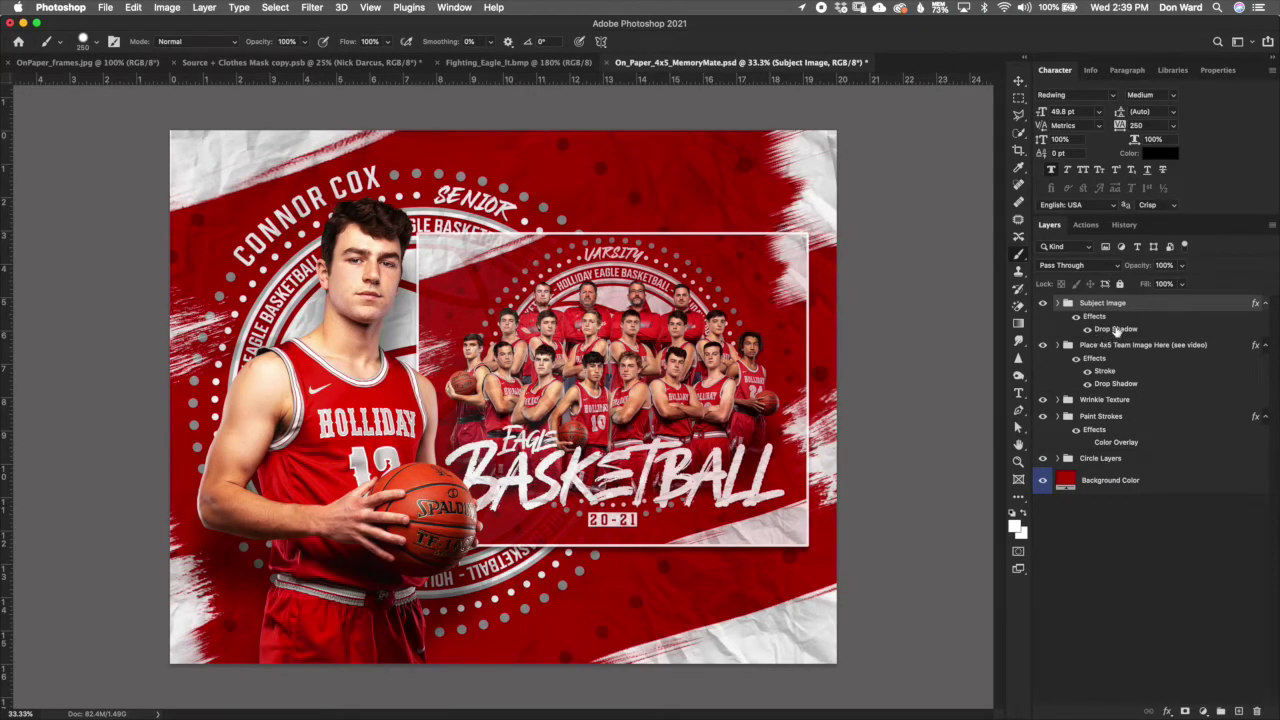
pyautogui.click(1075, 362)
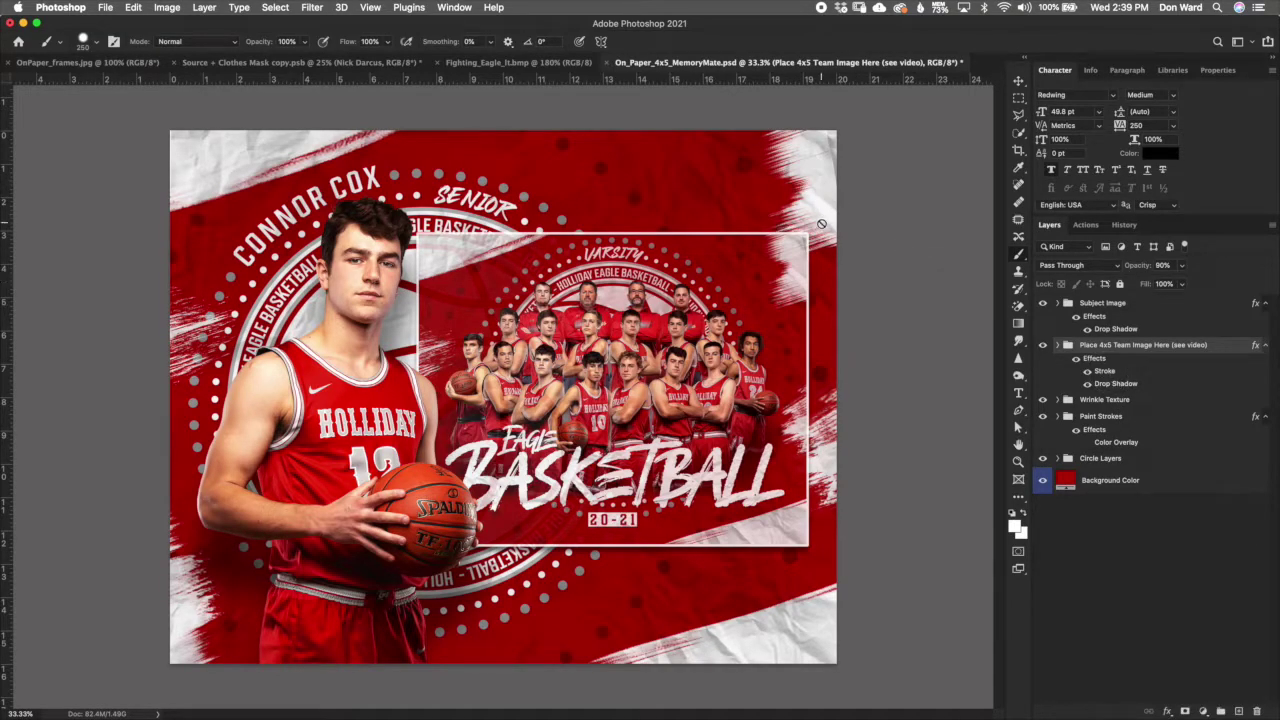
pyautogui.click(1088, 371)
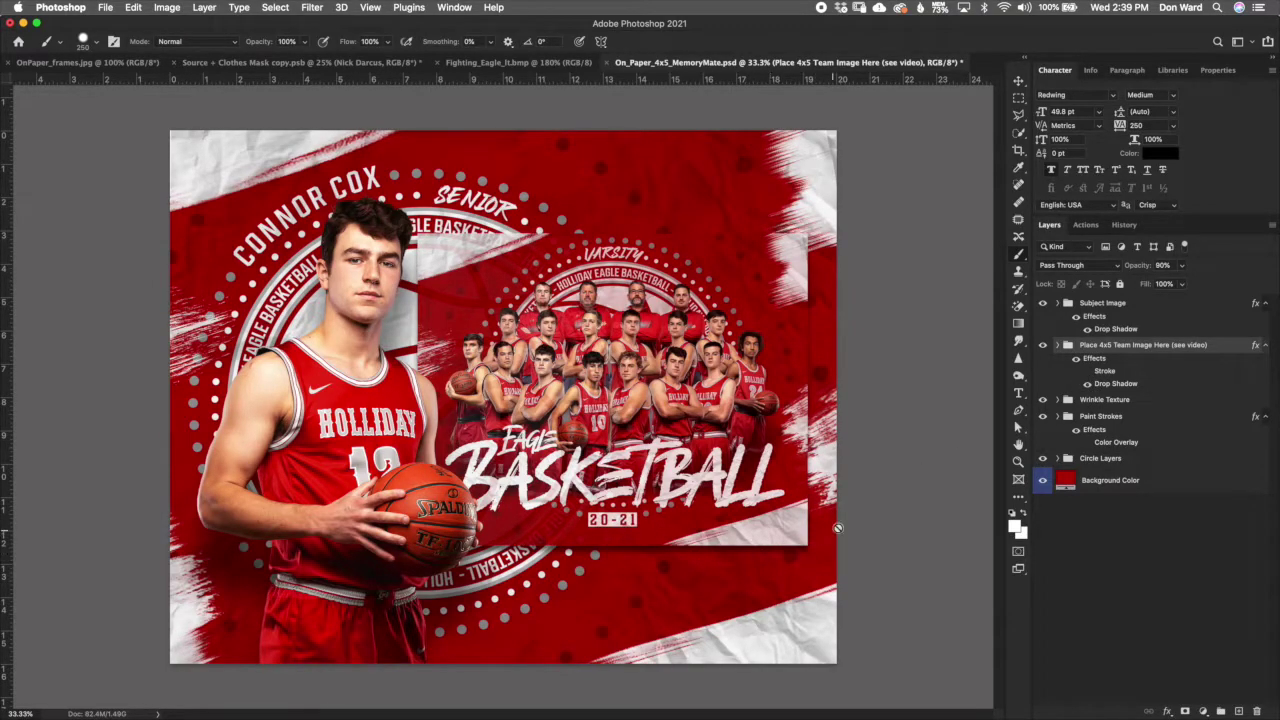
pyautogui.click(1087, 371)
# Step: Inspect the team frame's Stroke settings, trying dark red but keeping them unchanged
pyautogui.doubleClick(1106, 372)
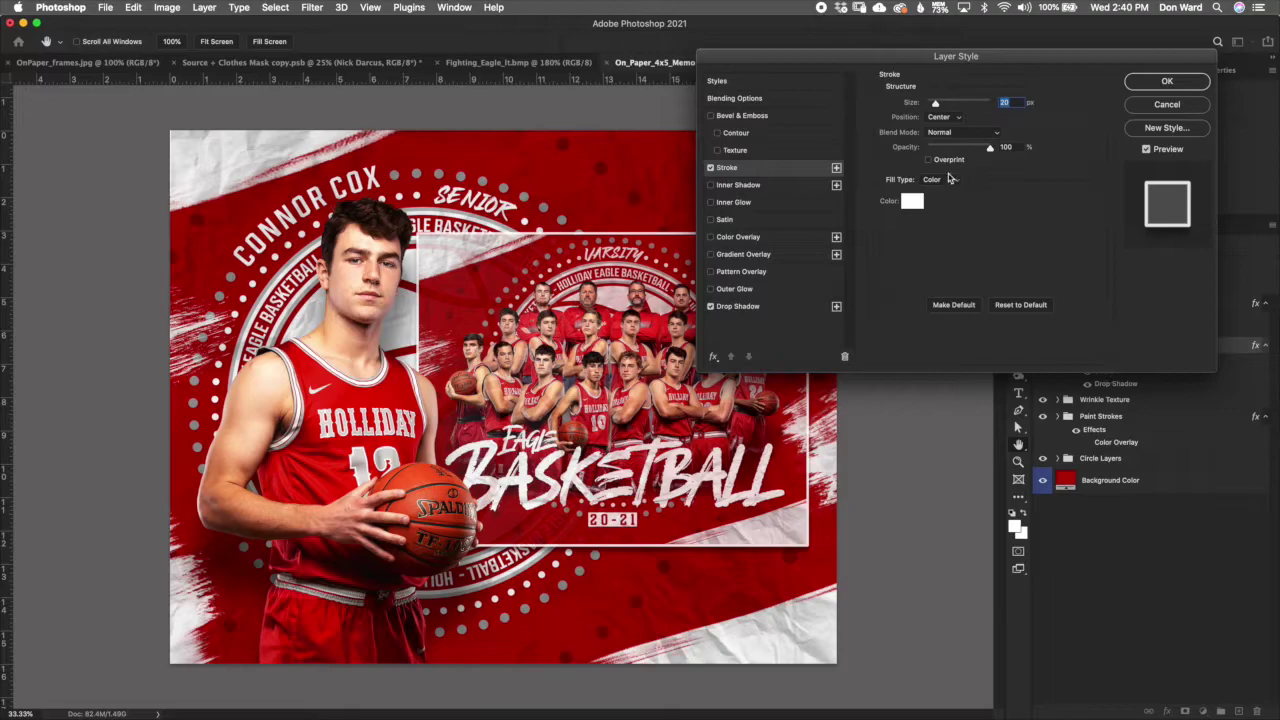
pyautogui.click(912, 201)
pyautogui.click(914, 203)
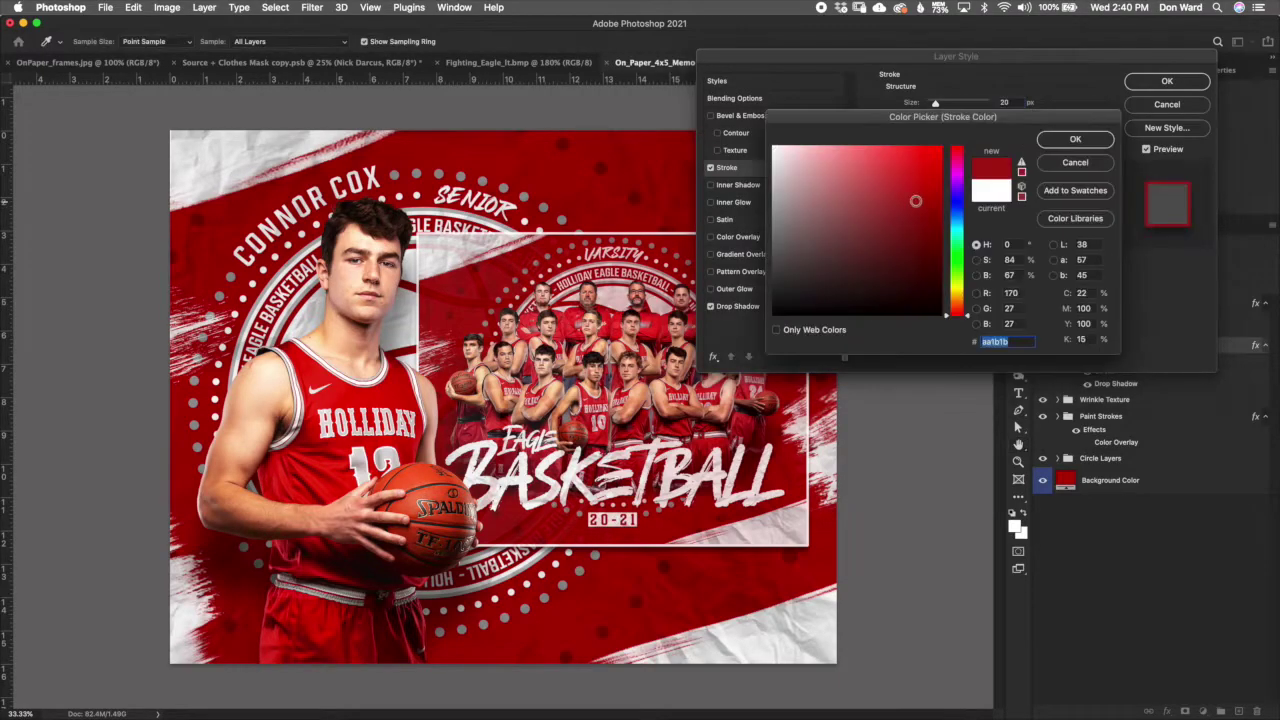
pyautogui.click(1108, 165)
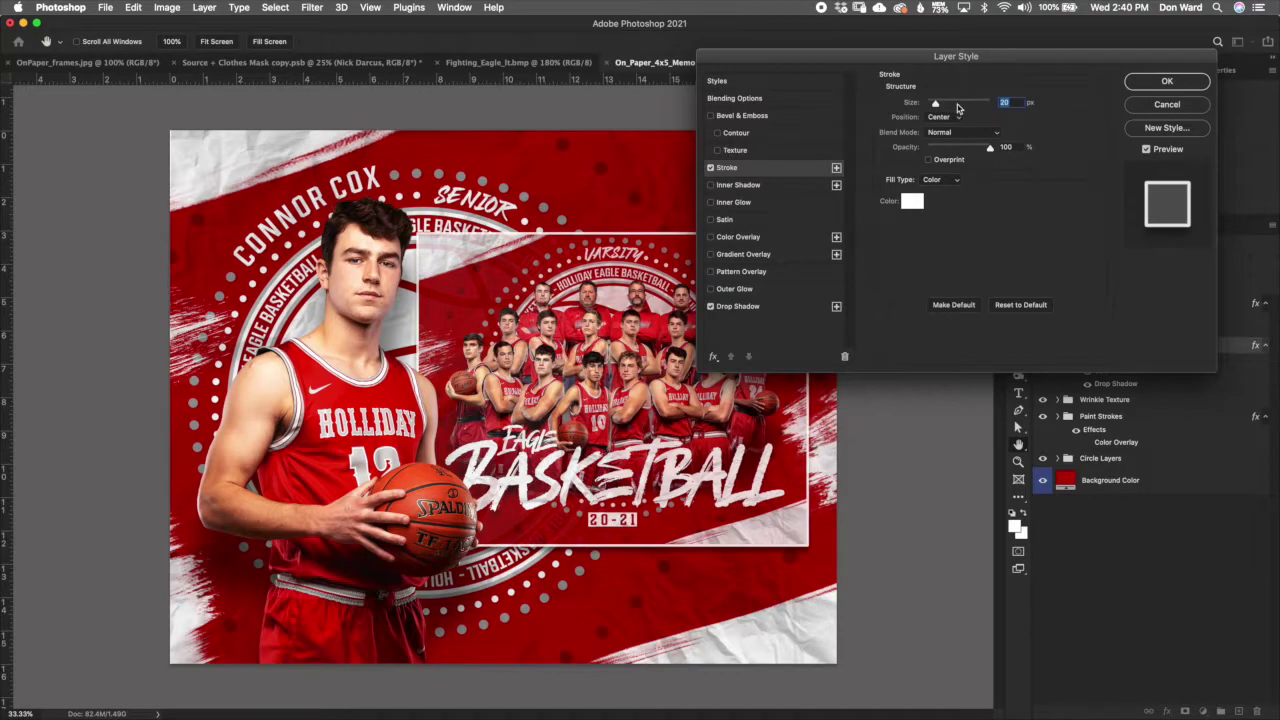
pyautogui.click(1160, 106)
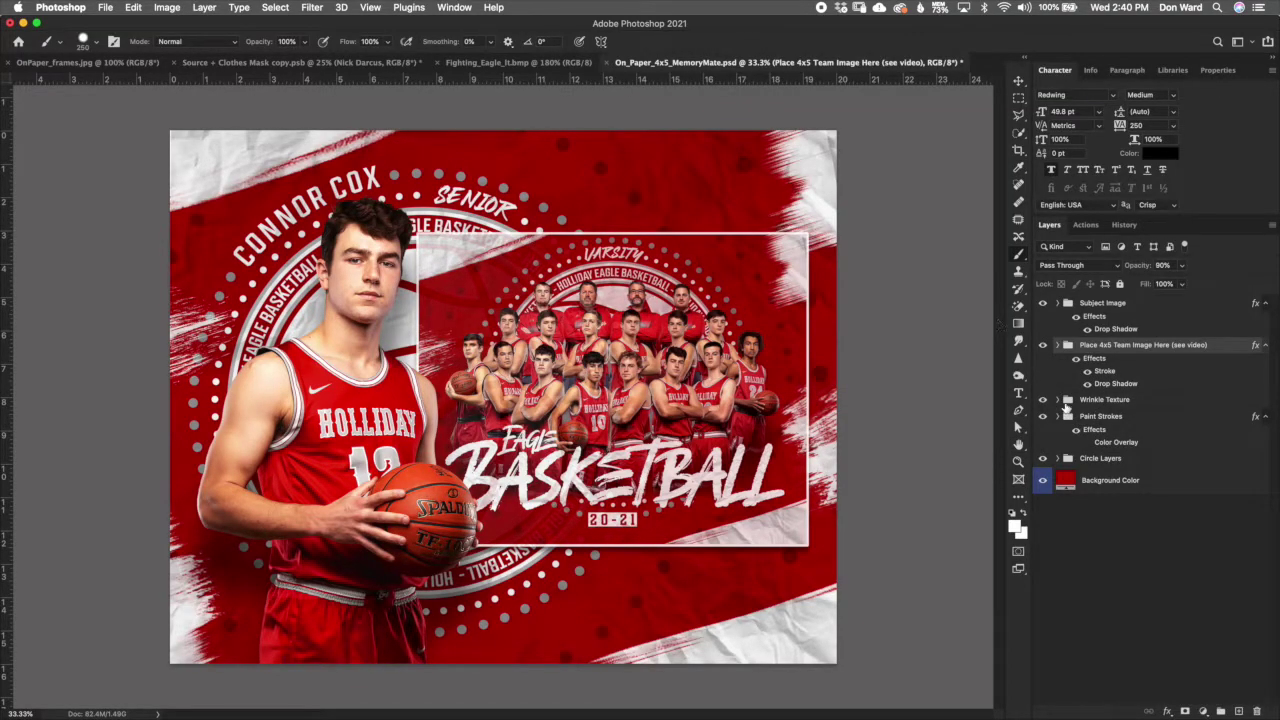
# Step: Expand the team image group and delete the Sample Team Image layer
pyautogui.click(1057, 345)
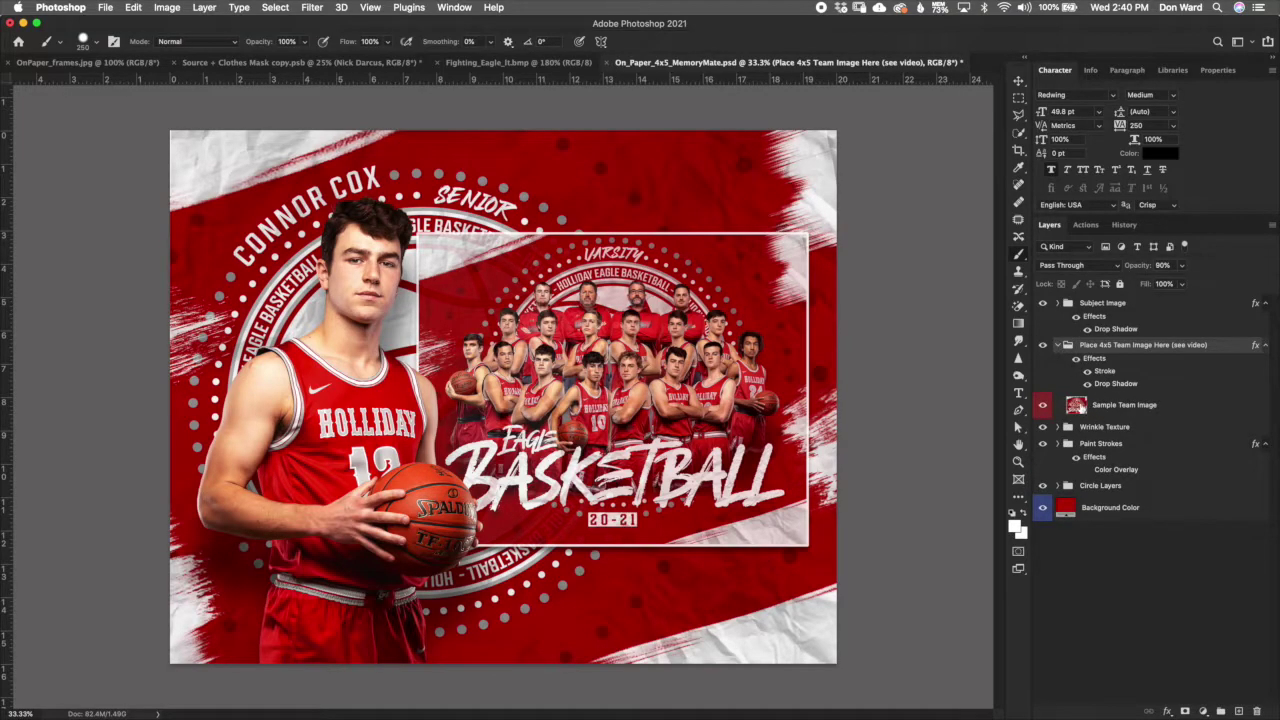
pyautogui.click(1080, 408)
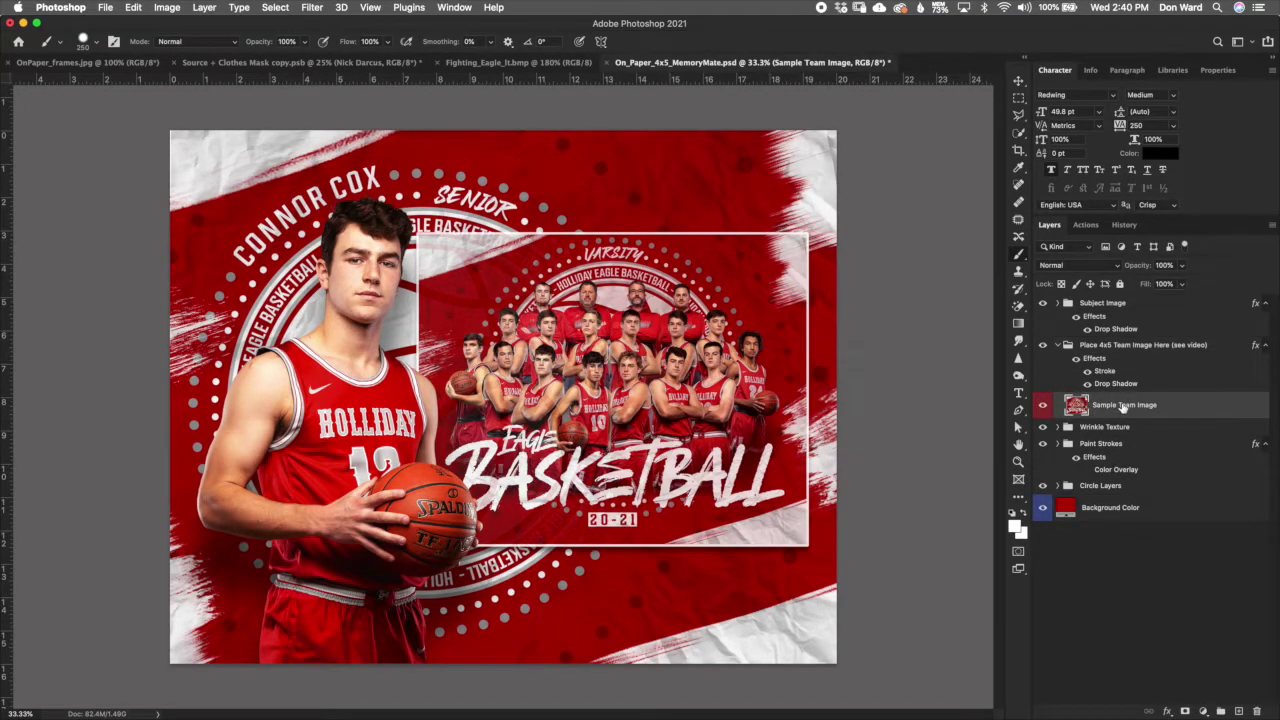
pyautogui.doubleClick(1082, 406)
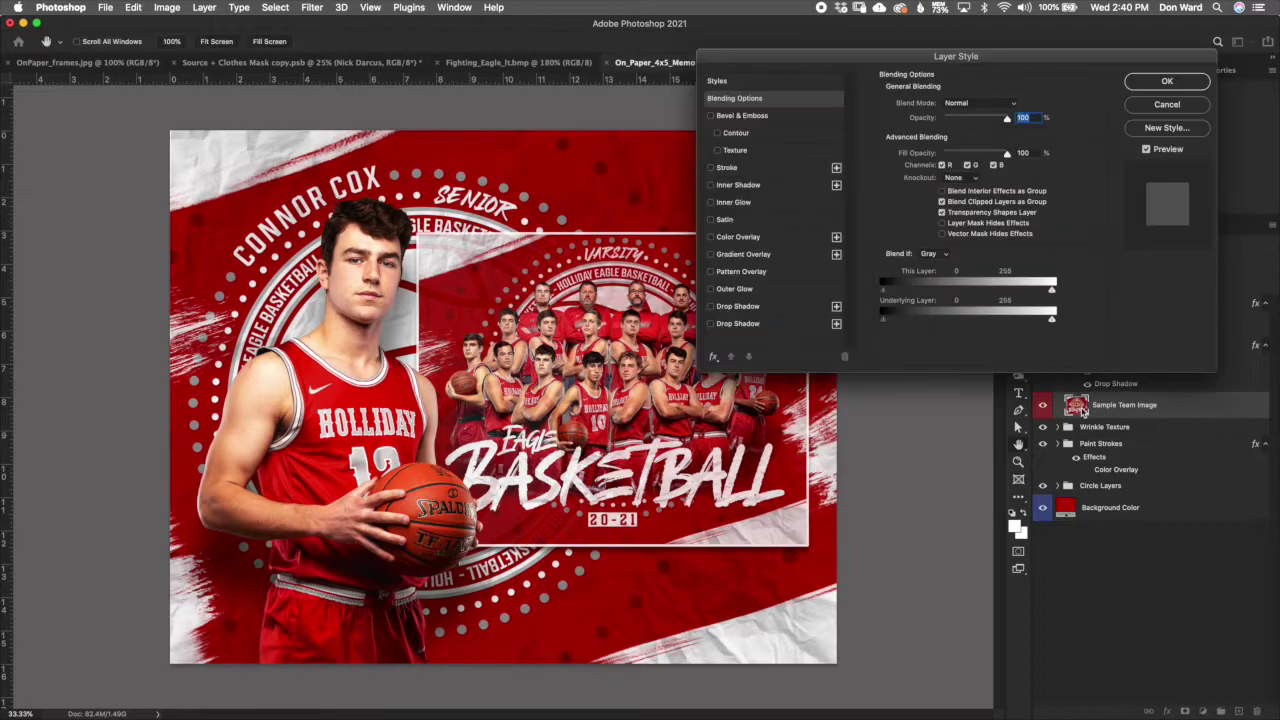
pyautogui.click(1166, 106)
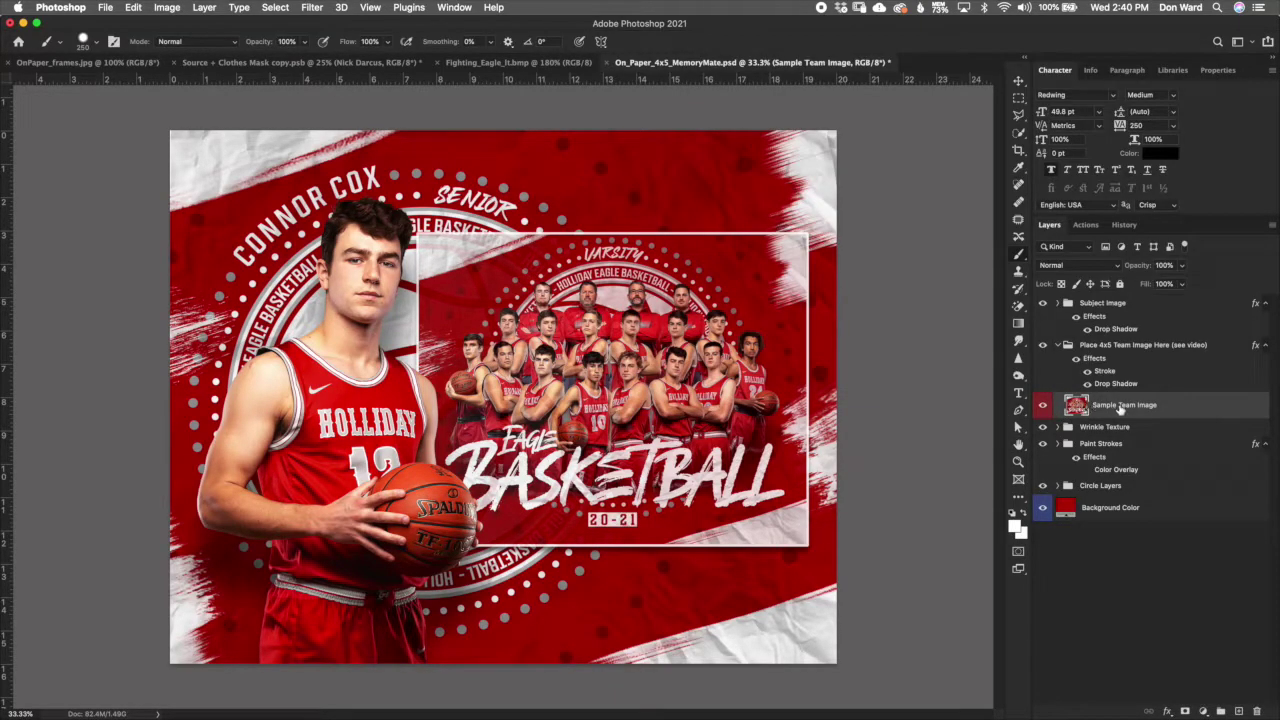
pyautogui.rightClick(1116, 409)
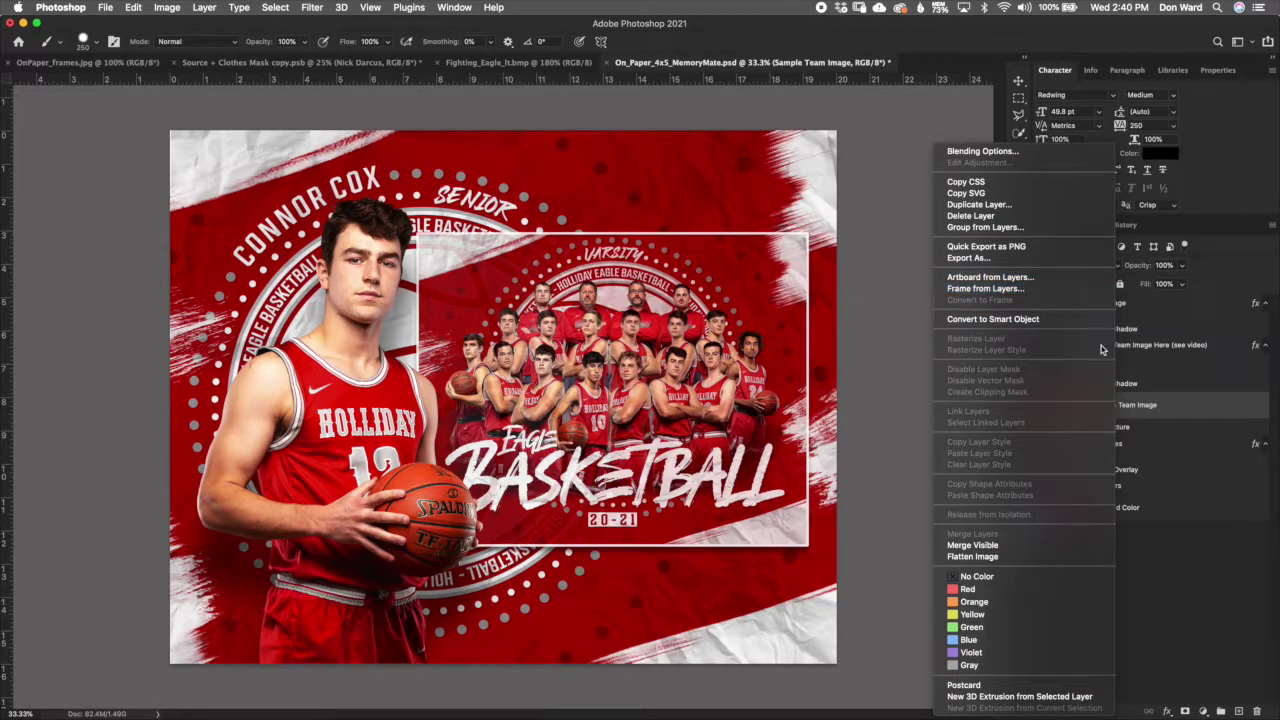
pyautogui.click(1177, 416)
pyautogui.press('BackSpace')
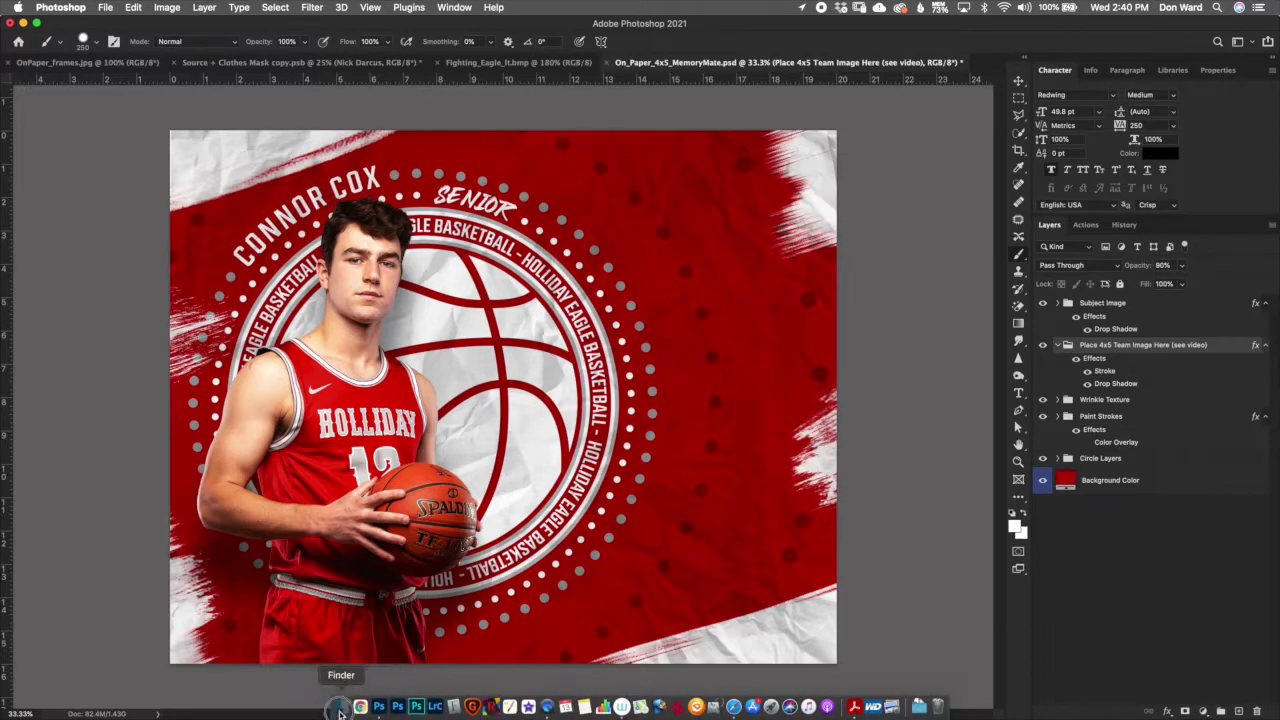
# Step: In Finder, select On_Paper_4x5_Horizontal copy.jpg in On Paper > Sample Images and move the window aside
pyautogui.click(341, 705)
pyautogui.click(140, 314)
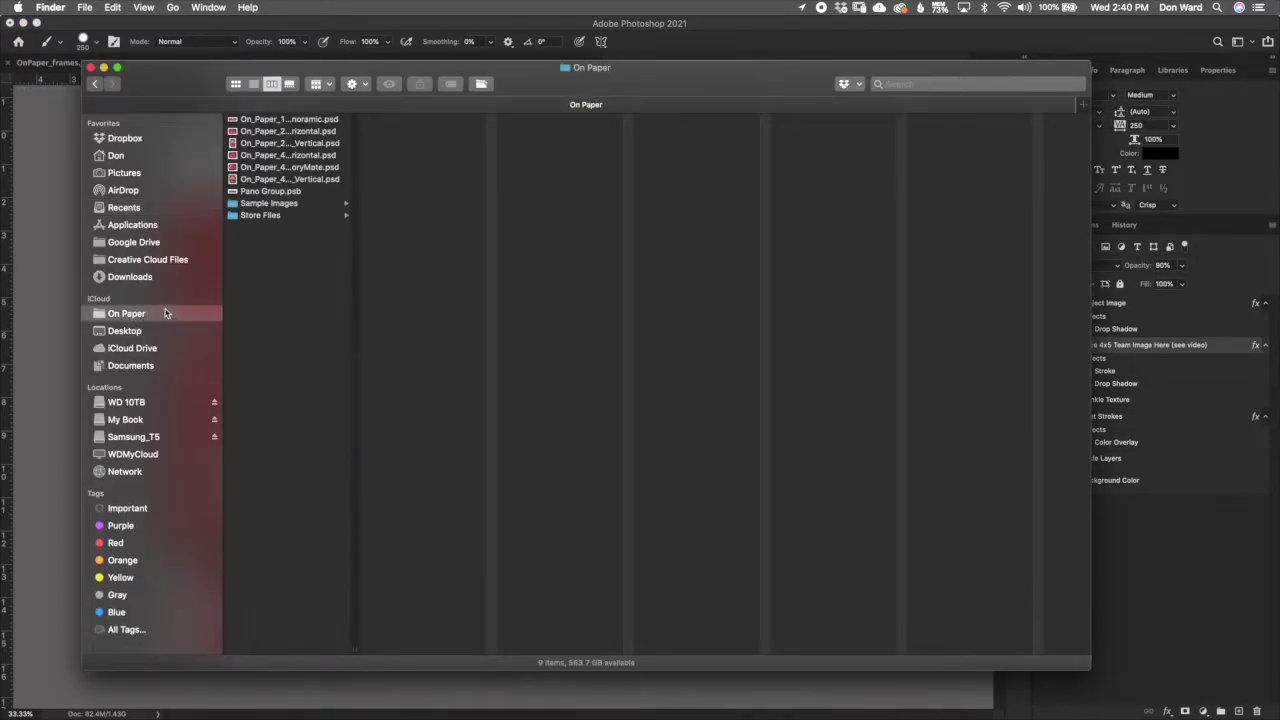
pyautogui.click(287, 203)
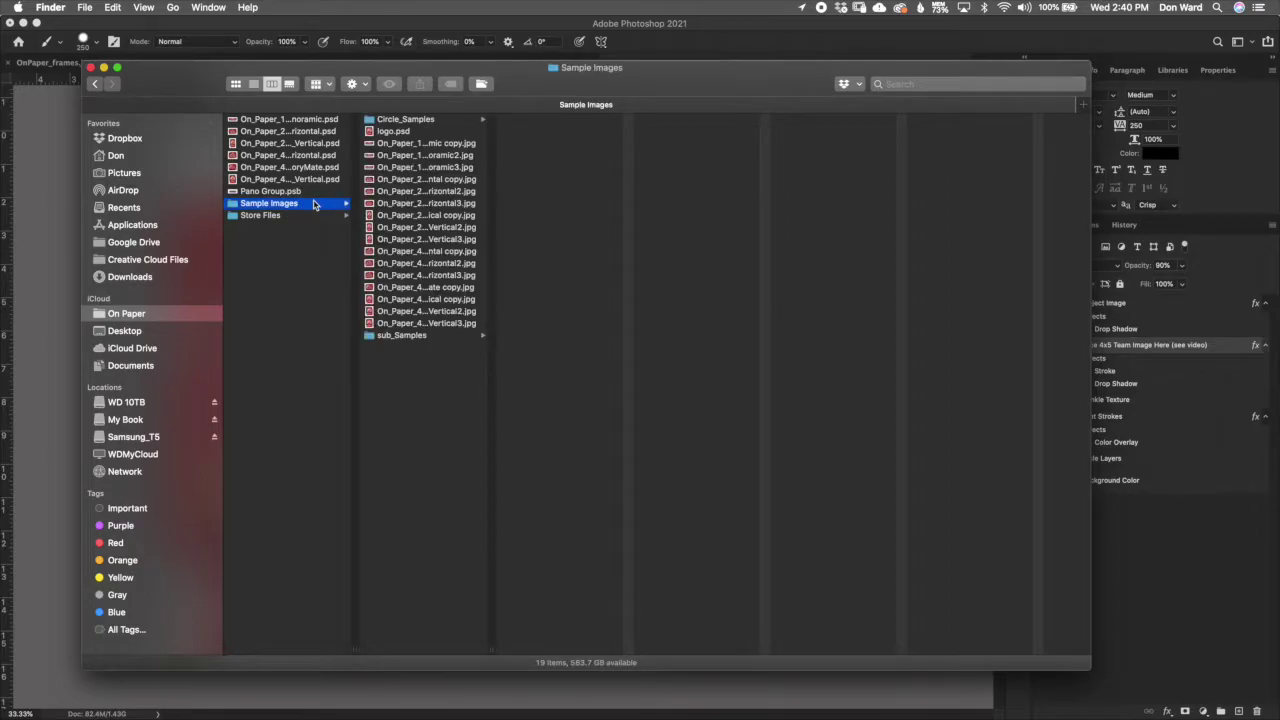
pyautogui.click(425, 251)
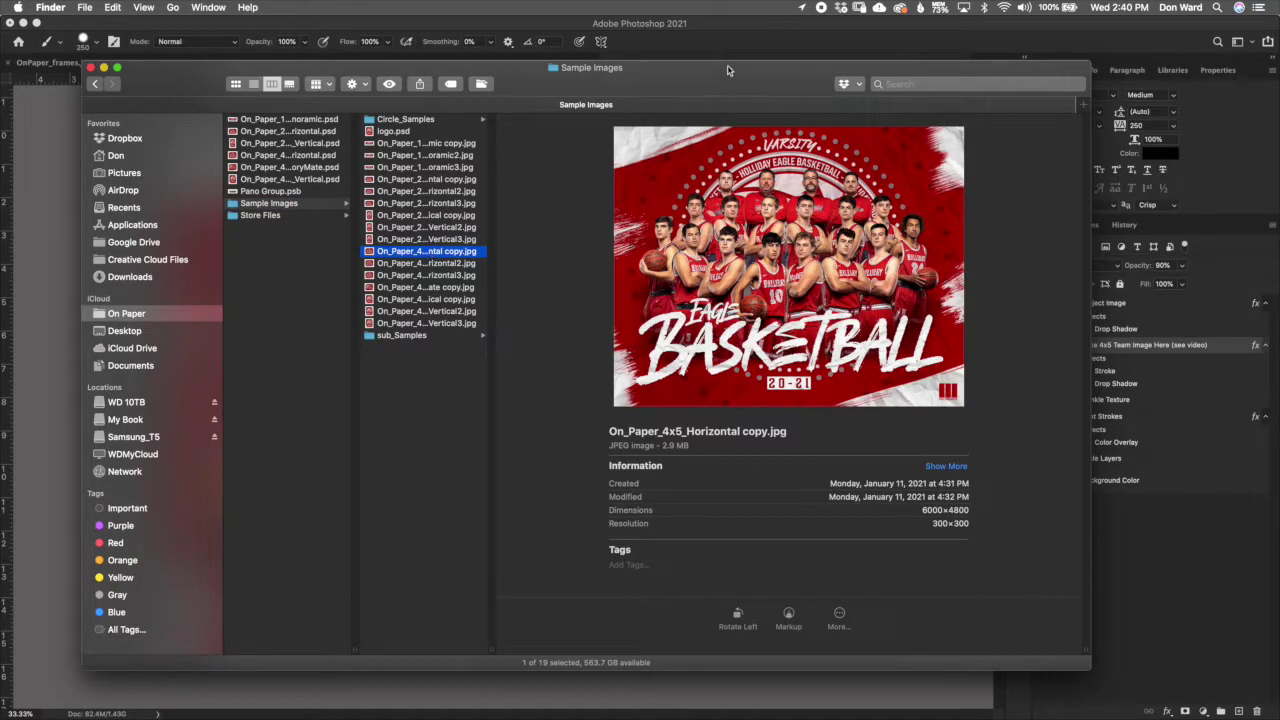
pyautogui.moveTo(712, 74); pyautogui.dragTo(628, 421)
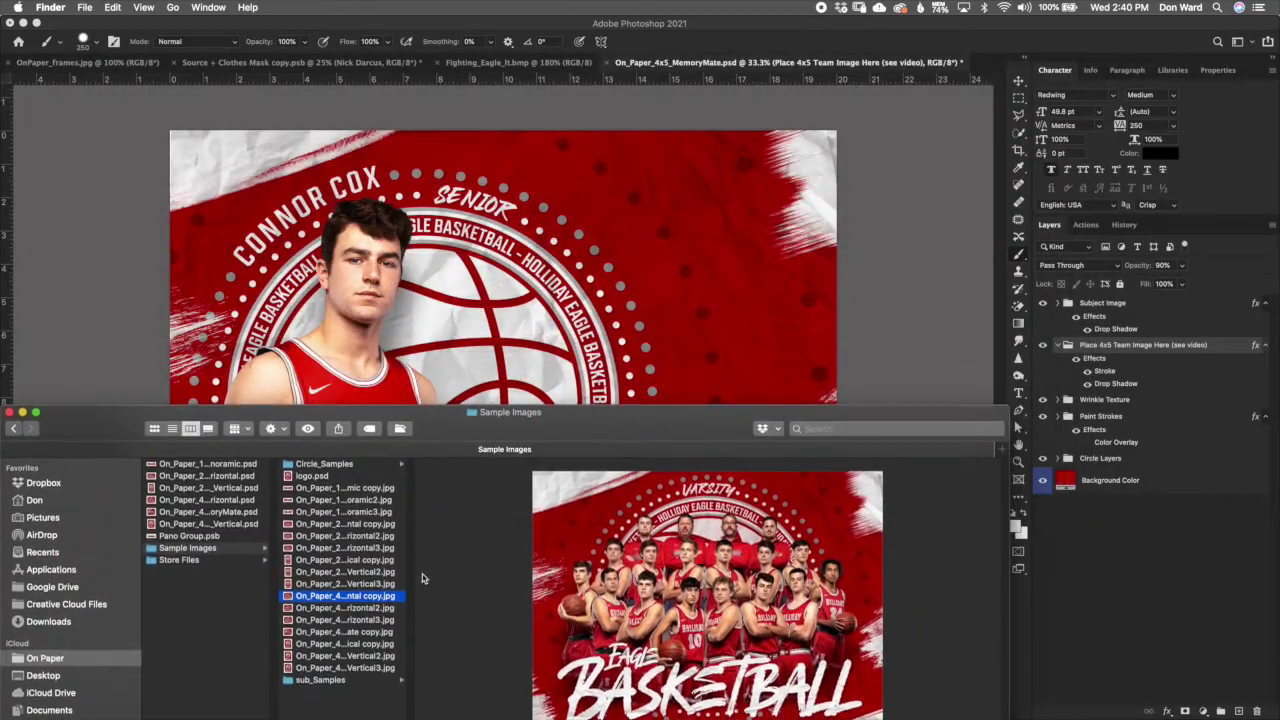
# Step: Place On_Paper_4x5_Horizontal copy.jpg at about 59% and move it into the Place 4x5 Team Image group
pyautogui.moveTo(383, 598); pyautogui.dragTo(485, 347)
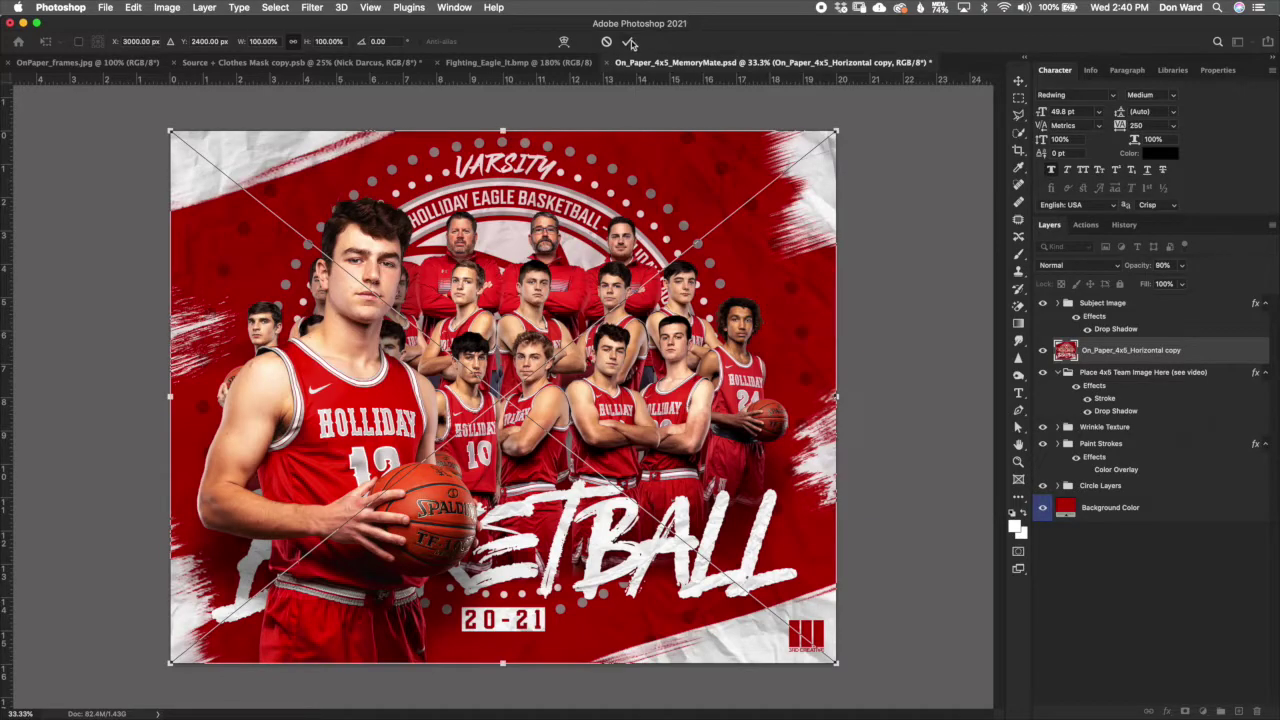
pyautogui.moveTo(837, 130); pyautogui.dragTo(706, 268)
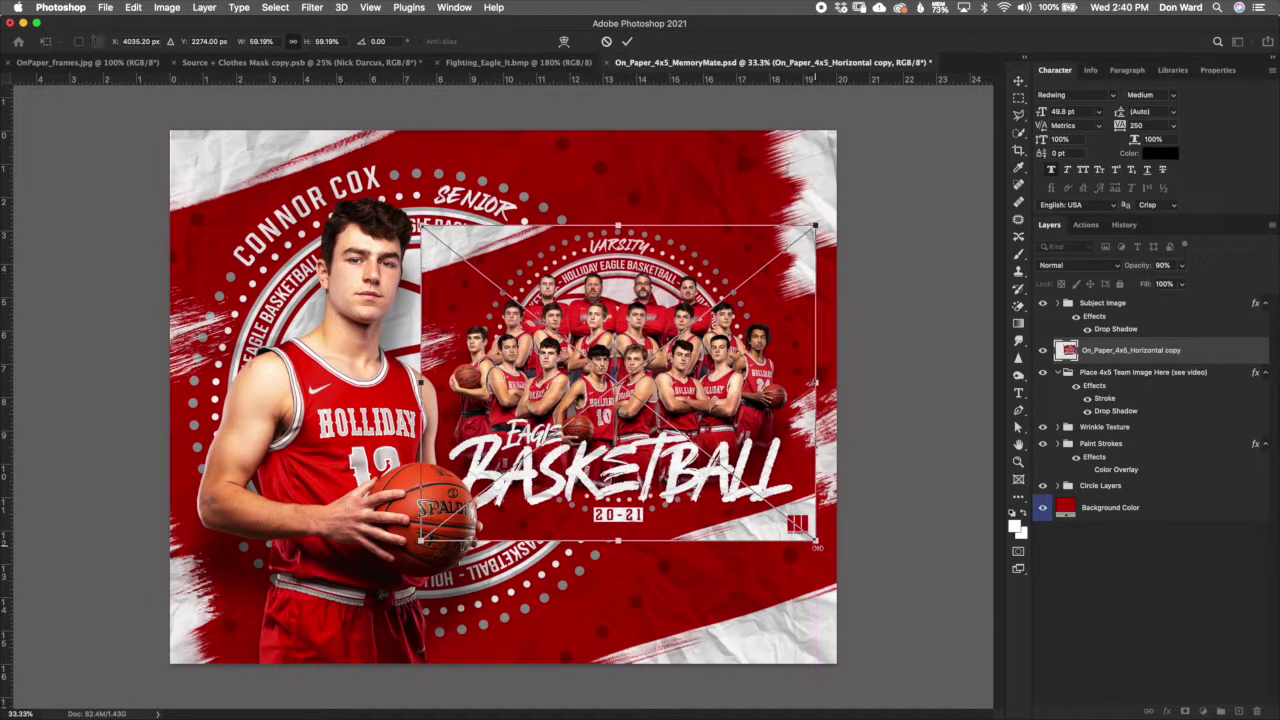
pyautogui.moveTo(421, 541); pyautogui.dragTo(416, 544)
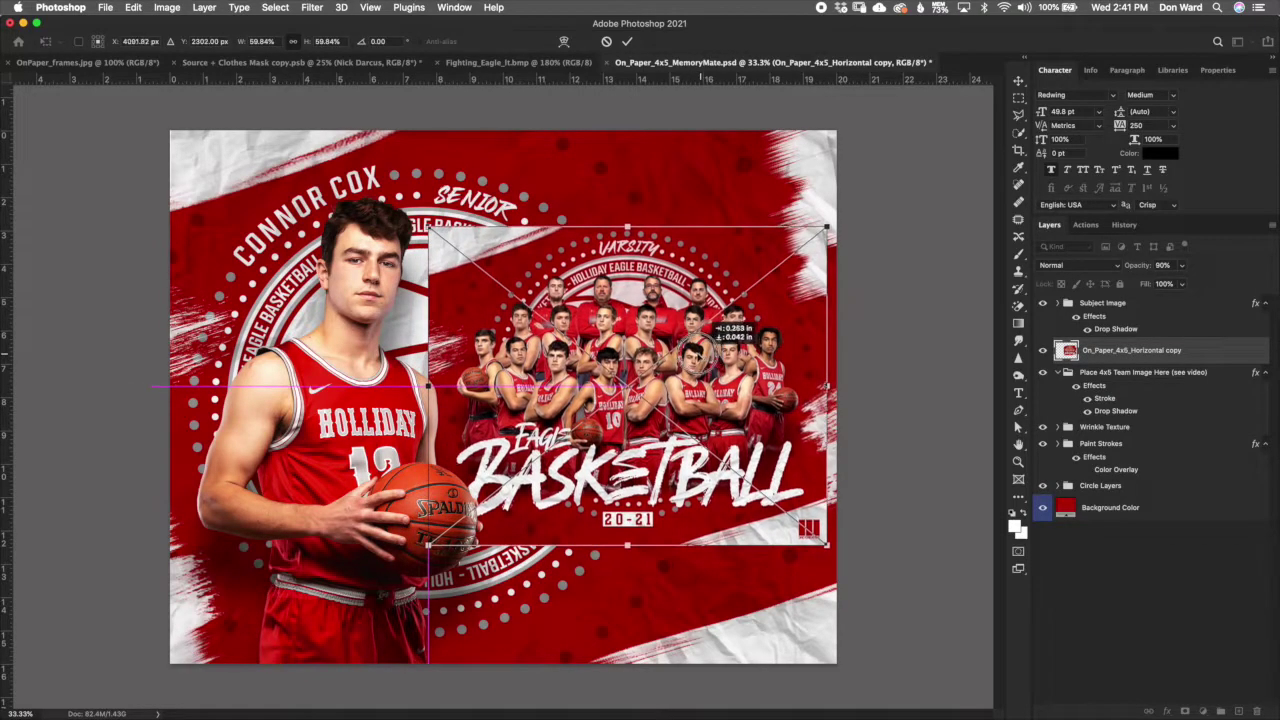
pyautogui.moveTo(690, 340); pyautogui.dragTo(700, 346)
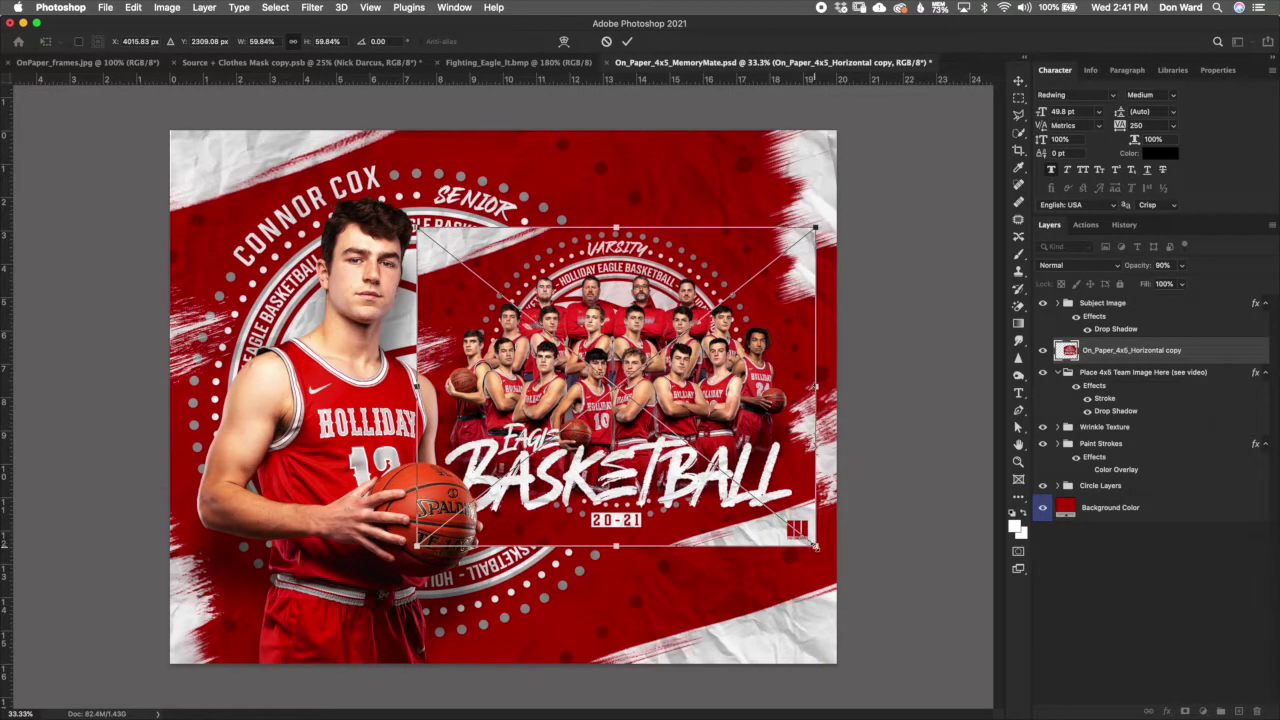
pyautogui.moveTo(815, 546); pyautogui.dragTo(810, 534)
pyautogui.moveTo(756, 478); pyautogui.dragTo(754, 474)
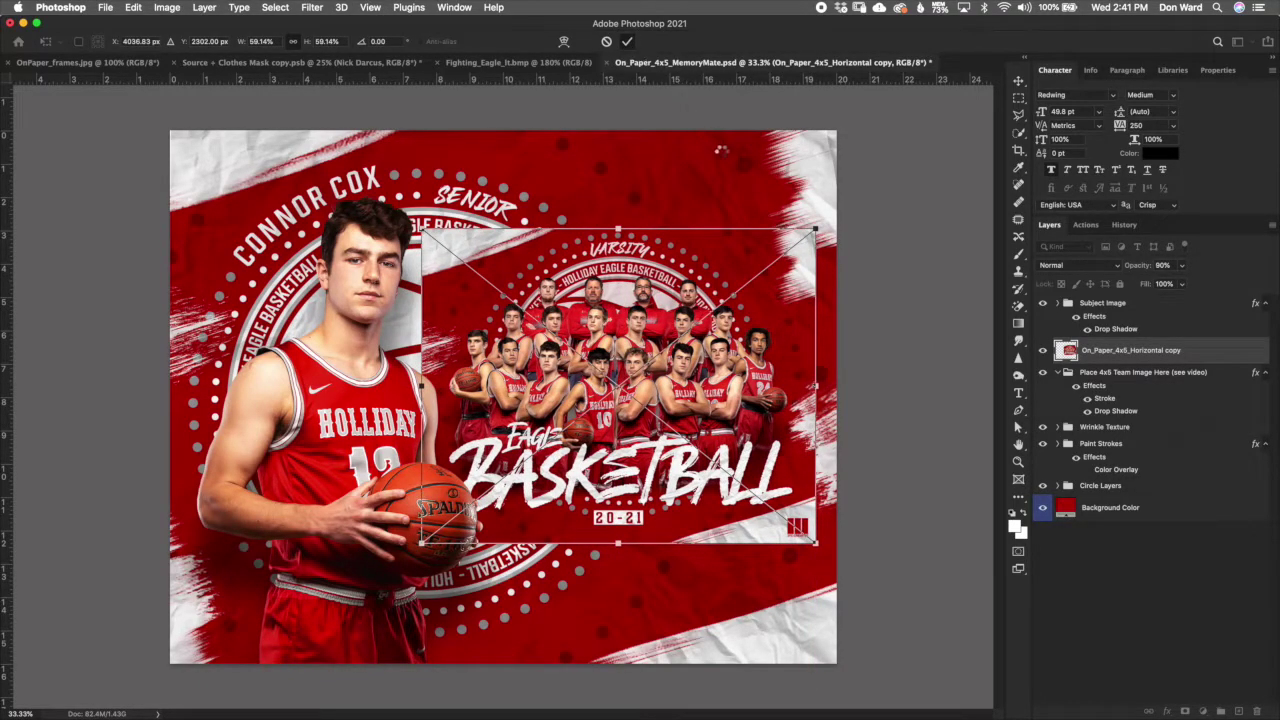
pyautogui.press('Return')
pyautogui.press('b')
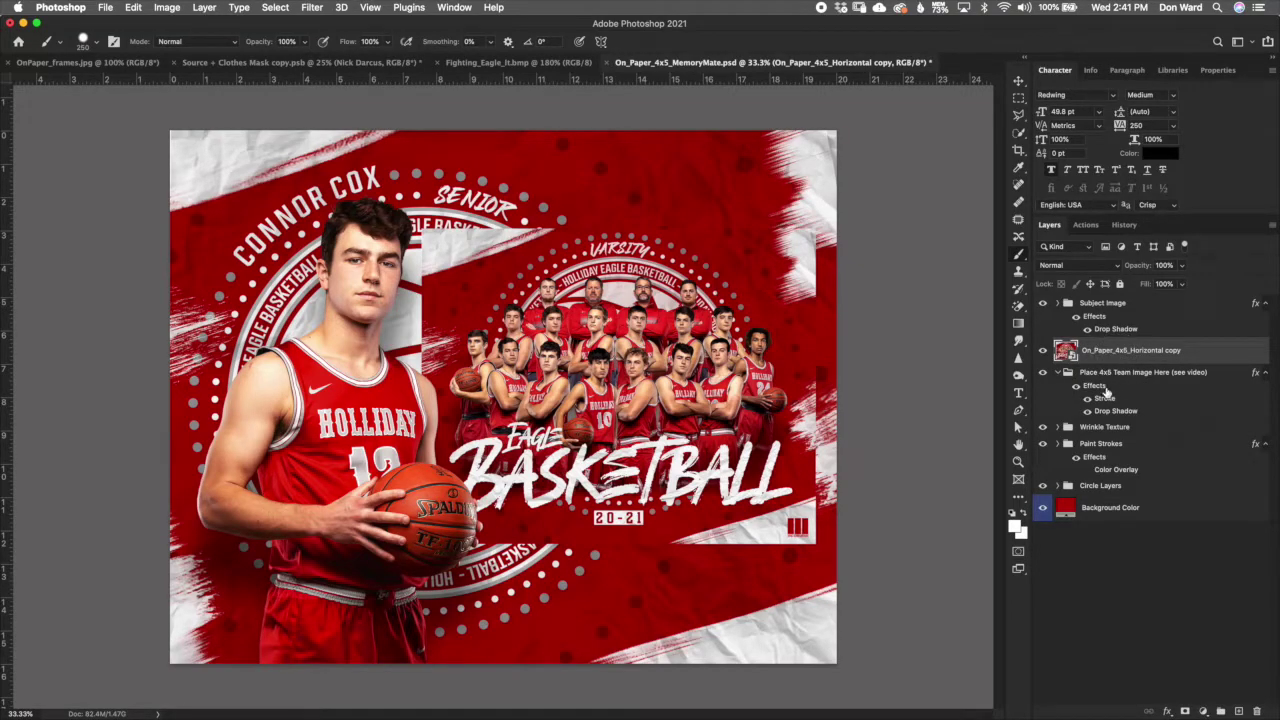
pyautogui.moveTo(1066, 354); pyautogui.dragTo(1116, 400)
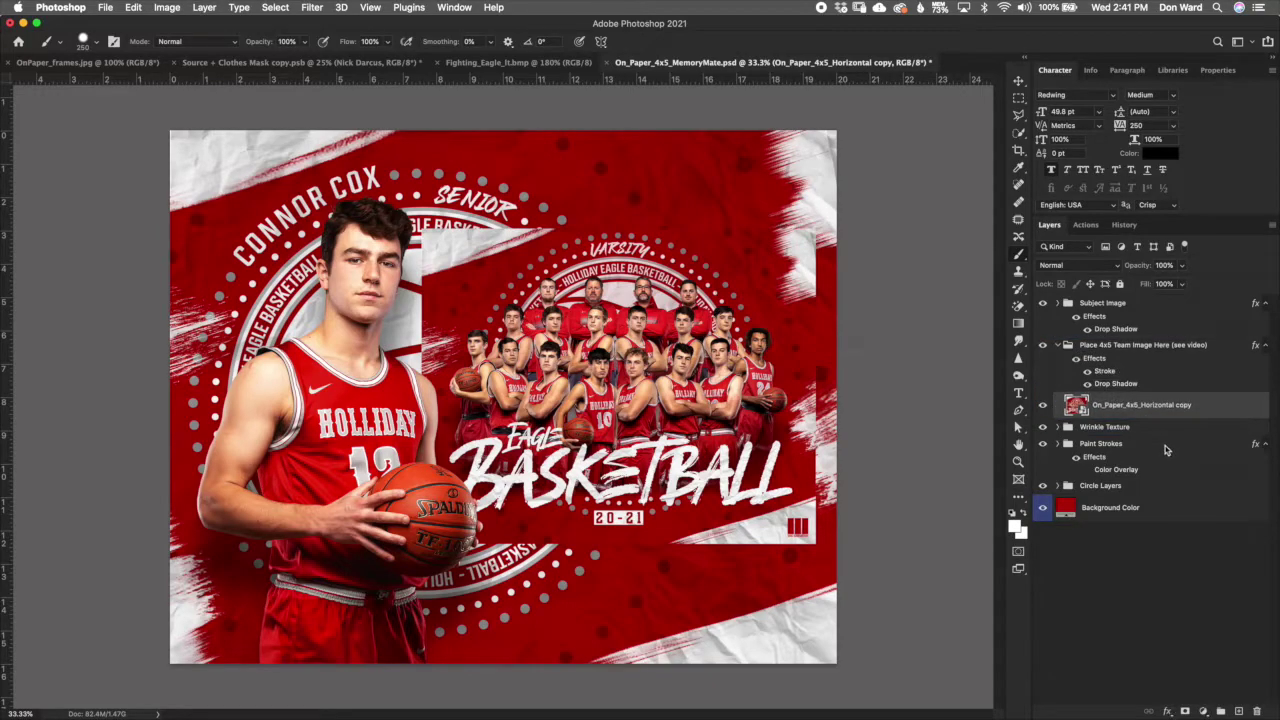
pyautogui.click(1056, 346)
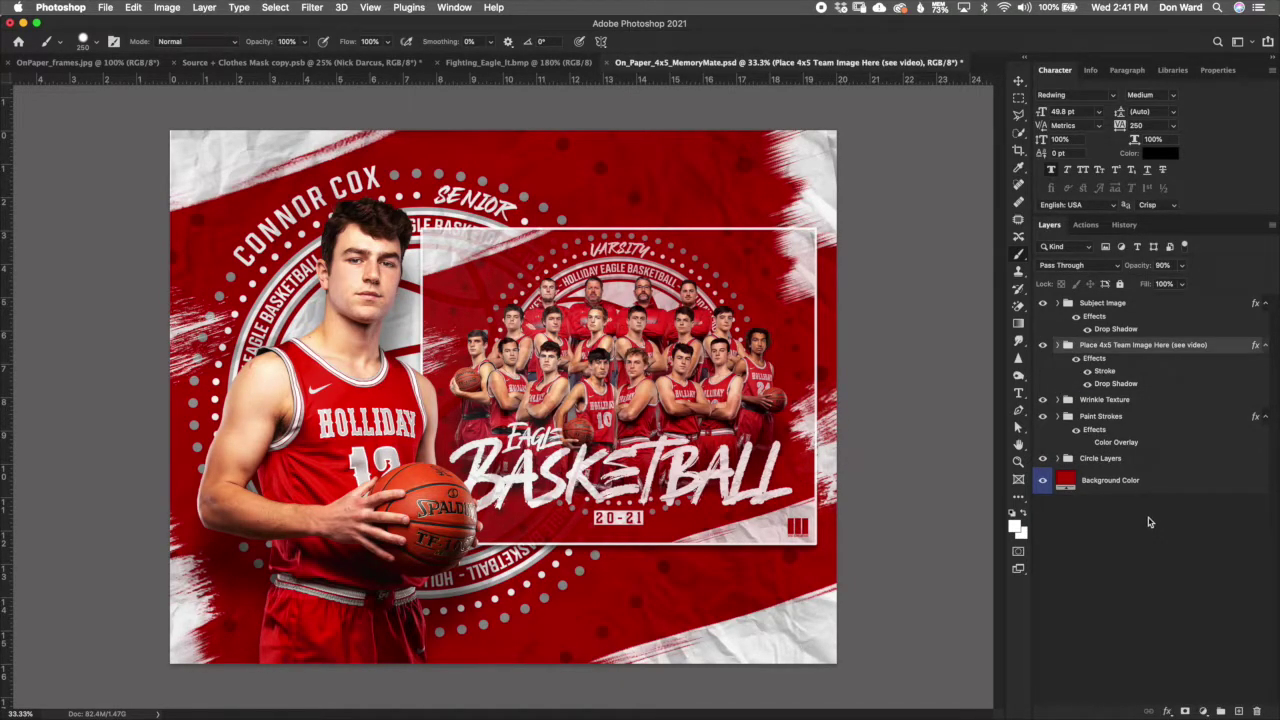